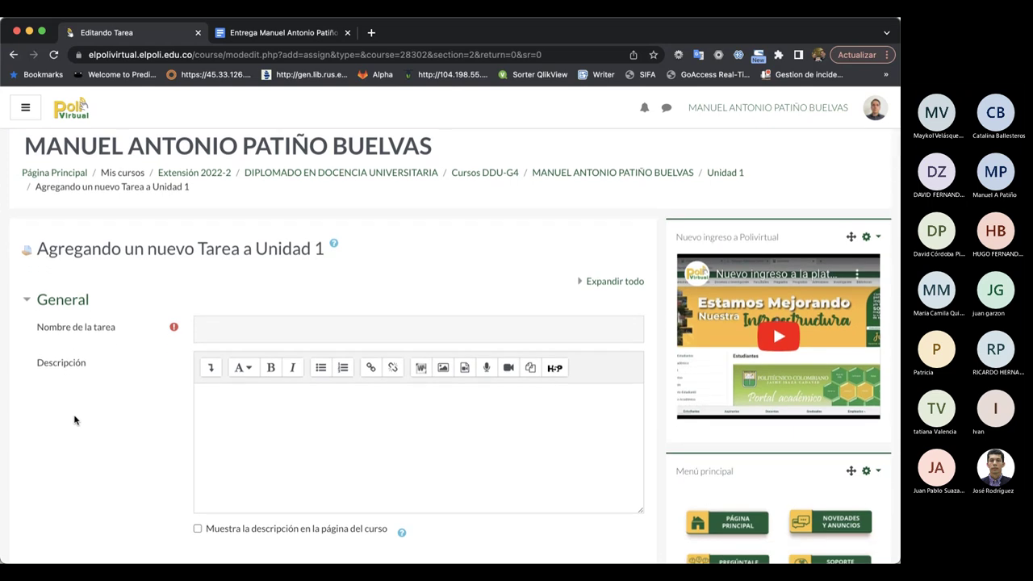
Name the new task "Ejercicios de Pilas y Colas" and place the cursor in its empty description.
click(226, 333)
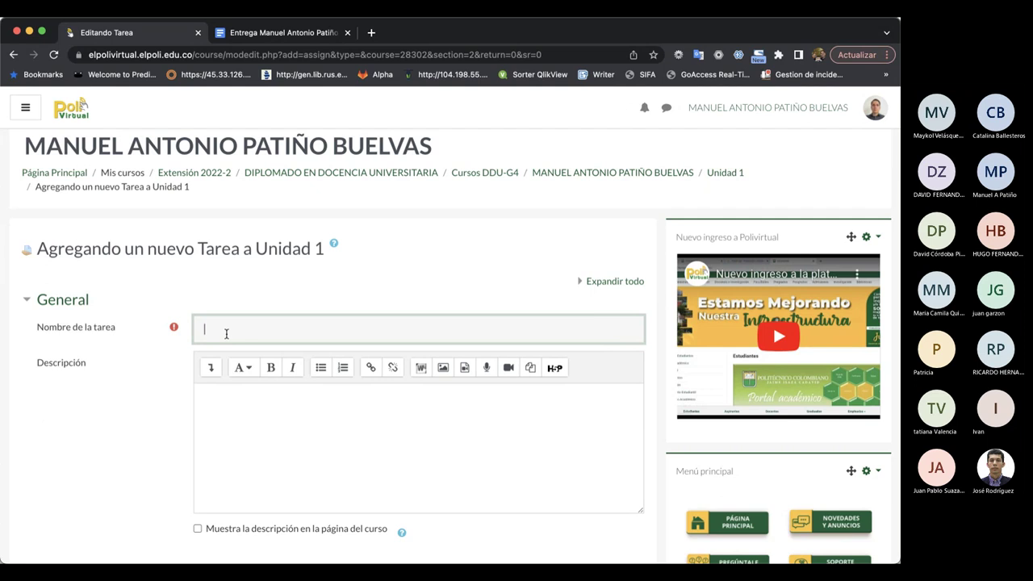
text(Ejercic)
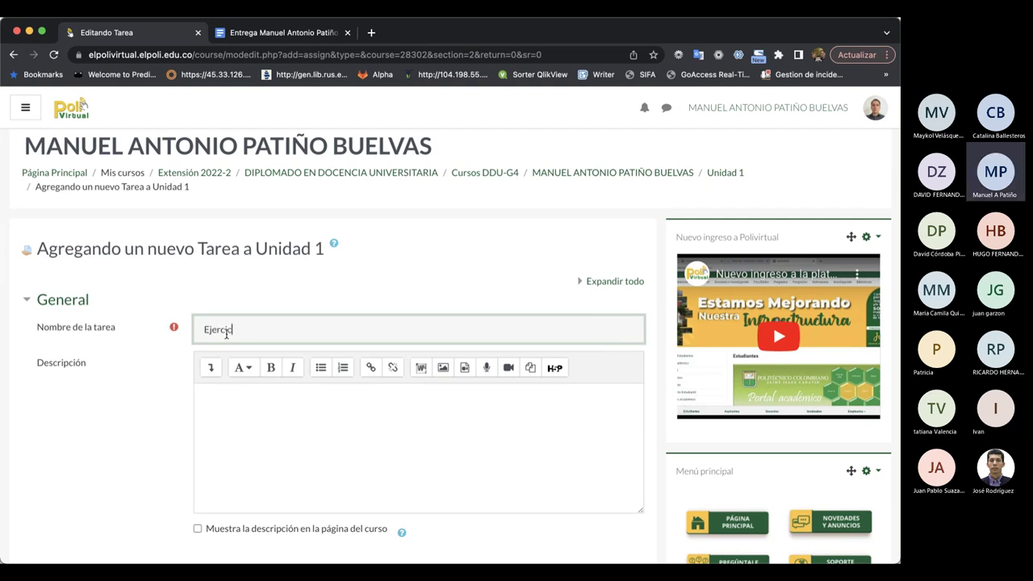
text(ios de P)
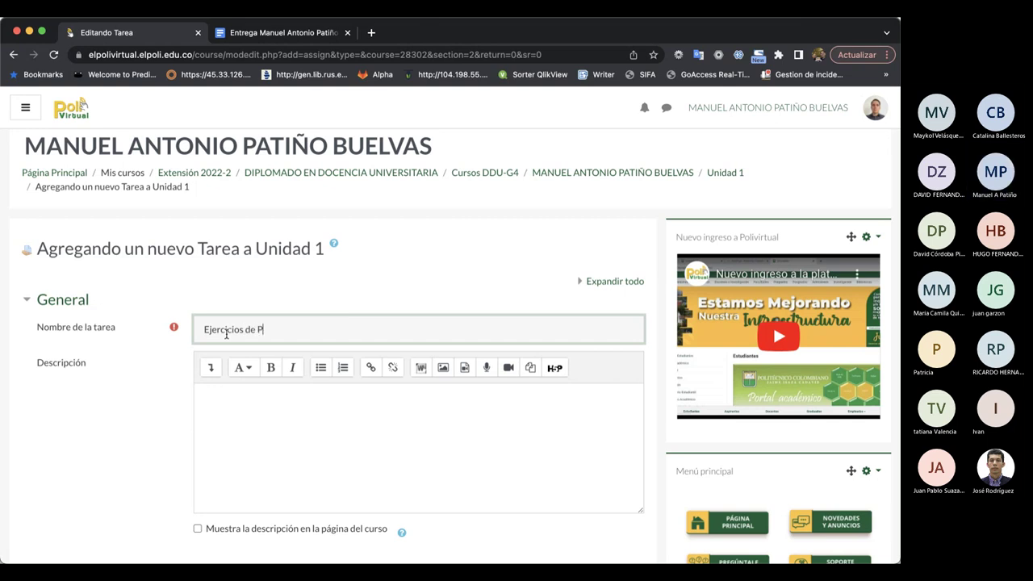
text(ilas y Colas)
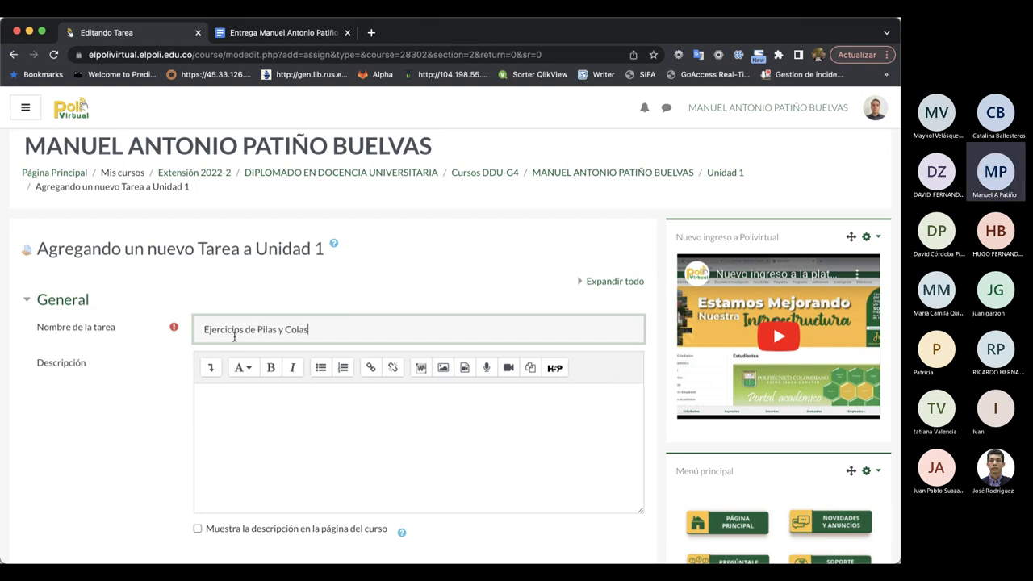
scroll(211, 399, down, 2)
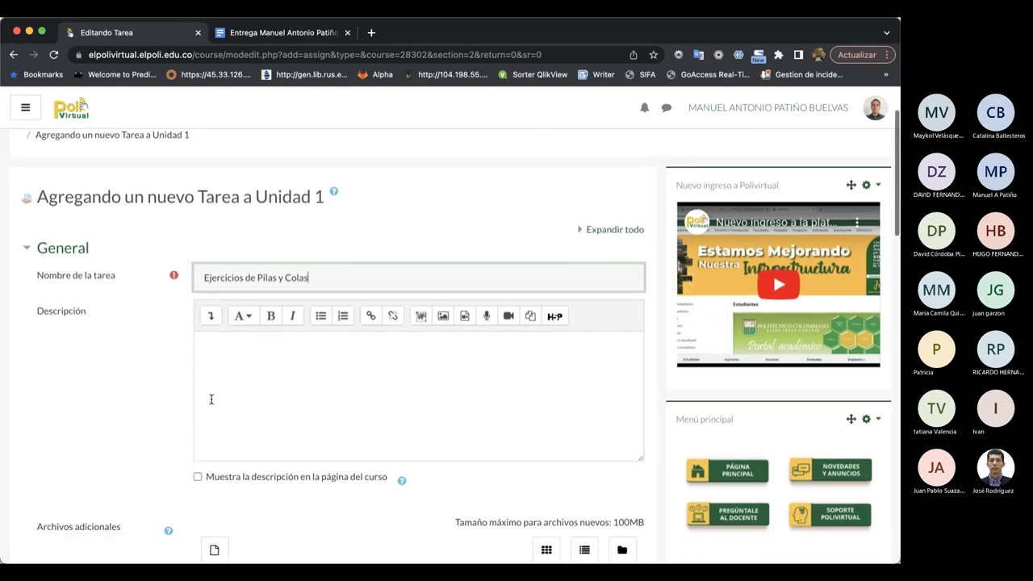
click(259, 403)
scroll(257, 387, down, 3)
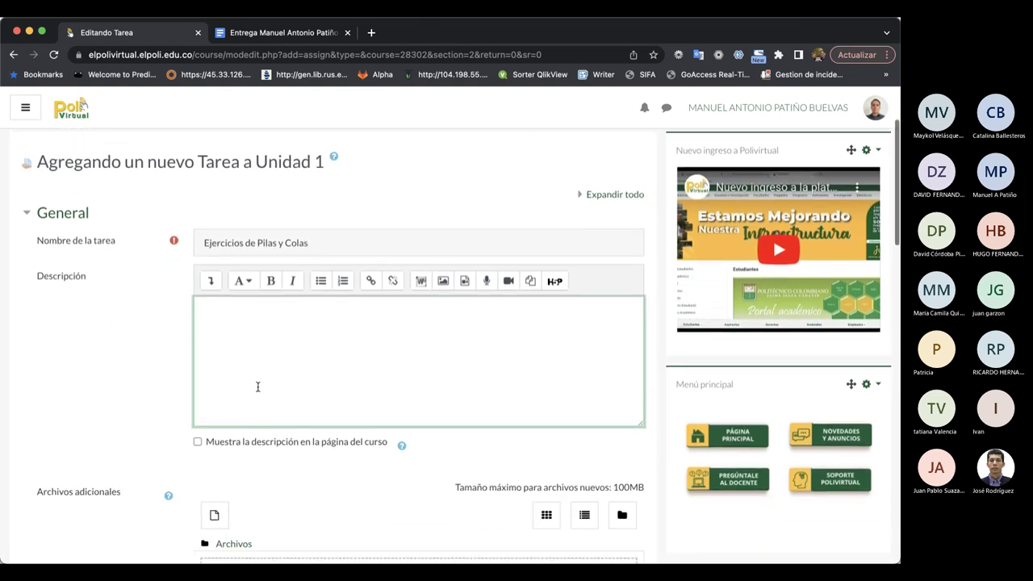
scroll(258, 386, down, 1)
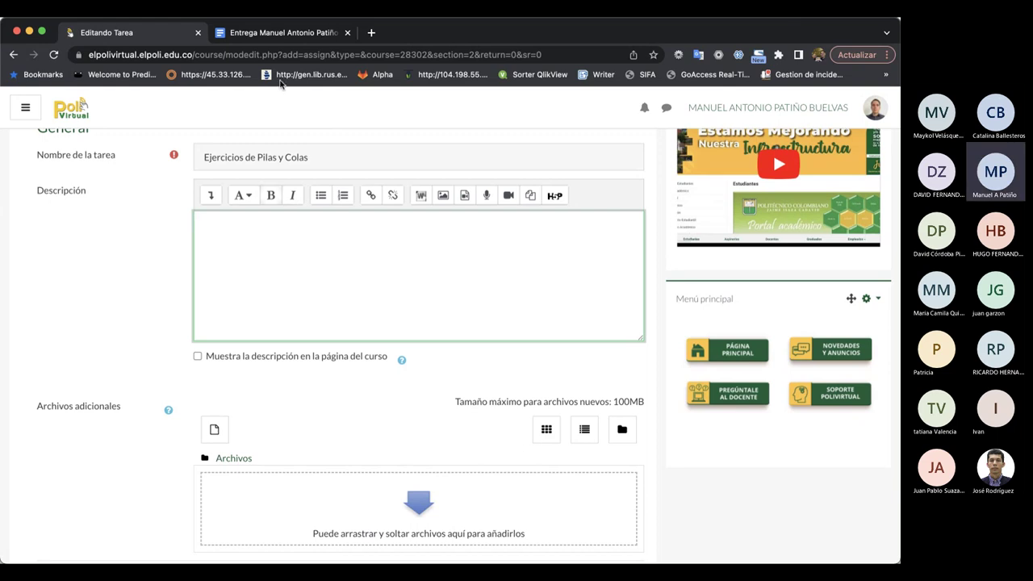
Review the unit contents and the methodology sections in the Google Docs course outline, and return to the task form.
click(282, 32)
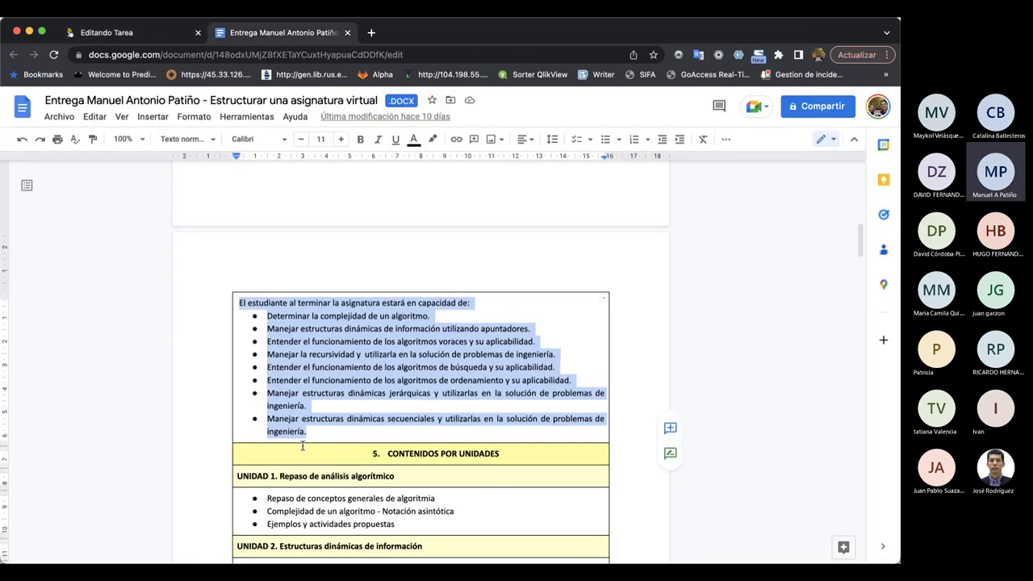
scroll(298, 404, down, 5)
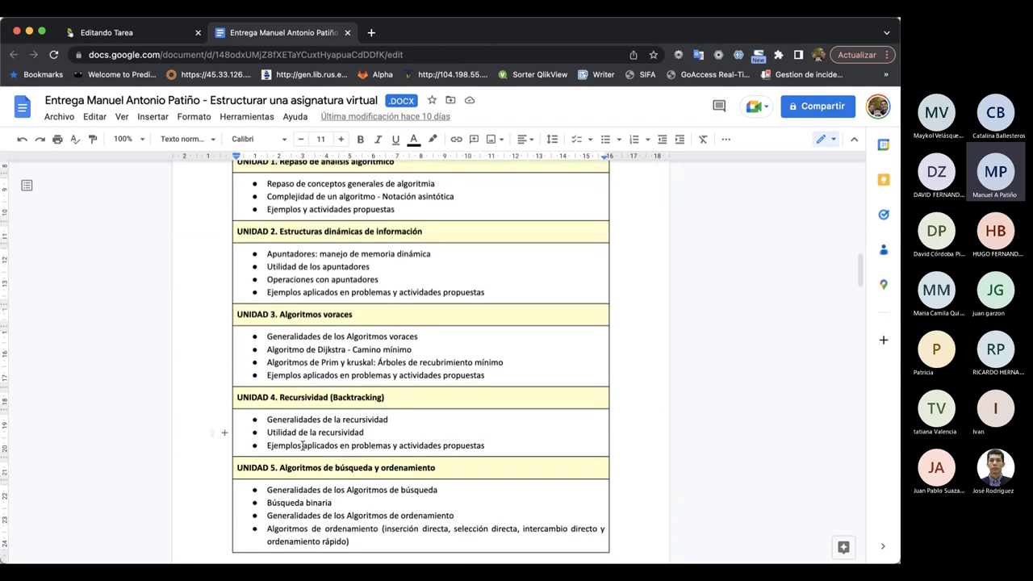
scroll(302, 446, down, 12)
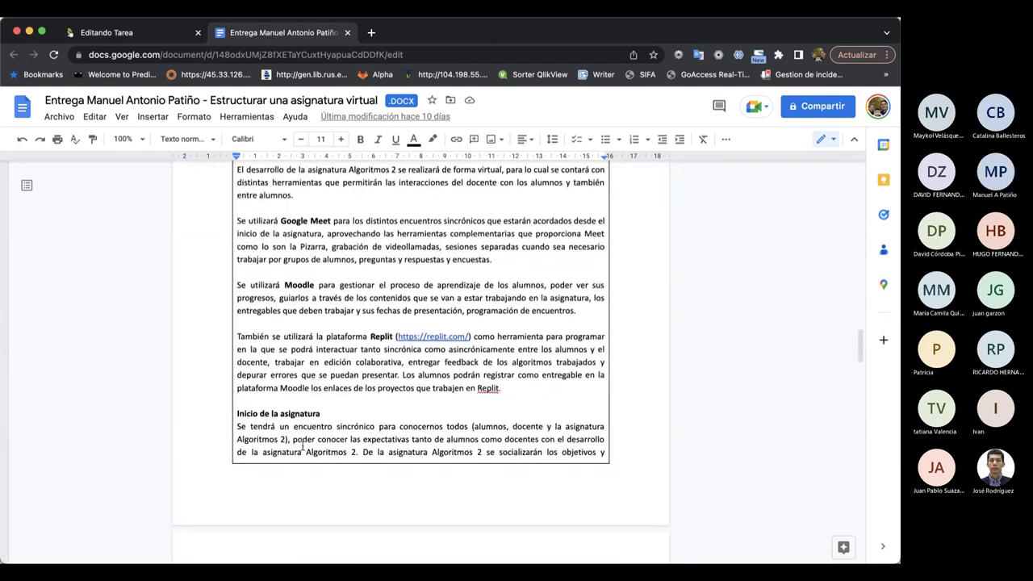
scroll(303, 446, down, 8)
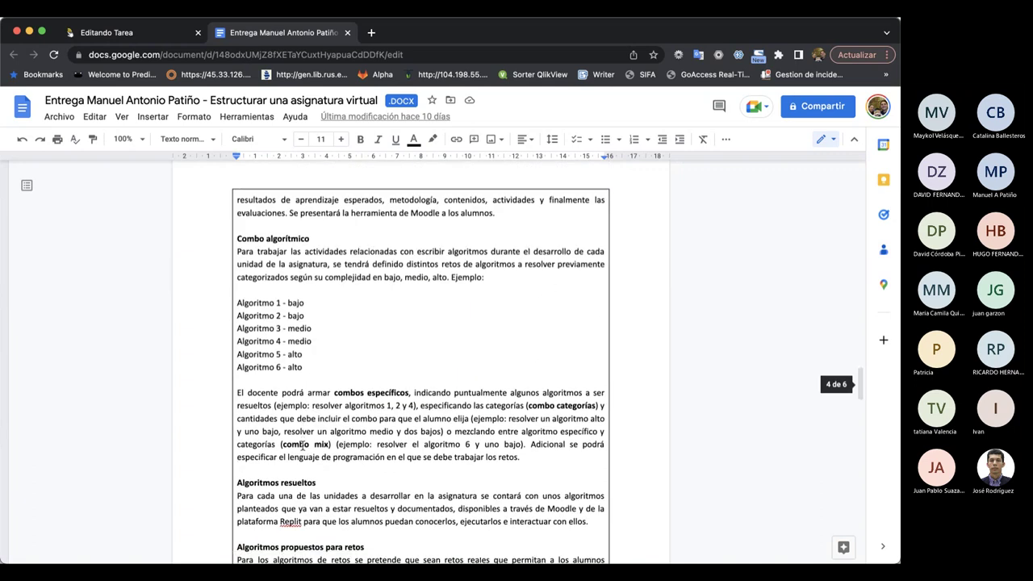
scroll(303, 446, down, 2)
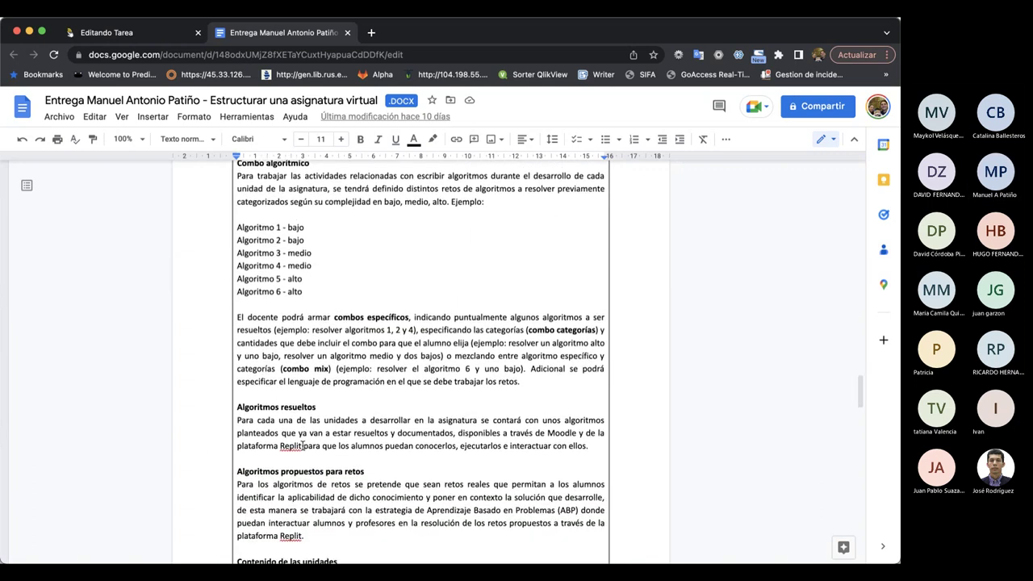
scroll(302, 446, down, 1)
scroll(303, 445, up, 3)
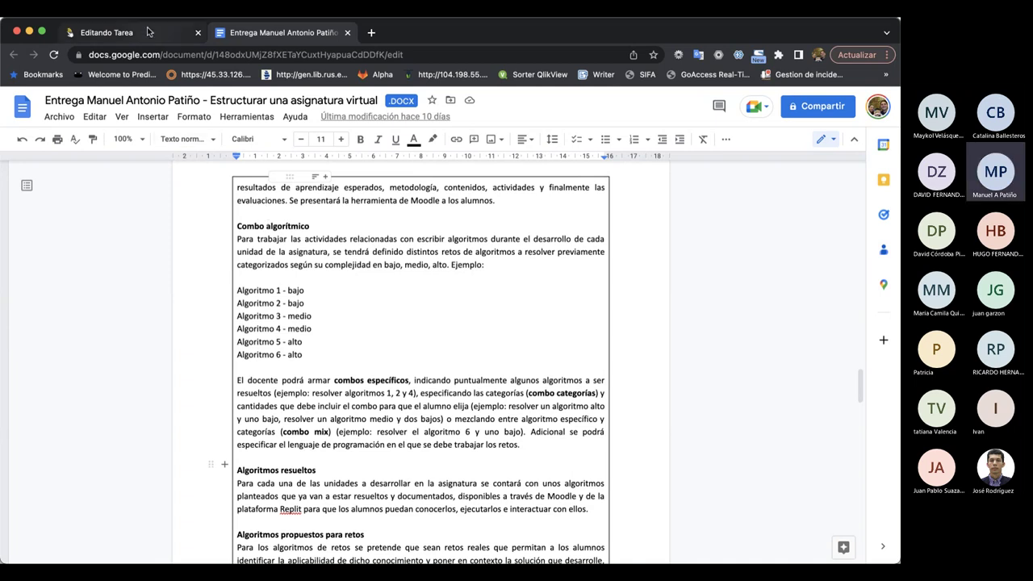
click(113, 32)
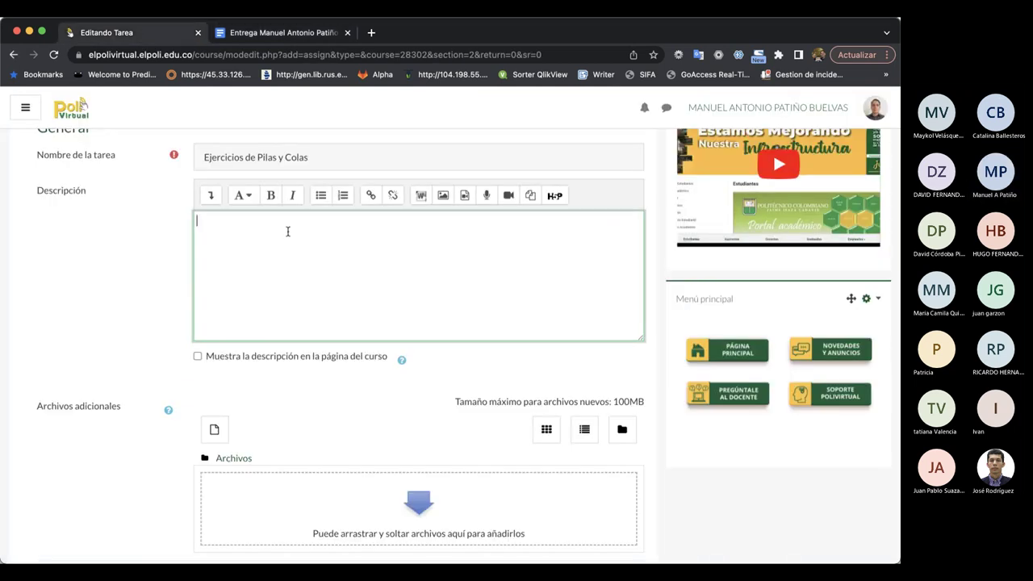
Write the description "Debe implementar en el lenguaje de su elección los algoritmos que le fueron asignados para trabajar en el sorteo de la unidad".
text(Debe)
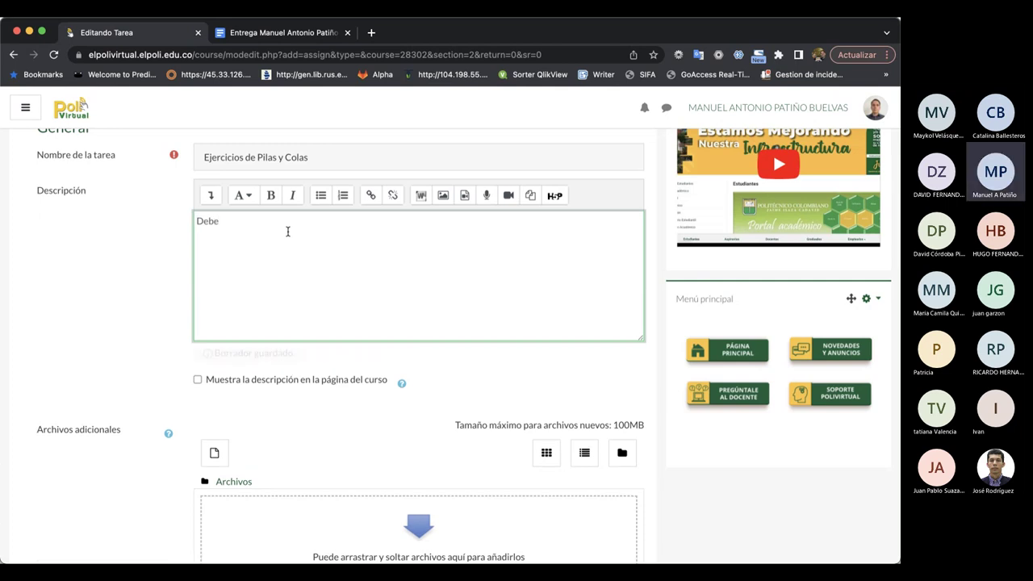
text(i)
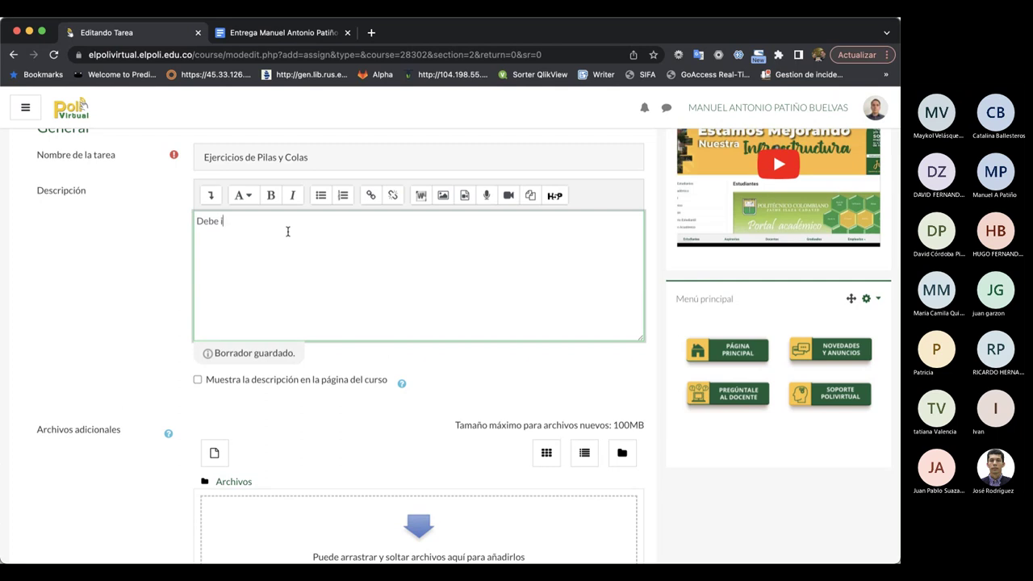
text(mplementar en el)
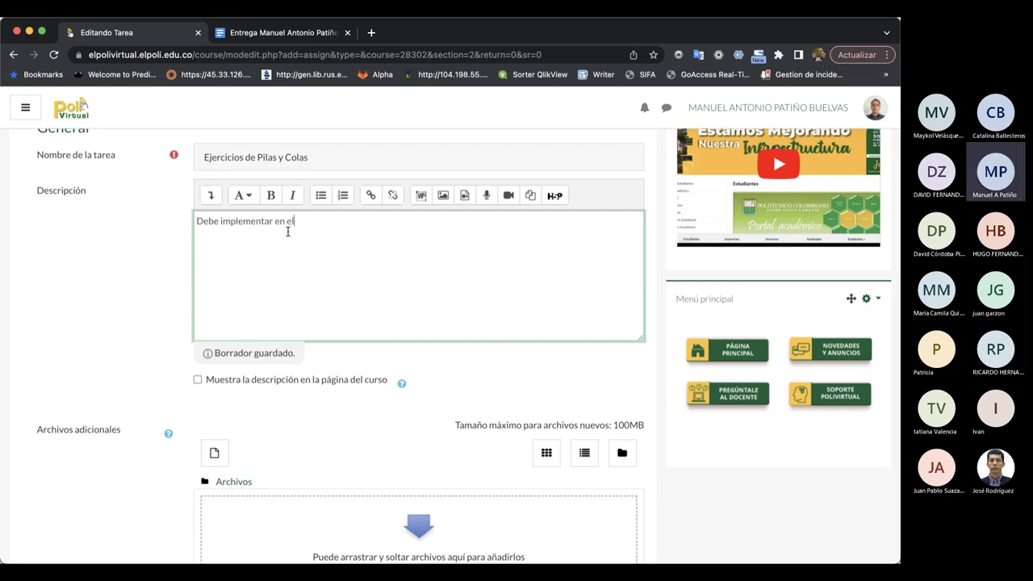
text( lengua)
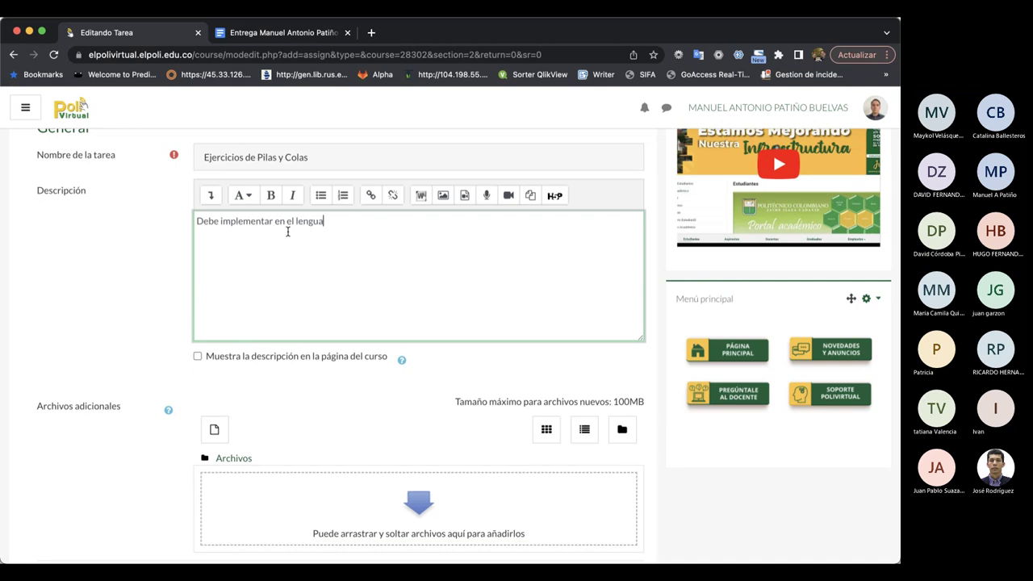
text(je de su elección los algoritmos que le)
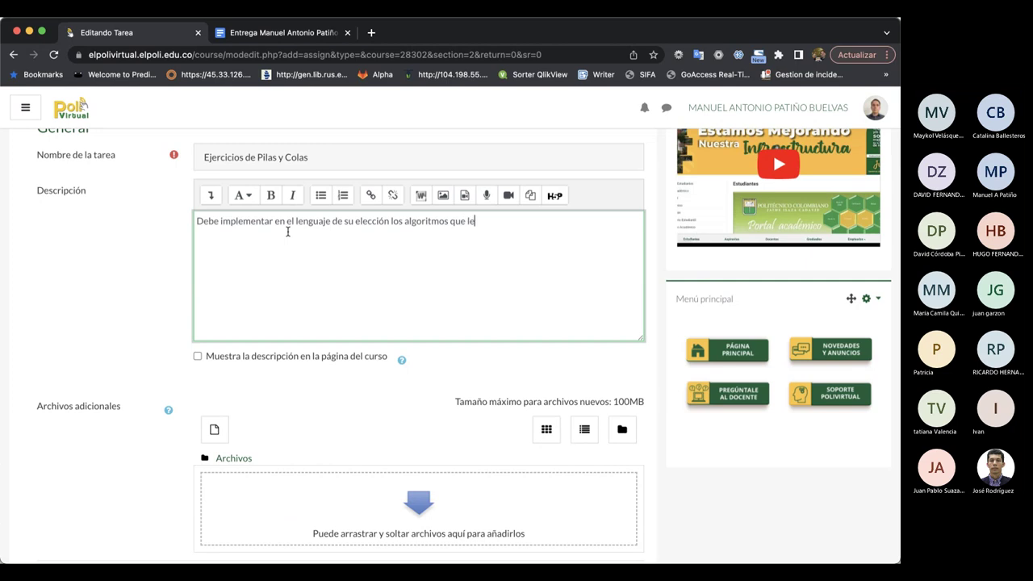
text( fueron asignados en)
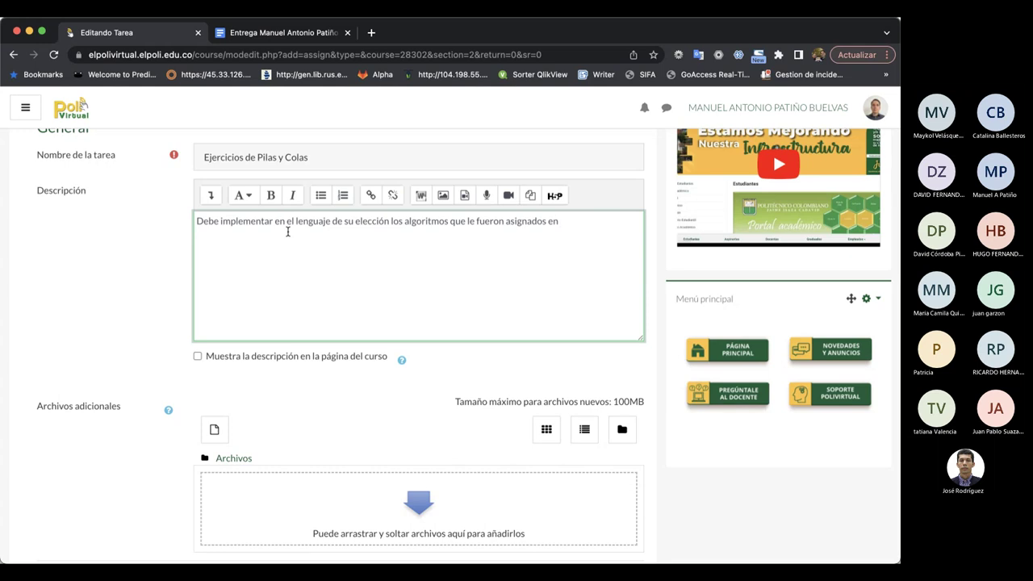
key(BackSpace)
key(BackSpace)
text(para trabajar e)
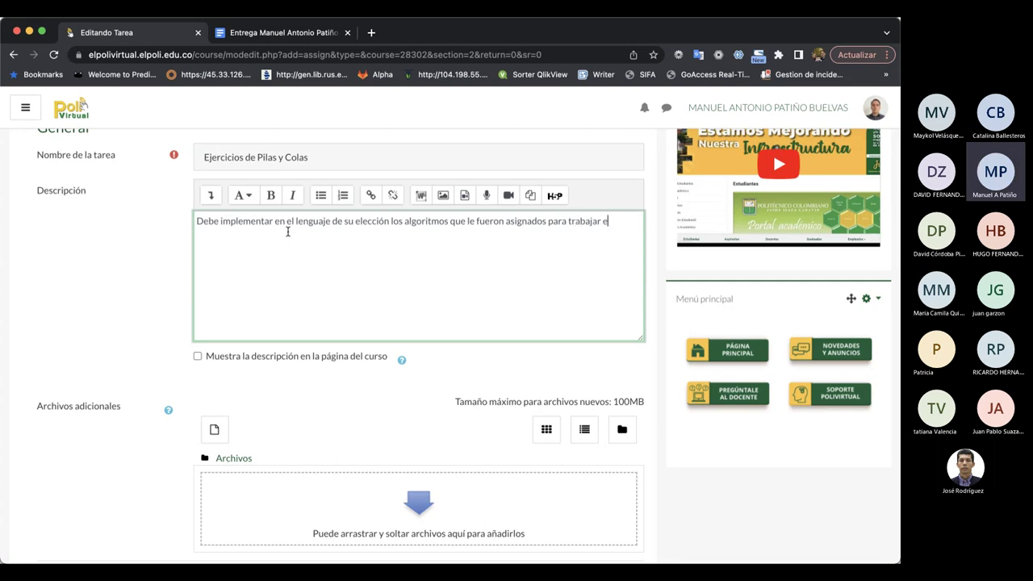
text(n el sorteo de la unidad)
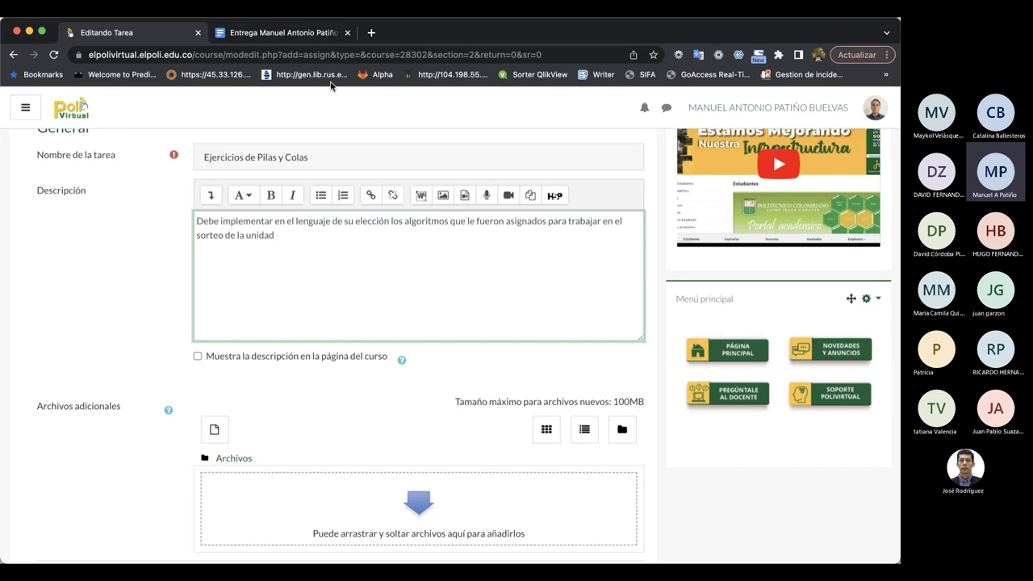
Check the unit topics in the Google Docs course outline and complete the task description with "Pilas y Colas".
click(257, 32)
scroll(283, 346, up, 10)
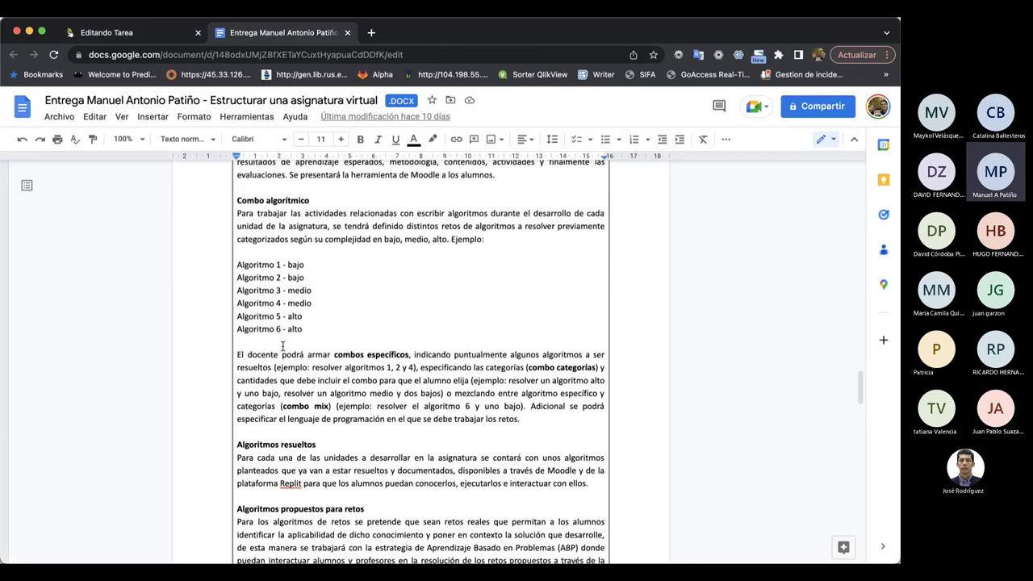
scroll(283, 346, up, 4)
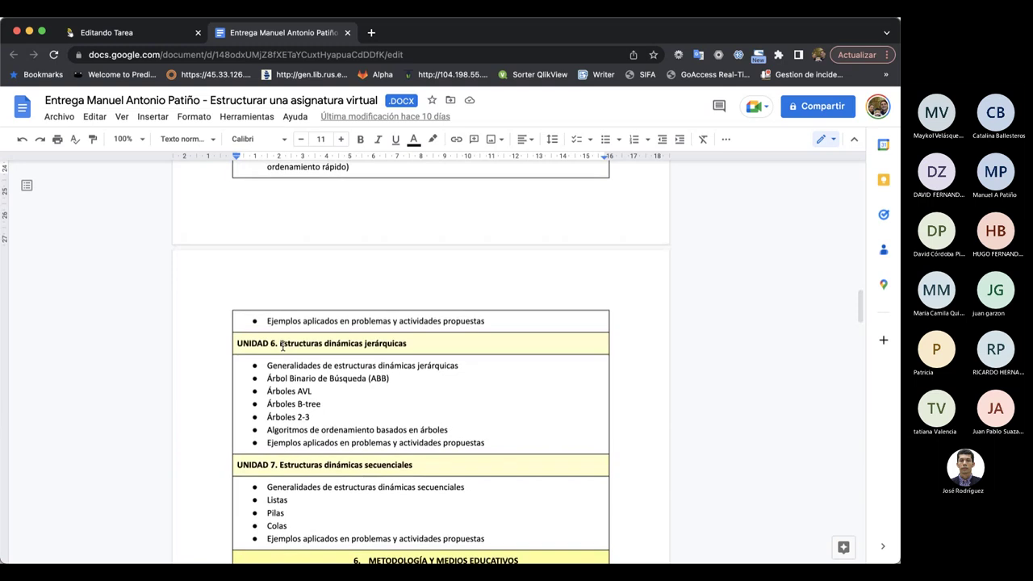
scroll(283, 345, down, 1)
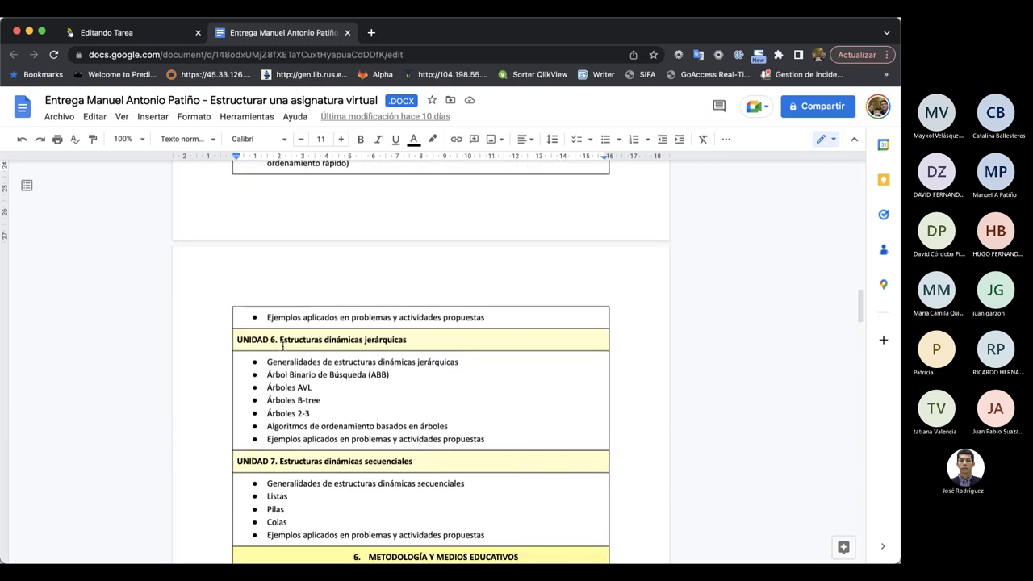
click(160, 33)
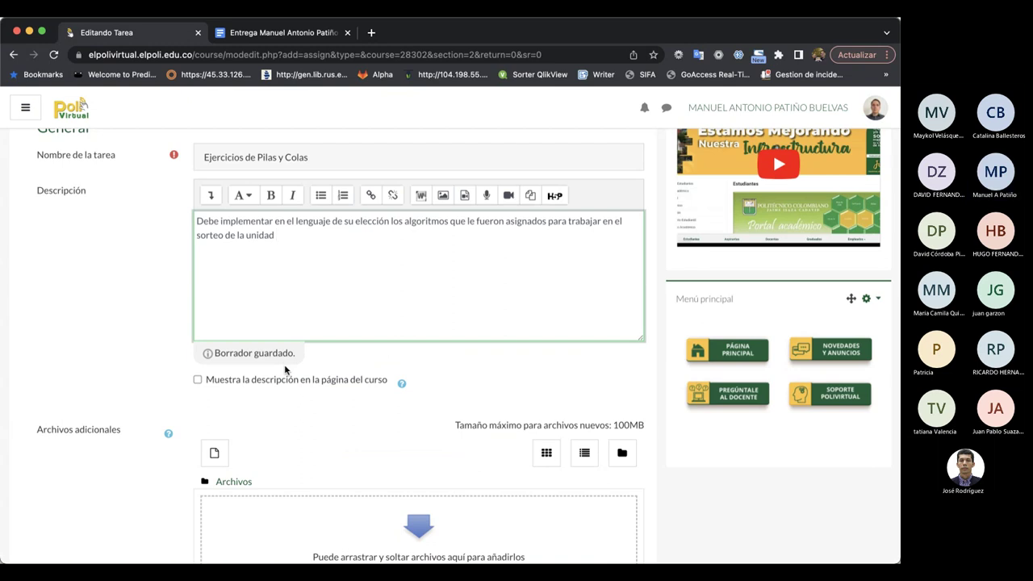
text(Pilas )
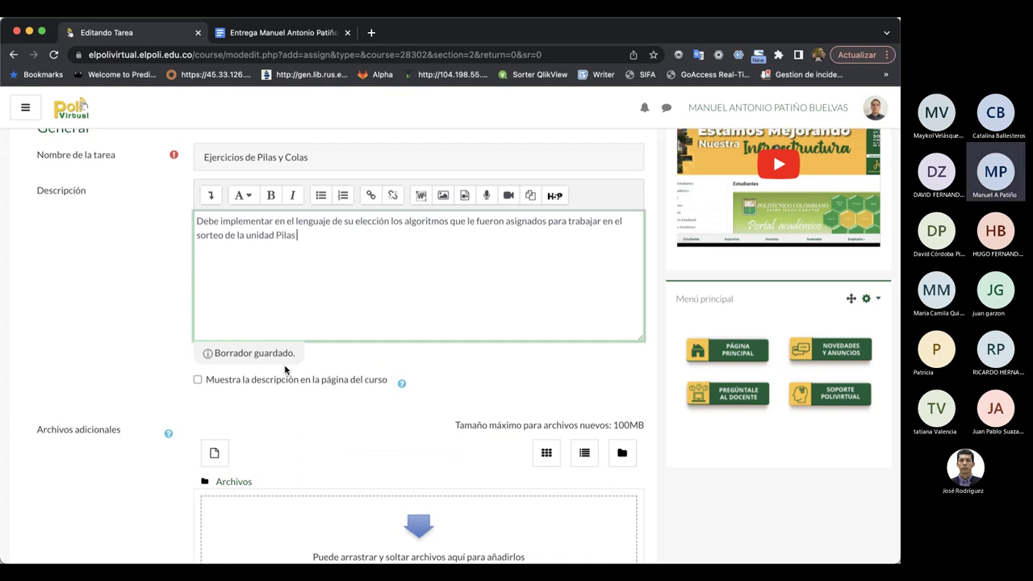
text(y Colas)
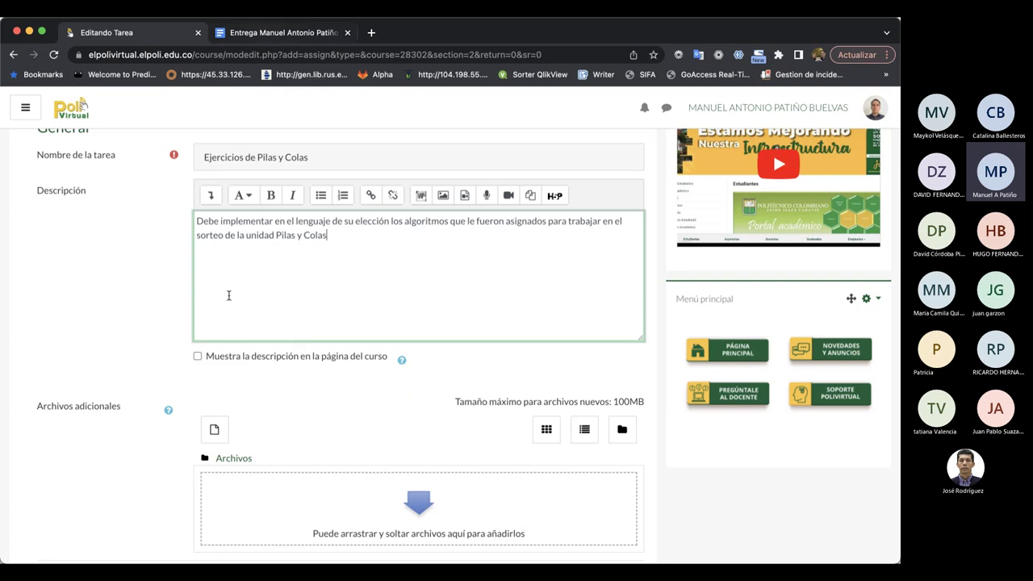
Set the task's "Permitir entregas desde" availability date to 5 enero 2023 at 23:59.
scroll(228, 293, down, 2)
scroll(235, 382, down, 5)
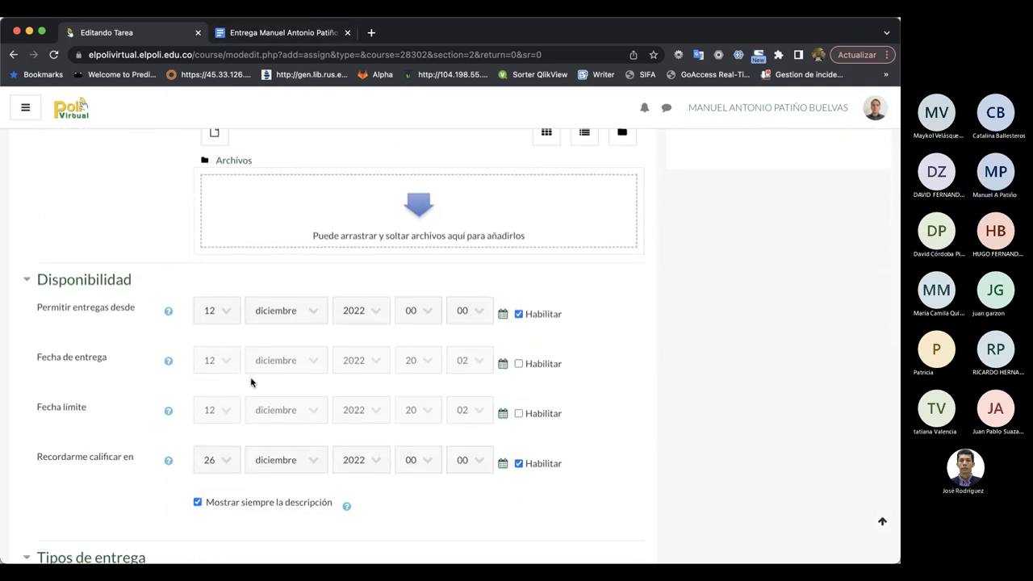
click(223, 314)
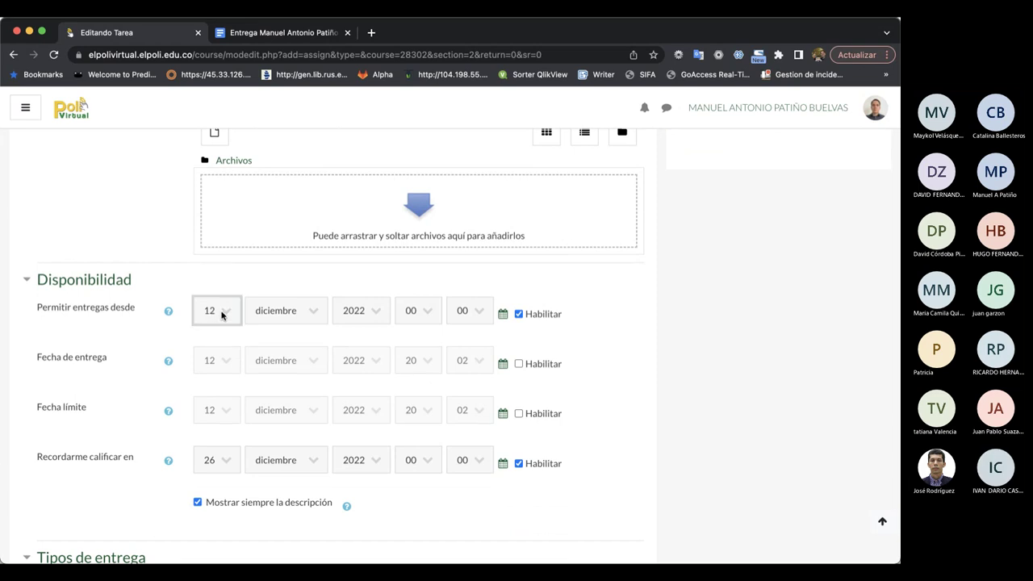
click(296, 314)
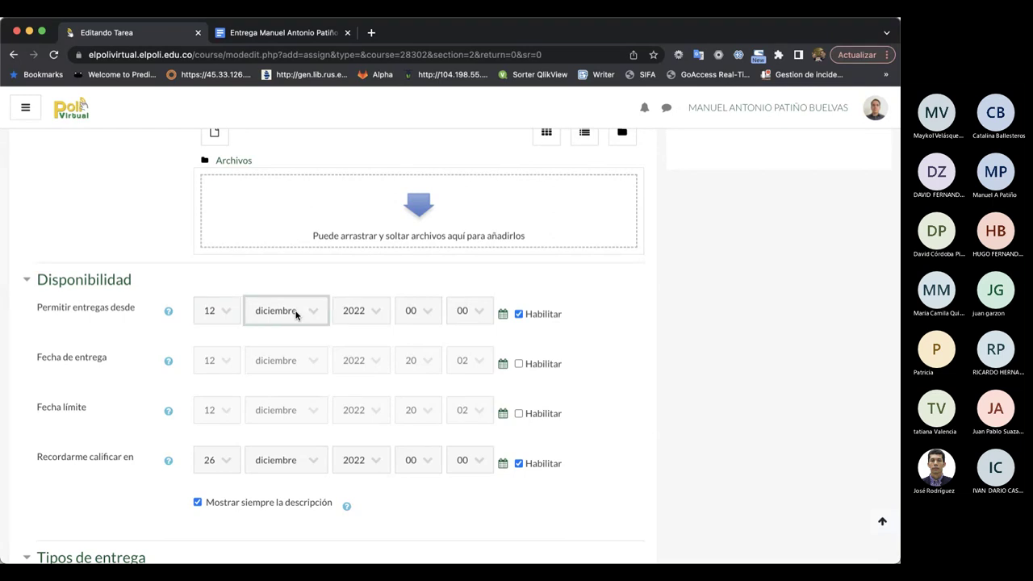
click(275, 146)
click(226, 317)
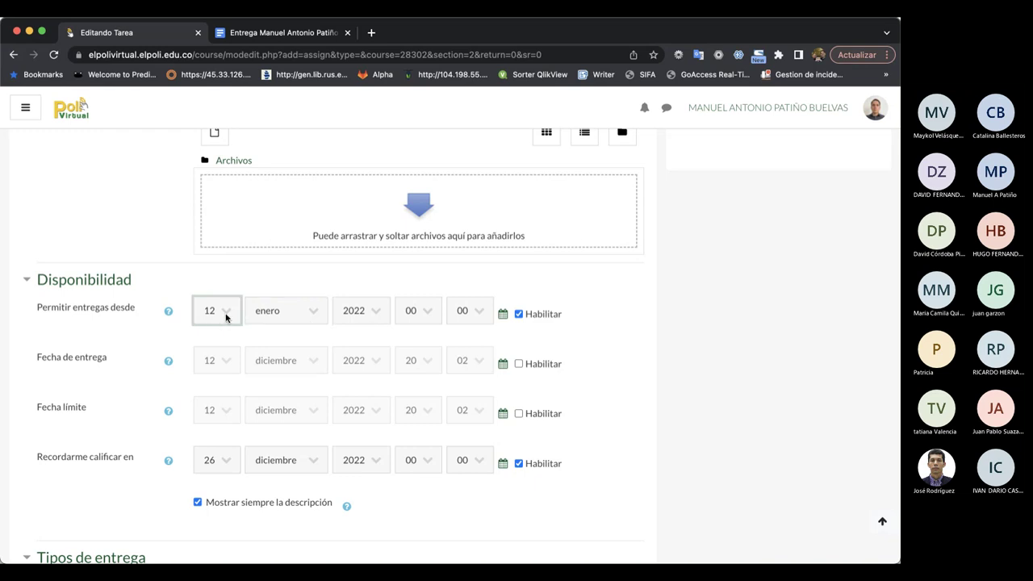
click(211, 201)
click(360, 318)
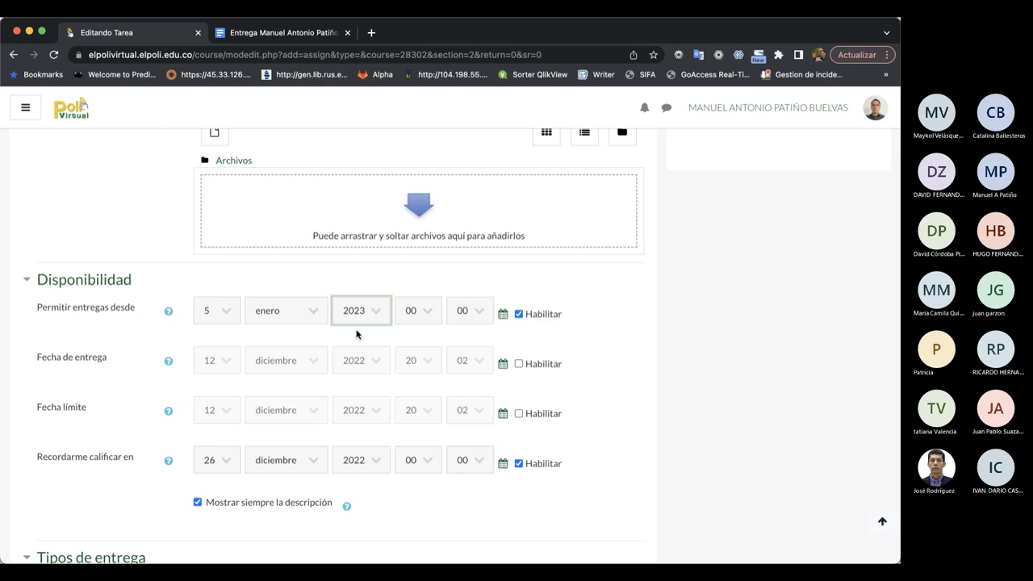
click(427, 314)
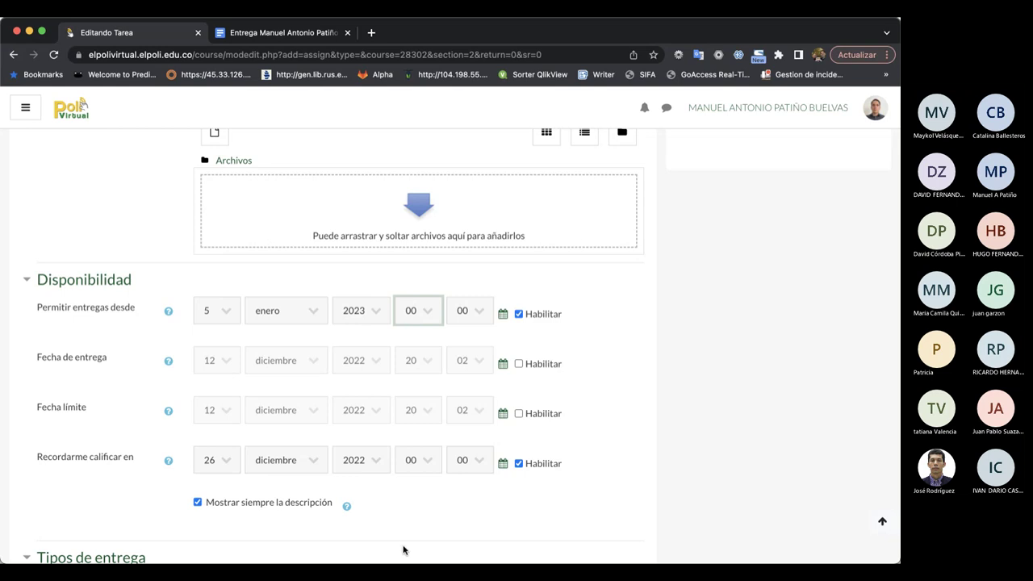
click(476, 310)
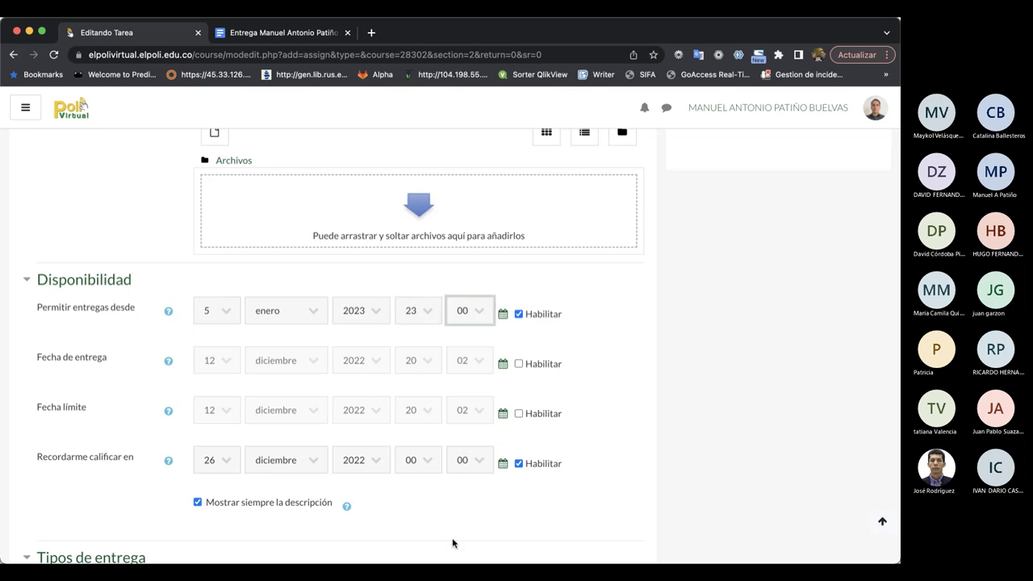
text(59)
Enable "Fecha de entrega" and change the "Permitir entregas desde" date to 16 diciembre 2022.
click(519, 364)
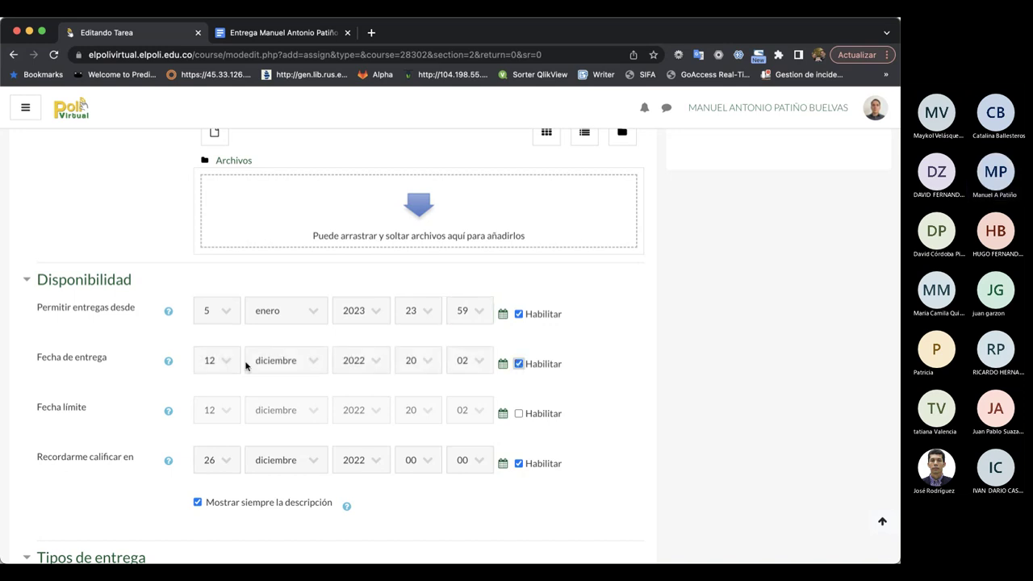
click(220, 316)
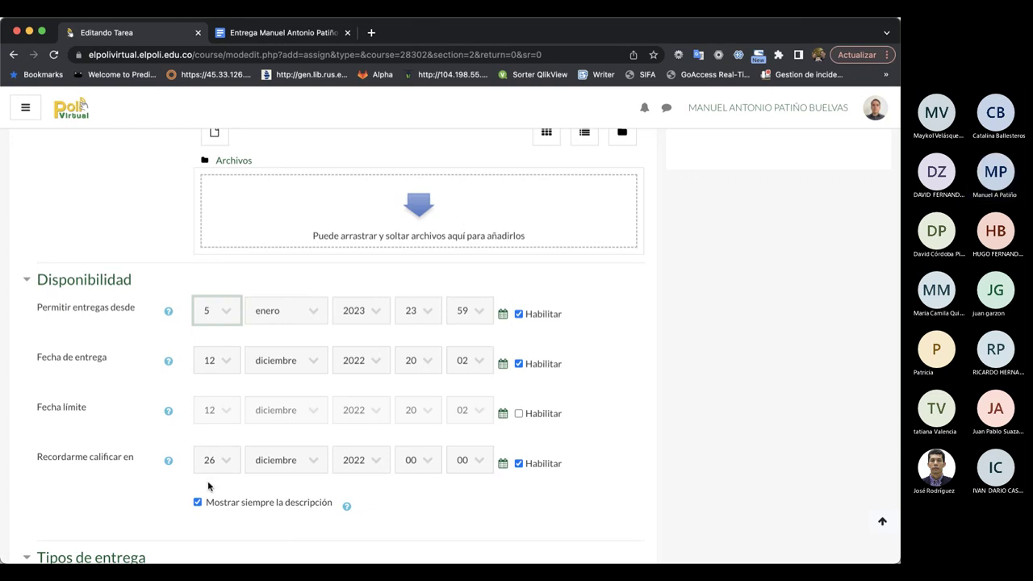
text(16)
key(Tab)
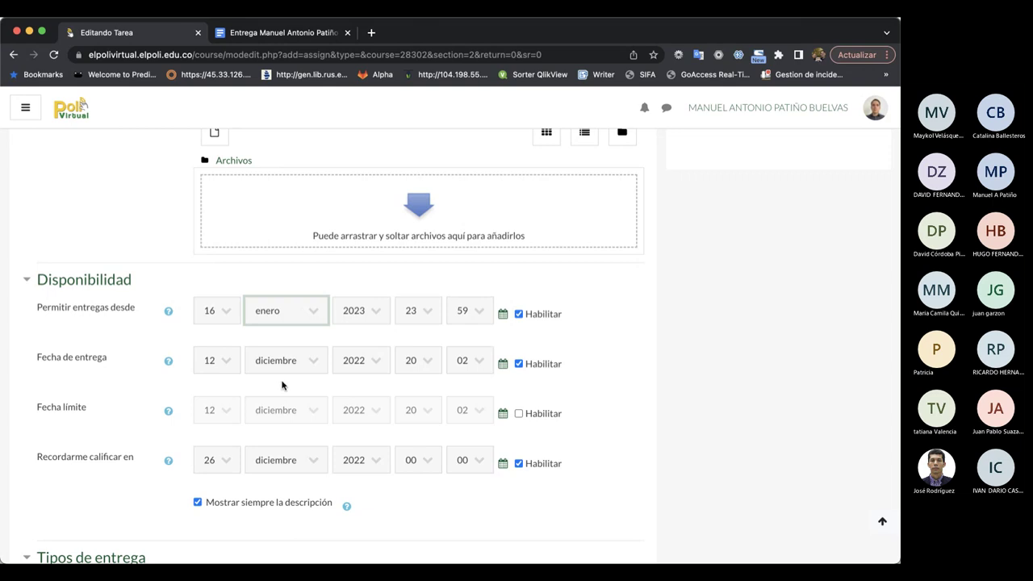
text(diciembre)
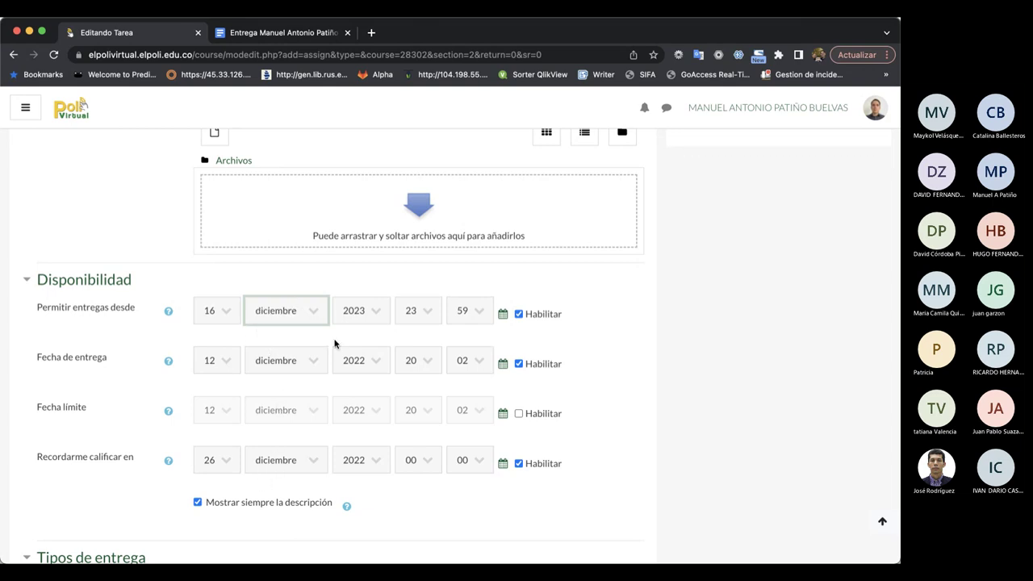
key(Tab)
text(2022)
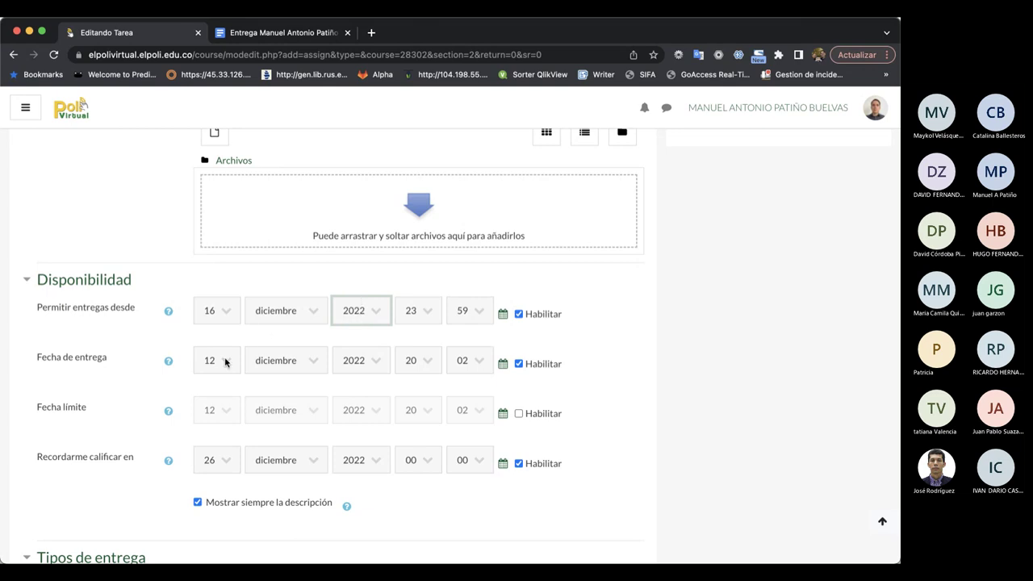
Set the task's "Fecha de entrega" to 5 enero 2023 at 23:59.
click(224, 363)
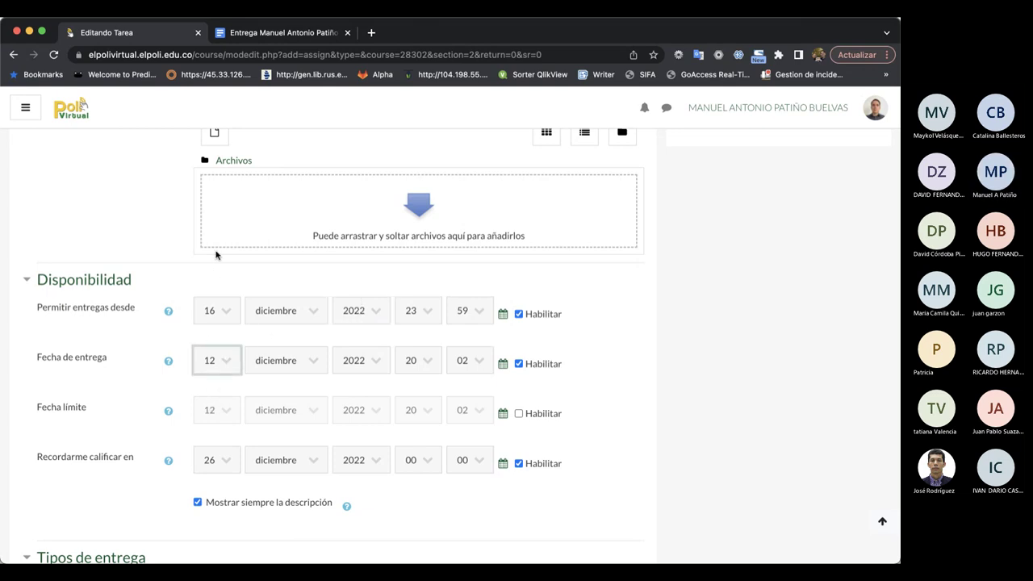
text(5)
key(Tab)
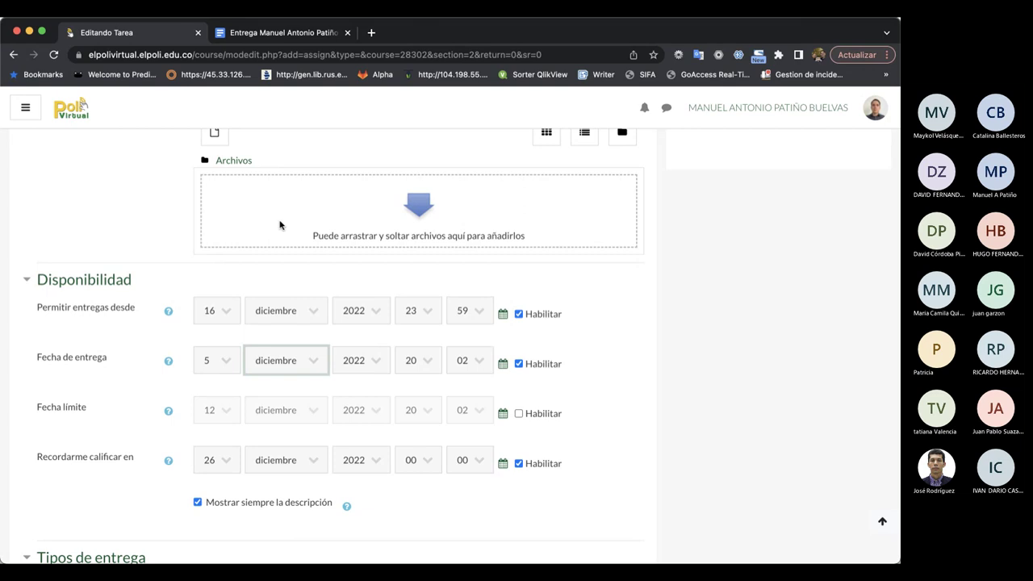
text(enero)
key(Tab)
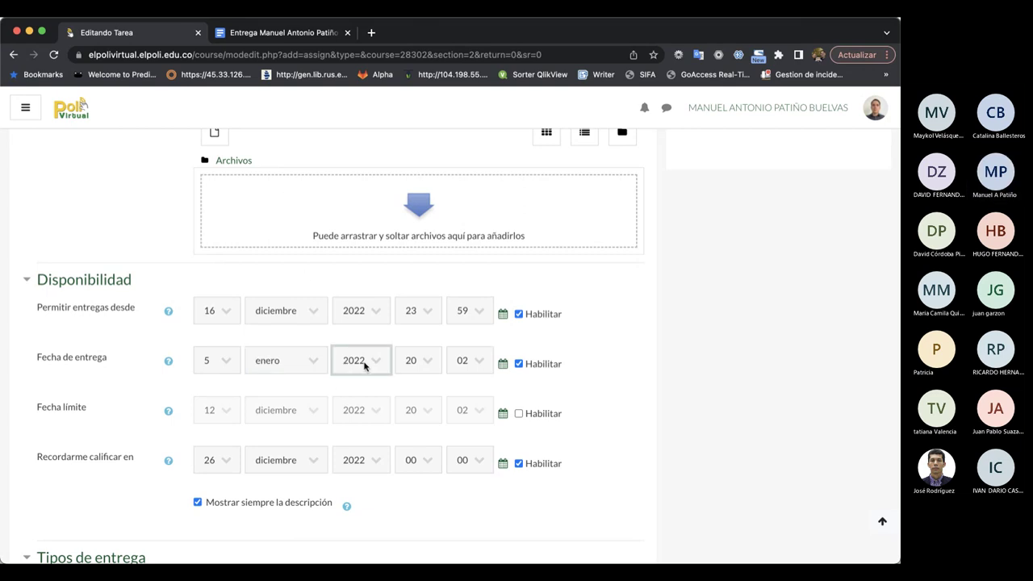
text(2023)
key(Tab)
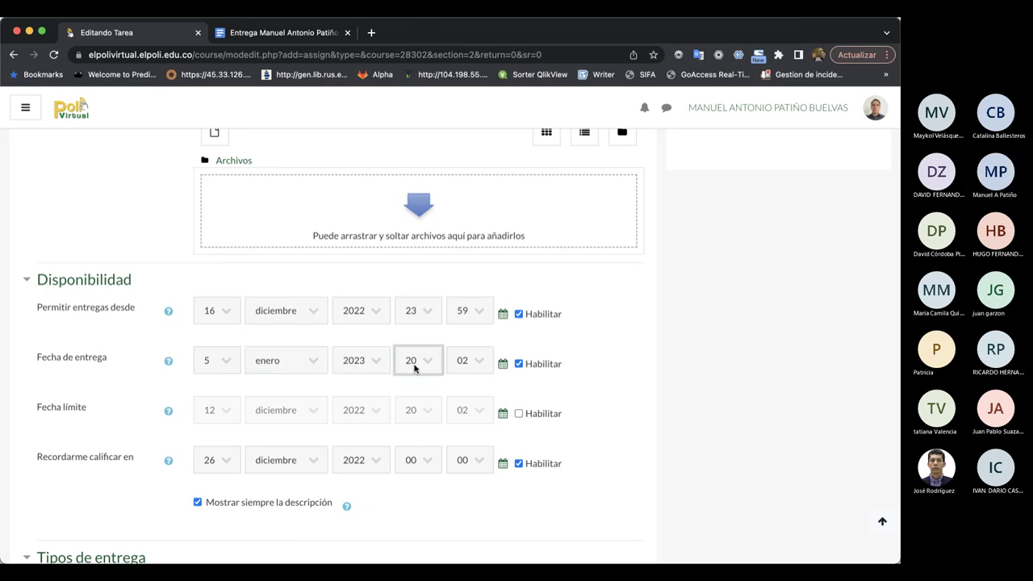
text(23)
key(Tab)
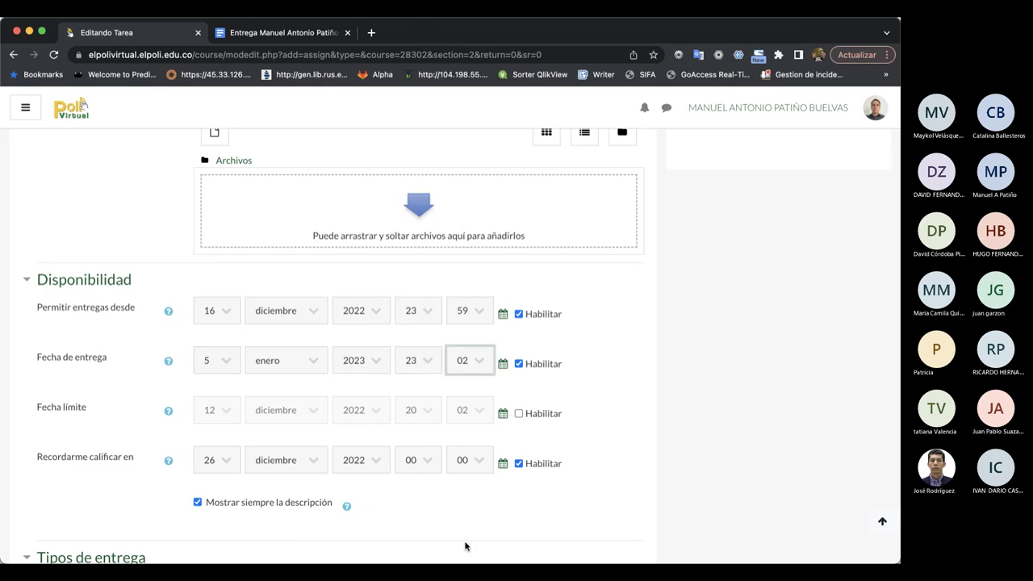
text(59)
Enable "Fecha límite" and set it to 6 enero 2023 at 23:59.
click(519, 415)
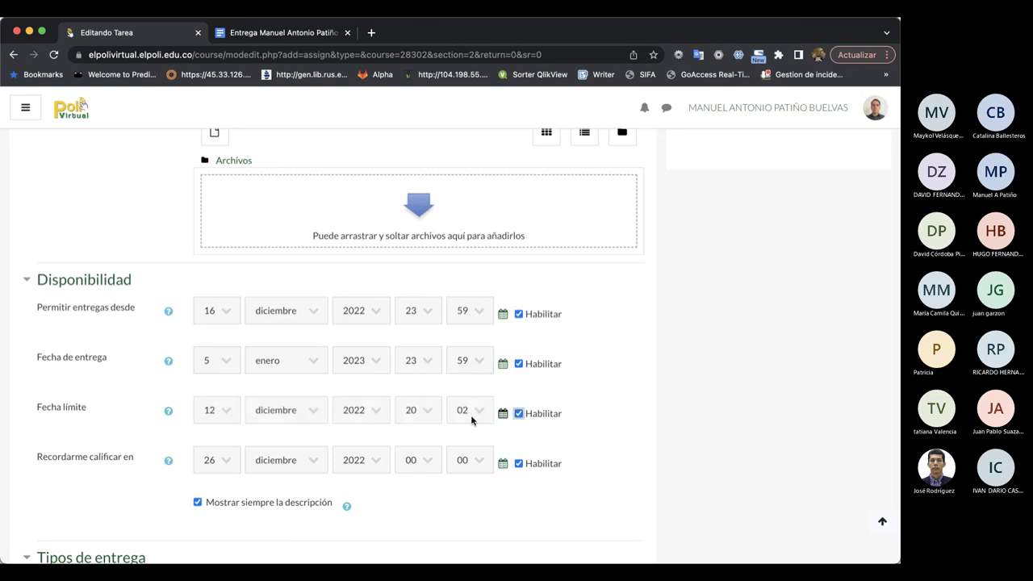
click(215, 417)
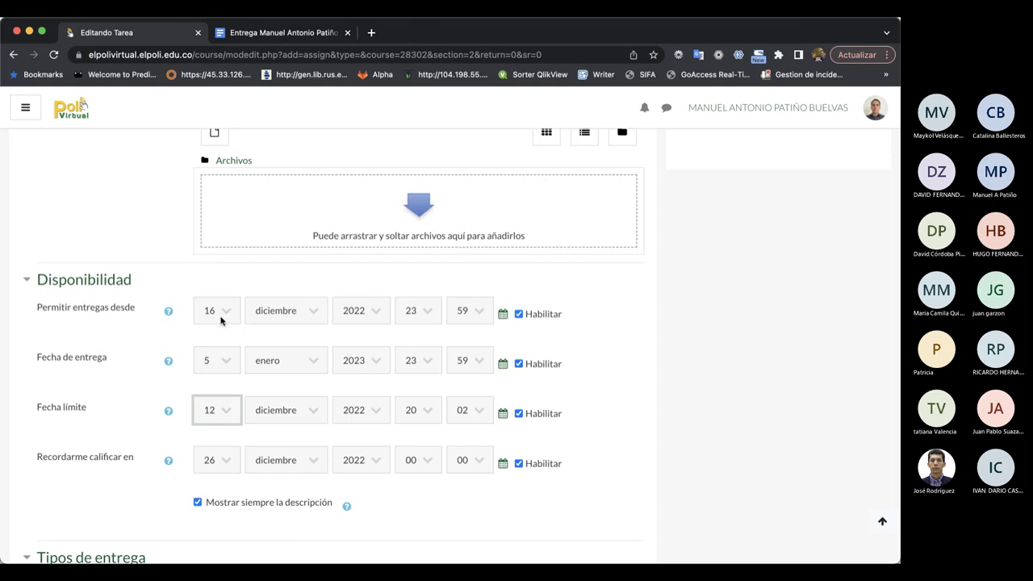
key(6)
key(Tab)
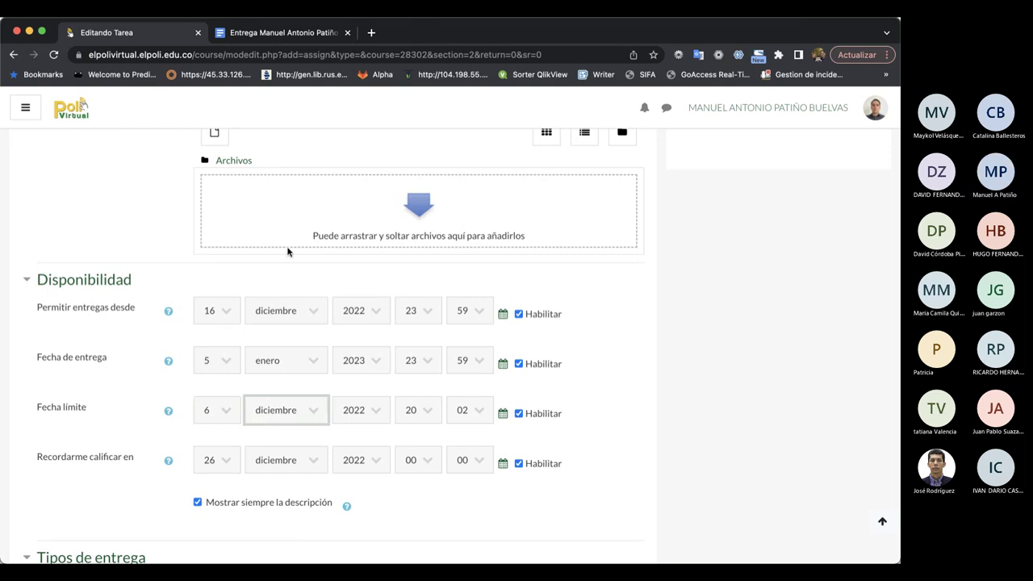
key(e)
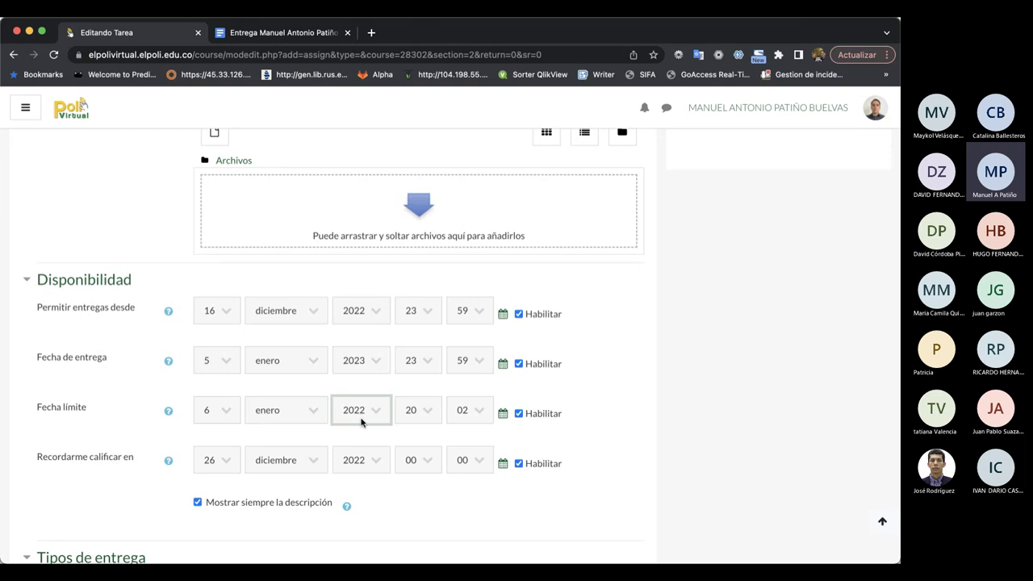
click(412, 427)
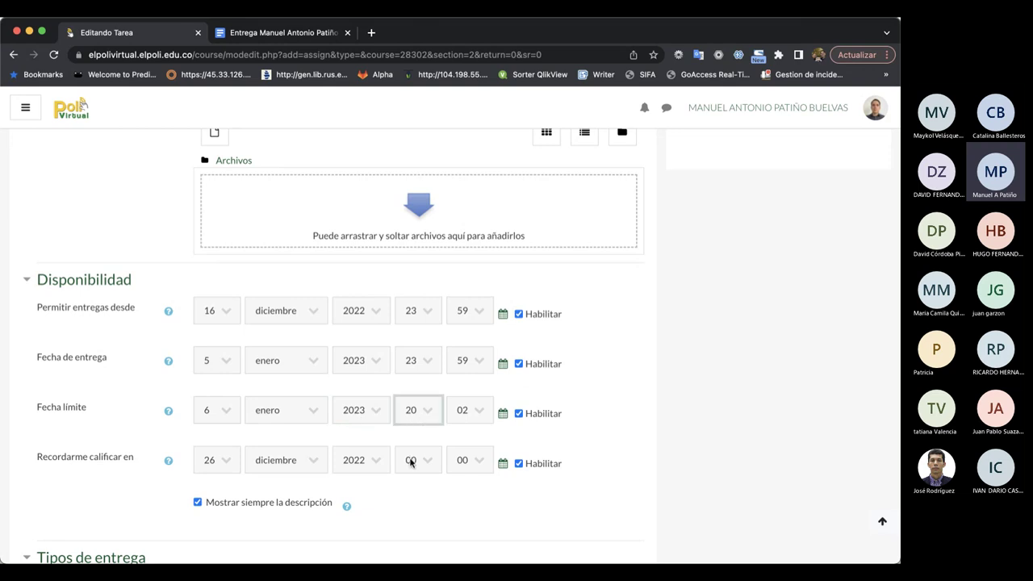
text(23)
key(Tab)
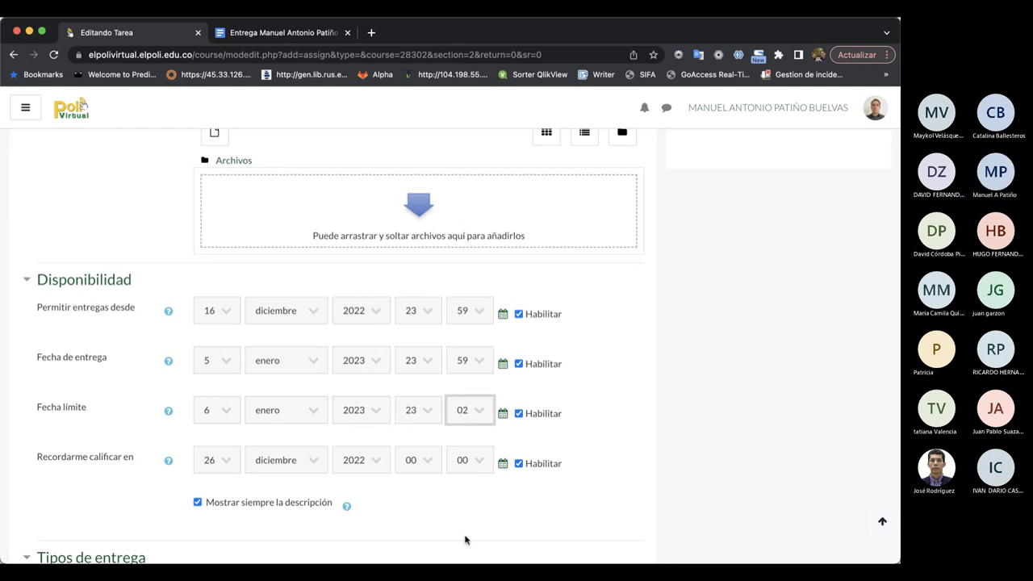
text(59)
Set the "Recordarme calificar en" grading reminder to 8 enero 2023 at 08:00.
click(212, 461)
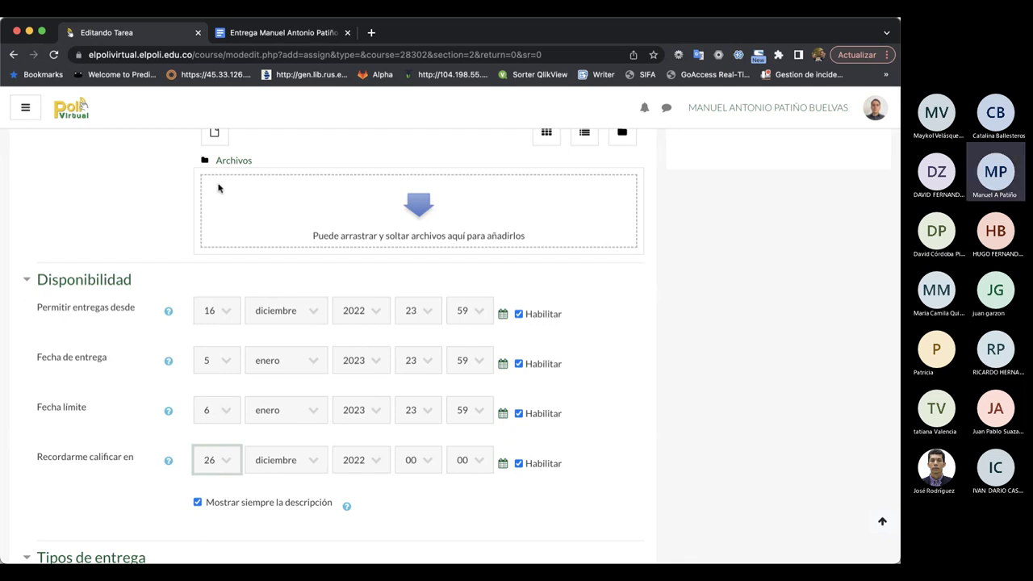
key(8)
key(Tab)
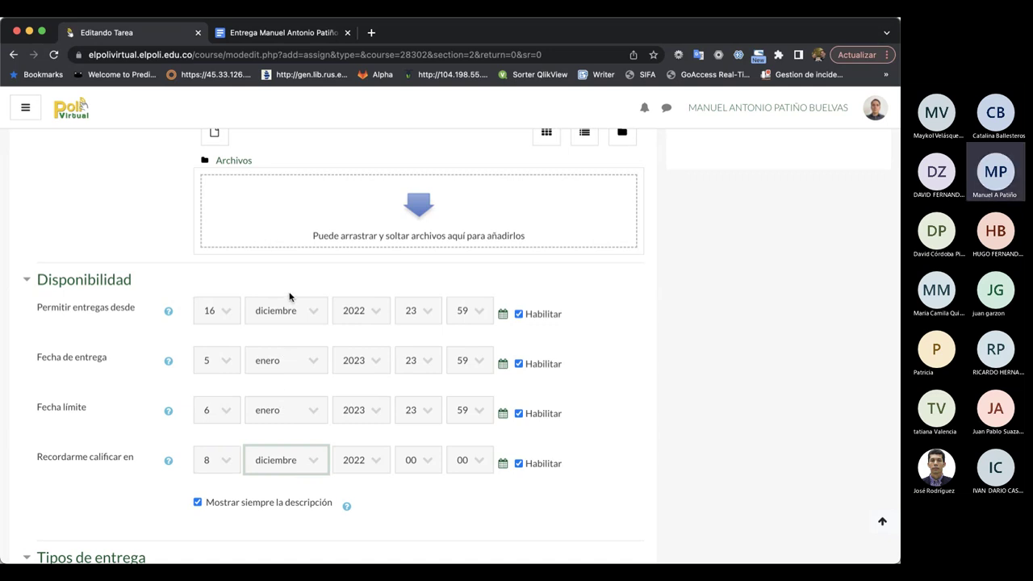
key(e)
key(Tab)
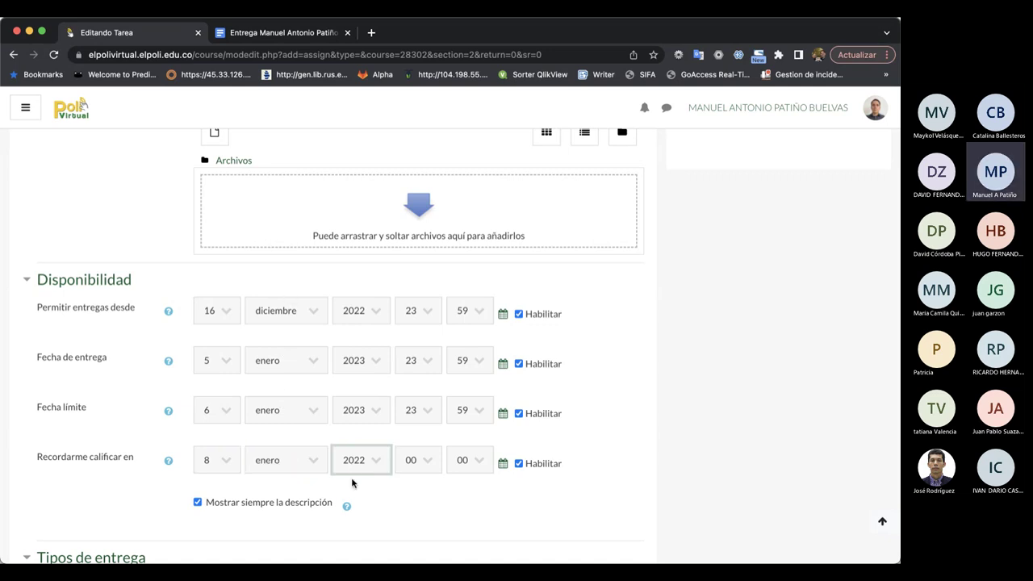
key(Down)
scroll(191, 498, down, 3)
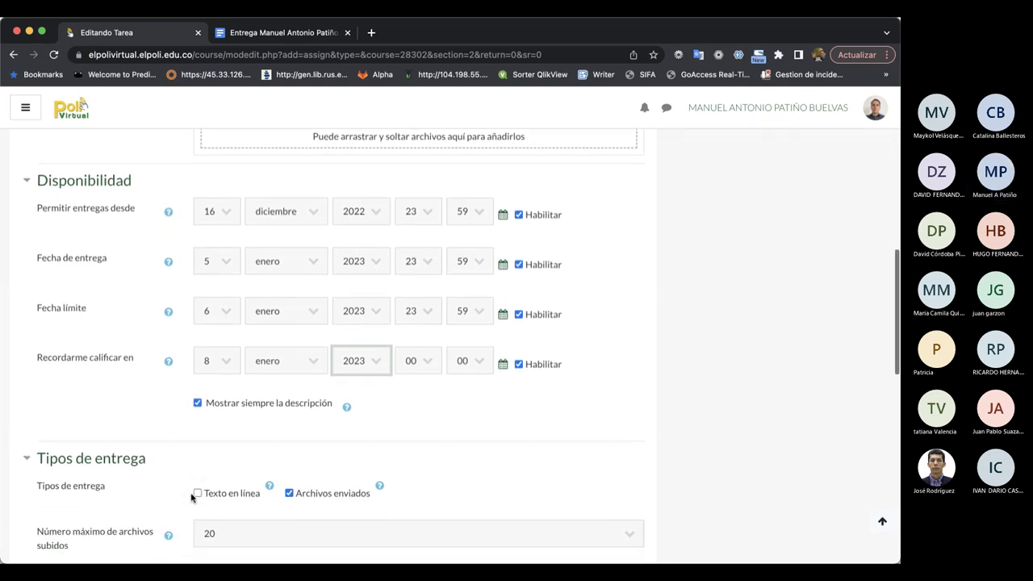
key(Tab)
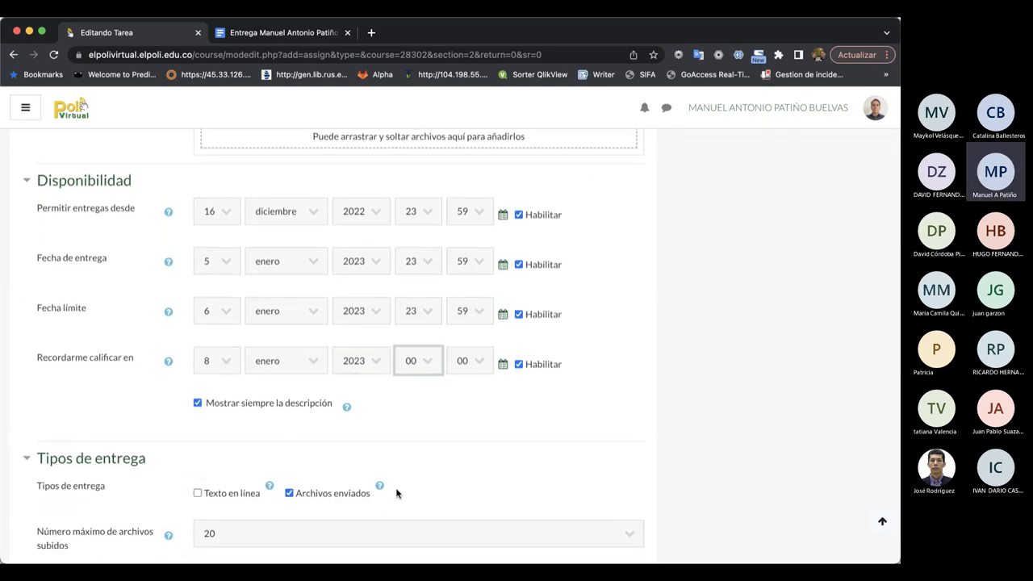
key(8)
Review the "Tipos de entrega" options, including the maximum number of uploaded files, and the remaining settings sections of the task form.
scroll(289, 462, down, 1)
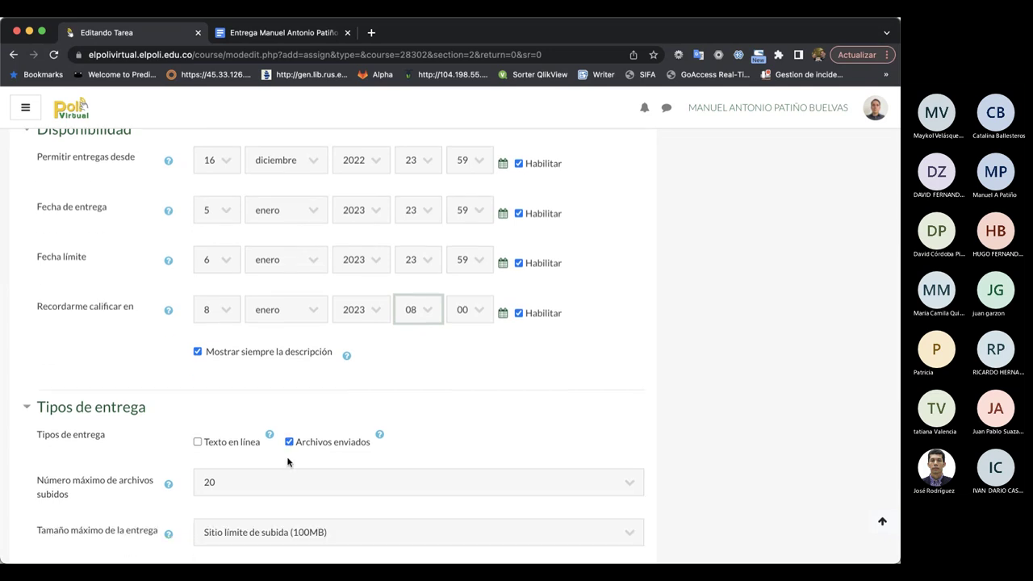
scroll(288, 462, down, 2)
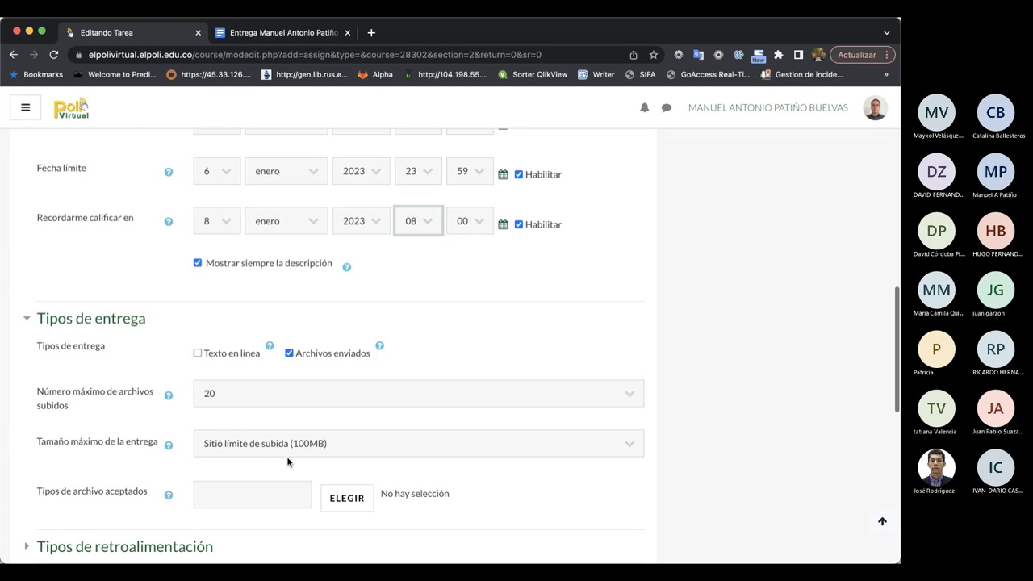
click(233, 395)
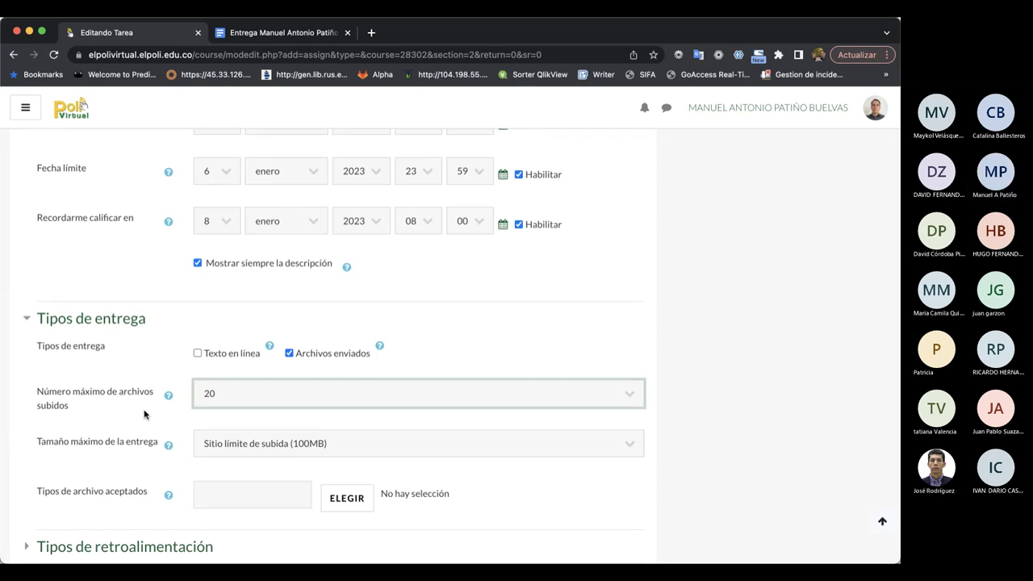
scroll(144, 415, down, 1)
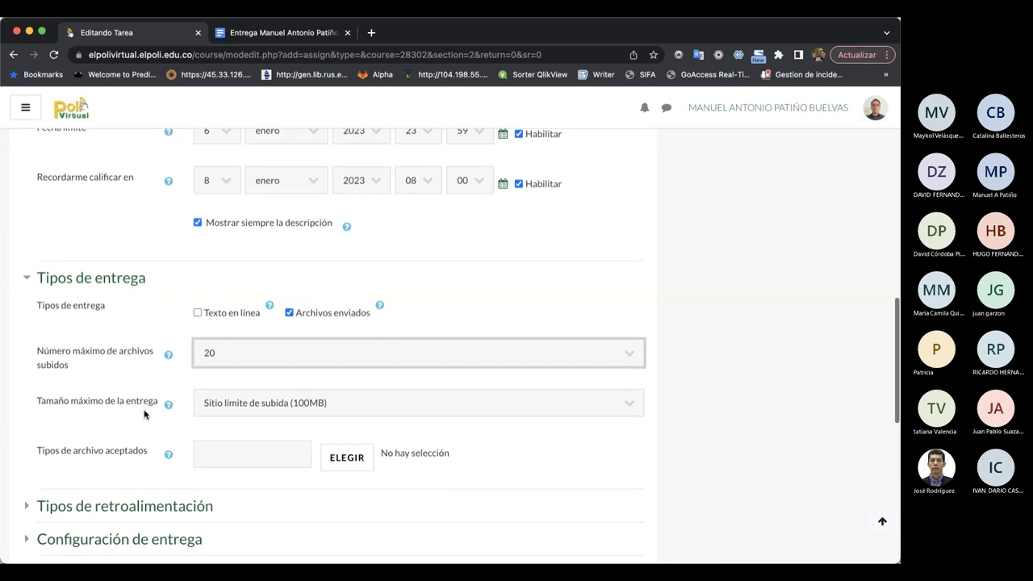
scroll(144, 415, down, 1)
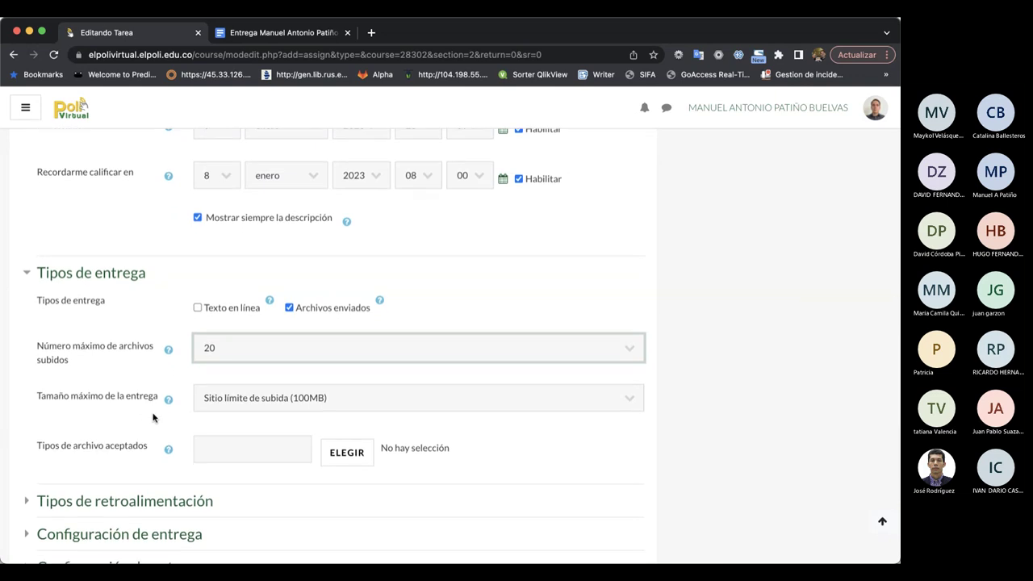
scroll(181, 451, down, 1)
scroll(180, 452, down, 6)
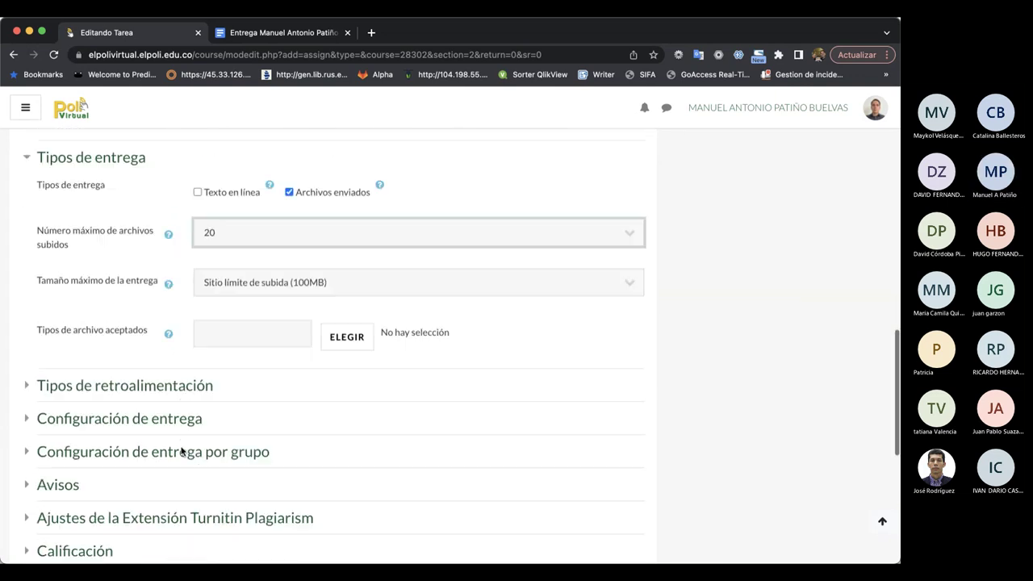
scroll(181, 452, down, 2)
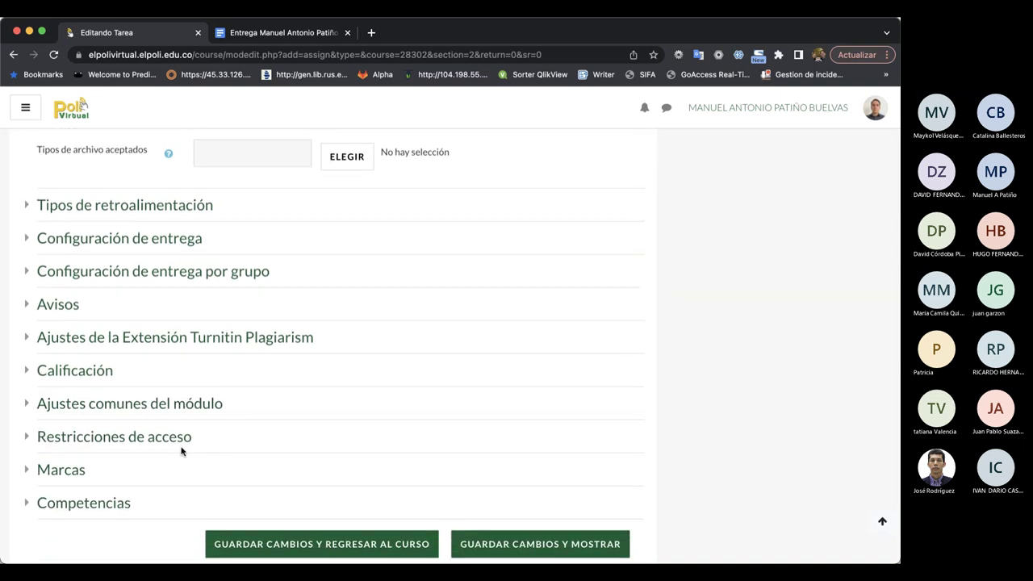
Expand the Turnitin plagiarism extension settings and set "Activar Turnitin" to Sí.
click(213, 342)
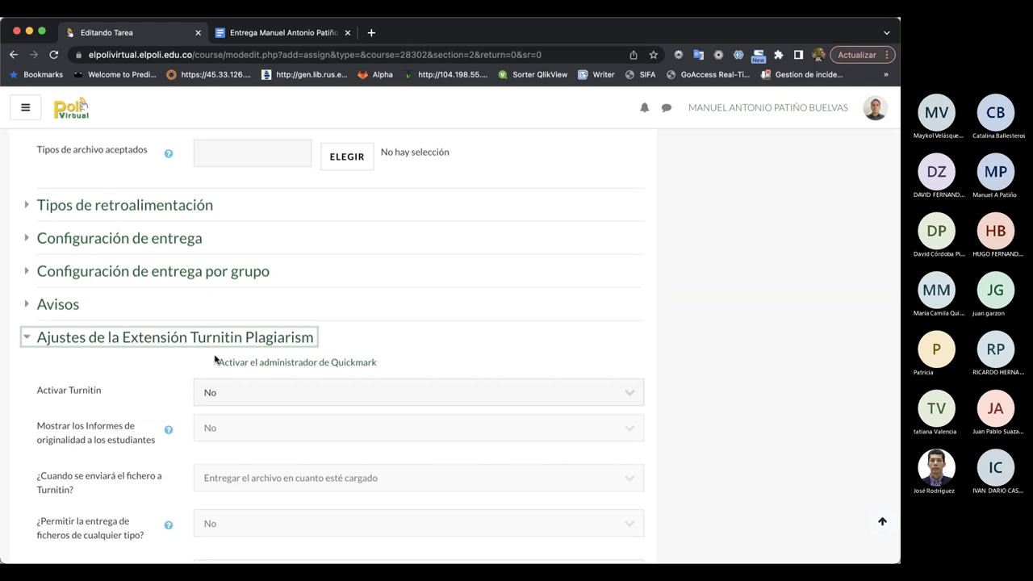
click(224, 390)
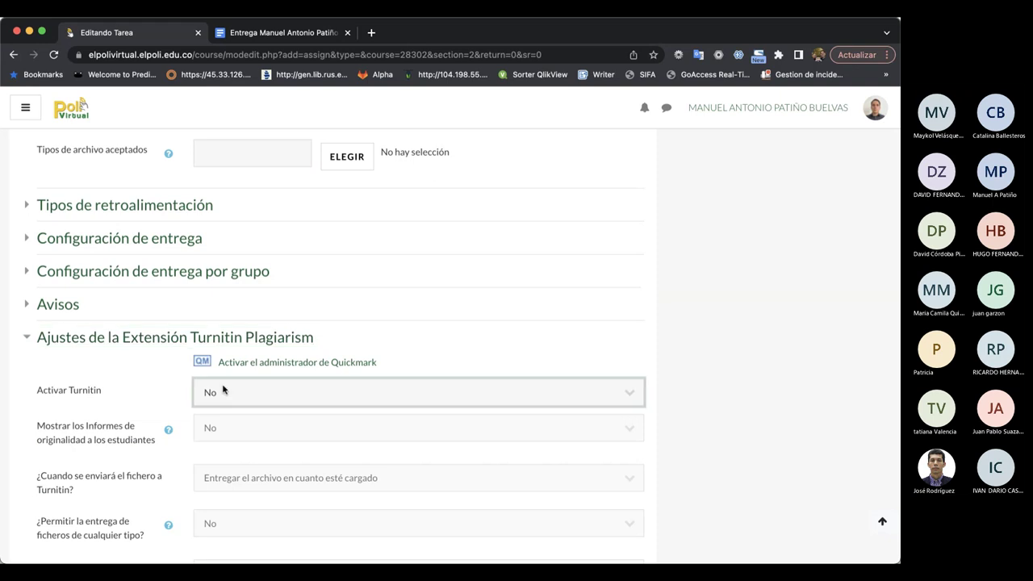
click(213, 416)
Consult the help for "Comprobar con" in the Turnitin settings and set that option to Sí.
scroll(84, 392, down, 3)
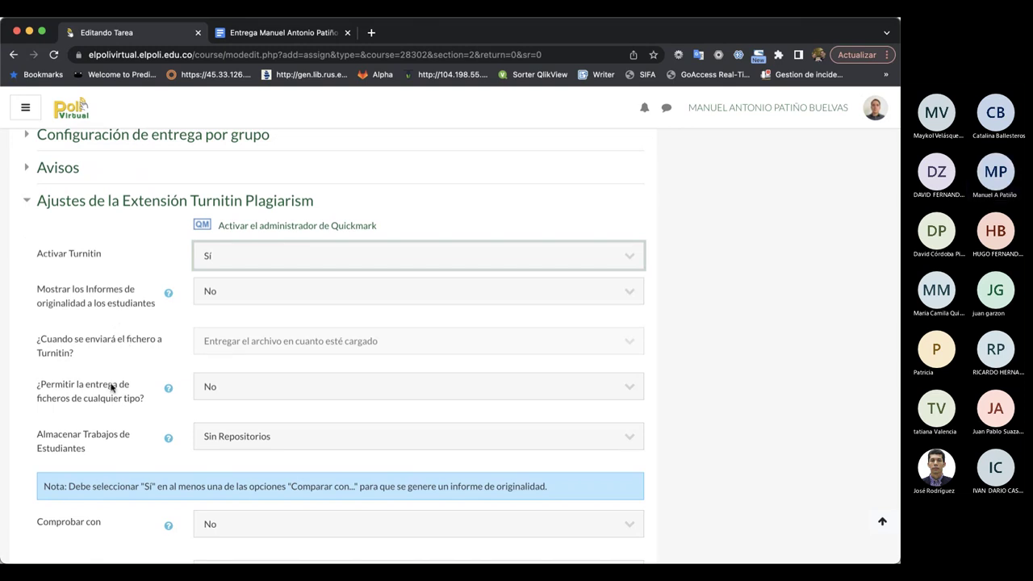
scroll(142, 470, down, 2)
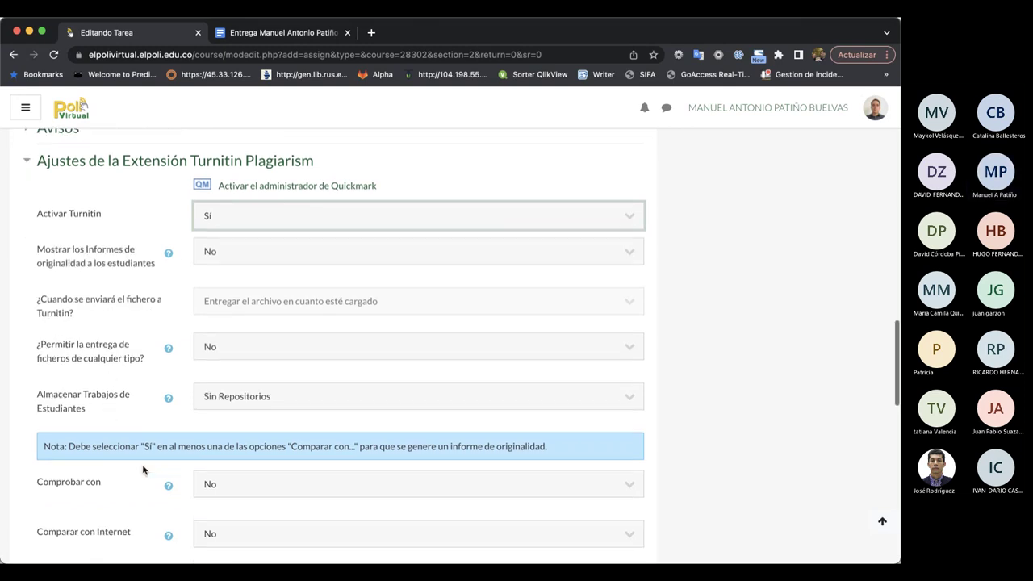
double_click(72, 442)
drag(71, 446, 237, 455)
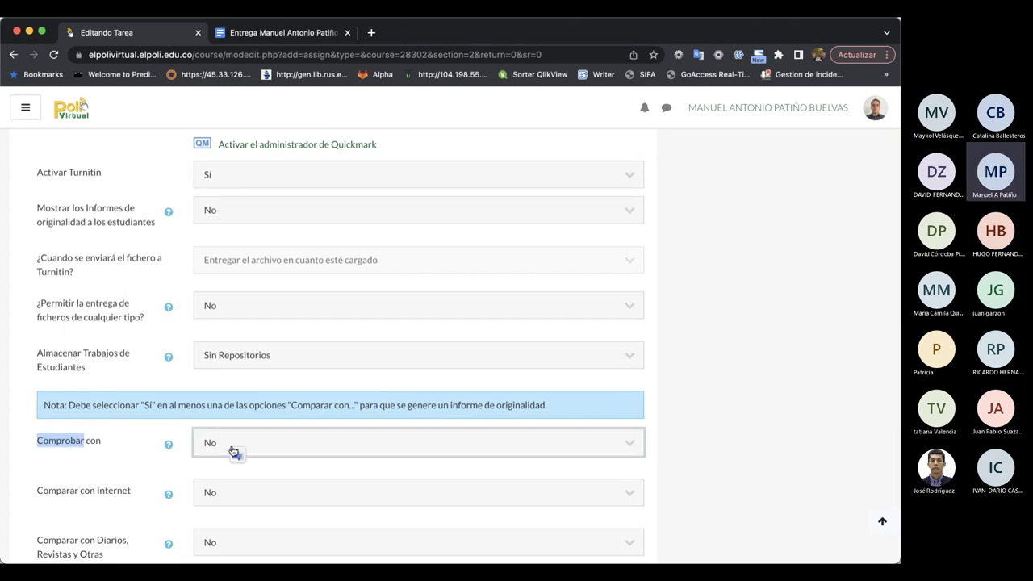
click(170, 448)
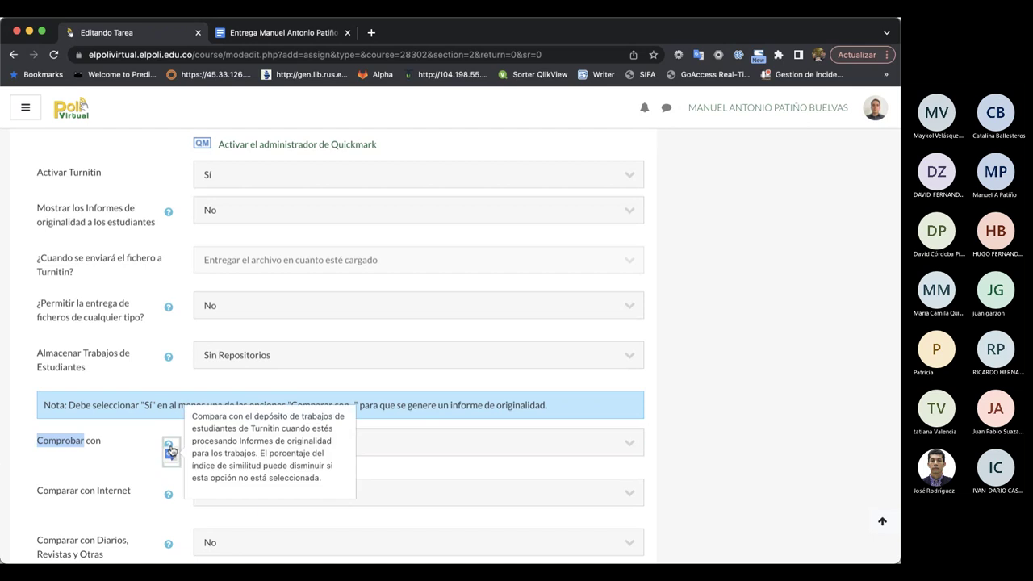
click(399, 456)
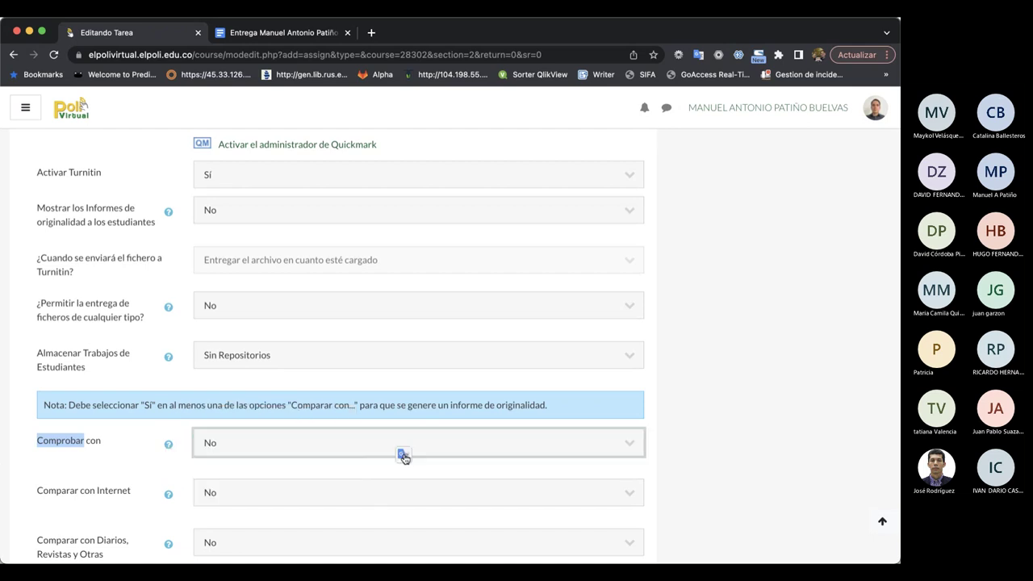
key(s)
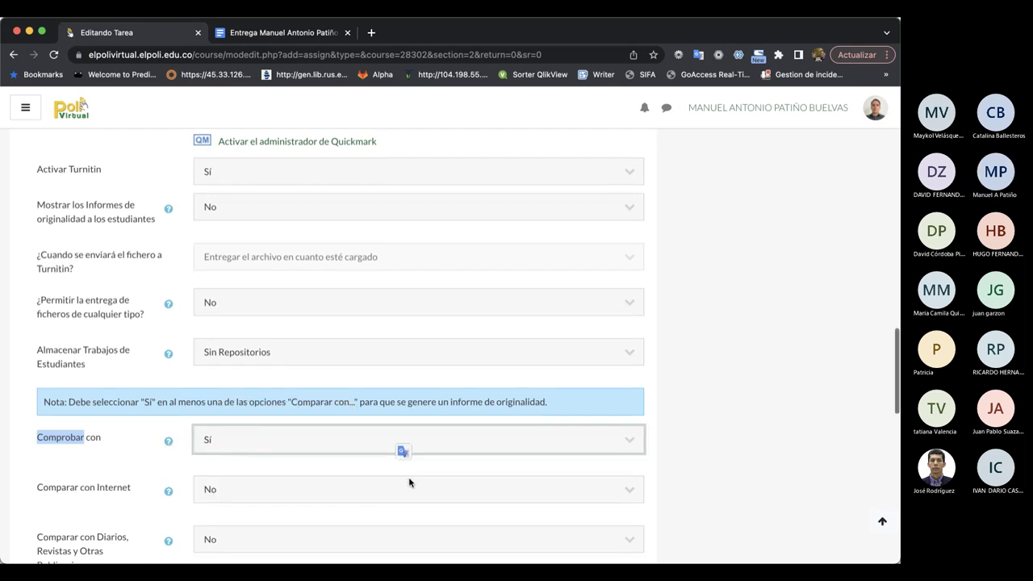
Set "Comparar con Internet" to Sí in the Turnitin settings.
scroll(411, 481, down, 2)
key(Tab)
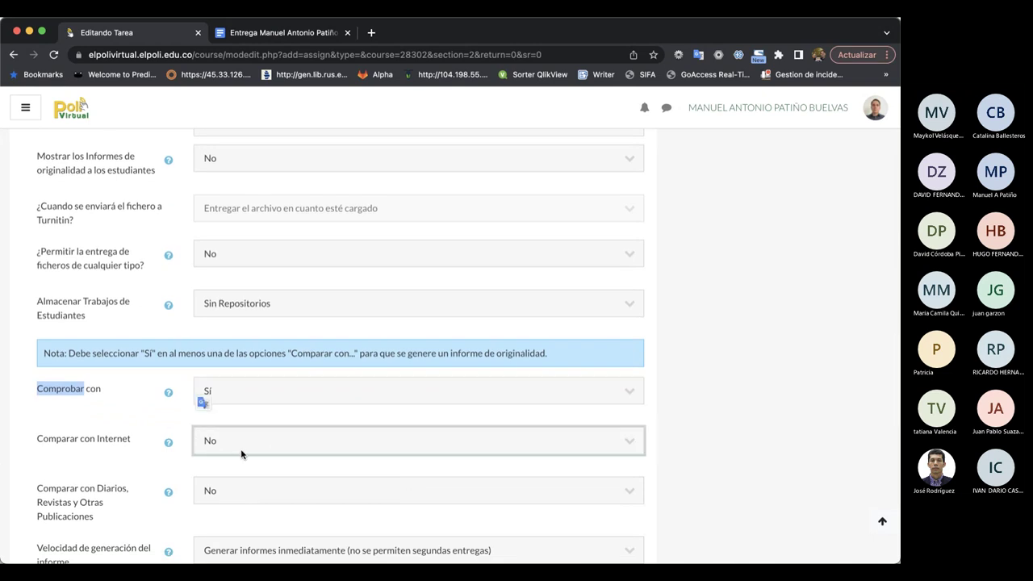
key(s)
click(142, 449)
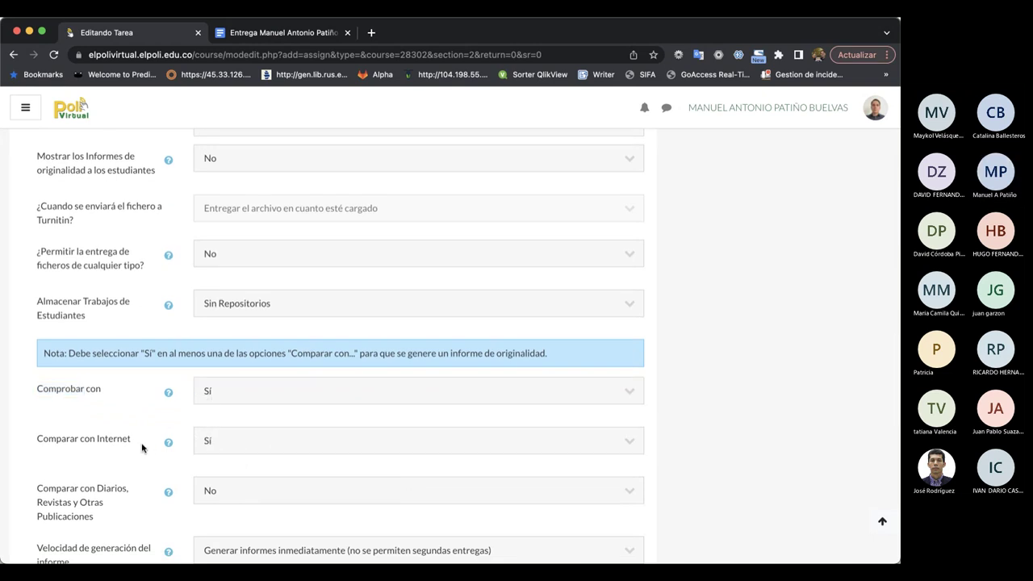
Review the remaining Turnitin settings, including report generation speed, the exclusion options and the linked rubric.
scroll(154, 484, down, 2)
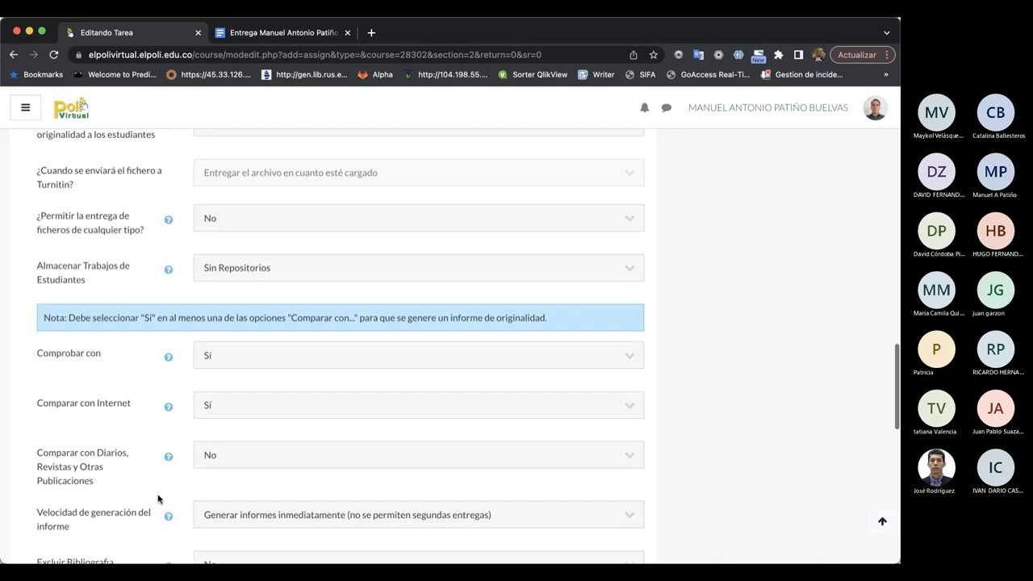
scroll(158, 499, down, 2)
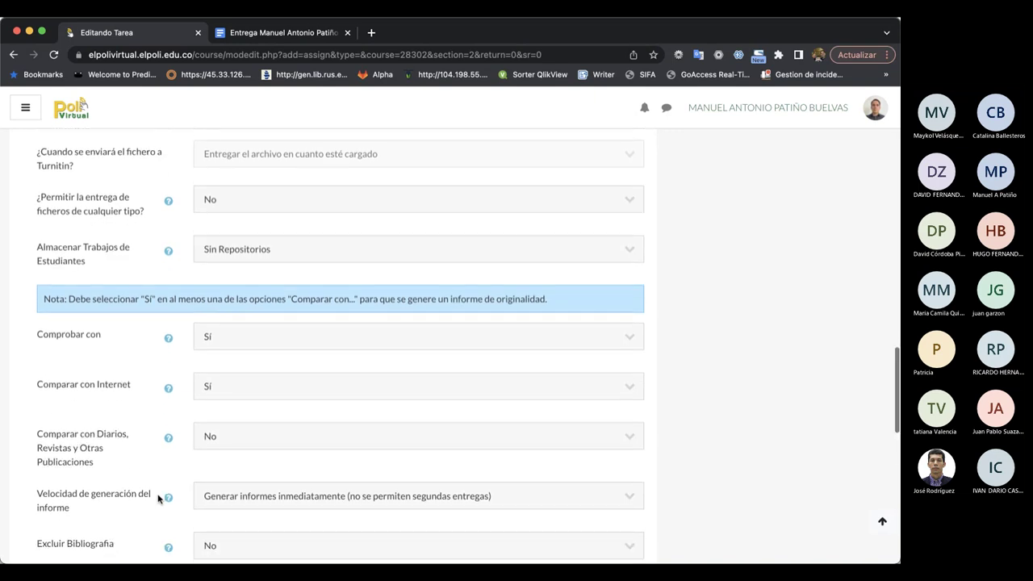
scroll(158, 499, down, 3)
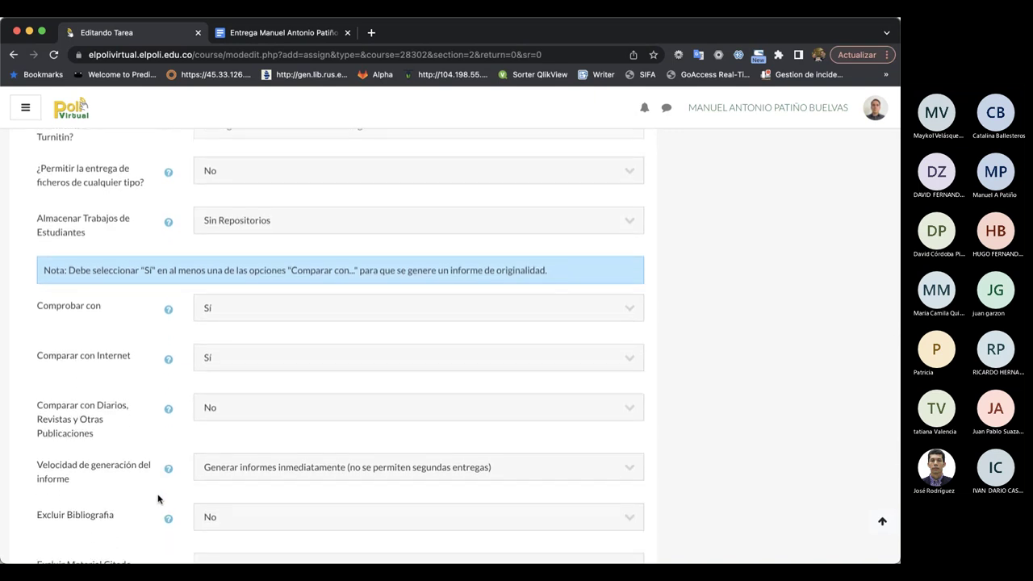
scroll(158, 499, down, 1)
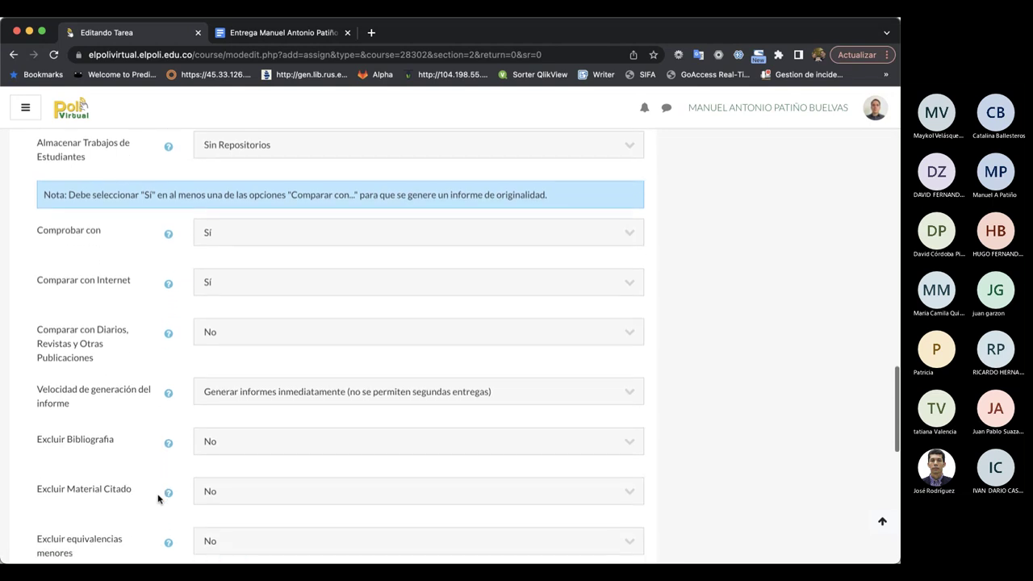
scroll(158, 498, down, 4)
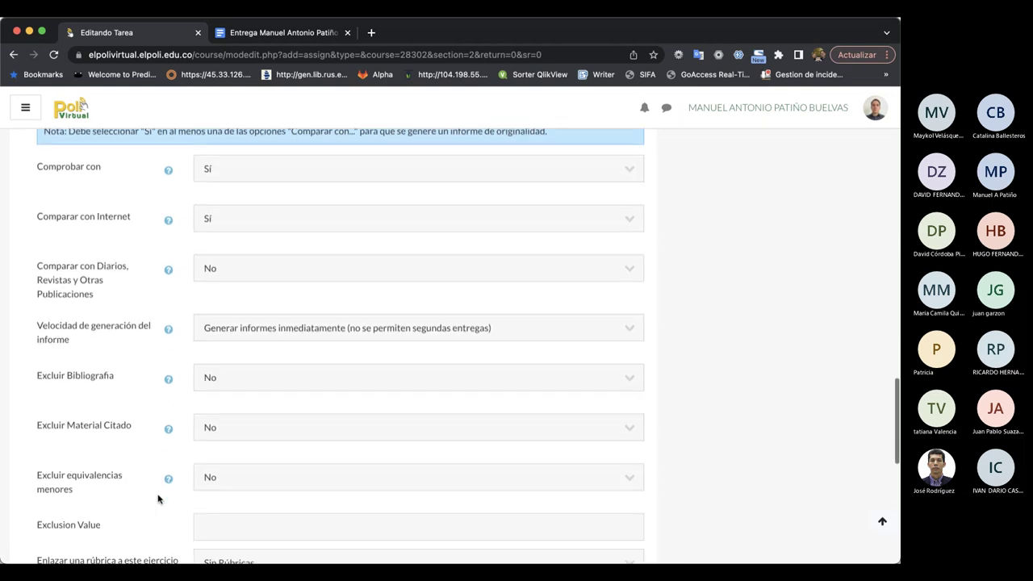
scroll(158, 499, down, 3)
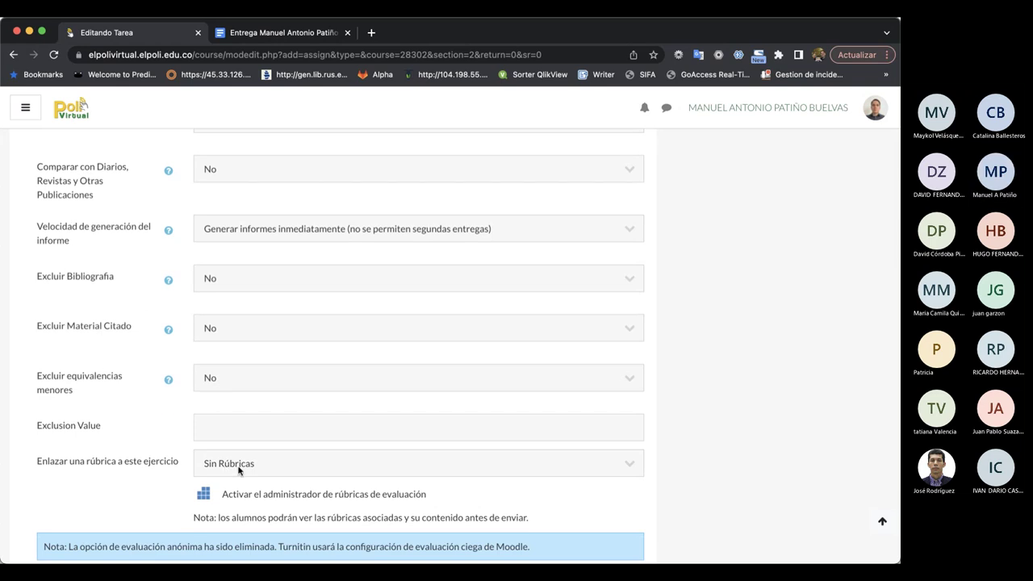
click(202, 463)
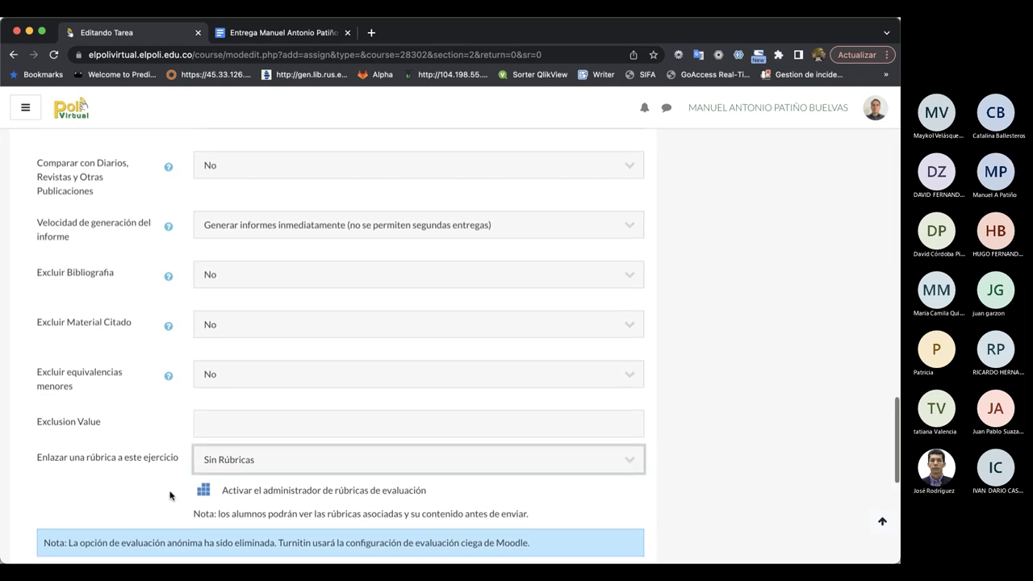
scroll(169, 492, down, 3)
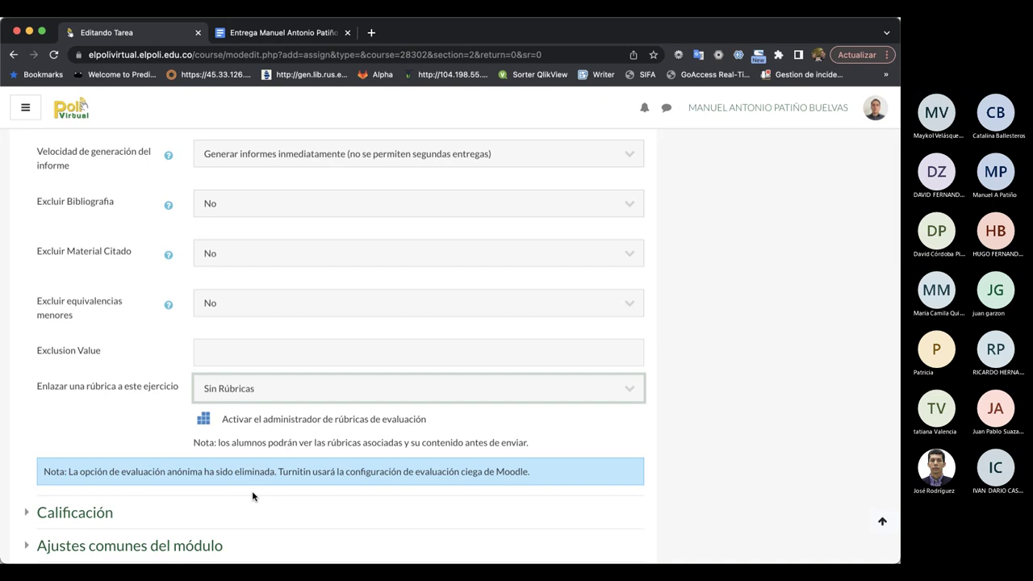
scroll(252, 497, down, 1)
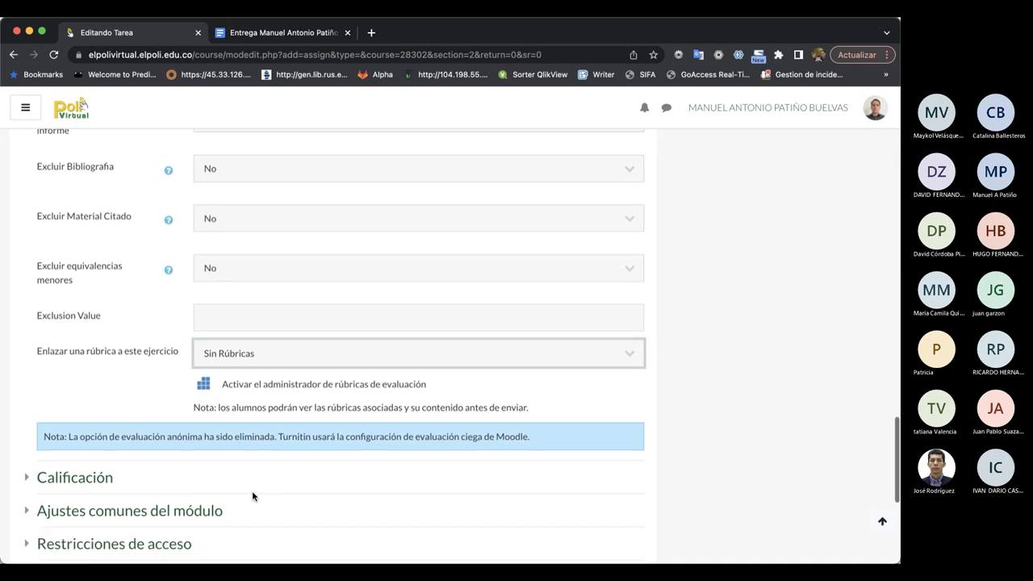
Check the "Calificación" settings, including grade type and grading method, and save the task, returning to the course.
click(103, 480)
scroll(204, 502, down, 5)
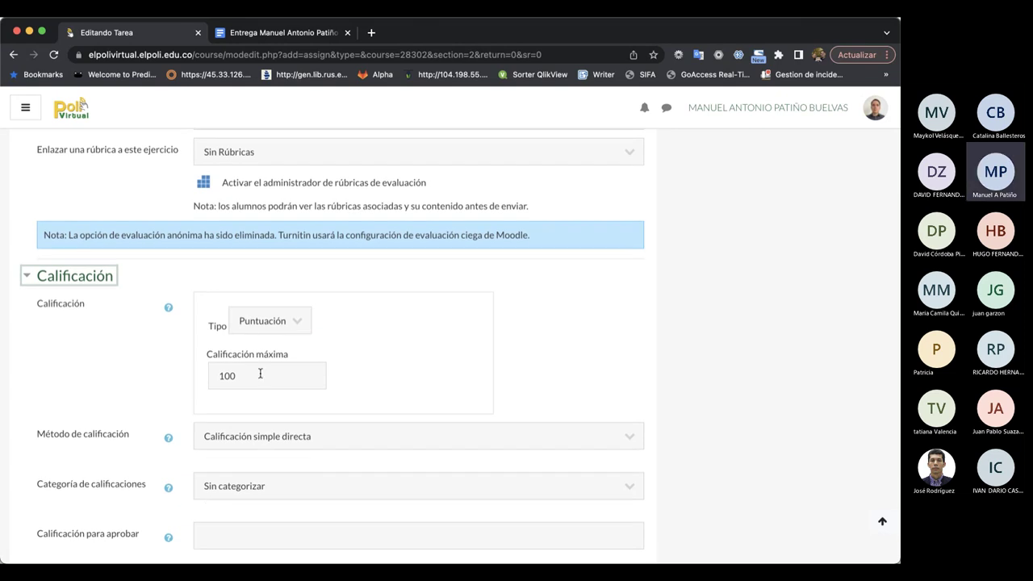
click(261, 324)
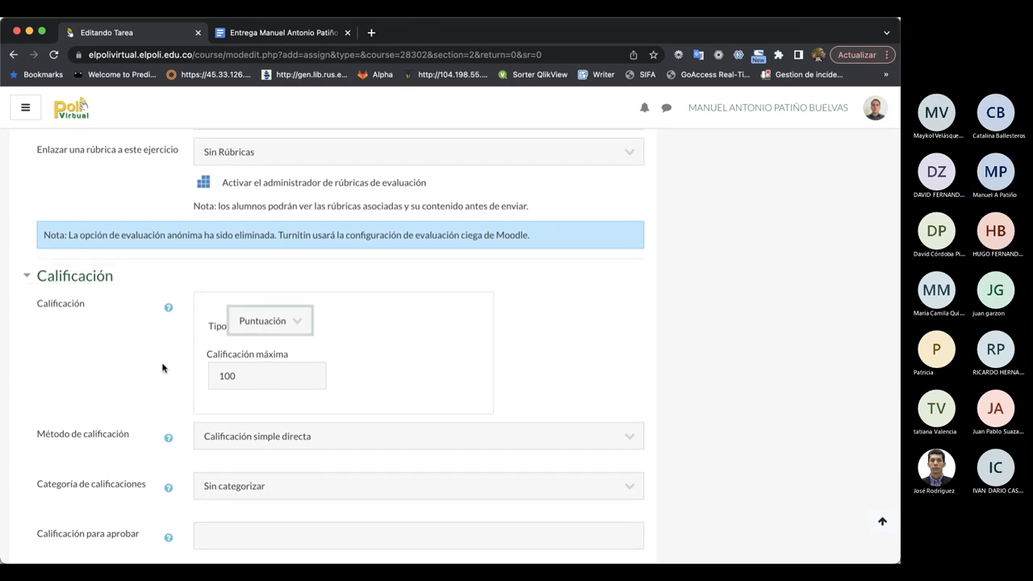
scroll(162, 368, down, 2)
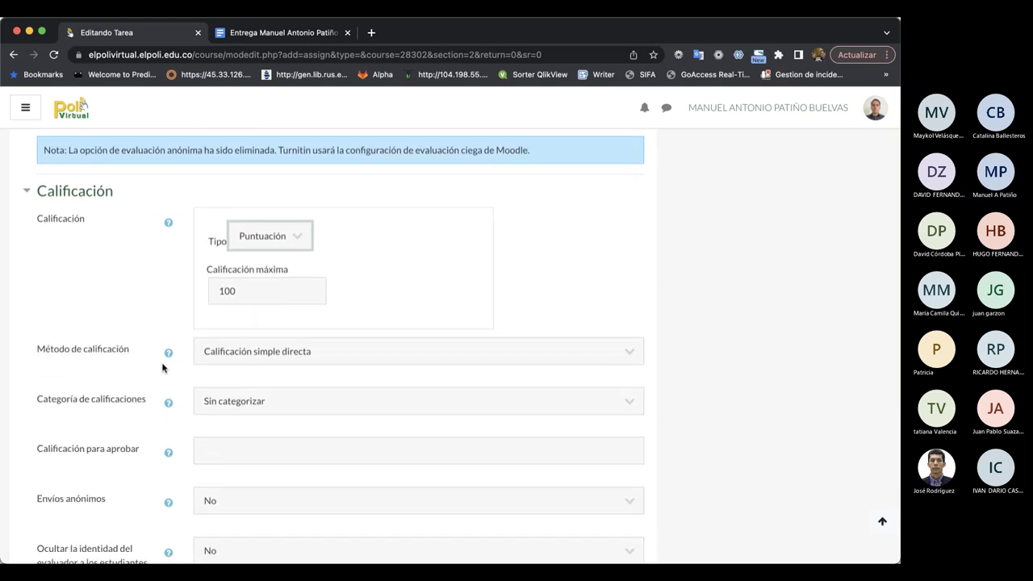
scroll(162, 368, down, 5)
scroll(162, 368, down, 2)
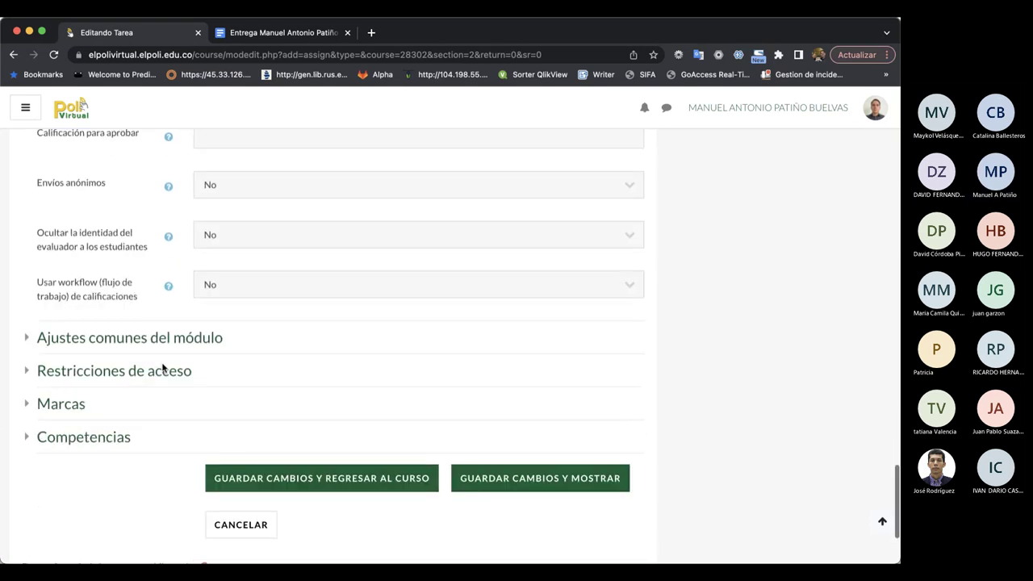
click(249, 478)
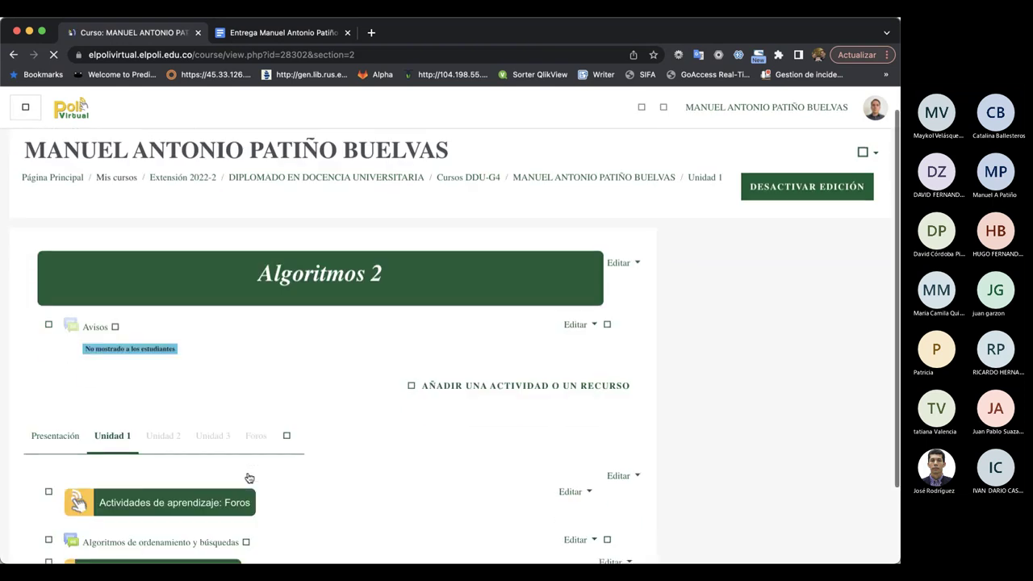
Open the "Ejercicios de Pilas y Colas" task to check its description and due date, and return to Unidad 1.
scroll(249, 479, down, 2)
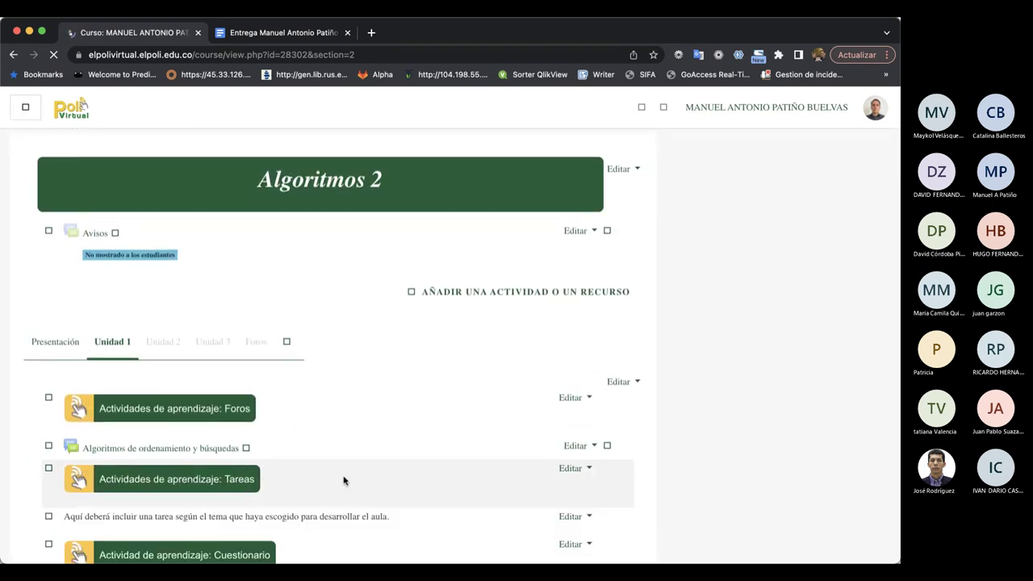
scroll(343, 481, down, 10)
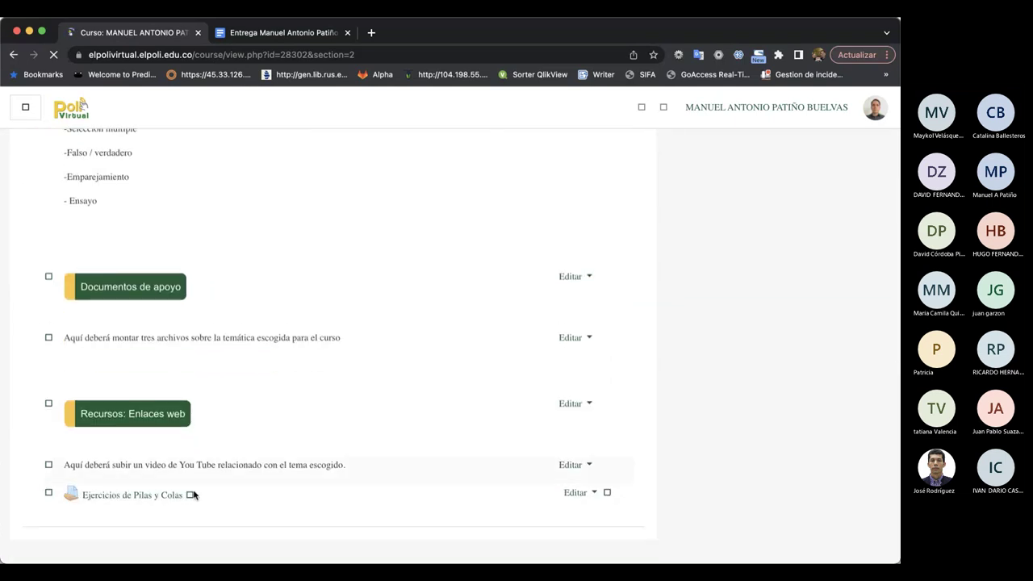
click(134, 498)
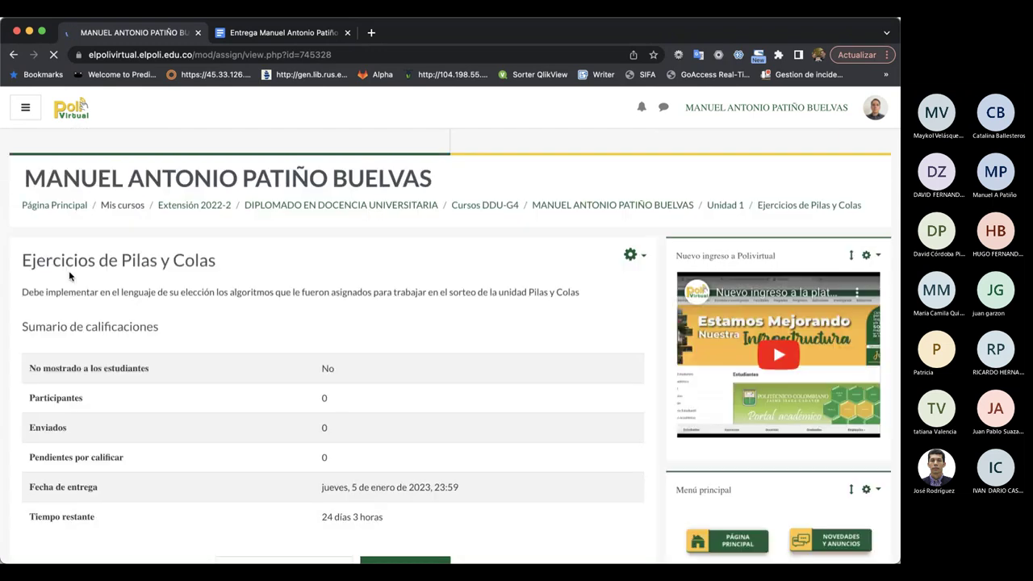
click(12, 56)
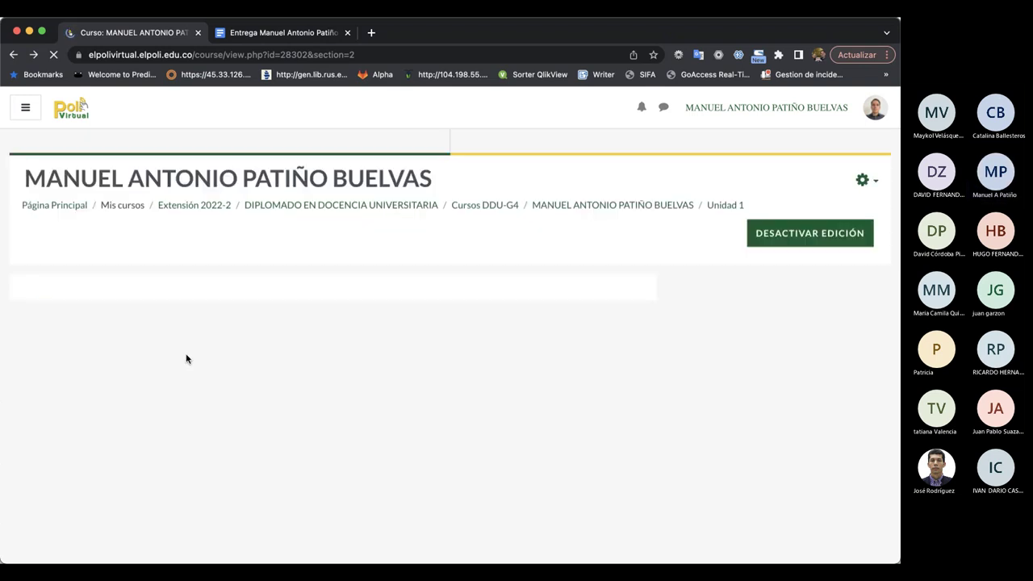
Move the "Ejercicios de Pilas y Colas" task from the end of Unidad 1 to another position in the course.
scroll(186, 359, down, 8)
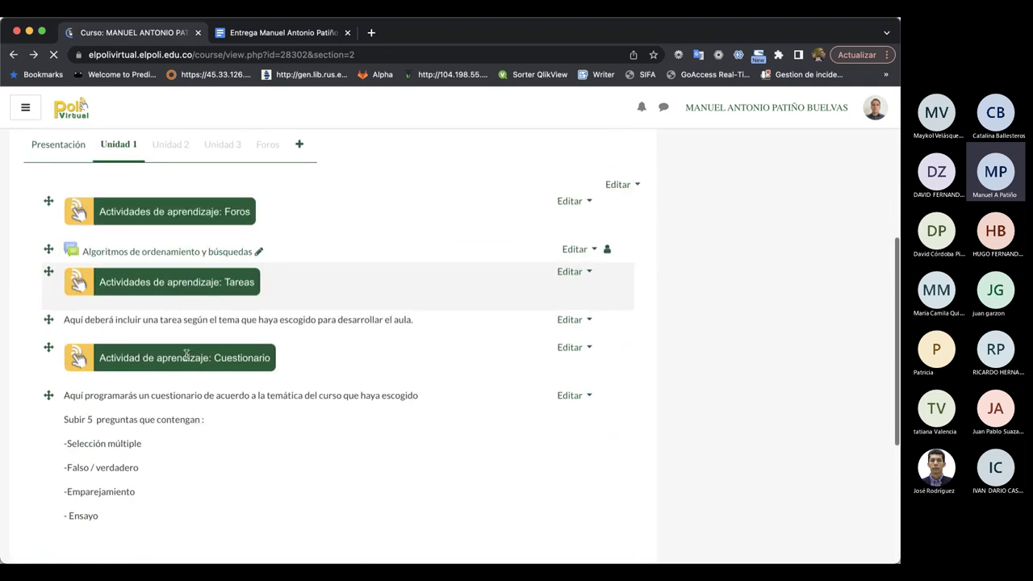
scroll(186, 358, down, 2)
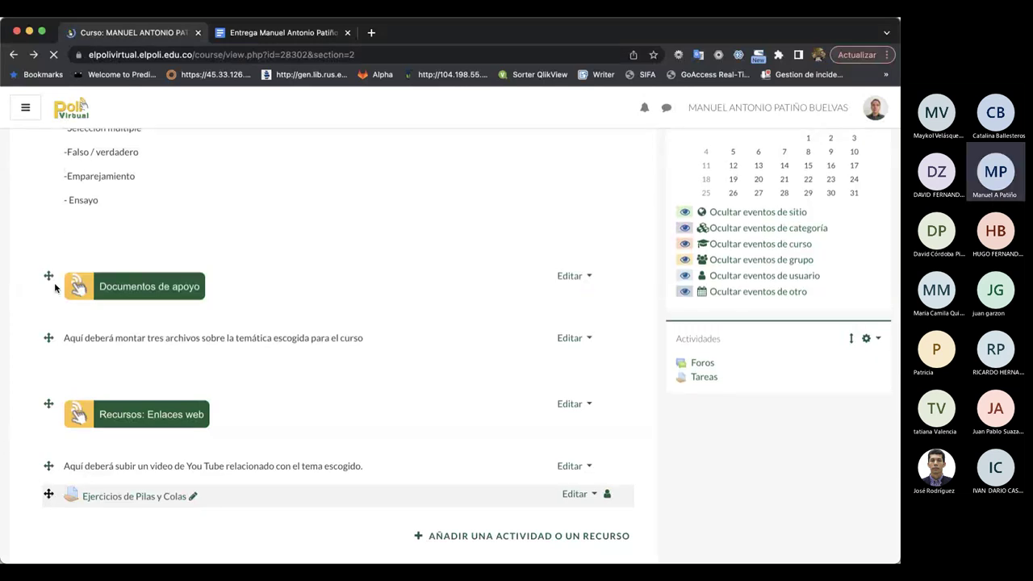
click(49, 497)
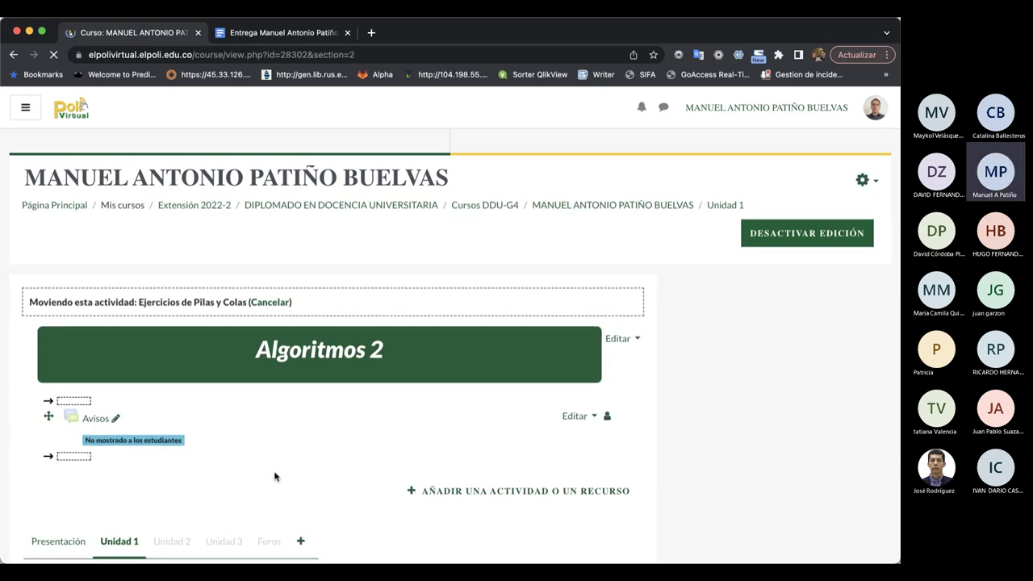
scroll(275, 477, down, 2)
scroll(274, 477, down, 5)
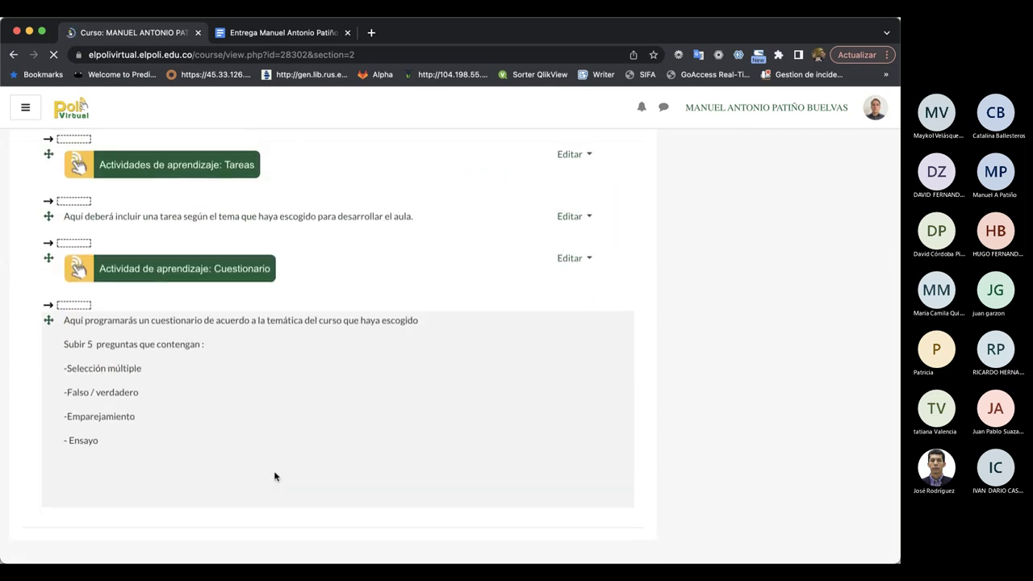
scroll(274, 476, down, 4)
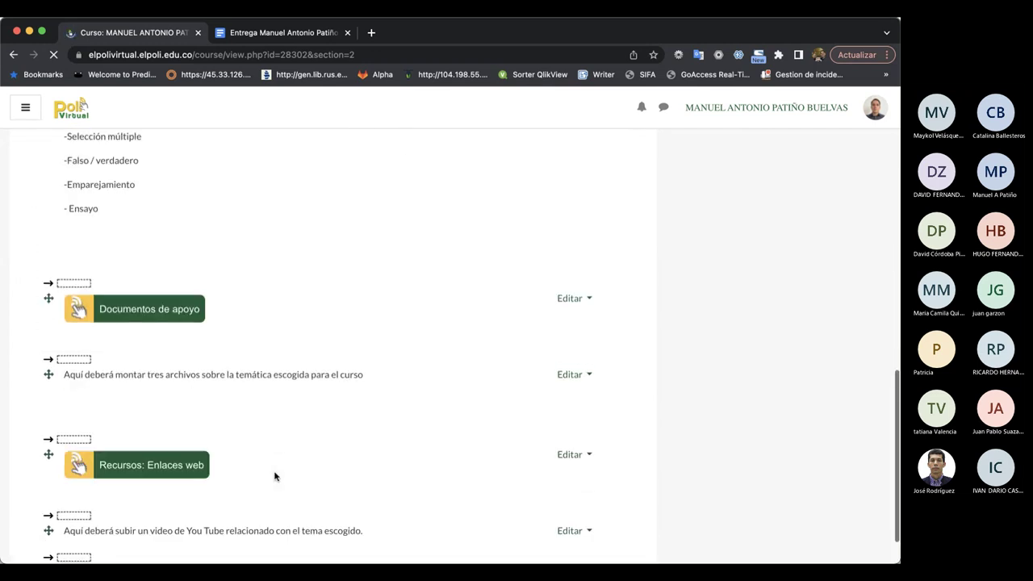
scroll(274, 472, up, 10)
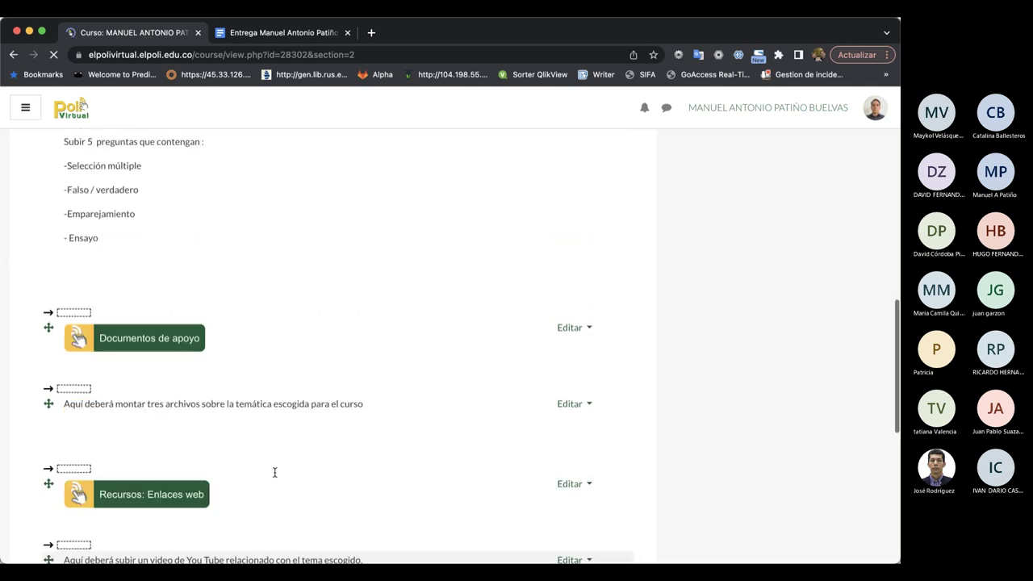
scroll(274, 476, down, 3)
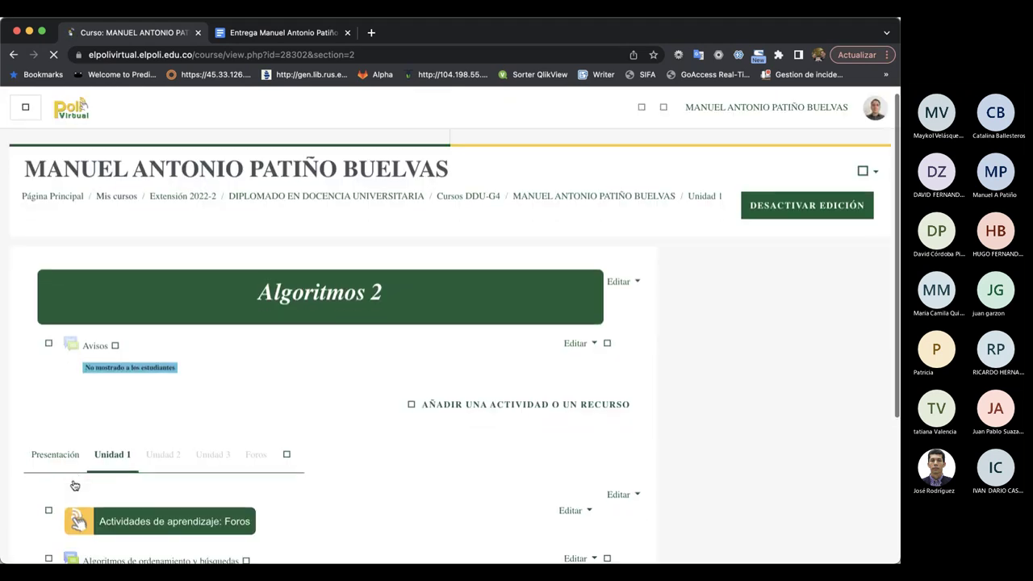
Delete the placeholder text "Aquí deberá incluir una tarea según el tema que haya escogido para desarrollar el aula" from Unidad 1.
scroll(74, 485, down, 5)
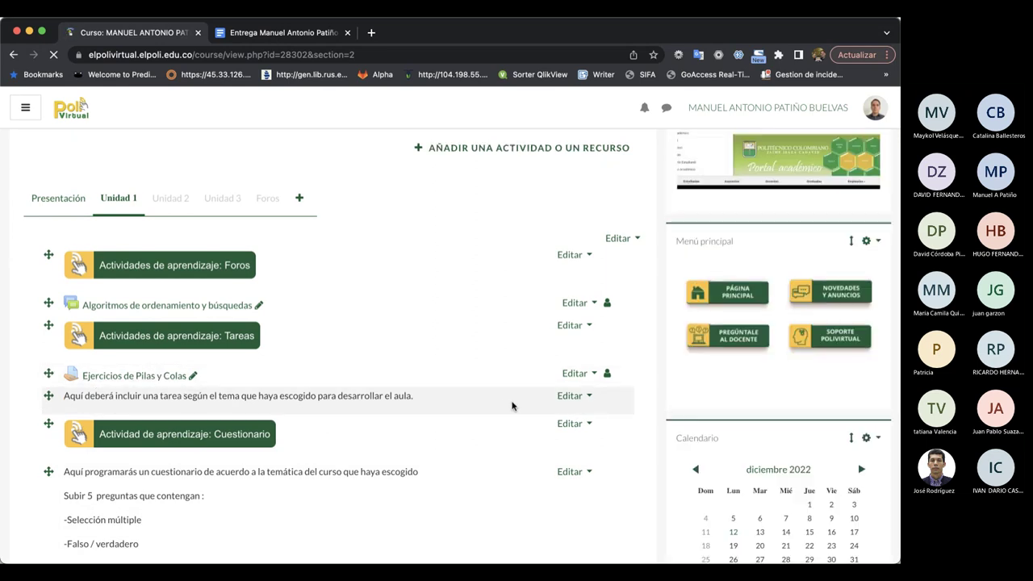
click(589, 397)
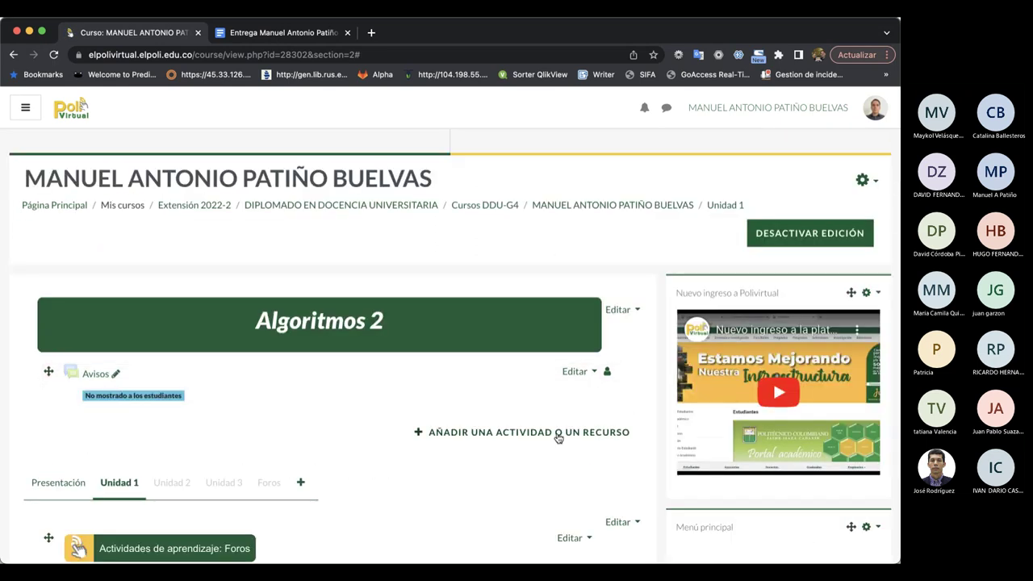
scroll(557, 439, down, 4)
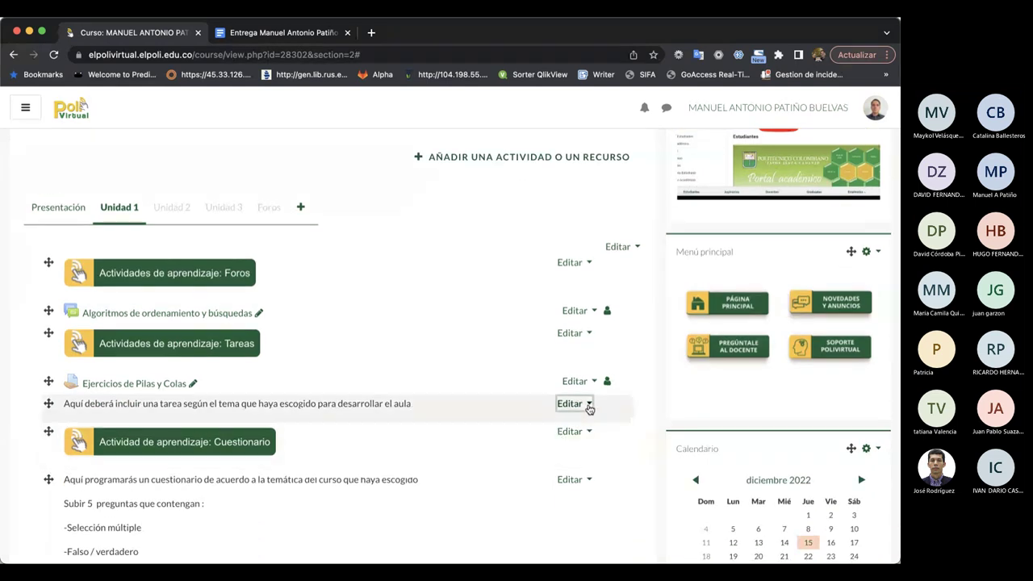
click(590, 405)
click(513, 509)
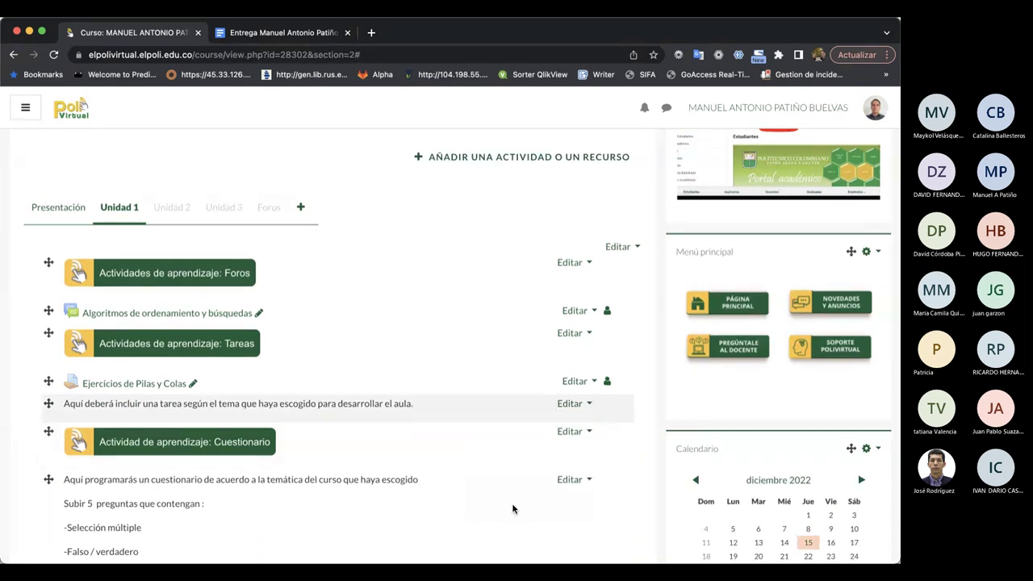
click(524, 240)
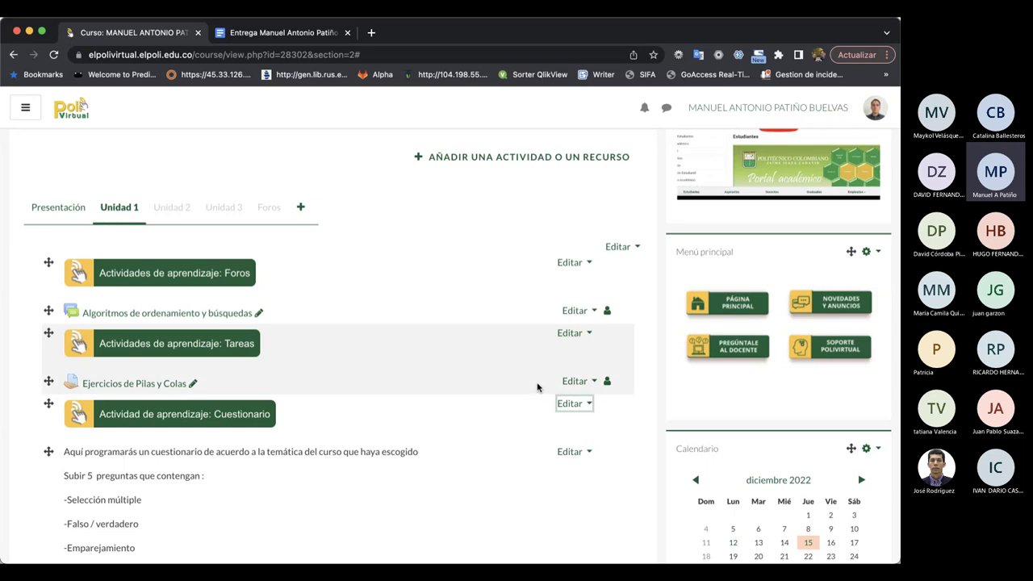
Add a new Cuestionario activity at the end of Unidad 1, finding the activity type by searching for "cues".
scroll(549, 444, down, 1)
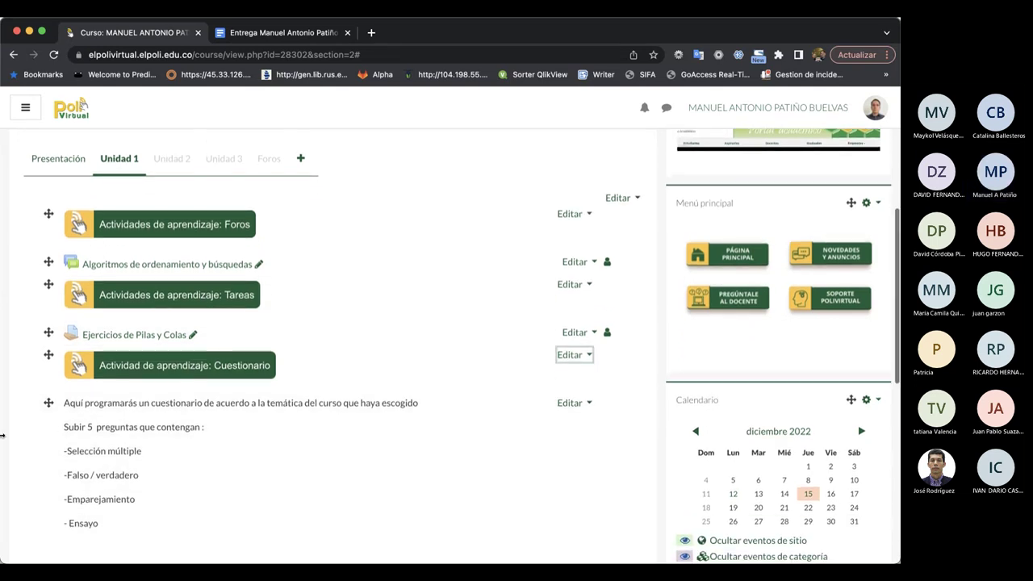
scroll(1, 436, down, 1)
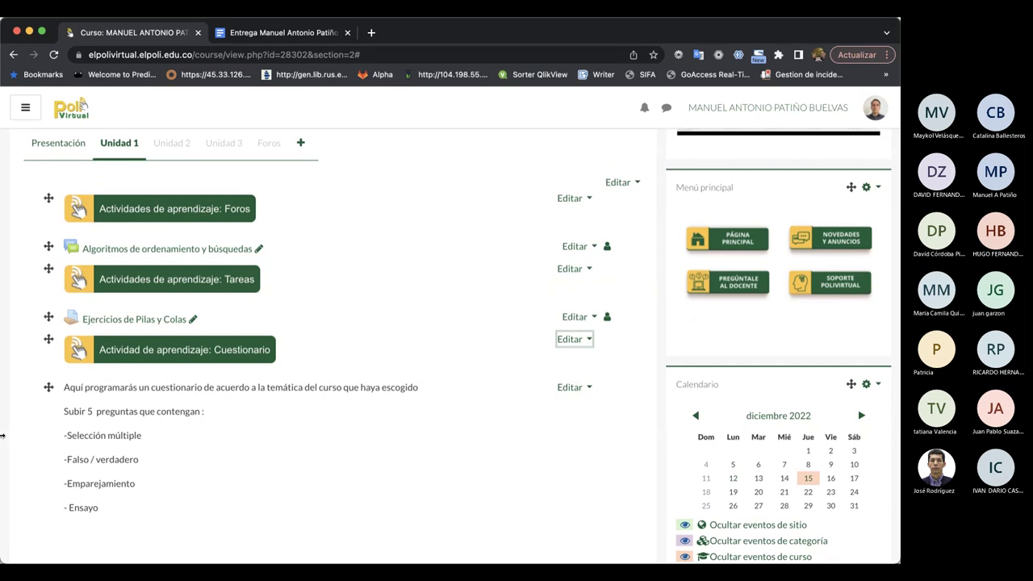
double_click(244, 350)
click(220, 352)
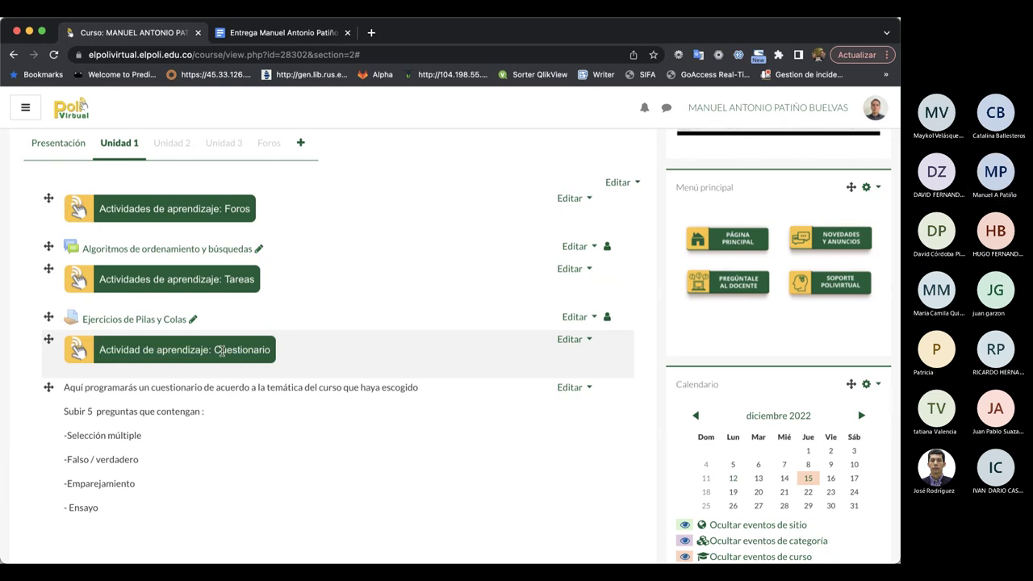
scroll(224, 353, down, 1)
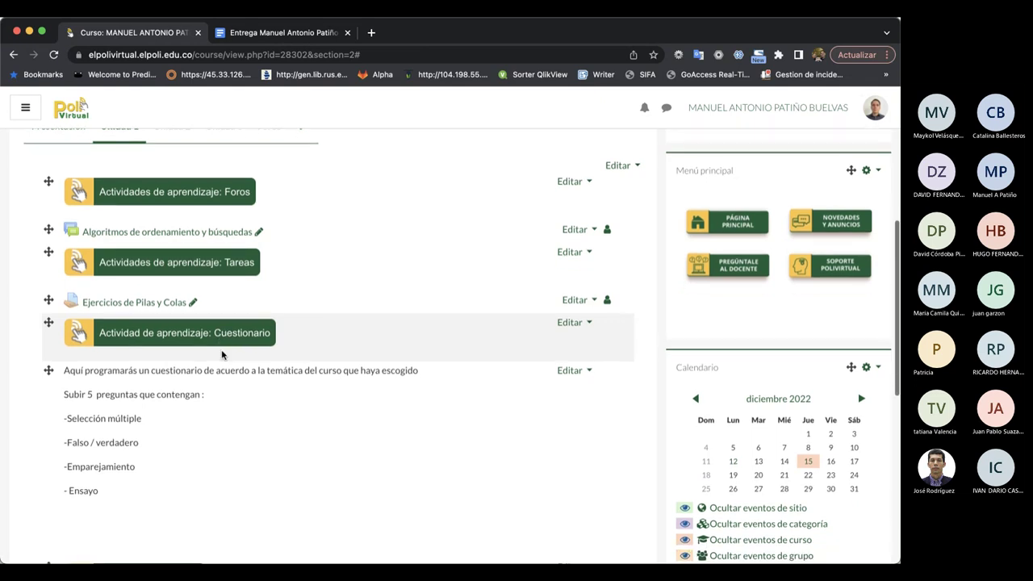
scroll(572, 508, down, 15)
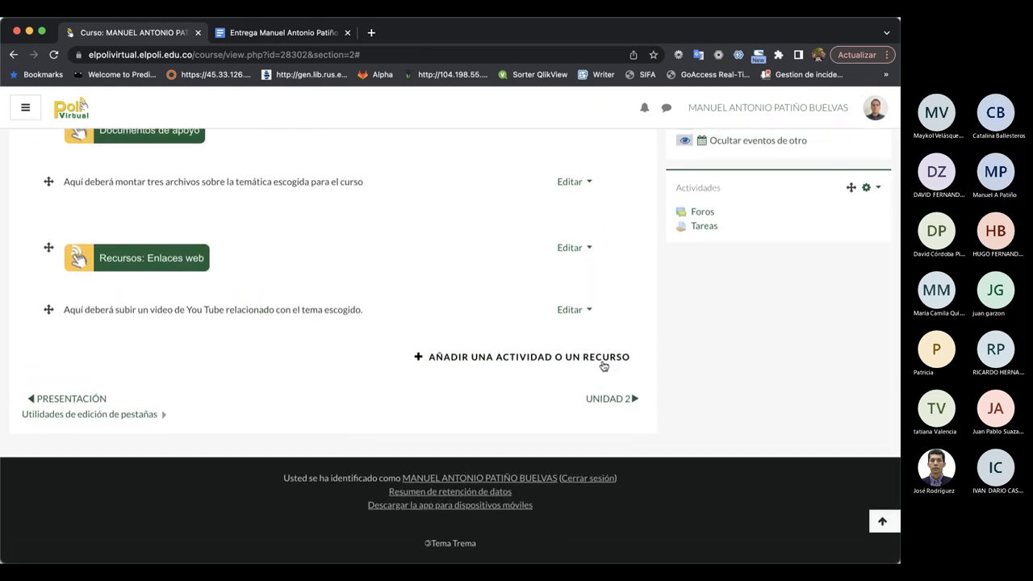
click(604, 365)
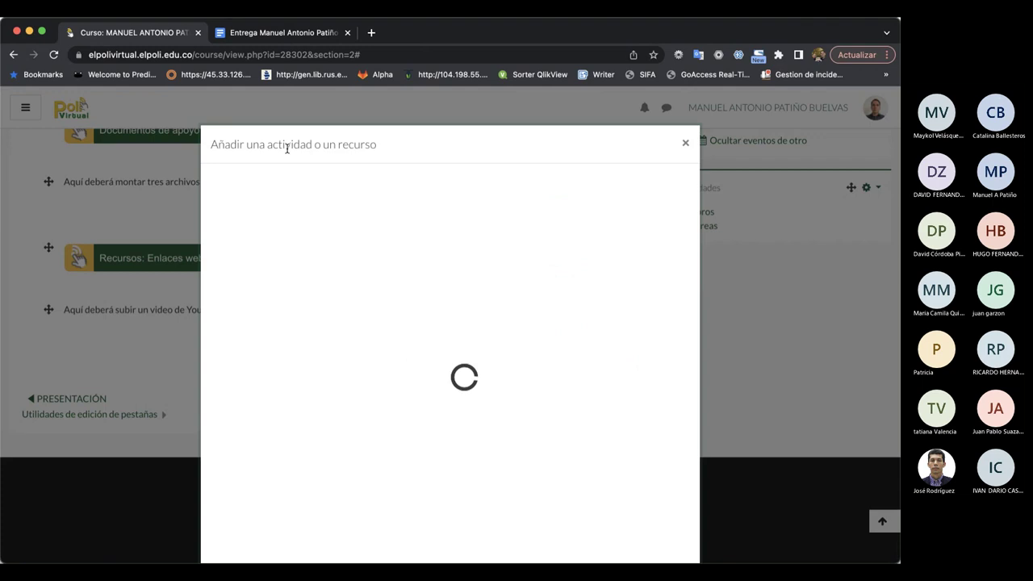
click(291, 222)
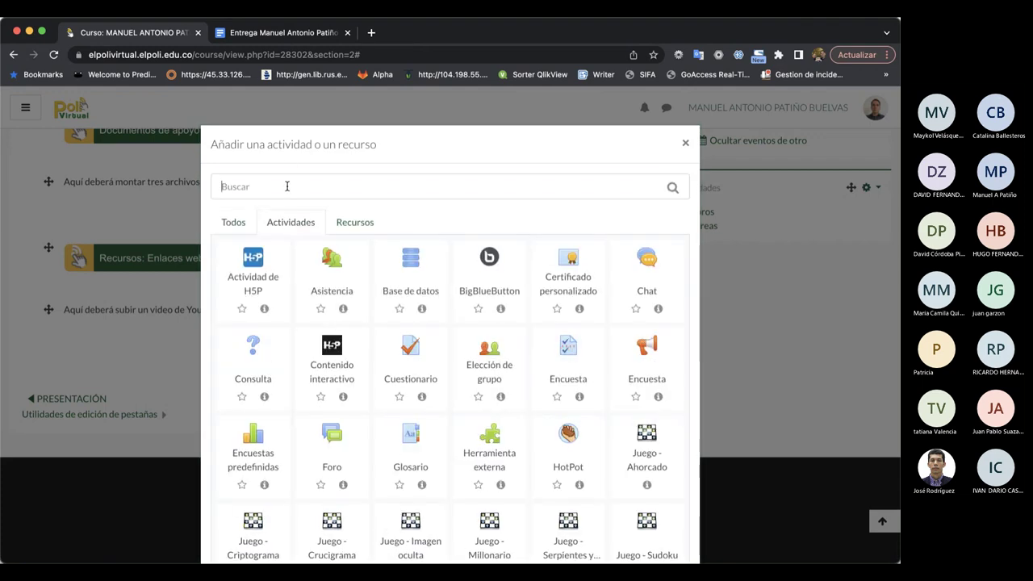
click(287, 186)
text(dues)
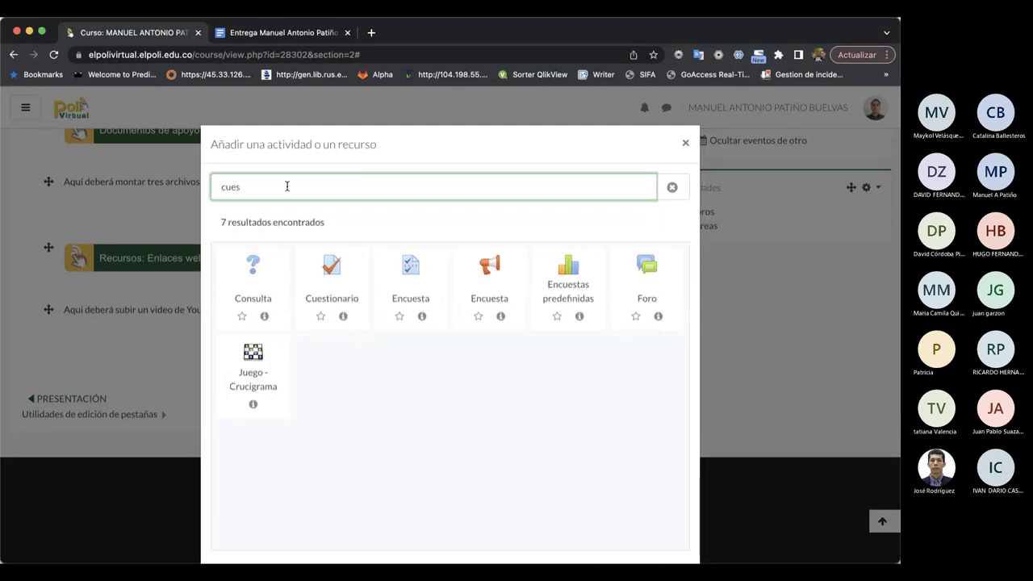
click(336, 281)
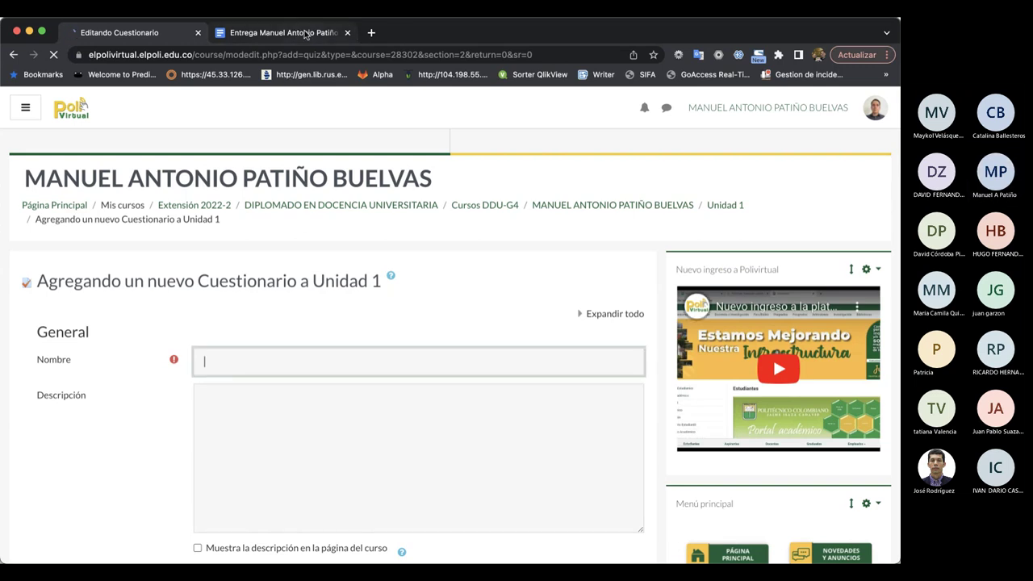
Name the new quiz "Primer parcial".
text(Primer)
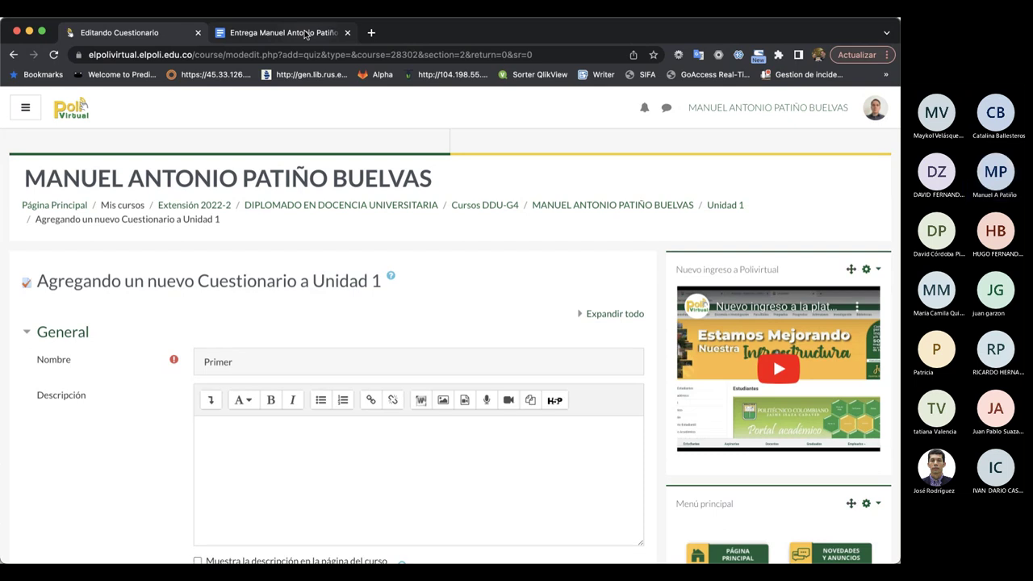
click(272, 353)
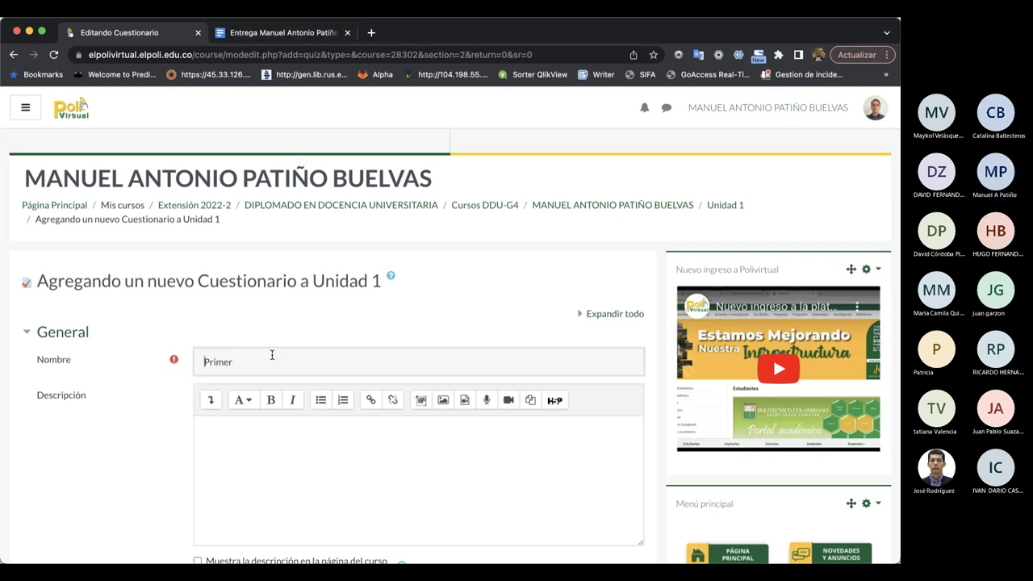
text(parcial)
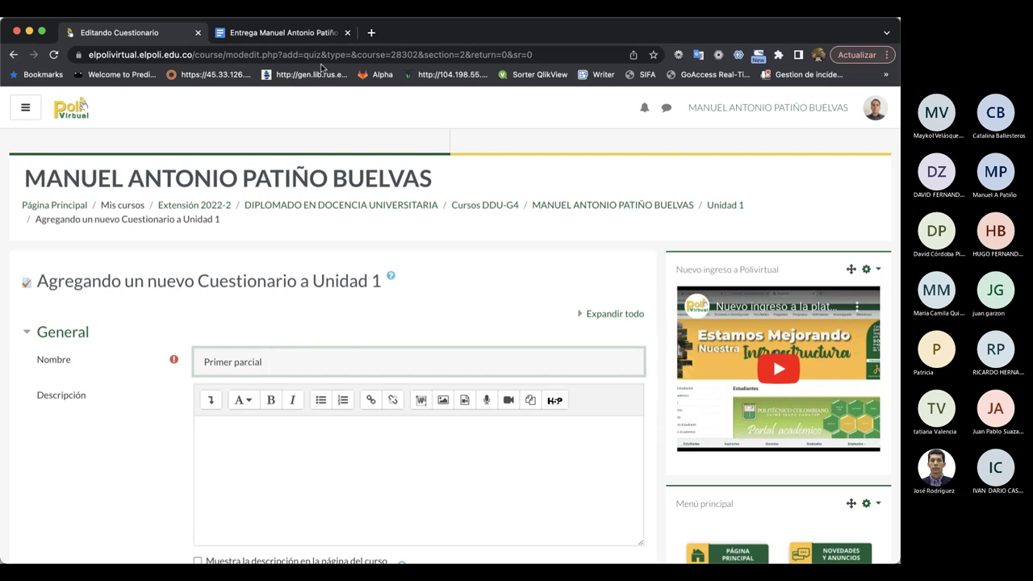
Switch to the course-structure document, read through its methodology and educational media section, and return to the quiz form.
click(294, 36)
scroll(296, 277, down, 6)
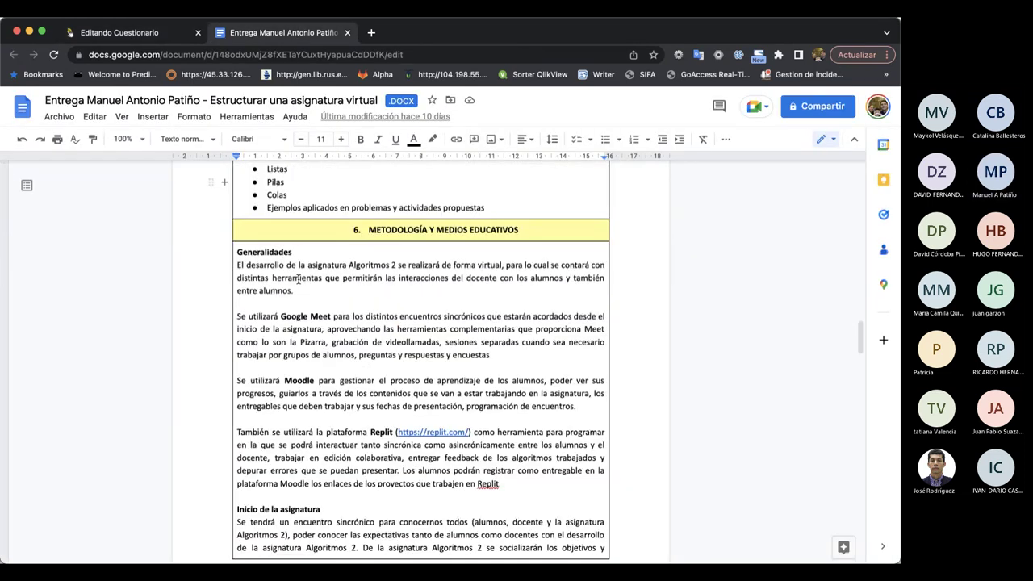
scroll(299, 279, down, 5)
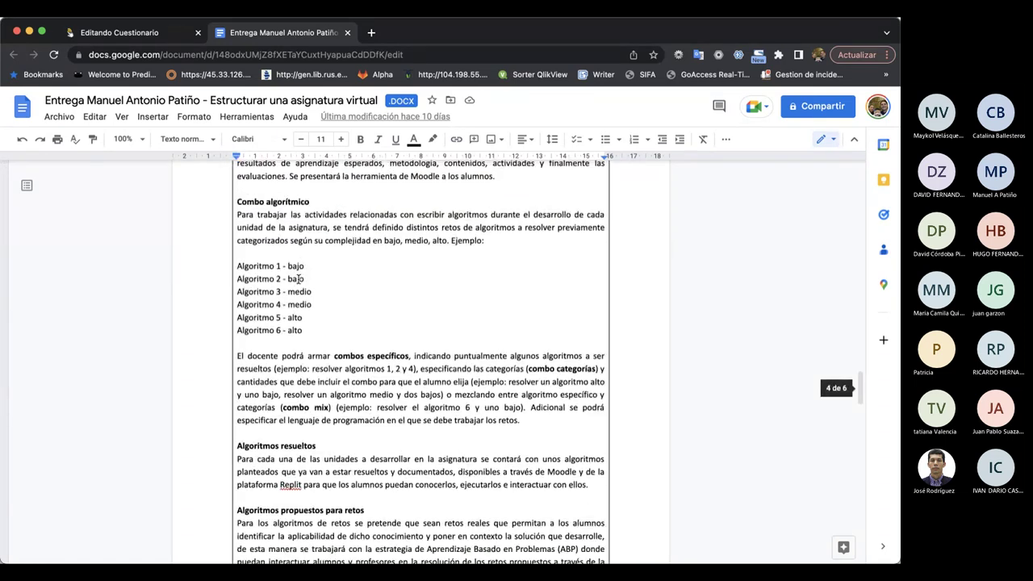
scroll(298, 278, down, 5)
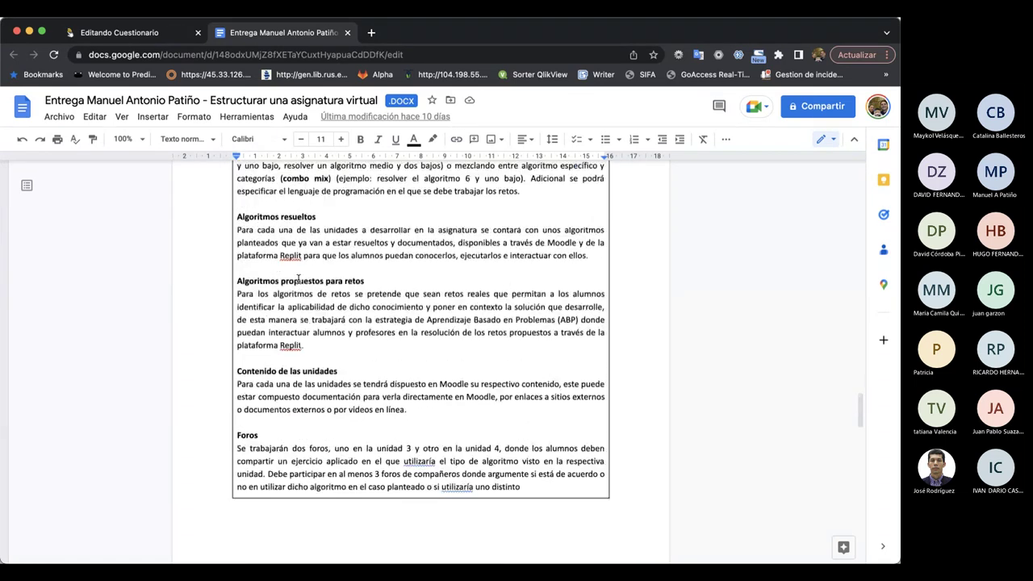
click(137, 34)
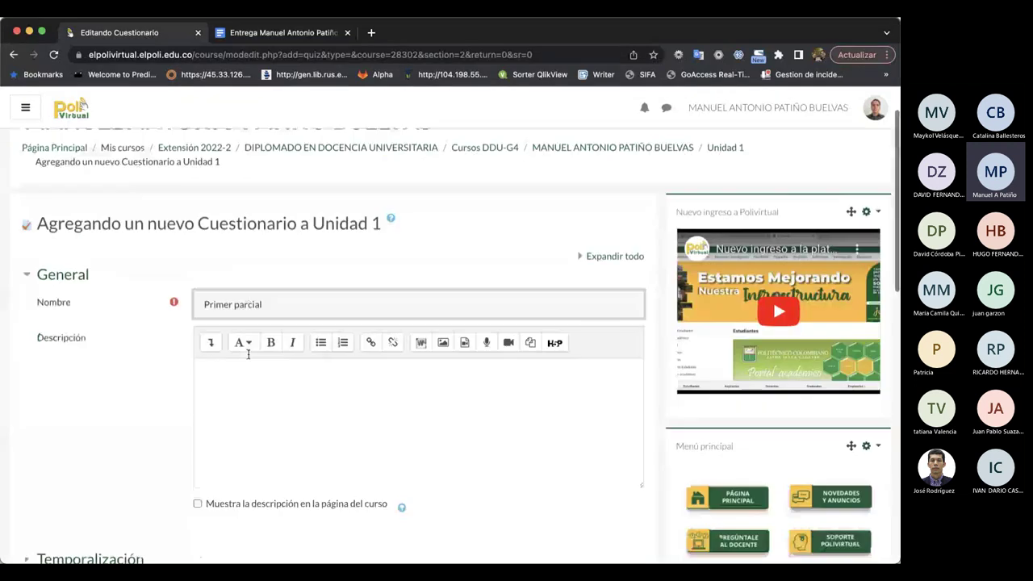
Look over the quiz's setting sections, leave the description empty, and save the quiz, returning to the course.
click(260, 401)
scroll(259, 402, down, 3)
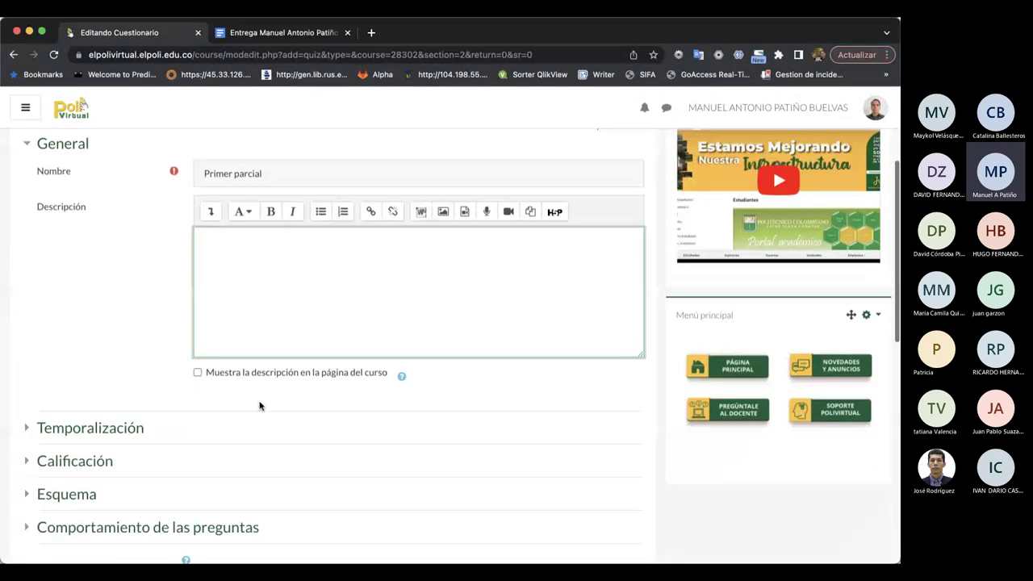
scroll(259, 406, down, 3)
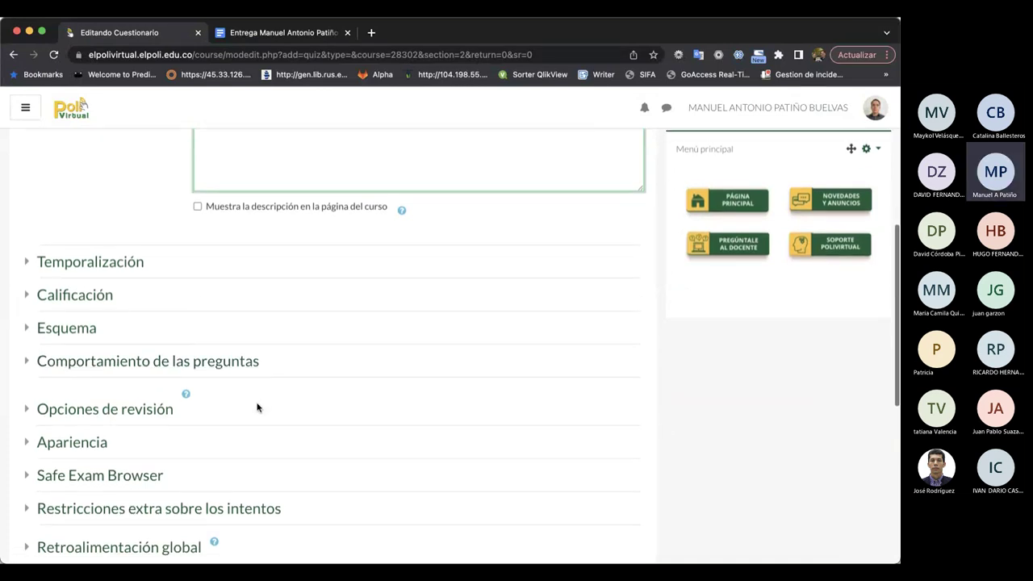
scroll(258, 406, down, 3)
scroll(258, 407, down, 5)
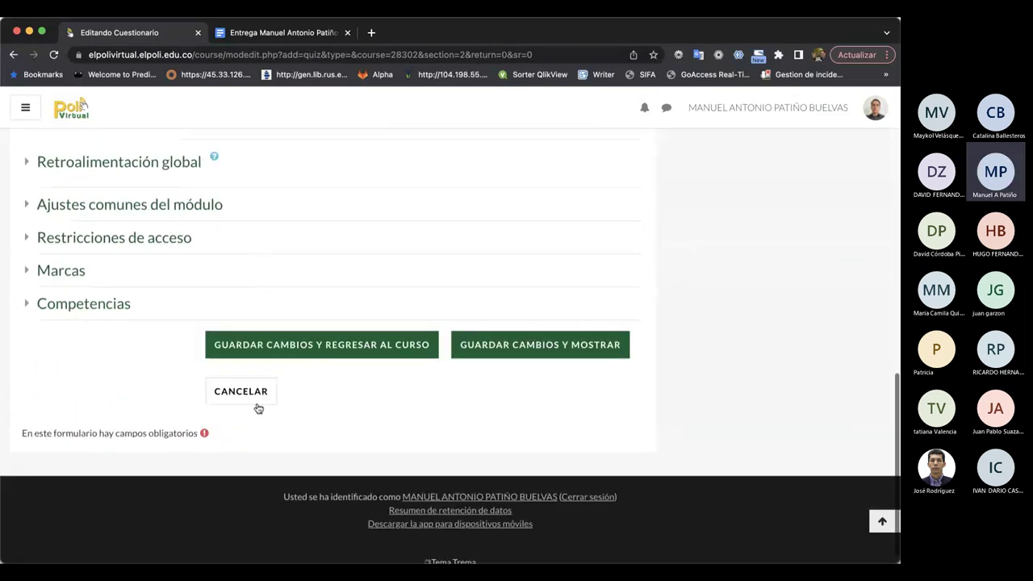
click(270, 340)
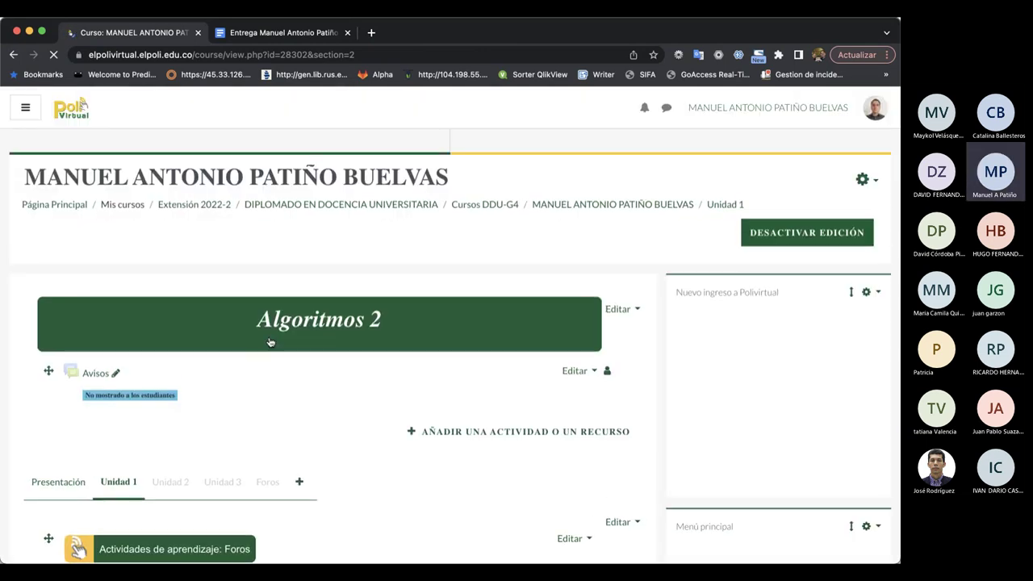
Move the "Primer parcial" quiz to just after the "Aquí programarás un cuestionario" instructions in Unidad 1.
scroll(271, 342, down, 10)
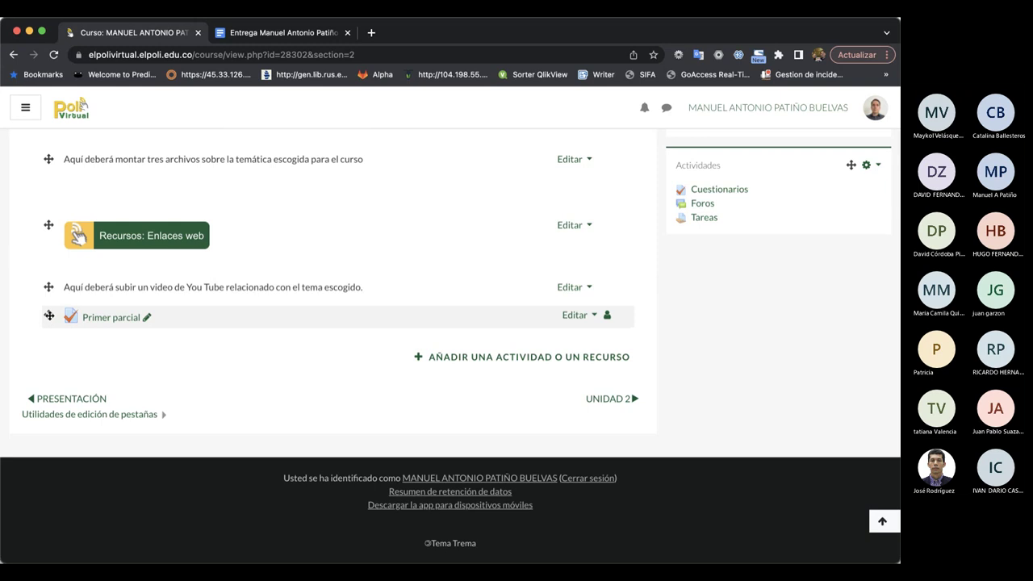
click(49, 316)
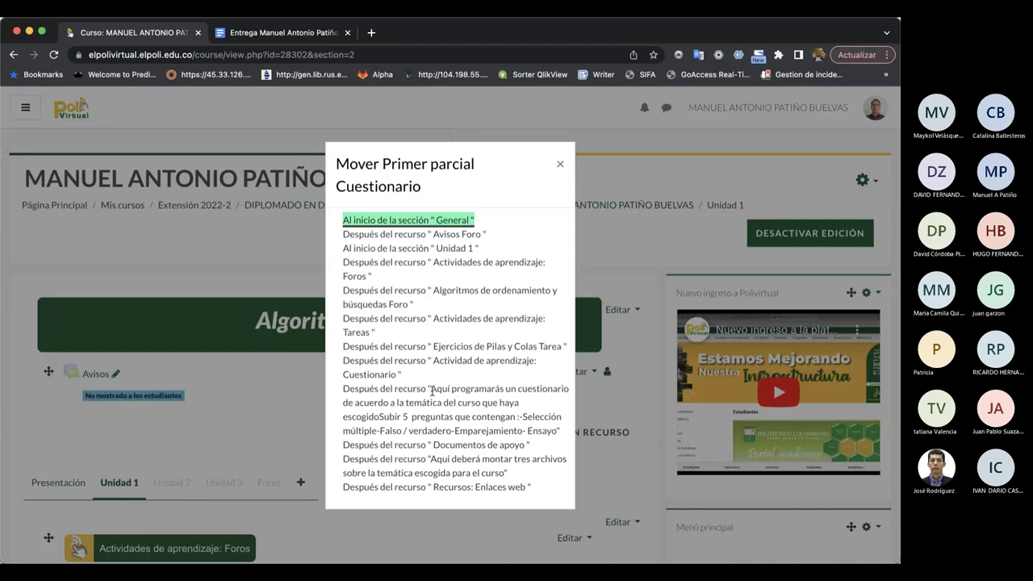
click(500, 390)
scroll(323, 337, up, 5)
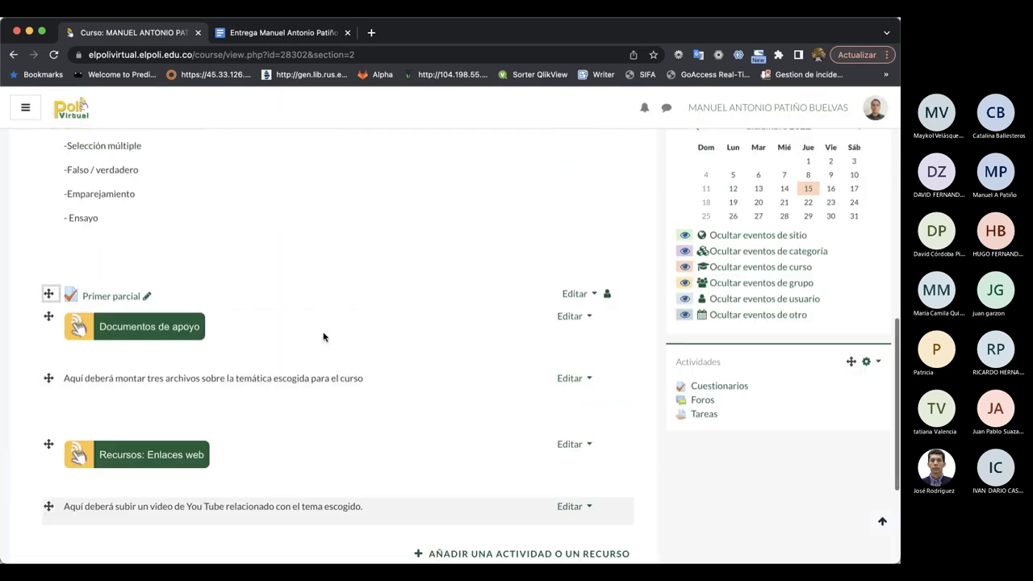
Check the required question types in Unidad 1, and open the "Primer parcial" quiz for editing its questions.
scroll(323, 337, up, 5)
scroll(323, 336, down, 1)
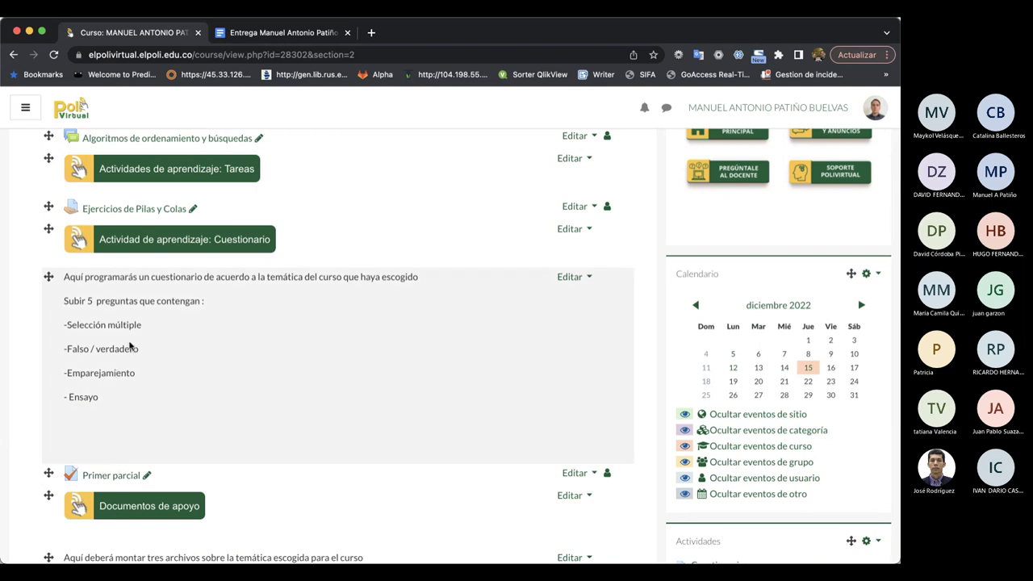
scroll(231, 415, down, 5)
scroll(231, 415, down, 6)
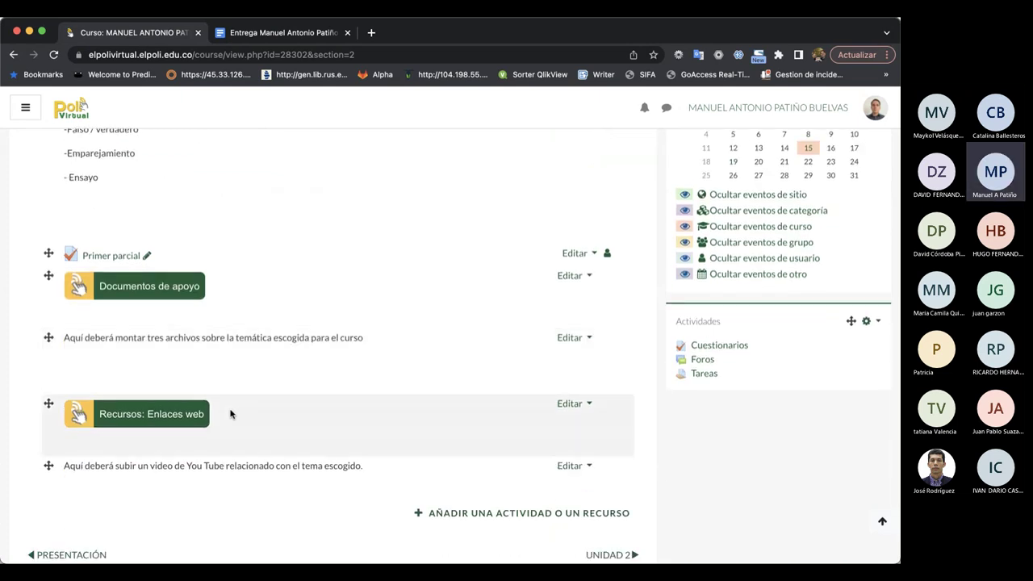
scroll(230, 414, up, 1)
click(112, 273)
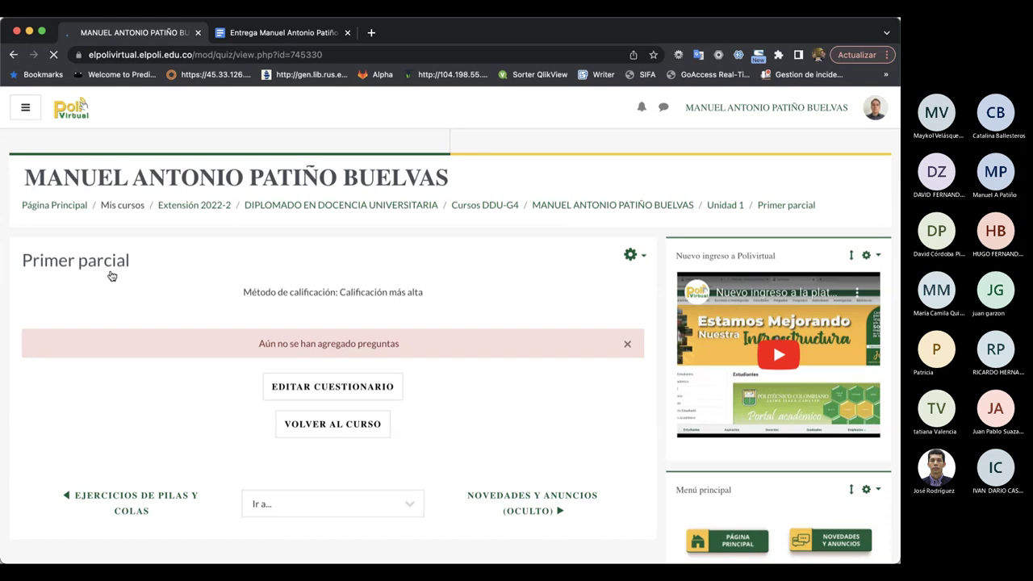
click(324, 393)
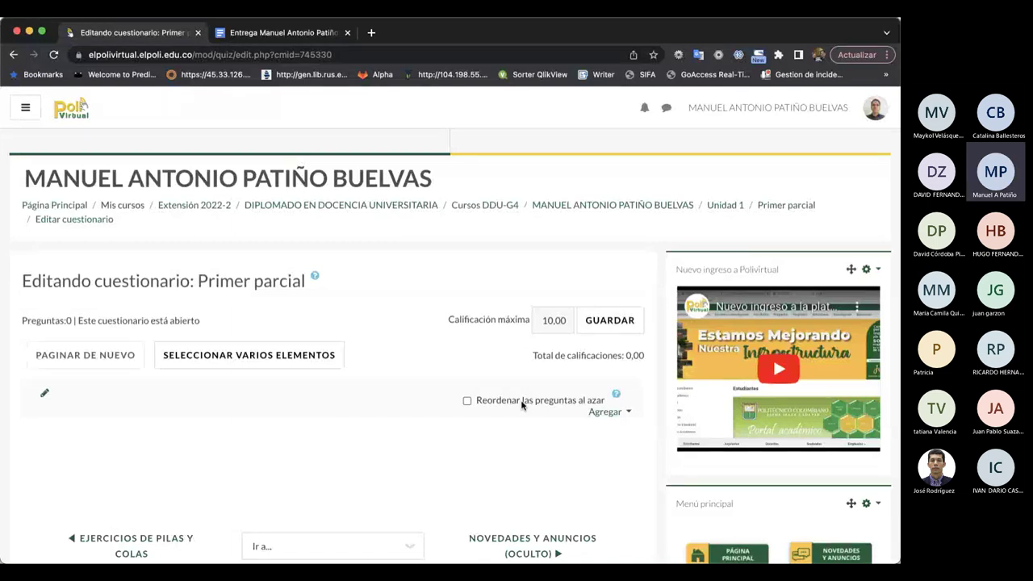
Add a new question of type "Opción múltiple" to the "Primer parcial" quiz.
scroll(478, 410, down, 1)
click(605, 379)
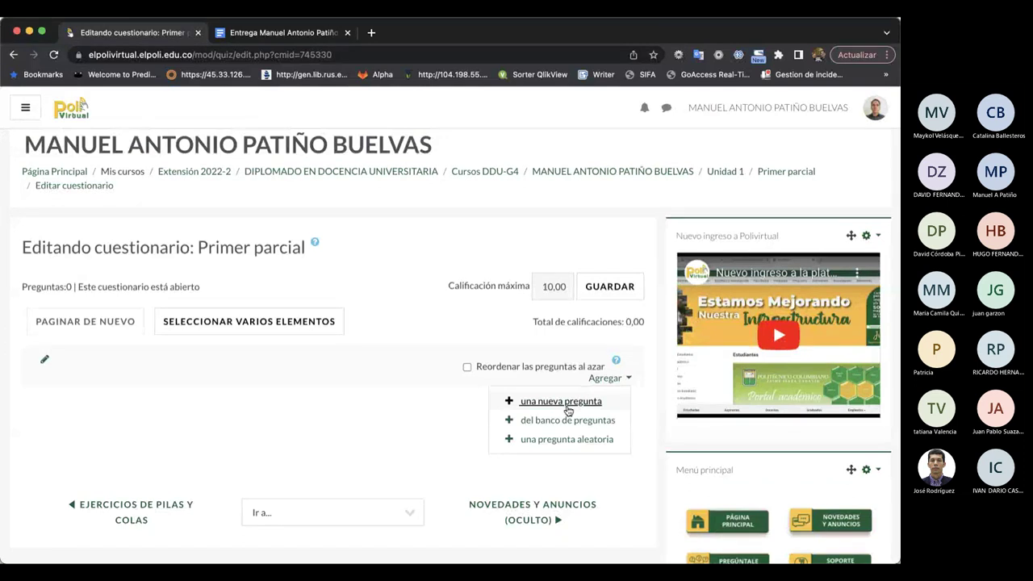
click(567, 410)
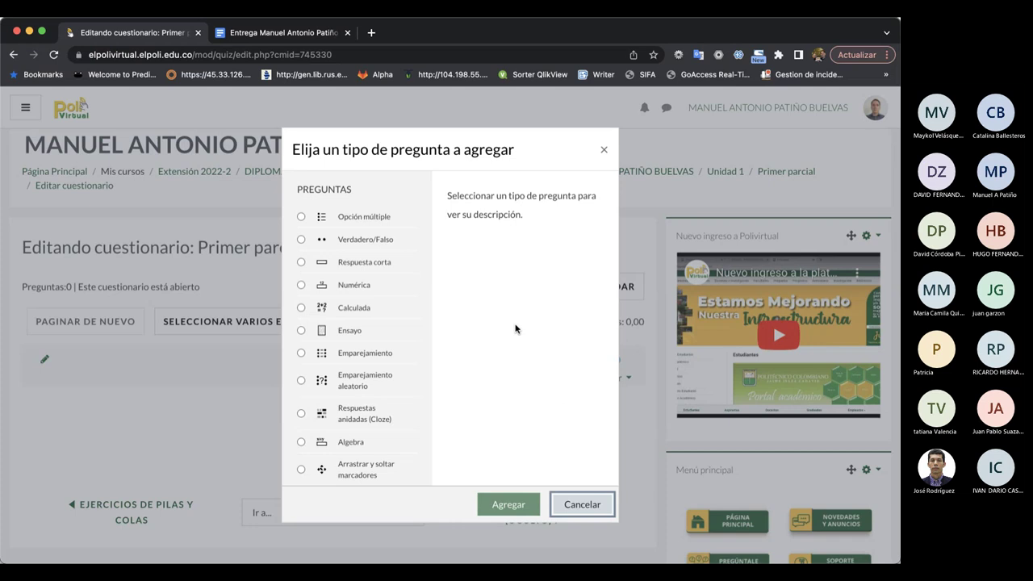
click(352, 221)
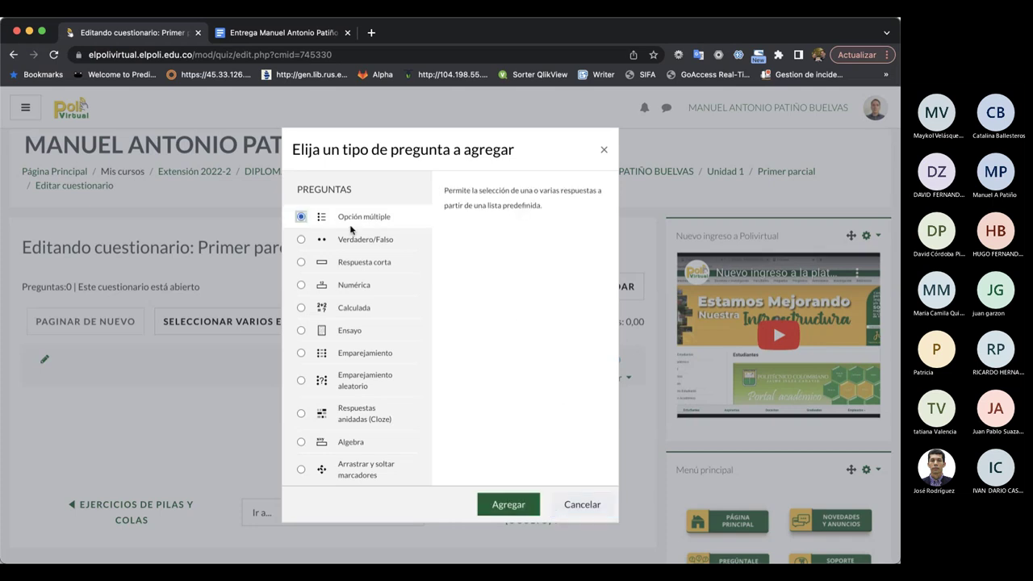
click(511, 508)
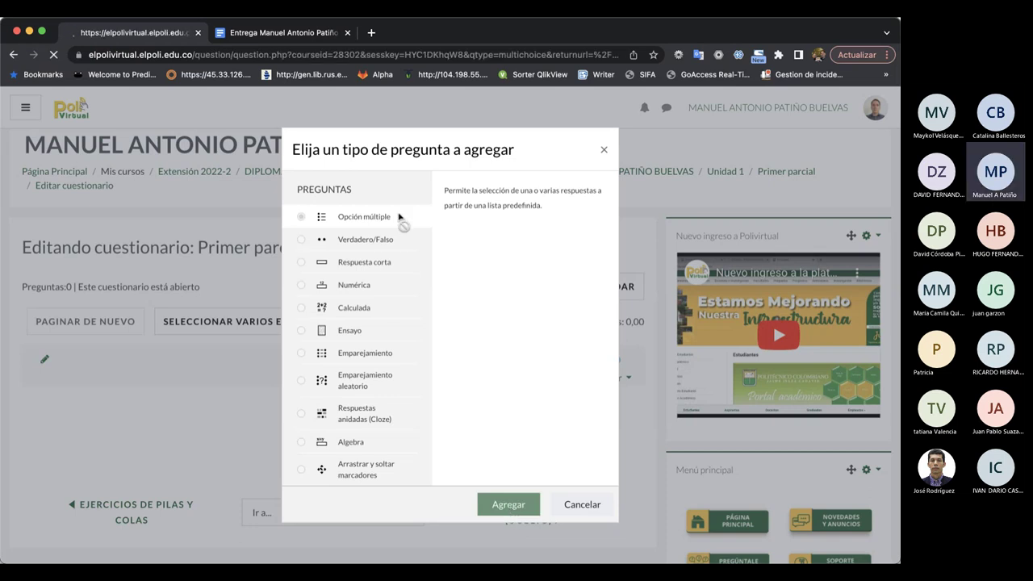
Switch to the course-structure document, review the contents listed for each unit as question topics, and return to the question form.
click(290, 32)
scroll(318, 226, up, 3)
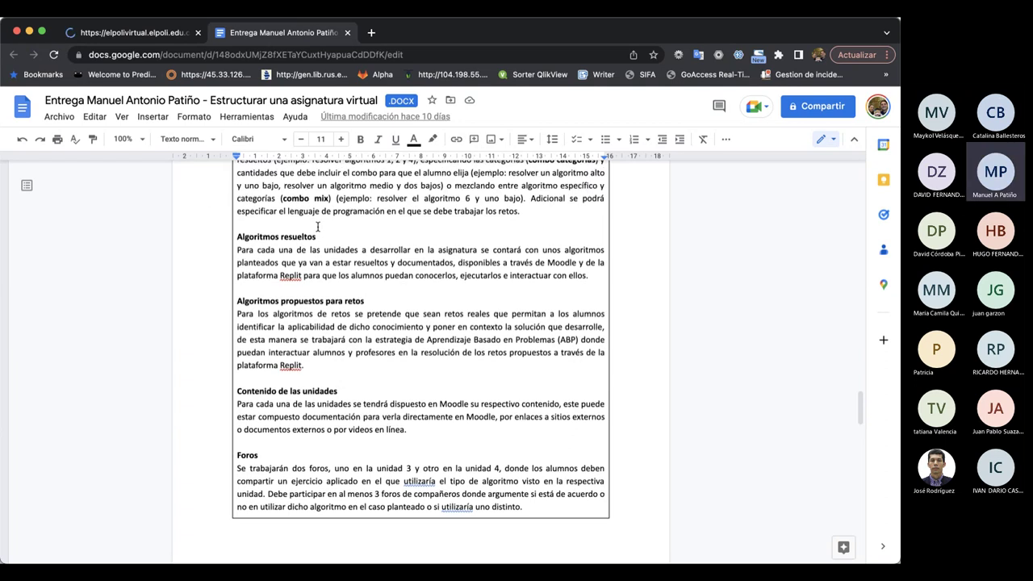
scroll(318, 226, up, 5)
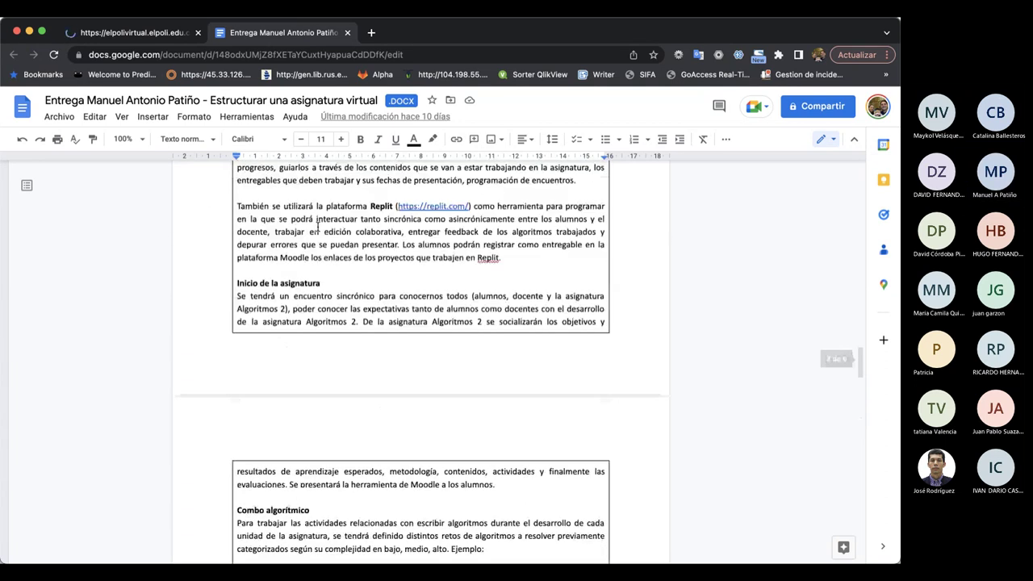
scroll(318, 226, up, 15)
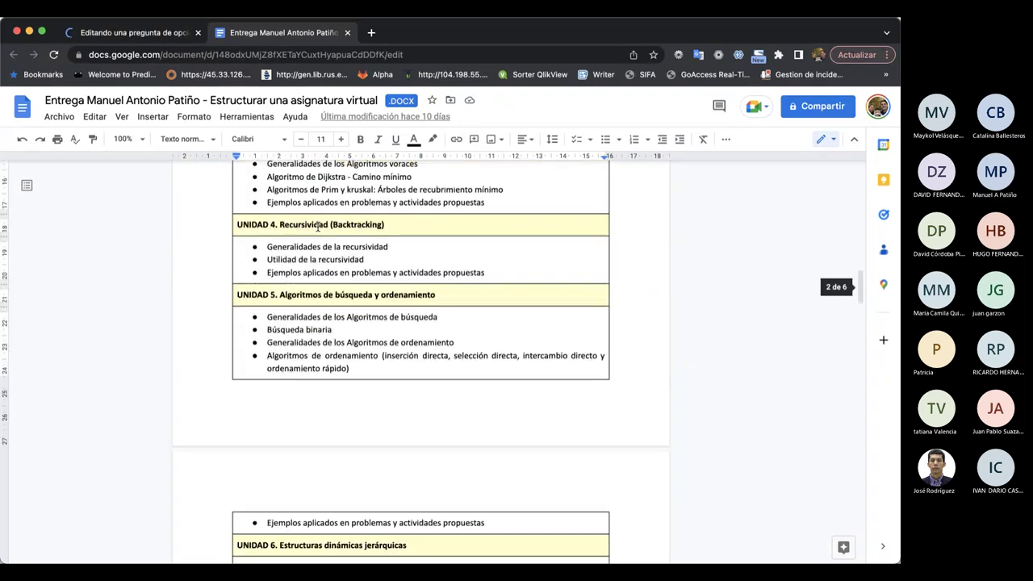
scroll(318, 226, up, 4)
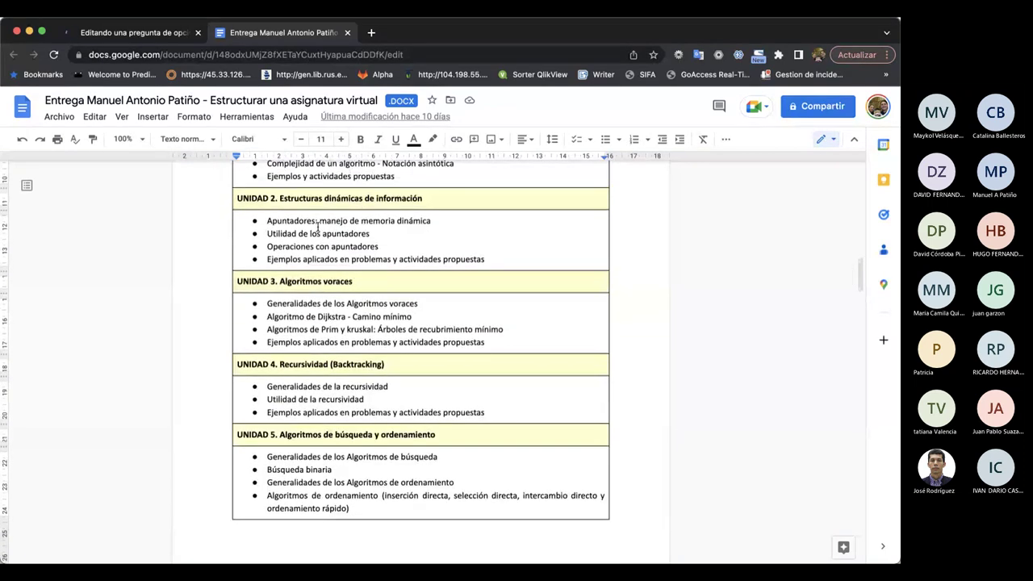
click(125, 33)
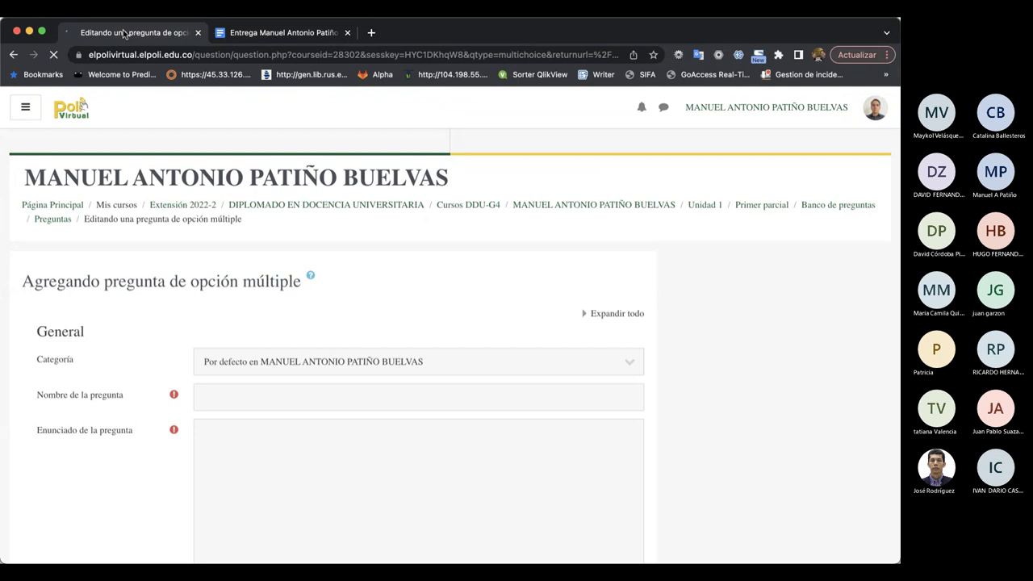
click(271, 30)
scroll(266, 239, up, 2)
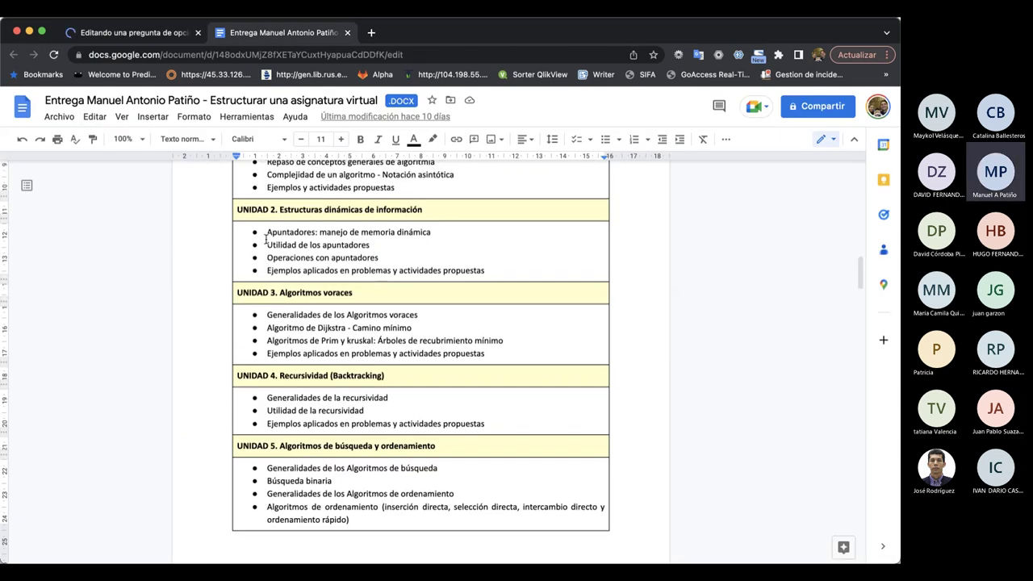
scroll(266, 238, up, 1)
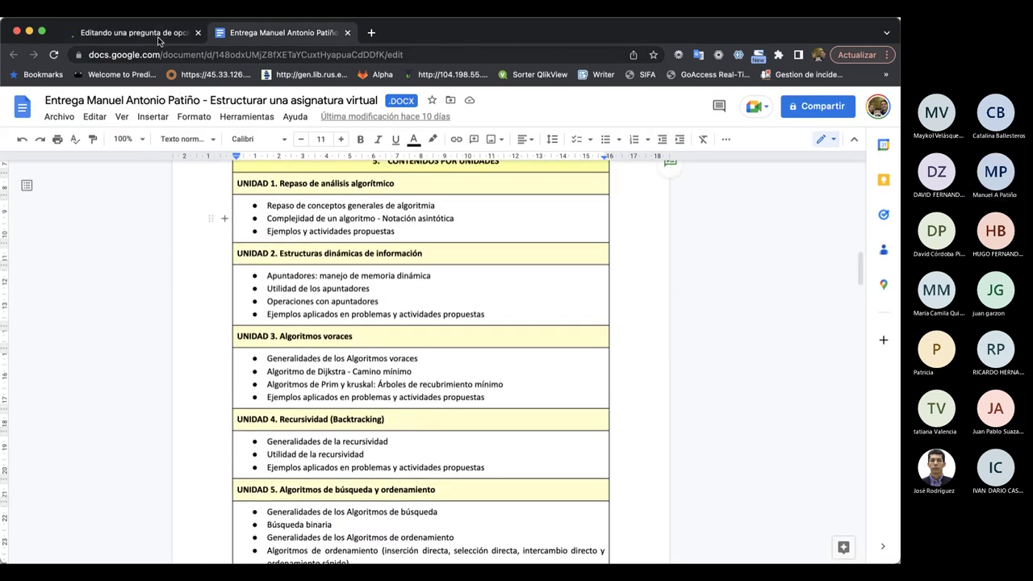
scroll(211, 242, down, 3)
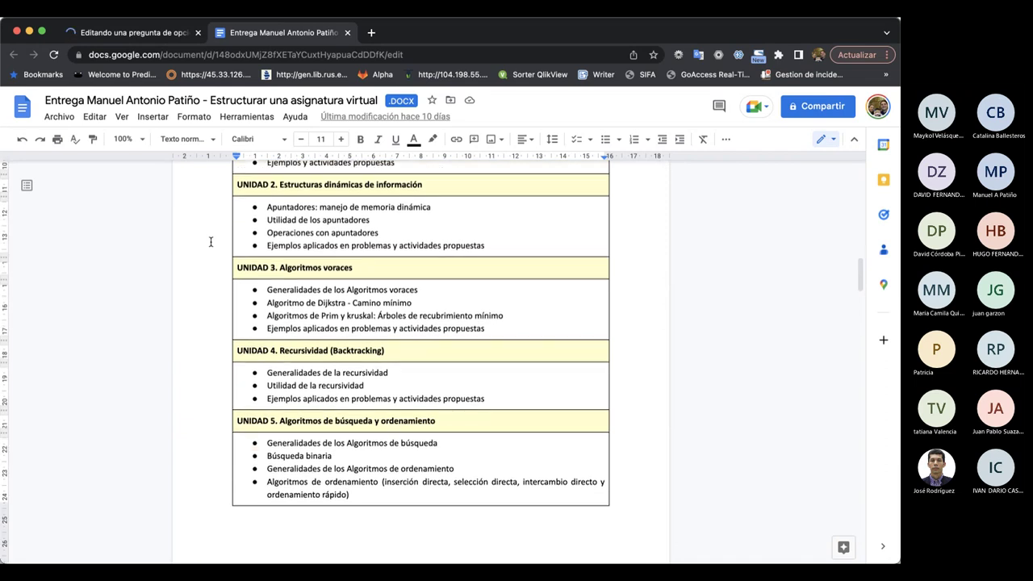
click(161, 36)
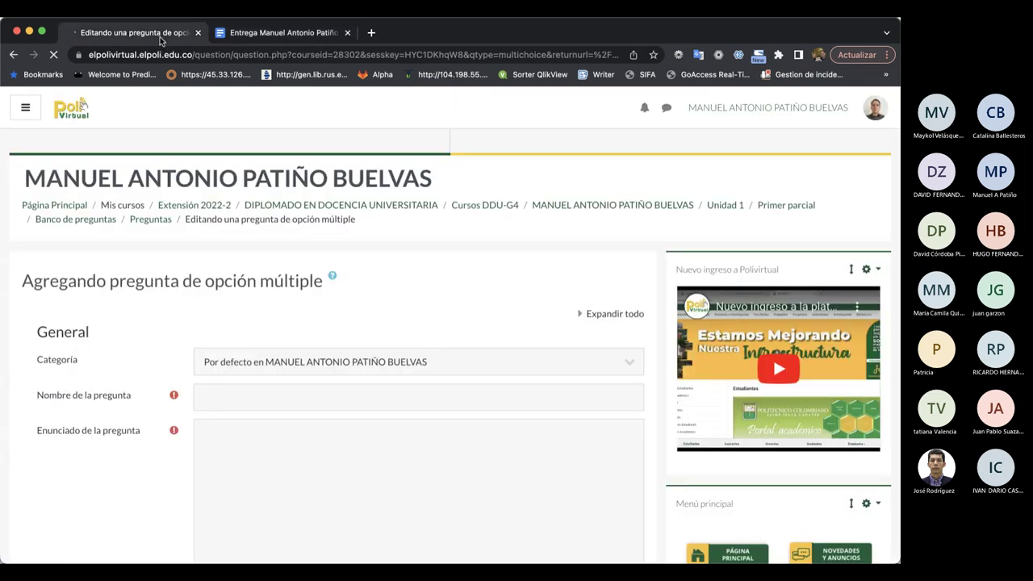
Name the new multiple-choice question "P1".
scroll(267, 439, down, 3)
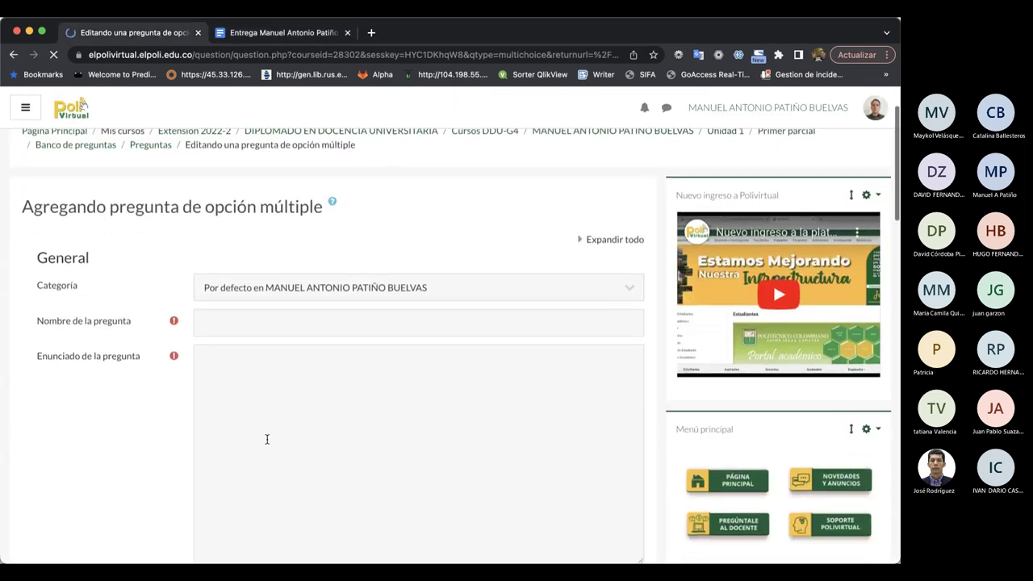
click(290, 281)
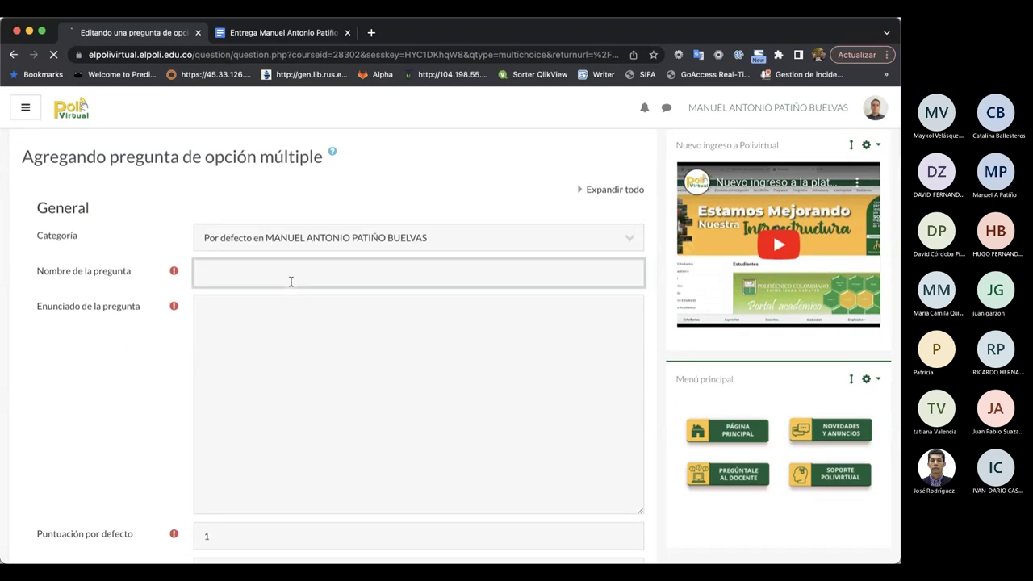
scroll(291, 282, down, 1)
scroll(286, 266, down, 1)
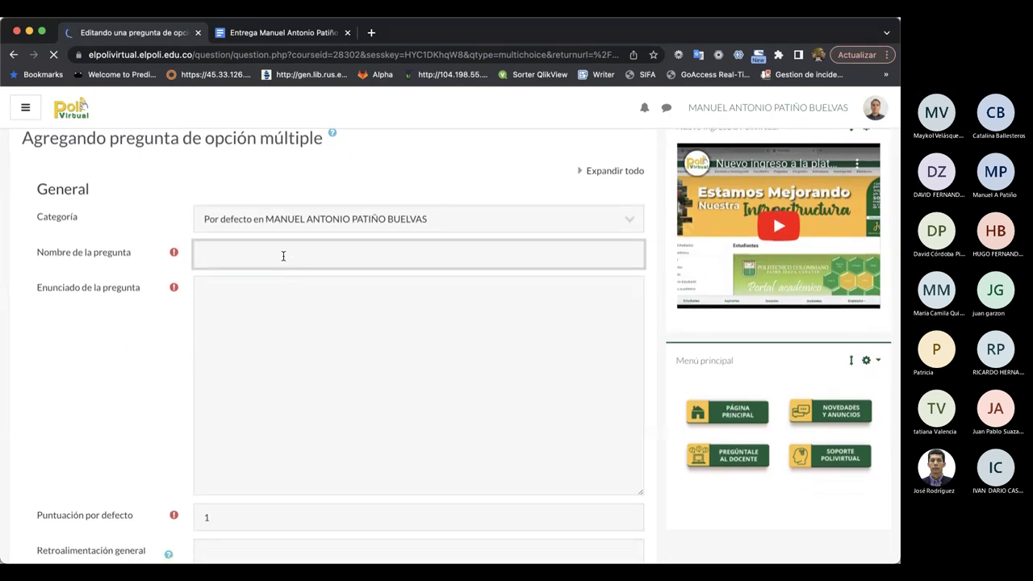
text(P1)
Enter the question statement "Los algoritmos que nos permiten aplicar la recursividad son:".
click(271, 332)
scroll(271, 332, down, 4)
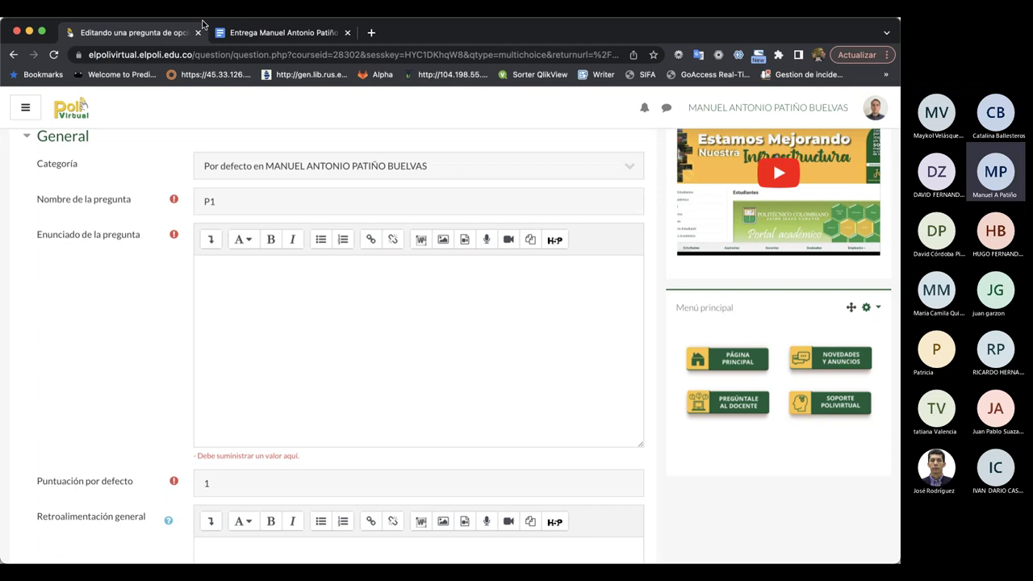
click(228, 285)
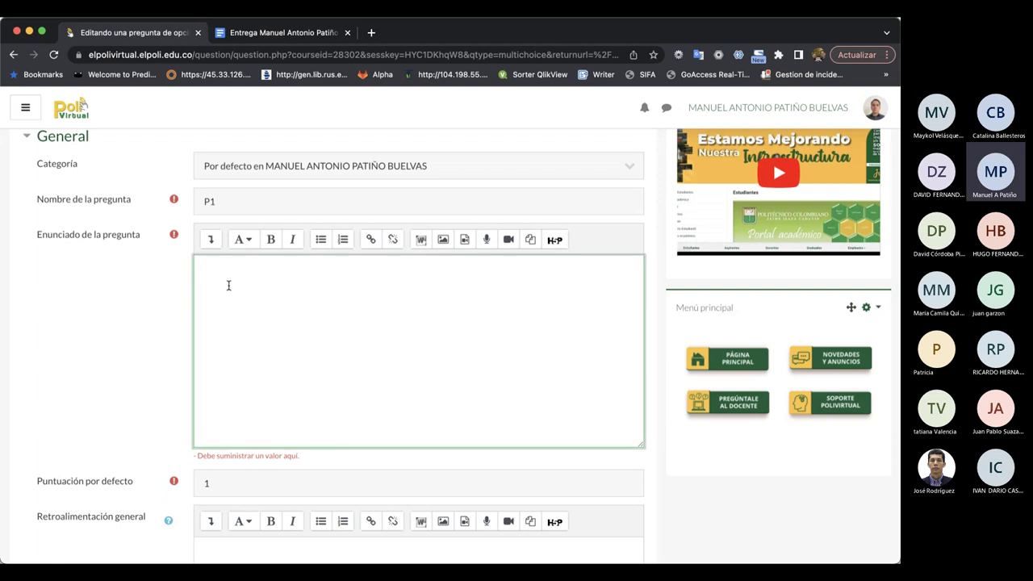
scroll(229, 286, down, 5)
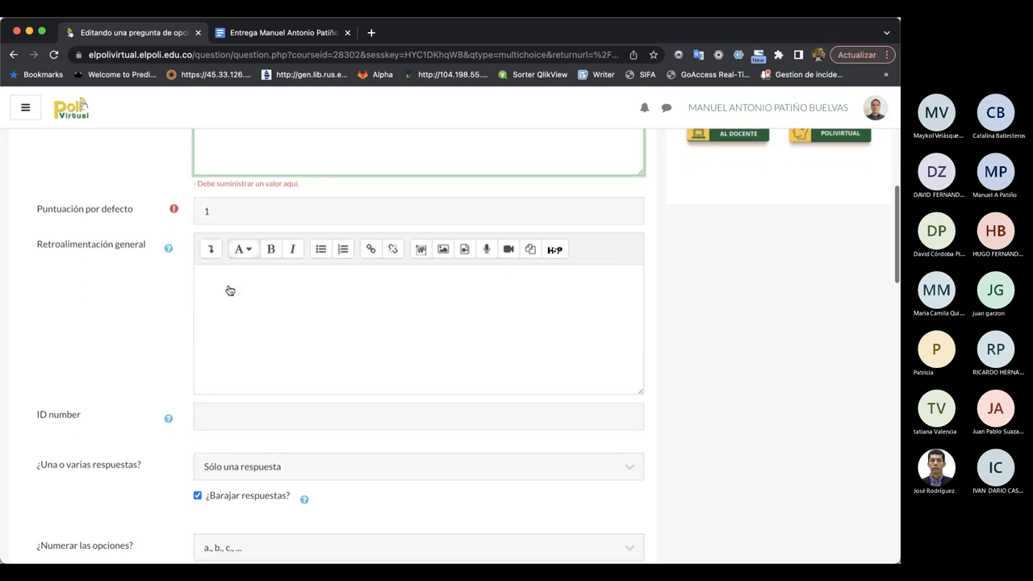
scroll(229, 289, down, 4)
scroll(229, 285, up, 4)
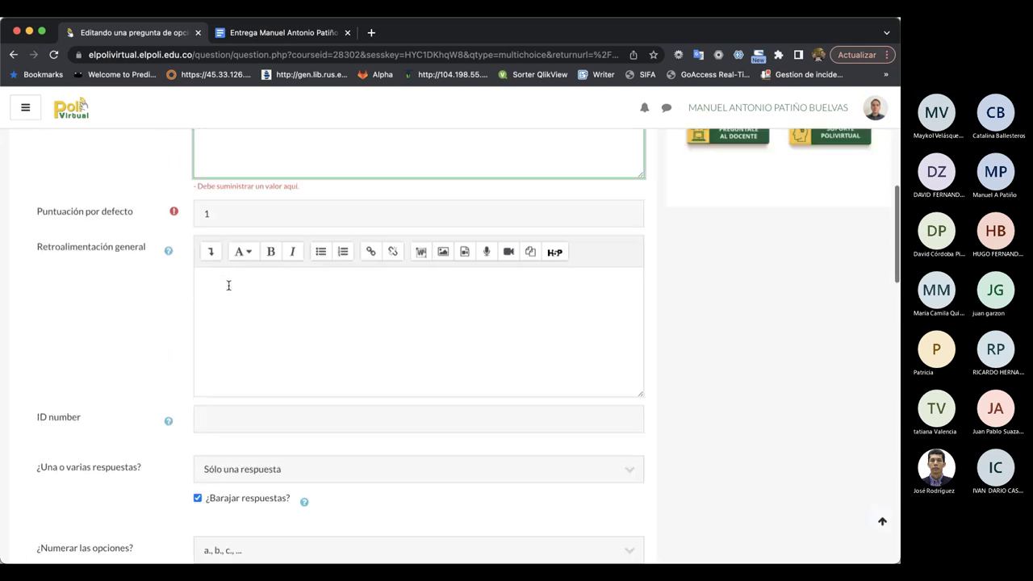
scroll(229, 285, up, 6)
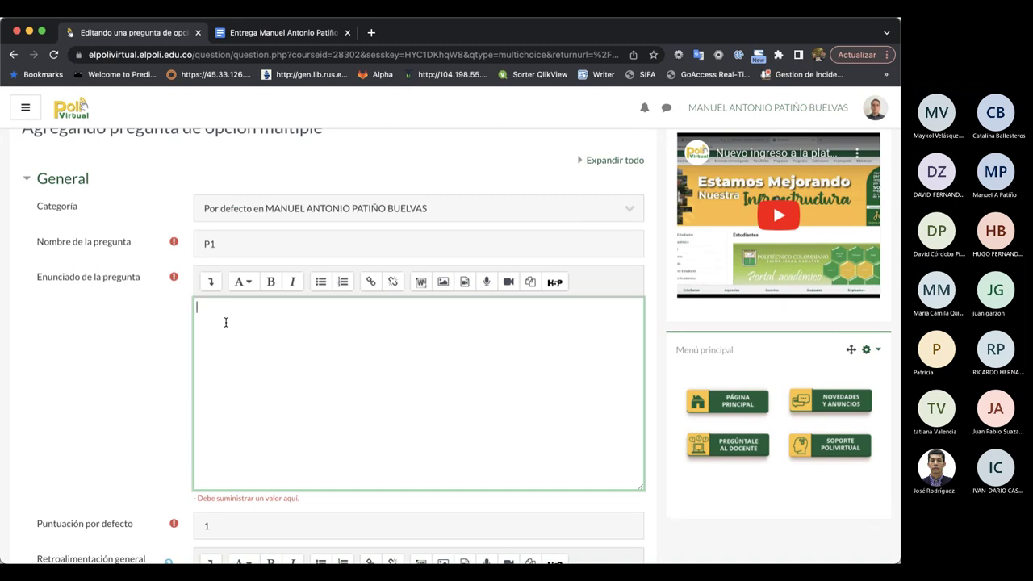
text(Los algoritmos que nos permiten)
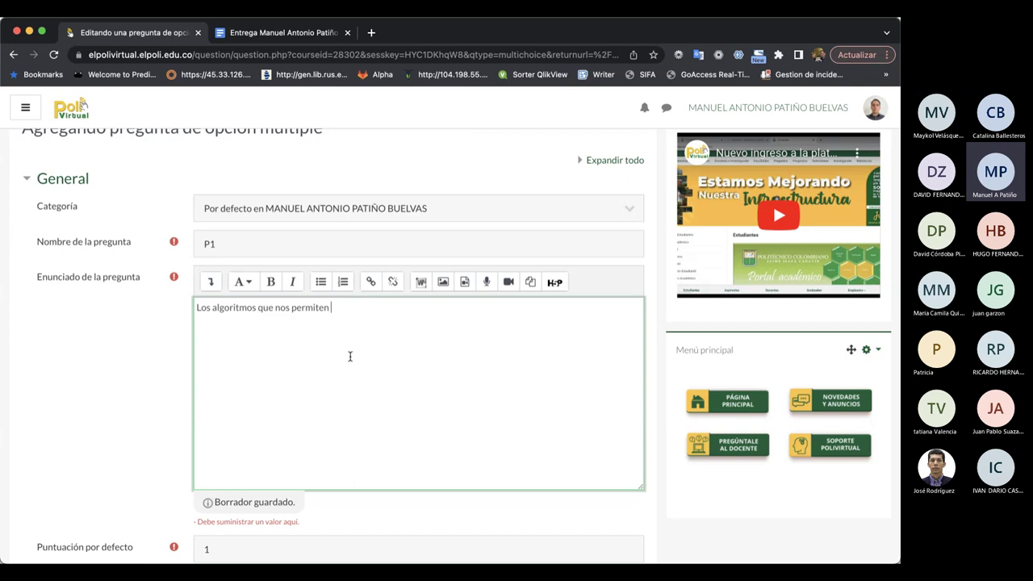
text(aplicar)
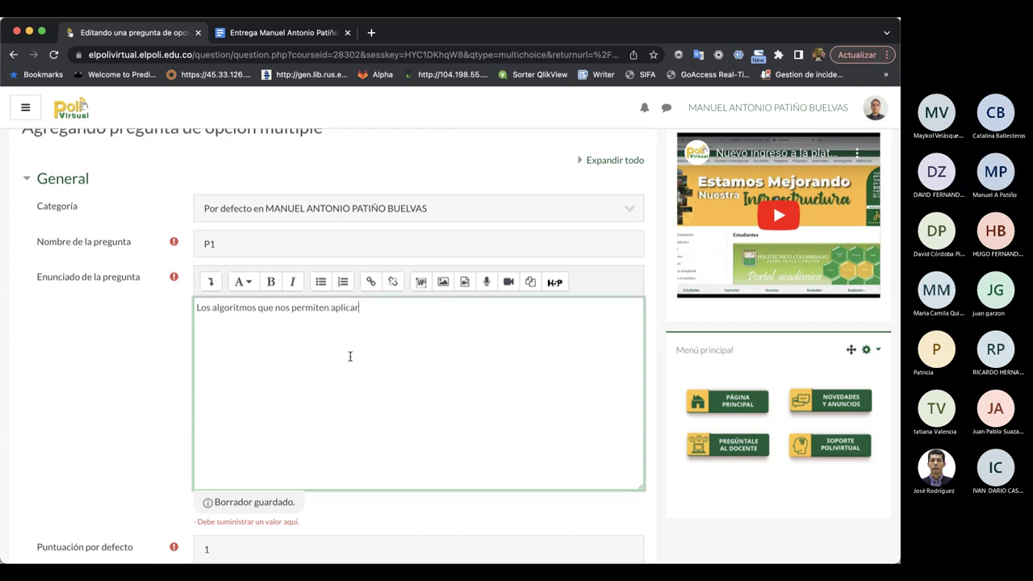
text( la recursividad)
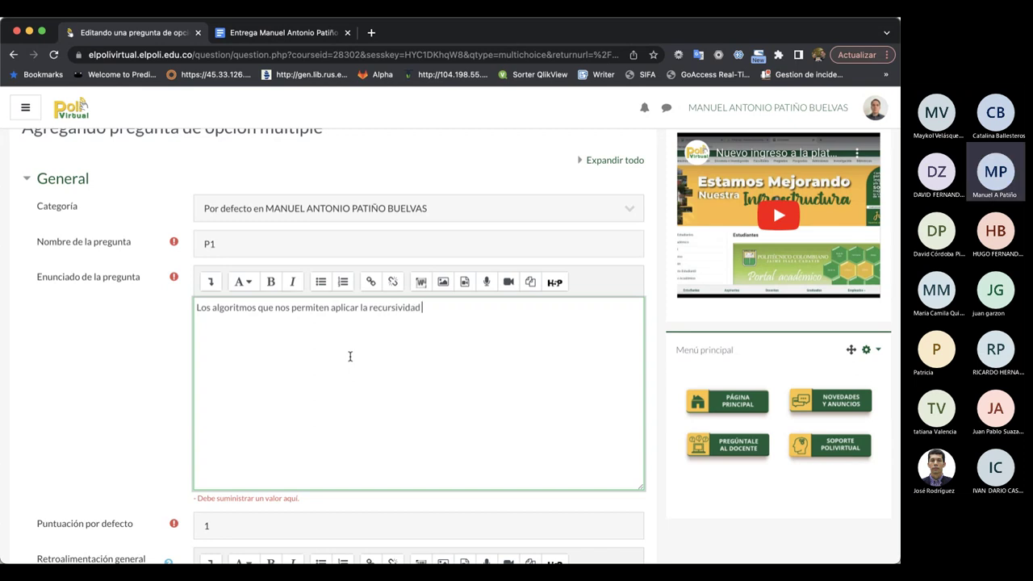
text( son:)
Keep the question at "Sólo una respuesta" and set the option numbering to "1., 2., 3., ...".
scroll(349, 379, down, 5)
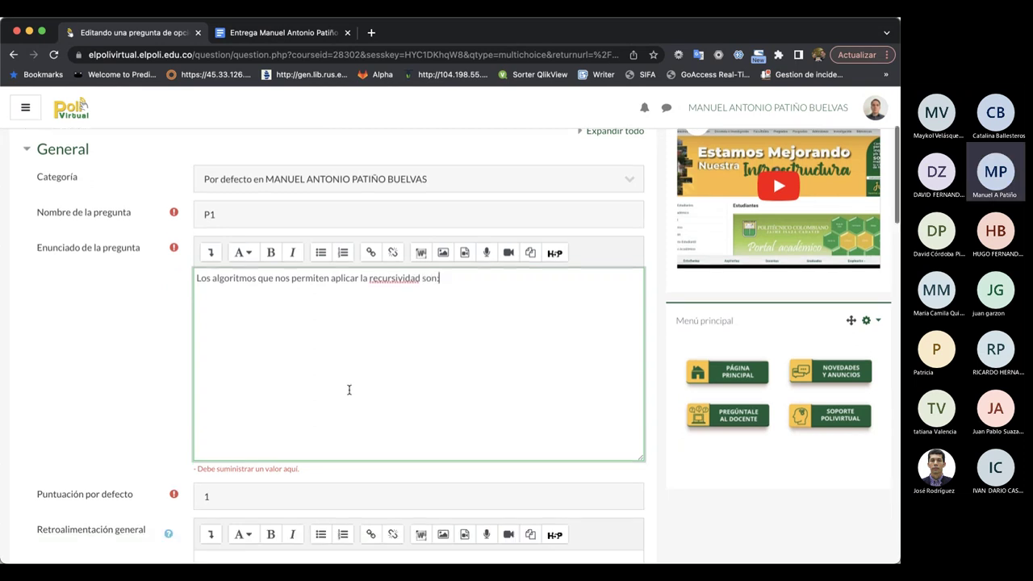
scroll(279, 444, down, 5)
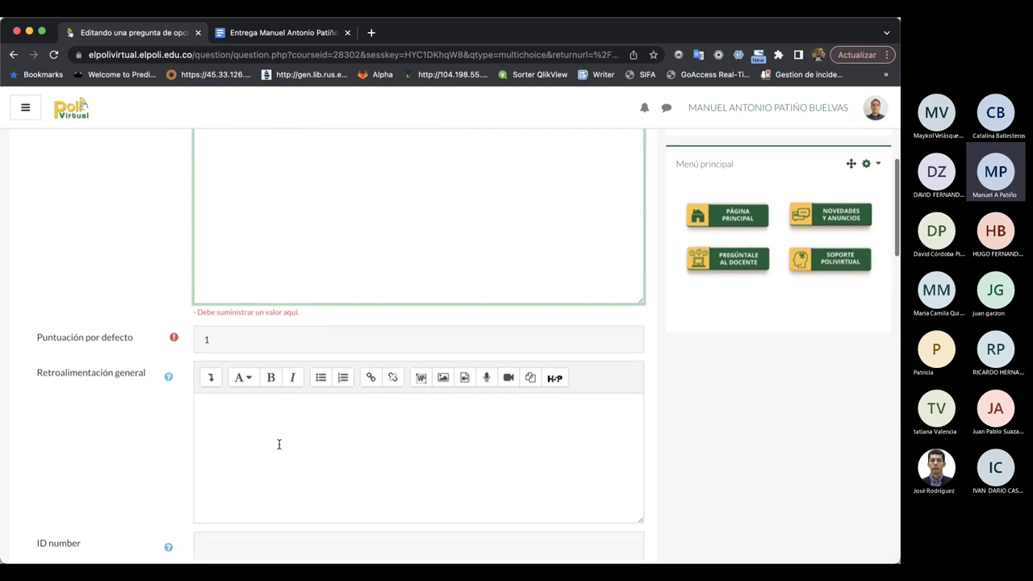
scroll(280, 448, down, 1)
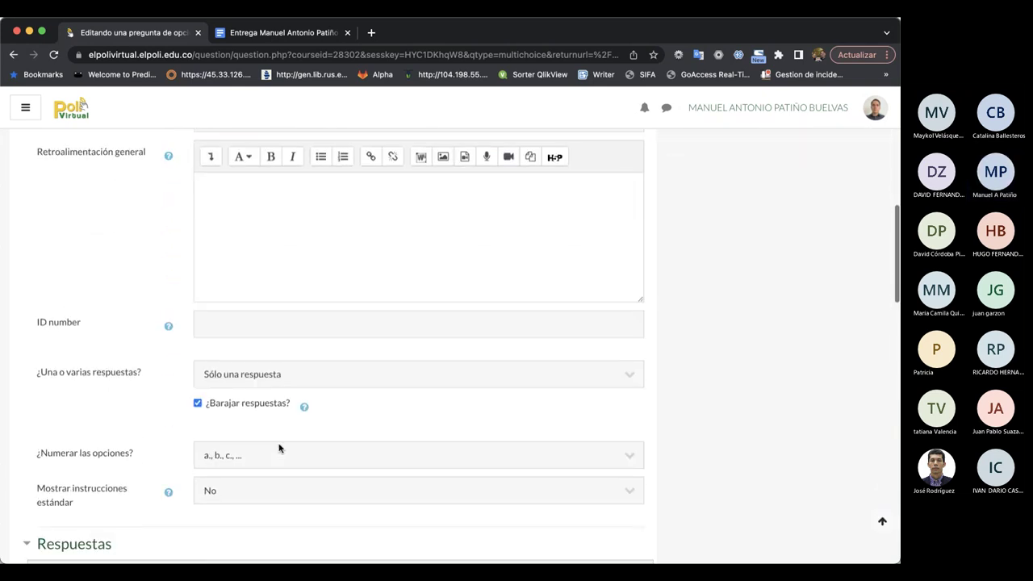
click(250, 459)
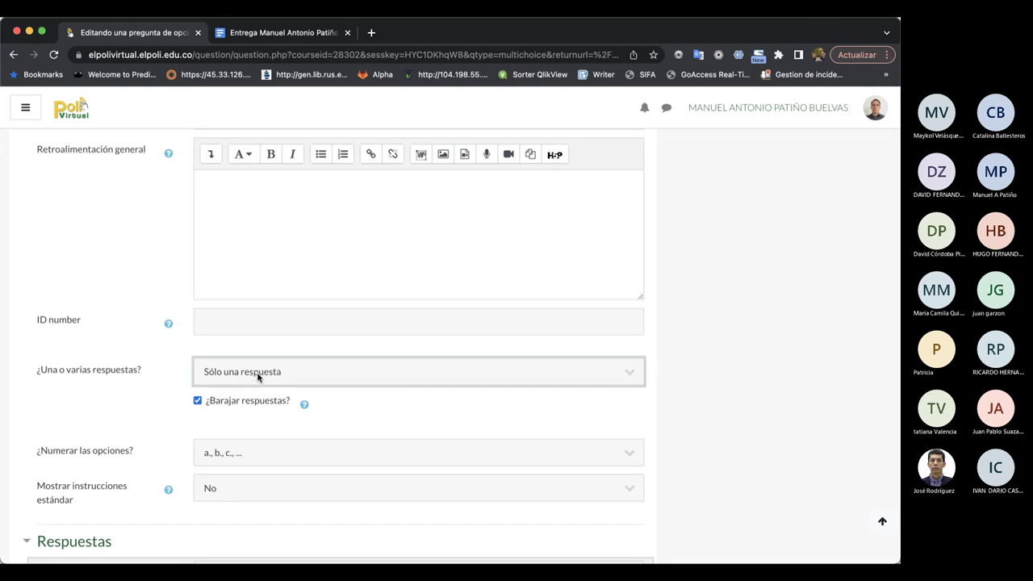
scroll(363, 410, down, 1)
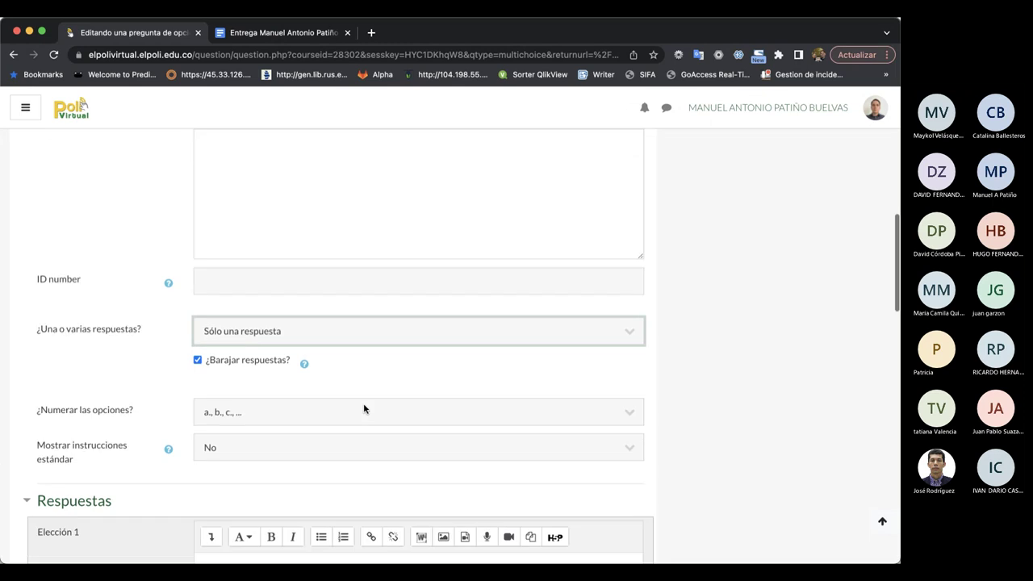
scroll(364, 409, down, 1)
scroll(238, 420, down, 2)
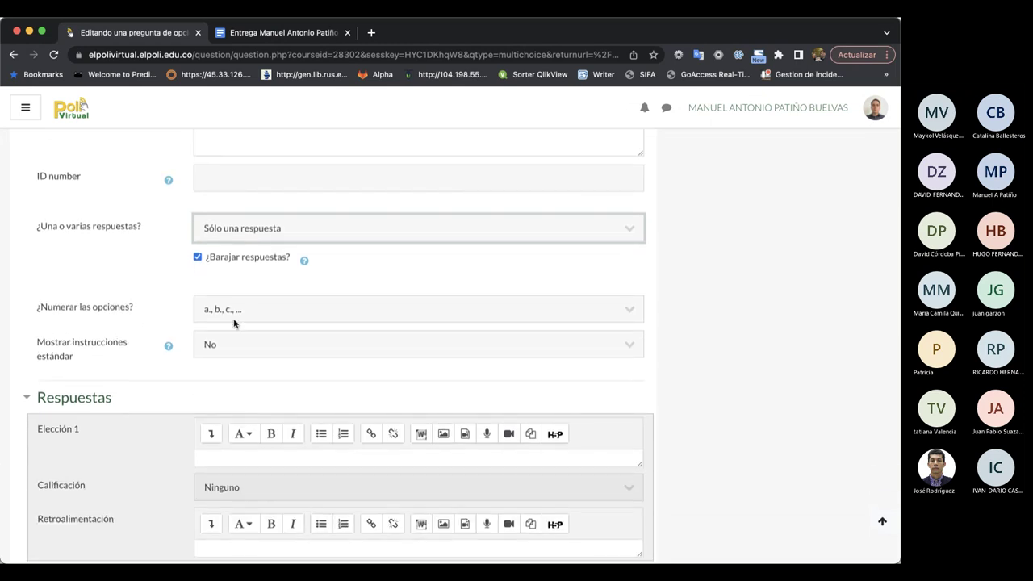
scroll(204, 356, up, 1)
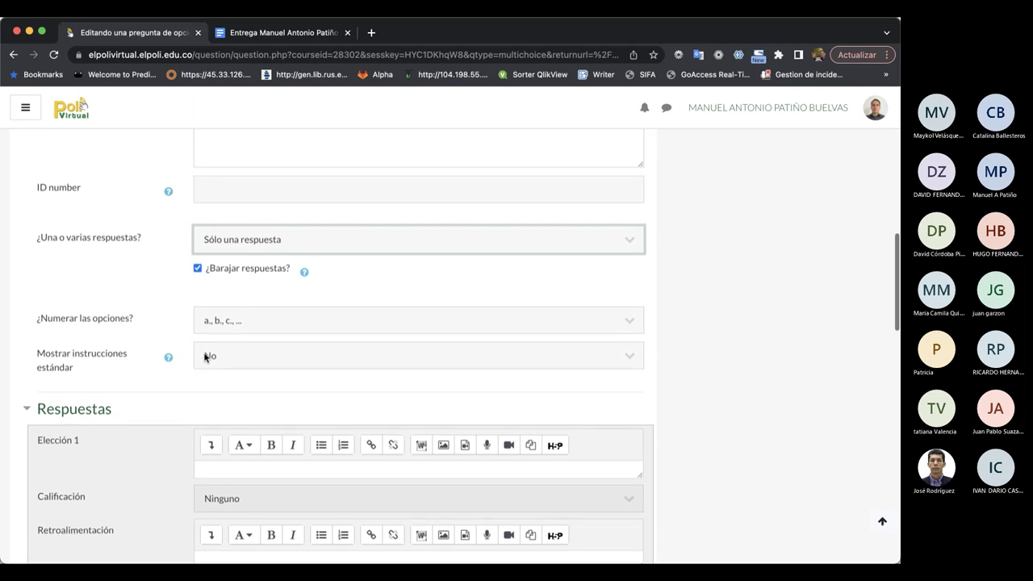
click(217, 330)
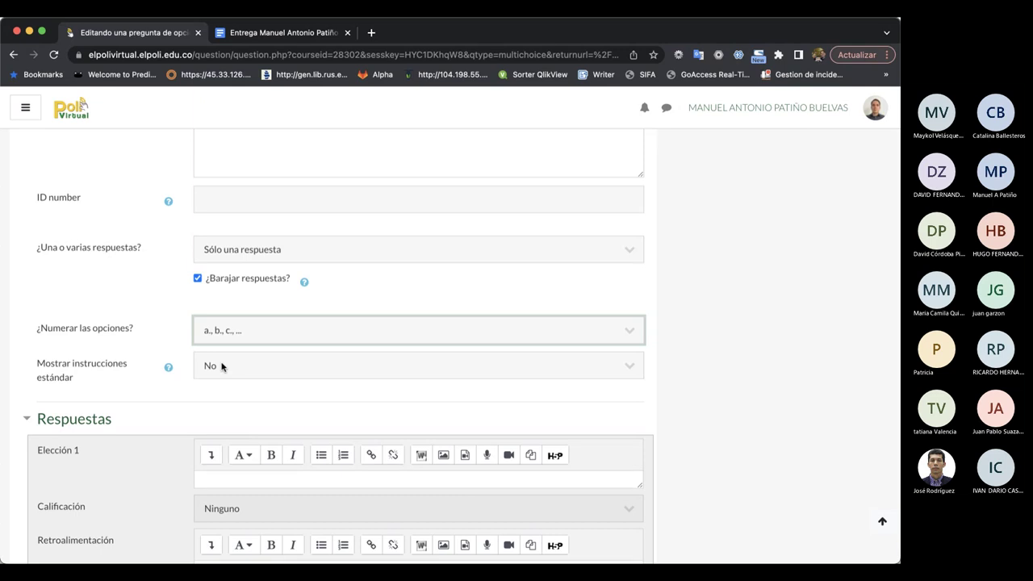
key(1)
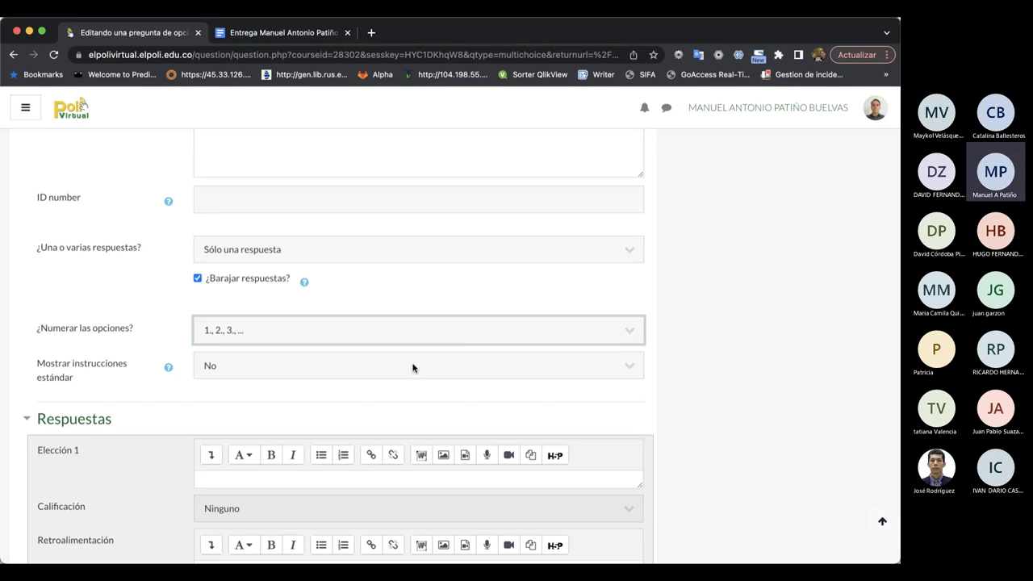
scroll(413, 368, down, 2)
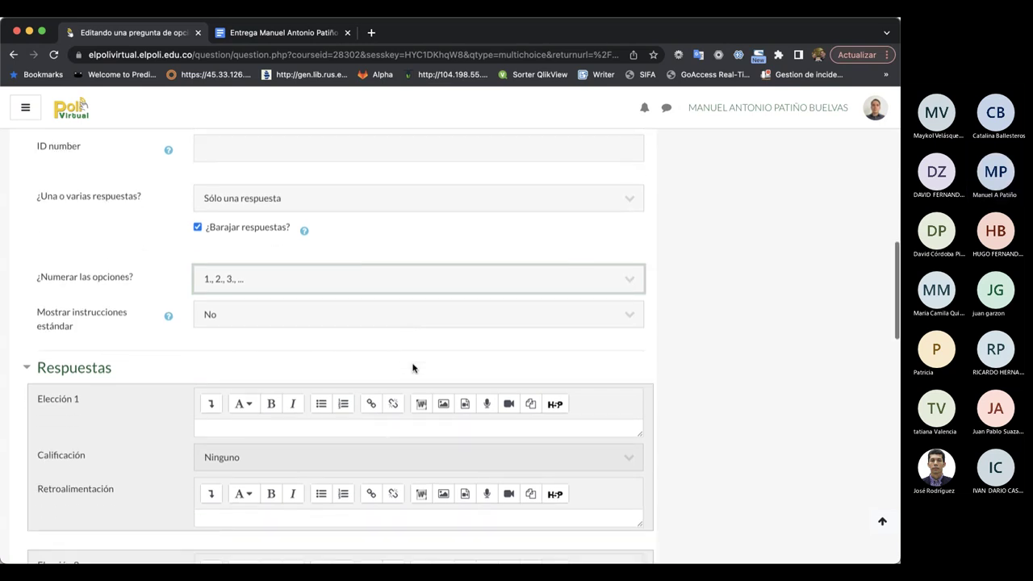
key(Tab)
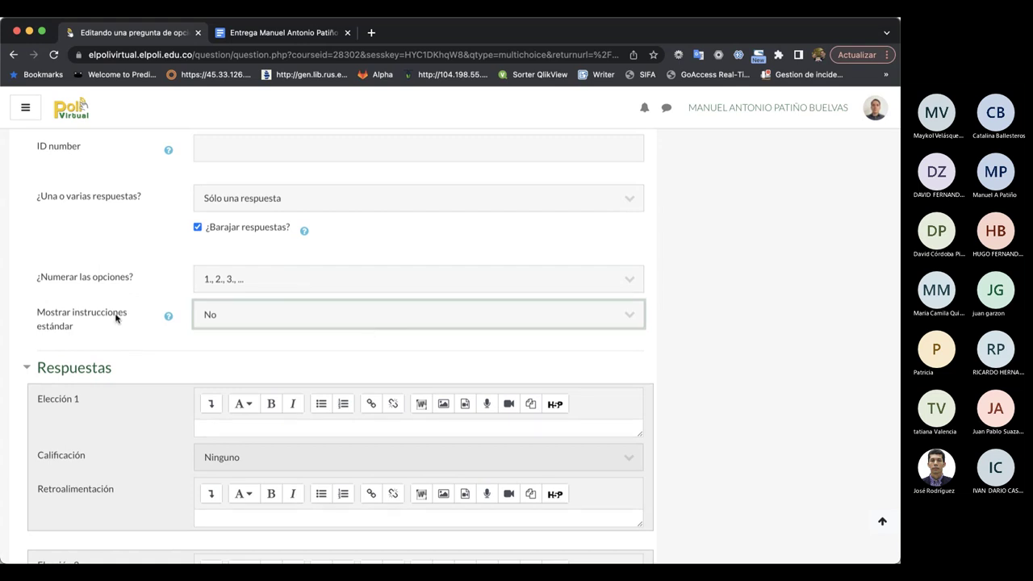
Enter "Recursividad" as answer choice 1 and set its grade to 100%.
scroll(116, 318, down, 1)
click(224, 389)
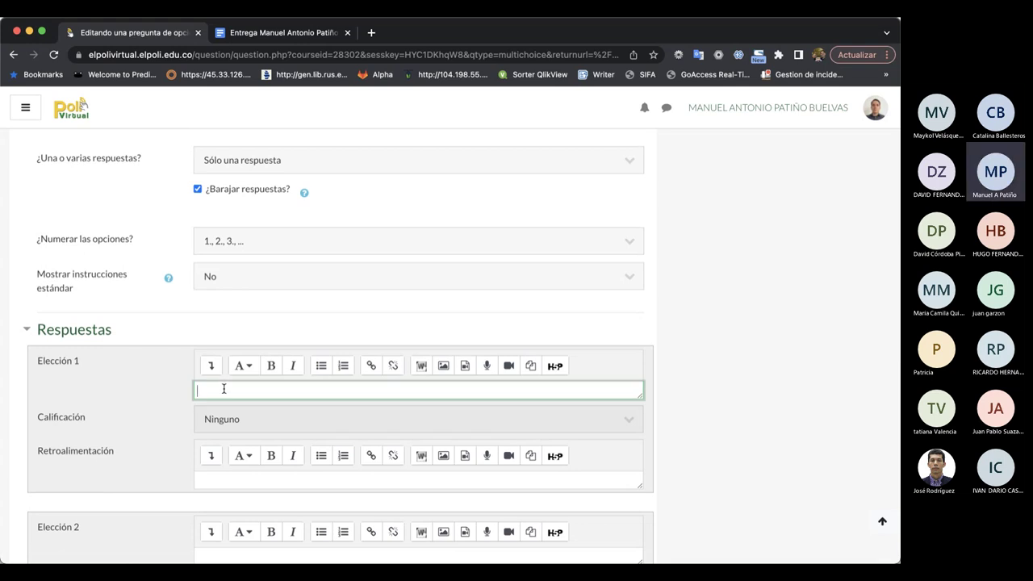
text(Recursividad)
key(Return)
key(BackSpace)
scroll(147, 410, down, 2)
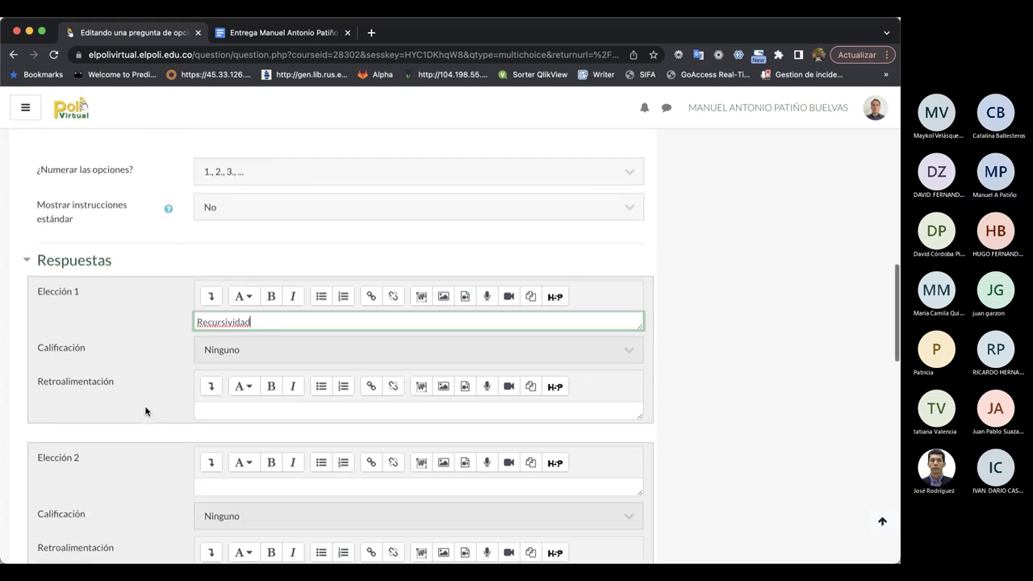
click(236, 487)
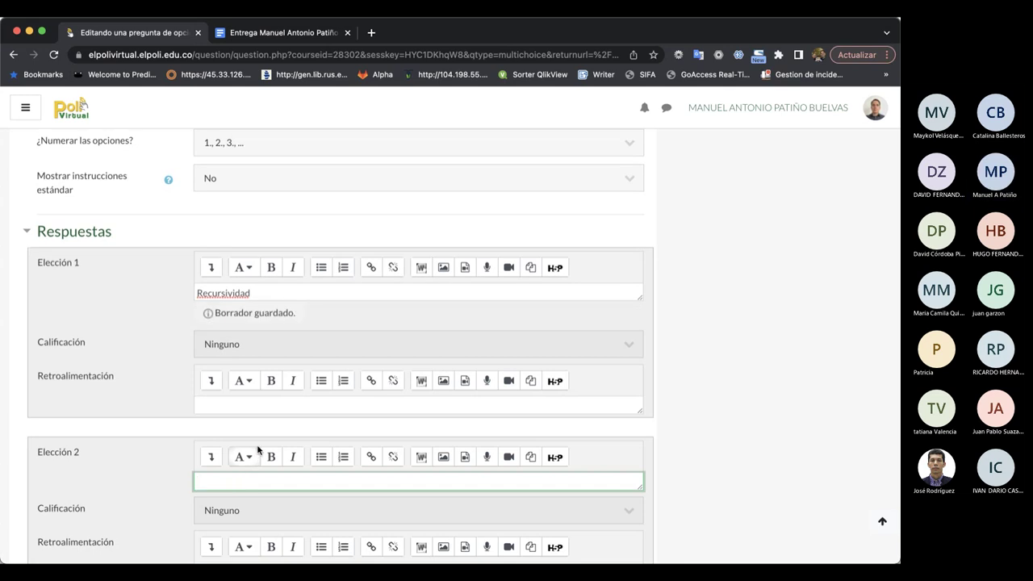
click(215, 344)
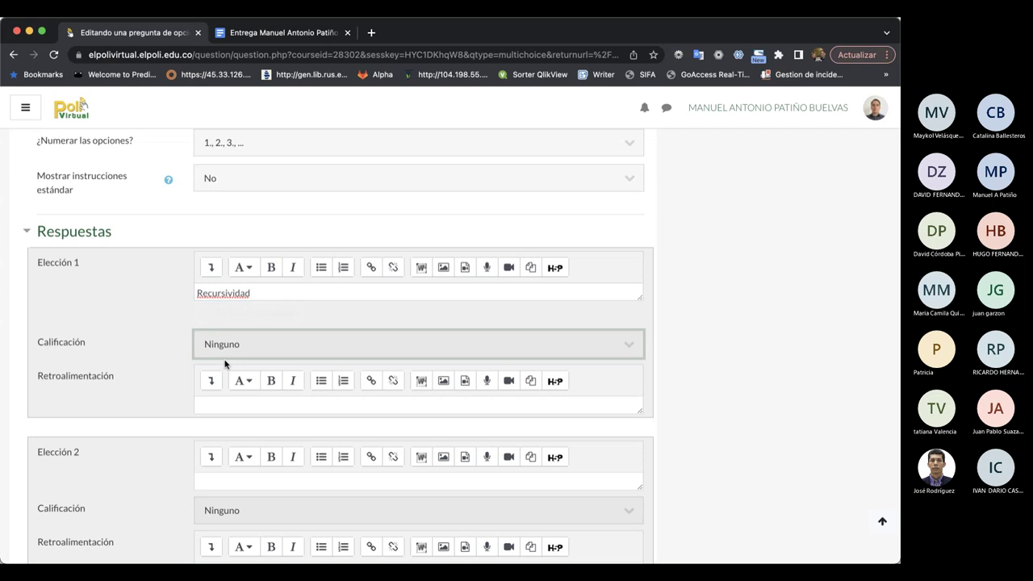
key(Down)
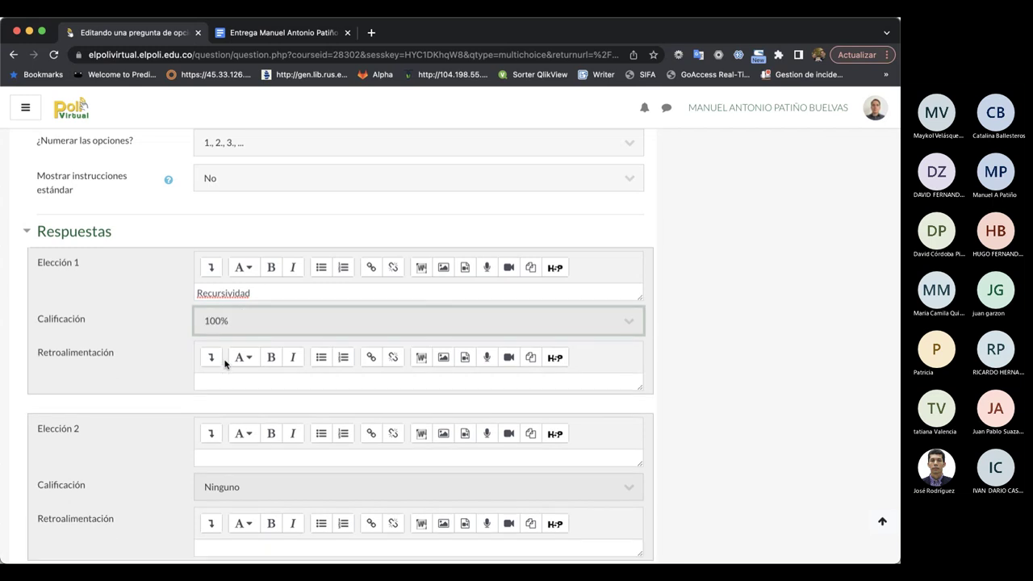
Enter "Ordenamiento" as answer choice 2, keeping its grade at "Ninguno".
click(226, 457)
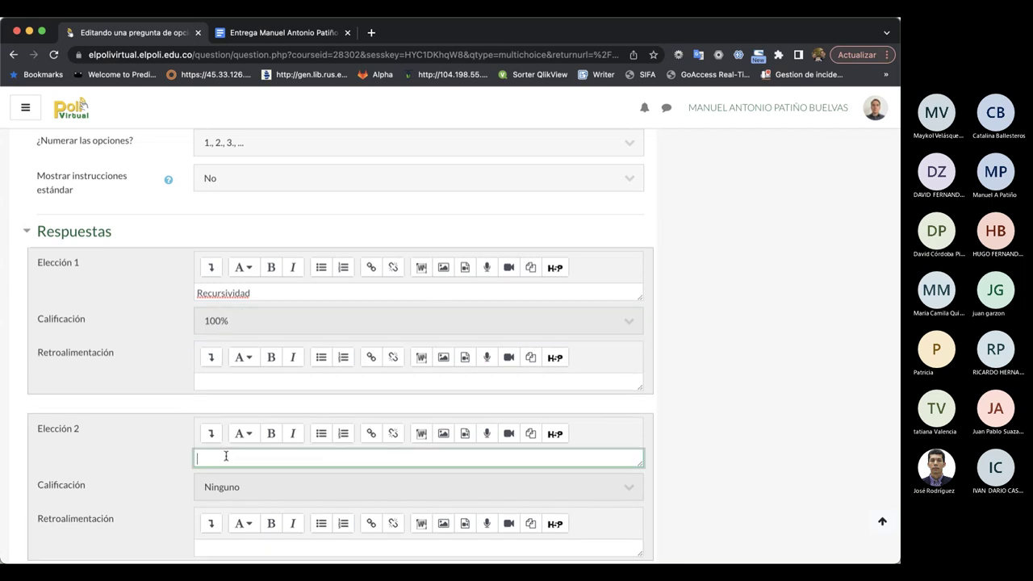
text(Ordenamiento)
scroll(230, 440, down, 1)
key(Tab)
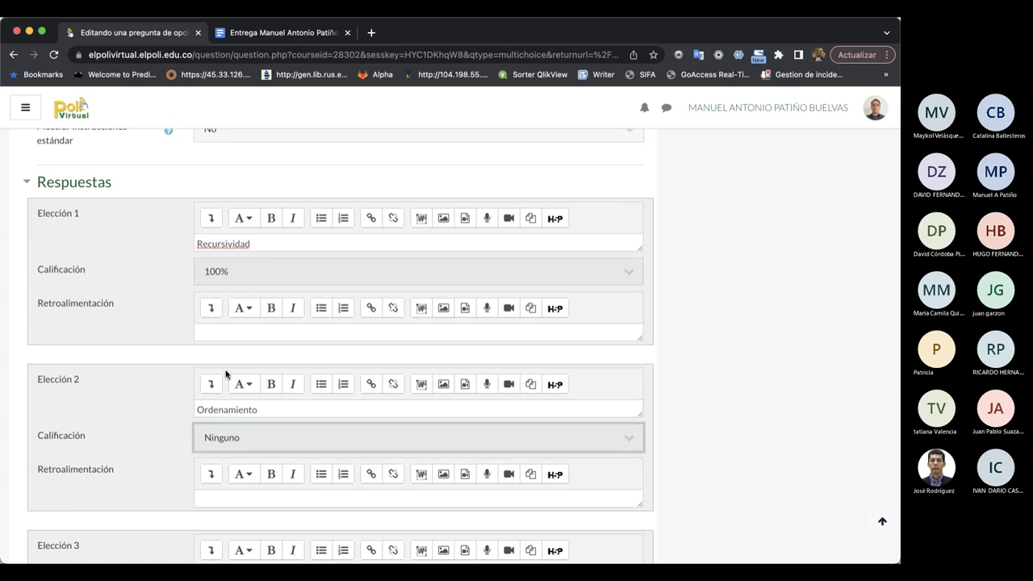
Set the feedback of choice 1 to "Respuesta correcta" and of choice 2 to "Respuesta incorrecta".
click(205, 333)
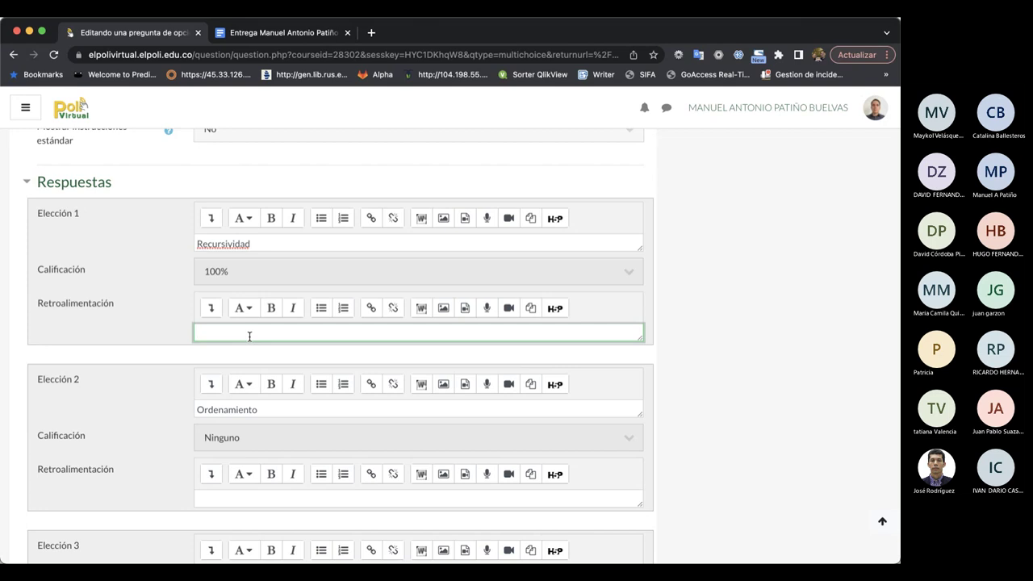
text(Respuesta correcta)
scroll(110, 352, down, 1)
scroll(111, 355, down, 1)
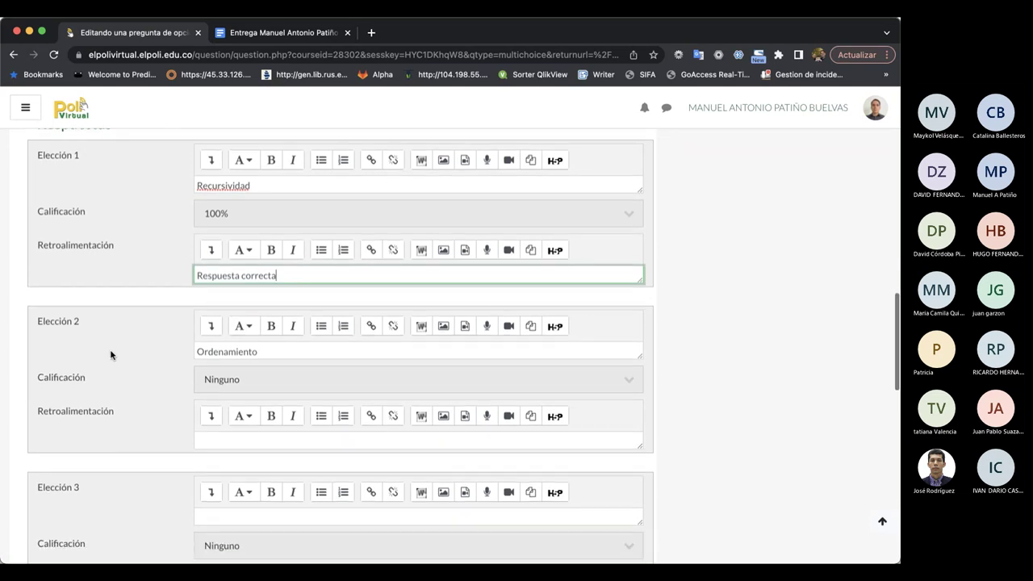
click(234, 434)
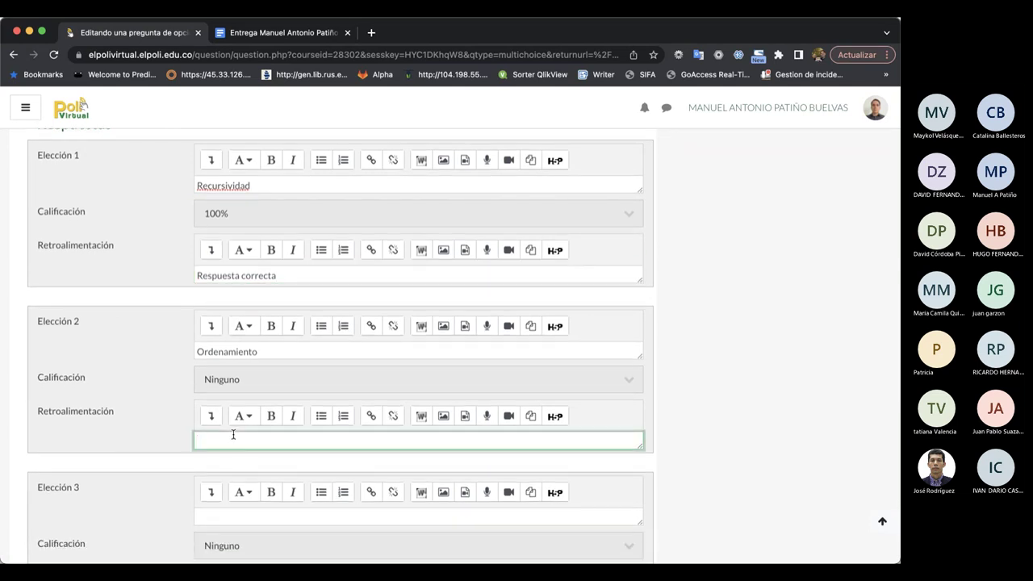
text(Res)
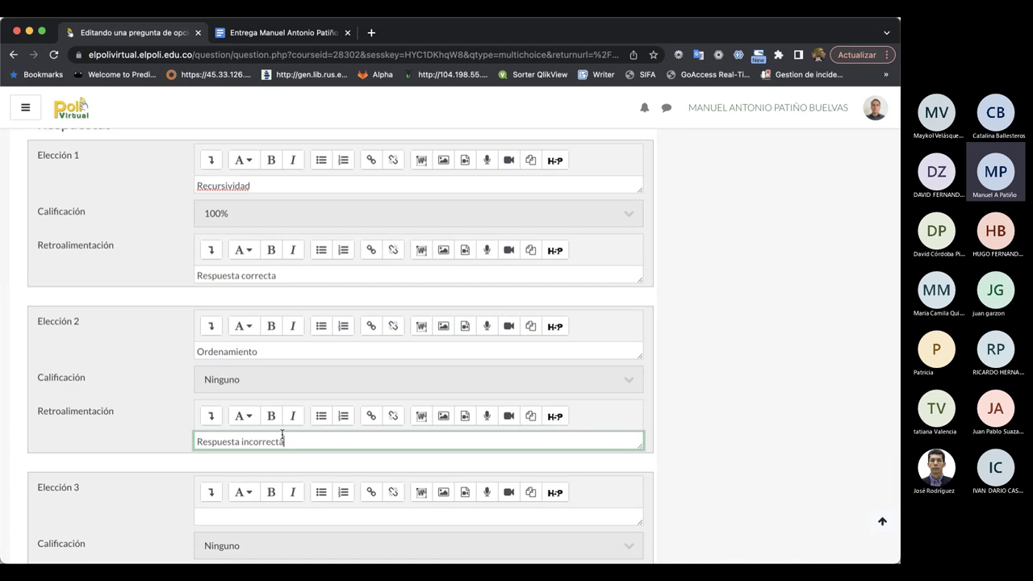
text(puesta incorrecta)
Enter "Búsquedas" as answer choice 3, keeping its grade at "Ninguno".
scroll(178, 446, down, 3)
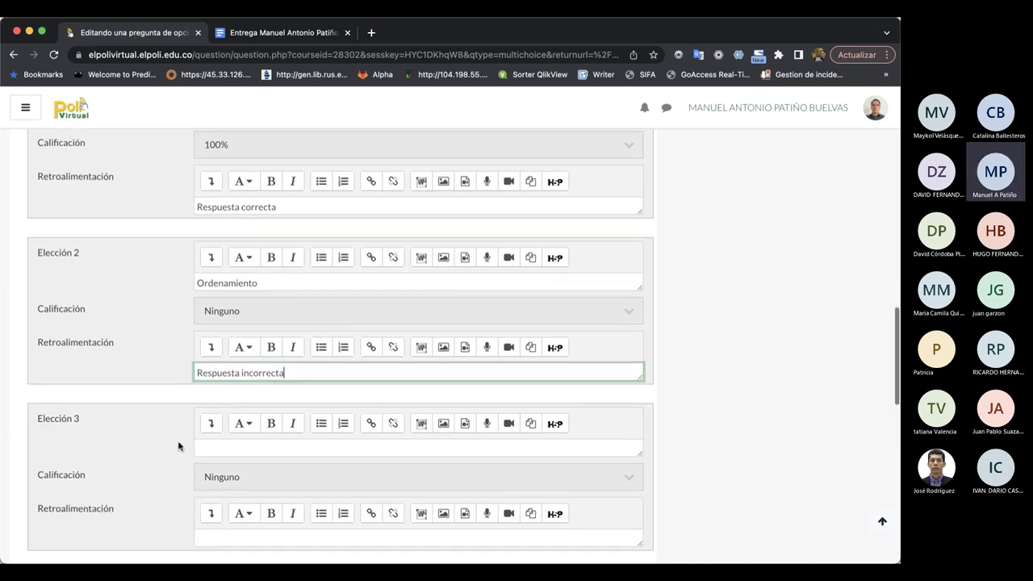
scroll(179, 446, down, 2)
click(249, 412)
text(B )
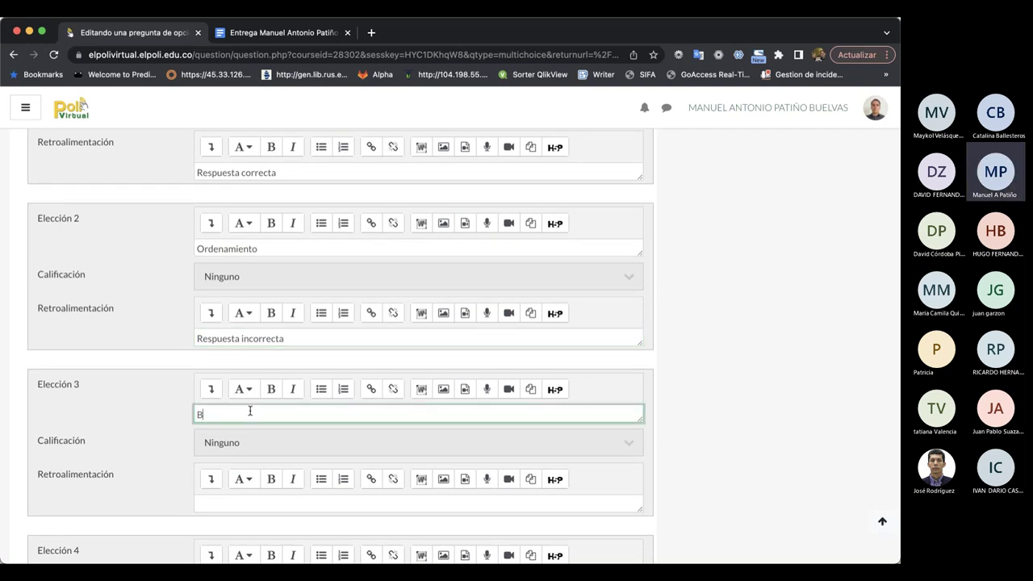
text(squedas)
key(Tab)
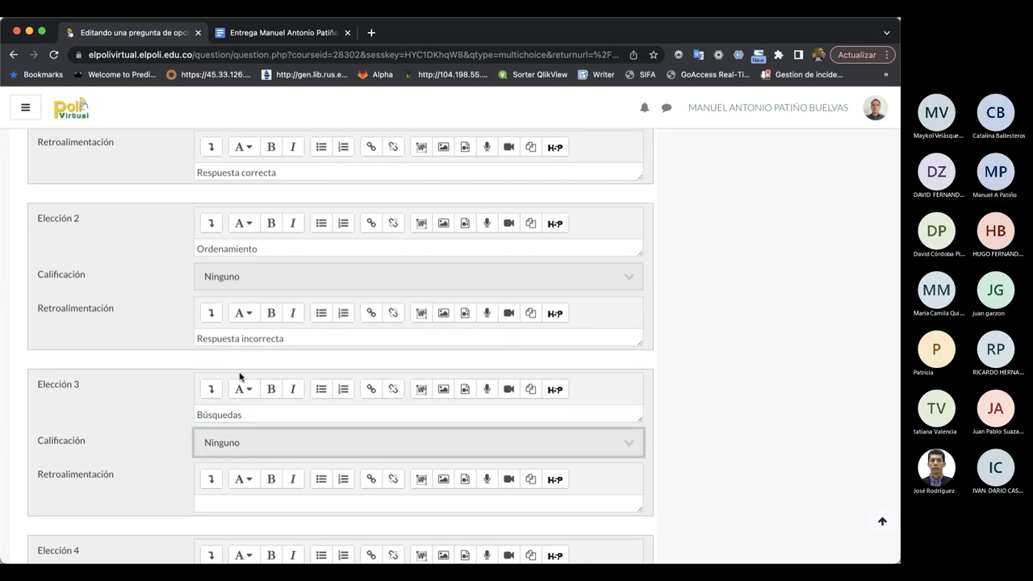
Copy the "Respuesta incorrecta" feedback of choice 2 into the feedback of choice 3.
scroll(240, 374, down, 3)
scroll(240, 377, down, 1)
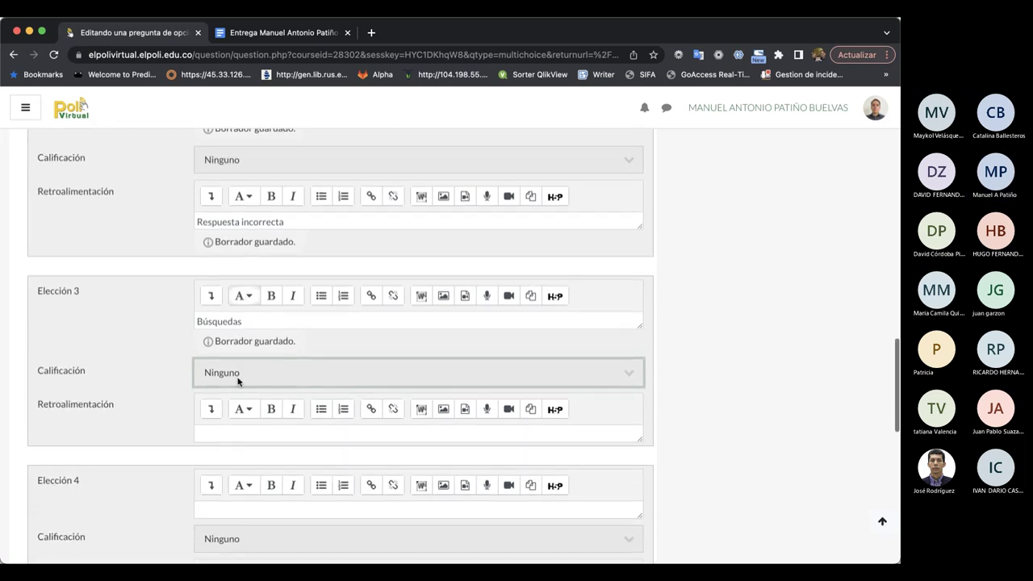
triple_click(257, 222)
key(super+c)
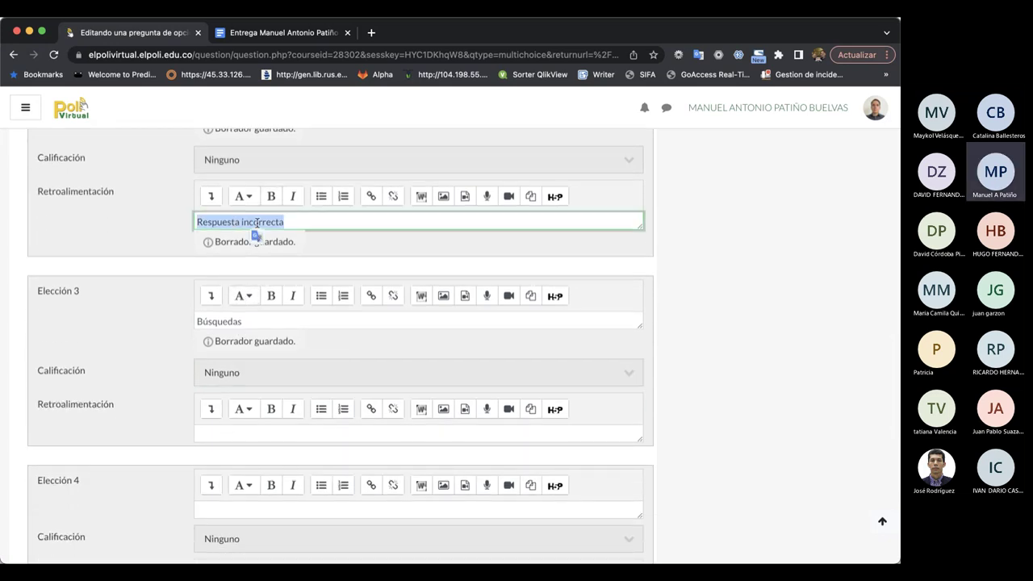
click(225, 428)
key(super+v)
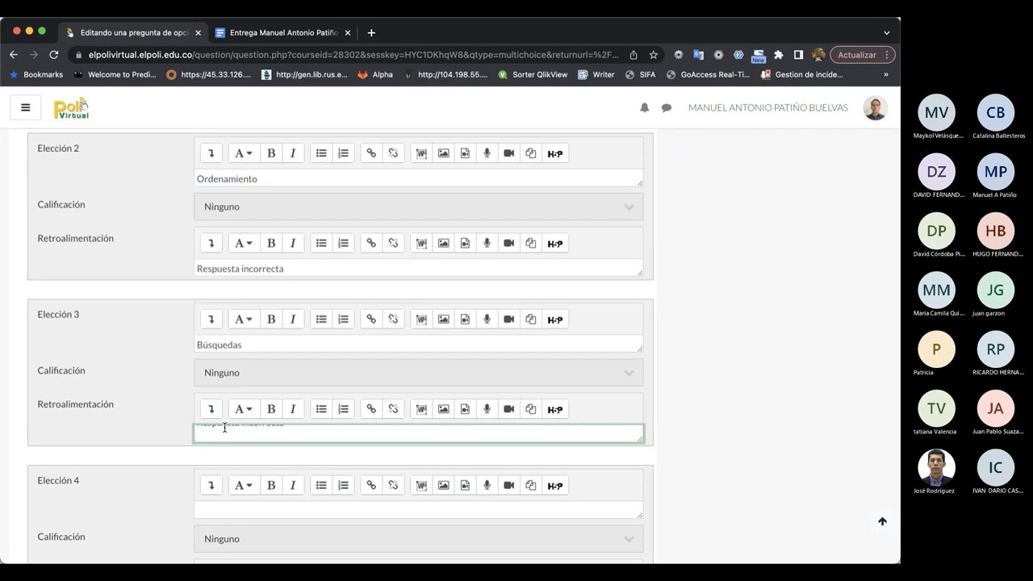
Enter "Pilas y Colas" as answer choice 4 and paste "Respuesta incorrecta" as its feedback.
scroll(214, 460, down, 3)
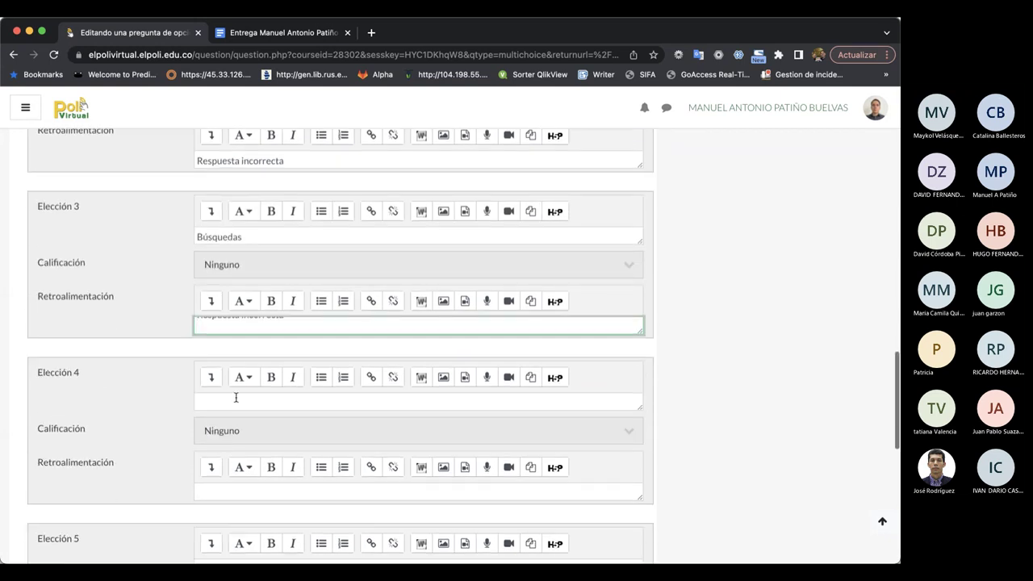
click(235, 397)
scroll(137, 377, down, 2)
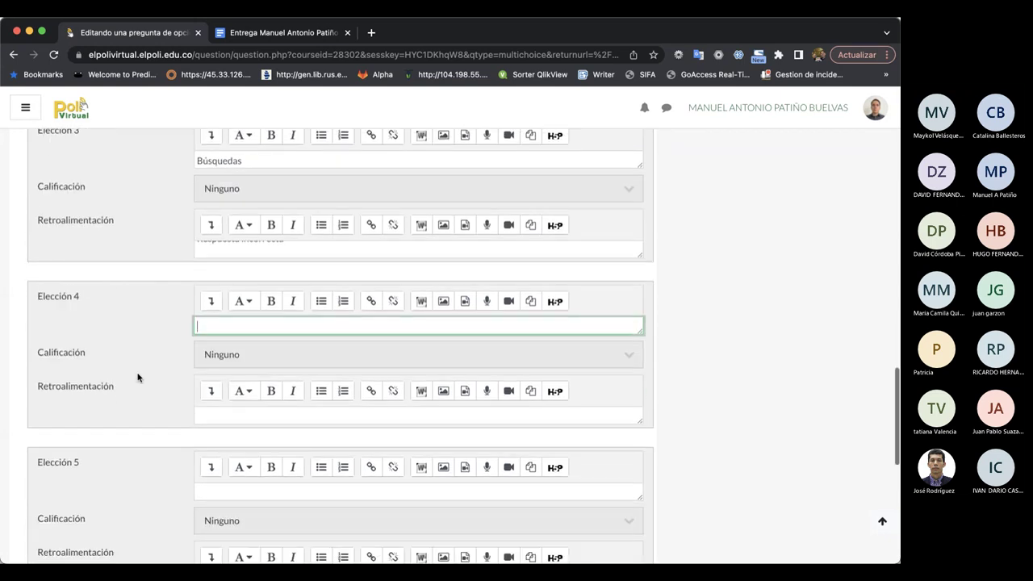
scroll(137, 377, down, 5)
scroll(137, 377, up, 5)
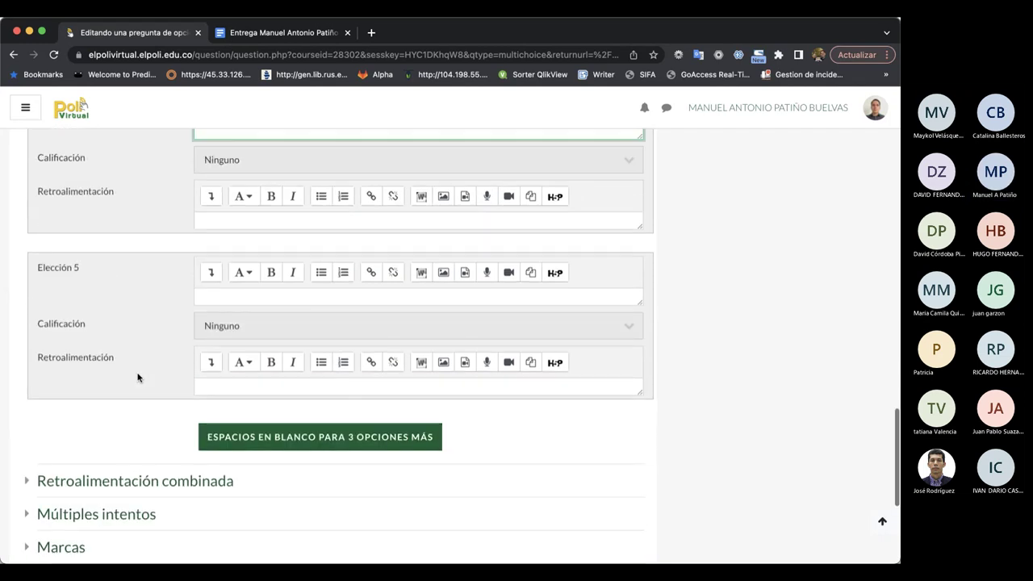
scroll(138, 377, down, 1)
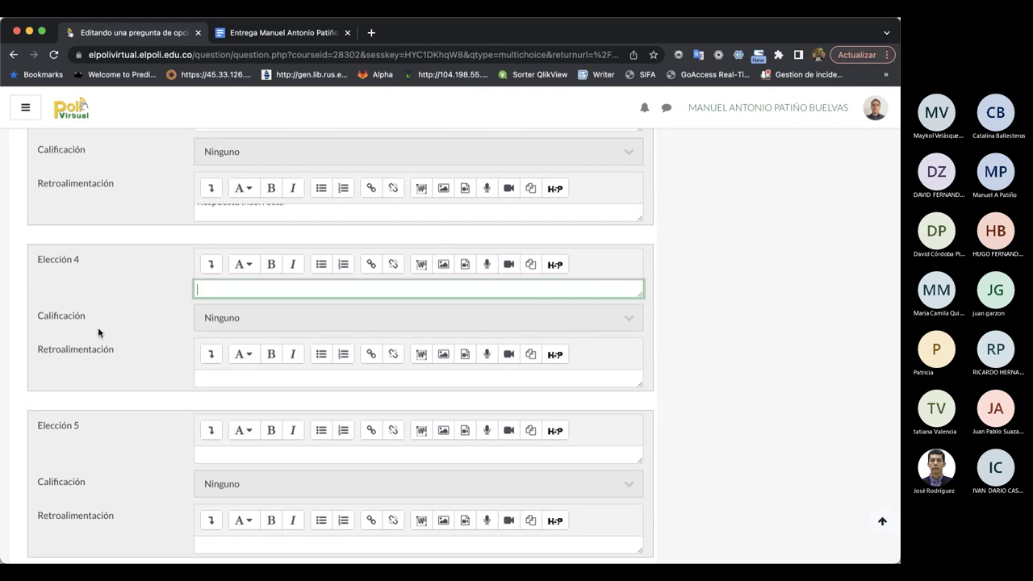
scroll(99, 333, up, 1)
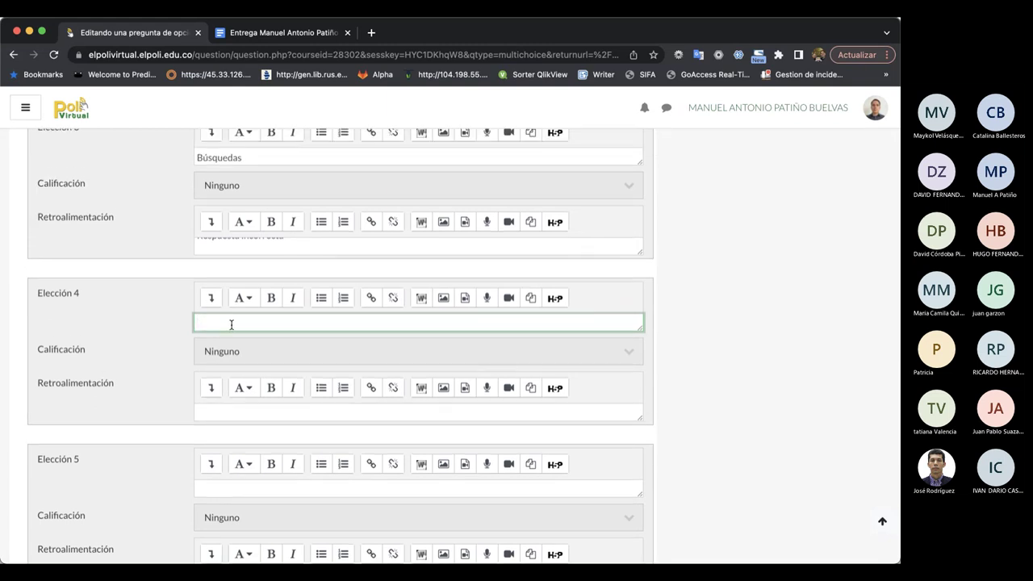
text(Pilas y Colas)
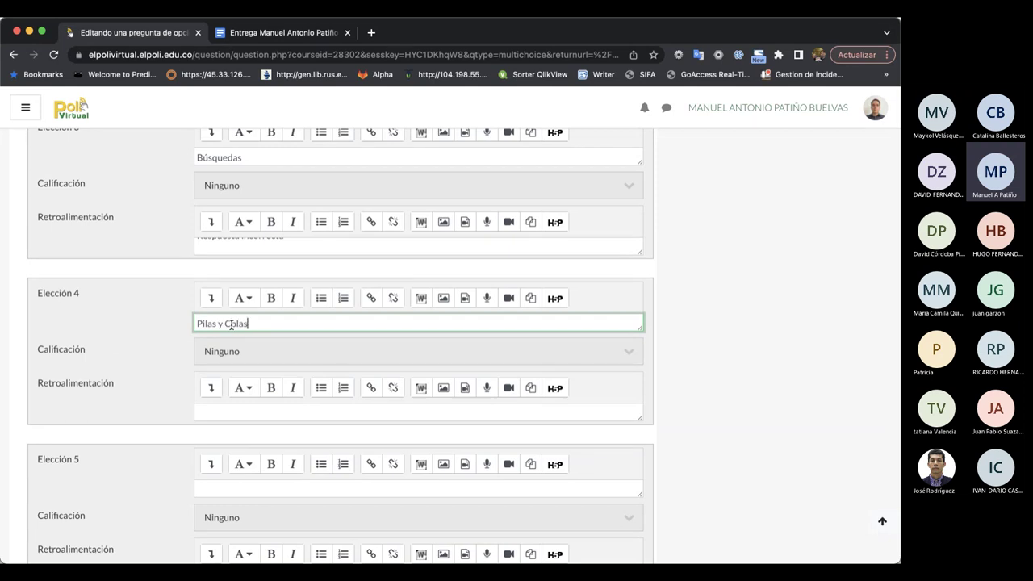
click(231, 416)
key(super+v)
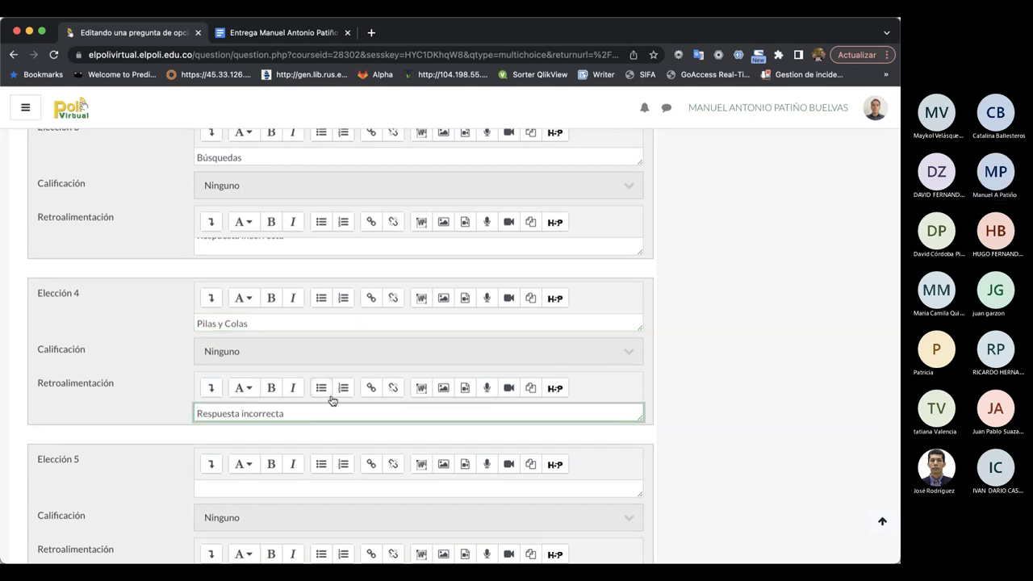
Expand the "Múltiples intentos" section and review the penalty per incorrect attempt and the hint options.
scroll(115, 418, down, 2)
scroll(114, 418, down, 5)
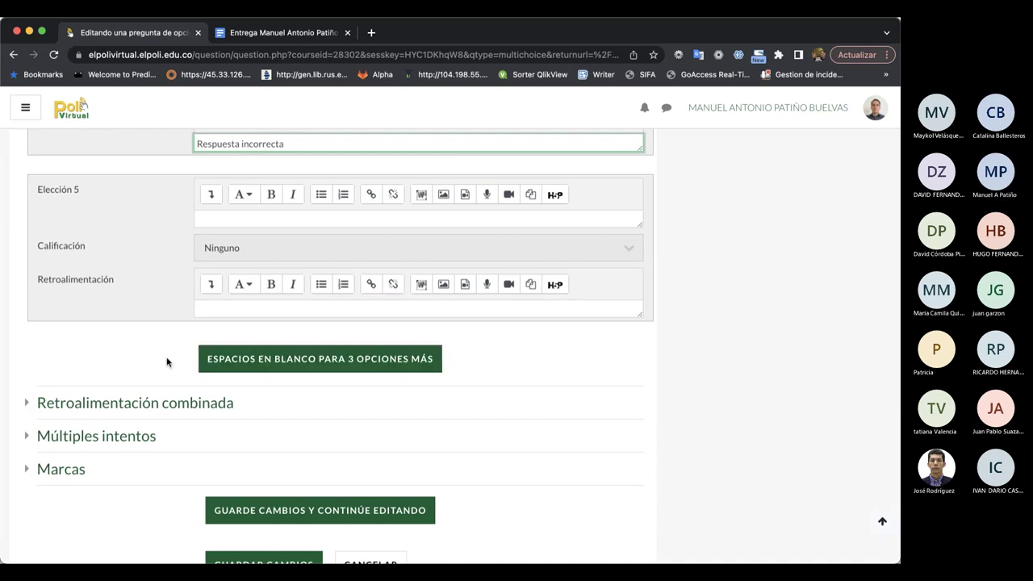
scroll(172, 519, down, 2)
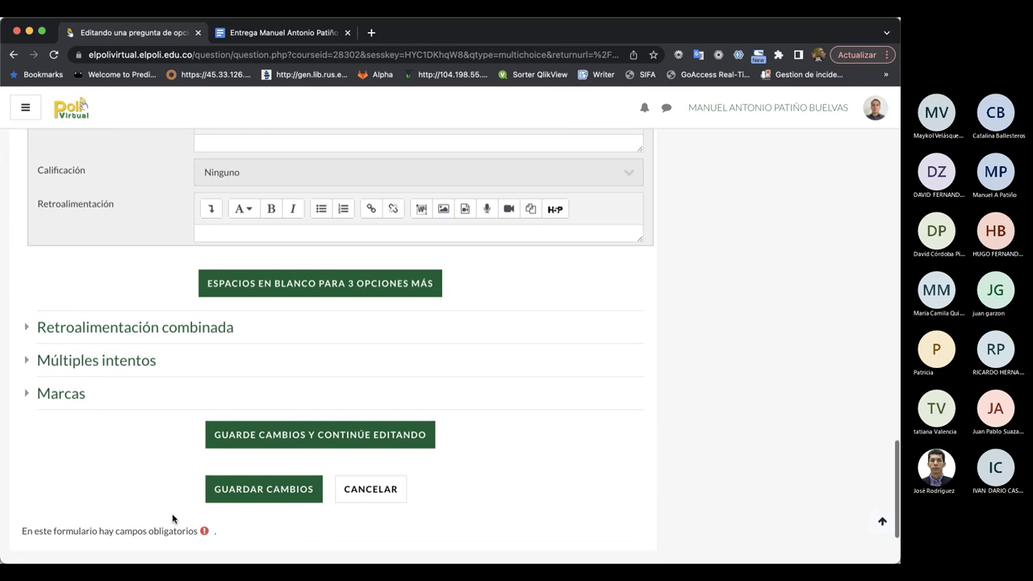
click(106, 369)
scroll(105, 373, down, 2)
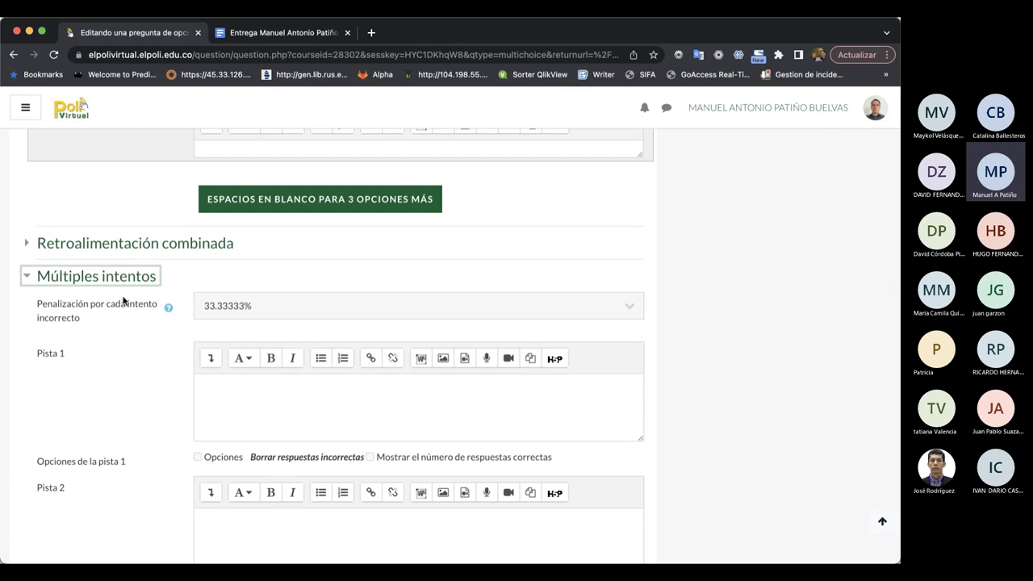
click(214, 308)
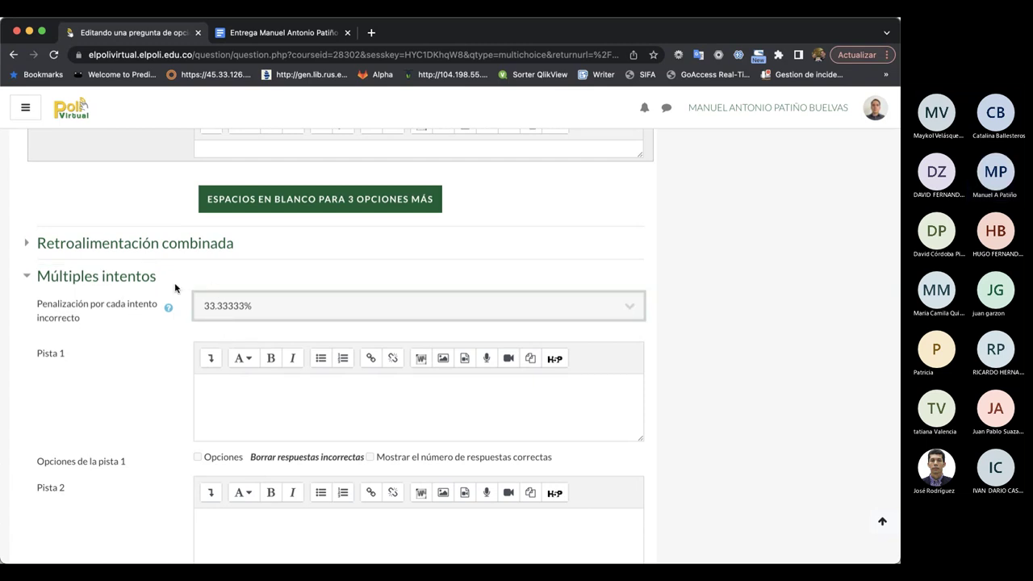
scroll(155, 305, down, 3)
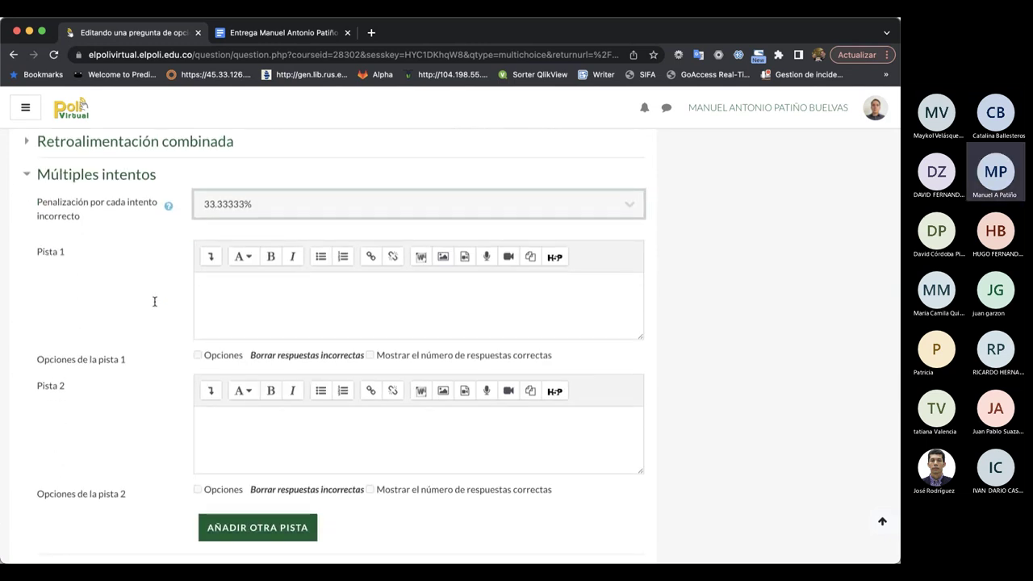
scroll(154, 301, down, 1)
scroll(154, 301, down, 1)
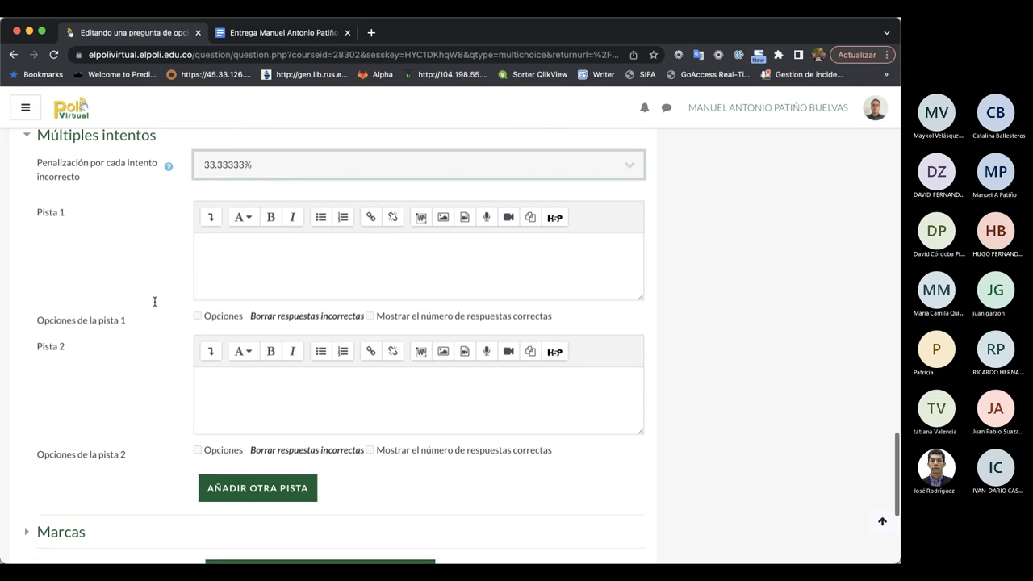
scroll(154, 301, up, 2)
scroll(154, 301, down, 5)
scroll(154, 301, down, 1)
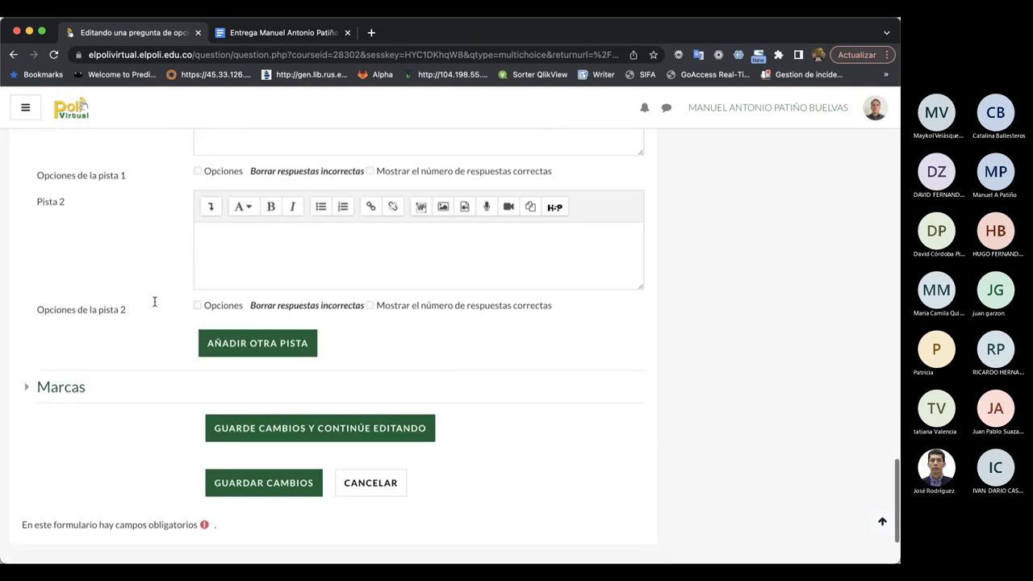
Save the changes to multiple-choice question P1 and return to the question list of the "Primer parcial" quiz.
click(286, 482)
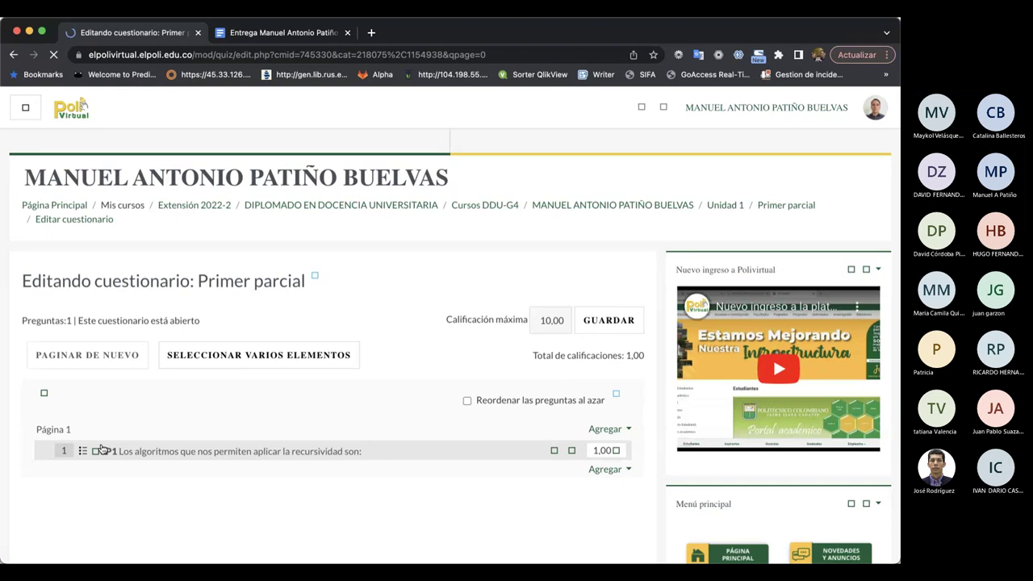
scroll(290, 476, down, 3)
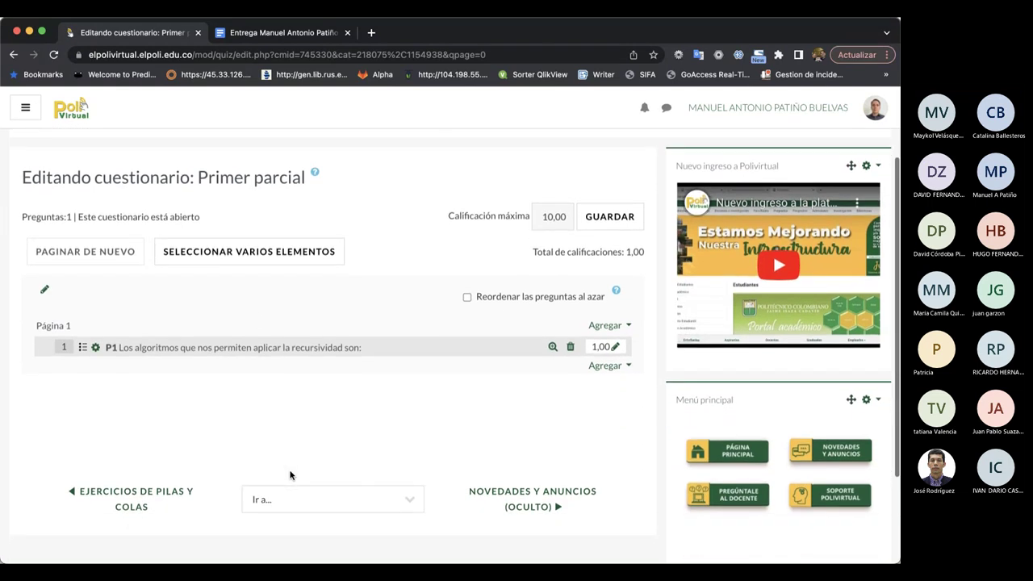
Reopen question P1 for editing, look over its general settings, and go back to the quiz's question list without changes.
click(84, 350)
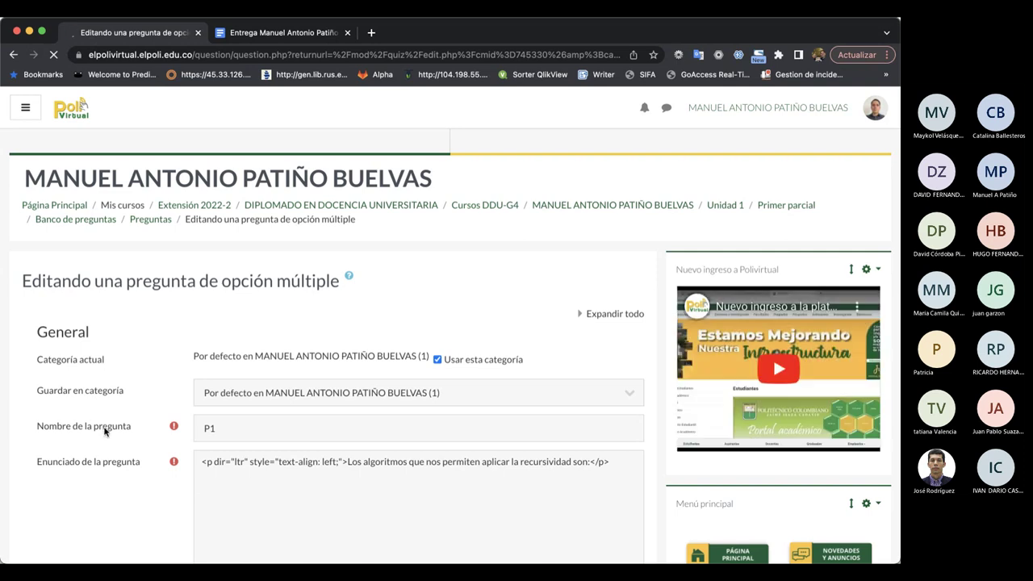
scroll(104, 432, down, 1)
scroll(104, 432, down, 5)
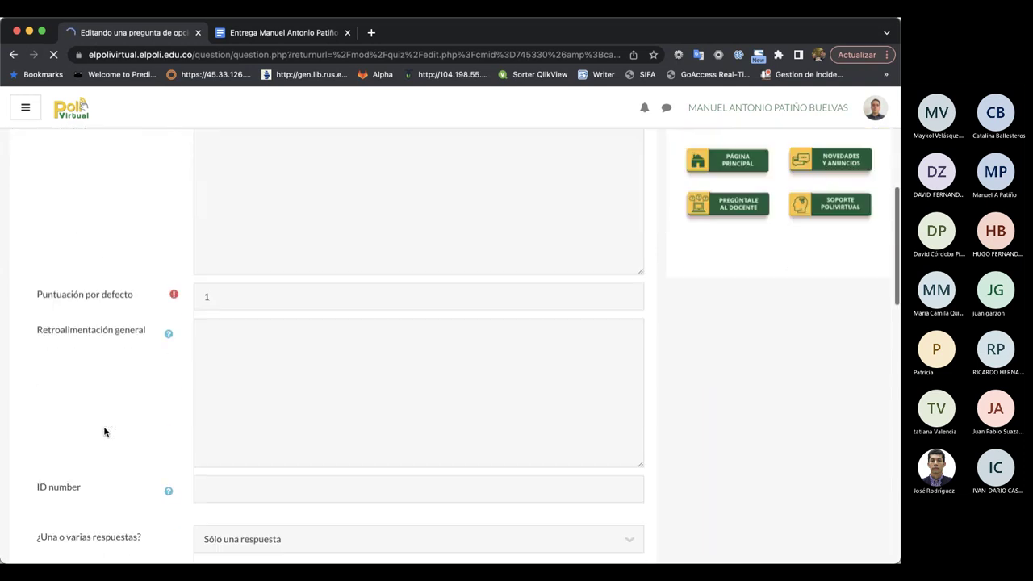
scroll(103, 432, up, 5)
click(14, 54)
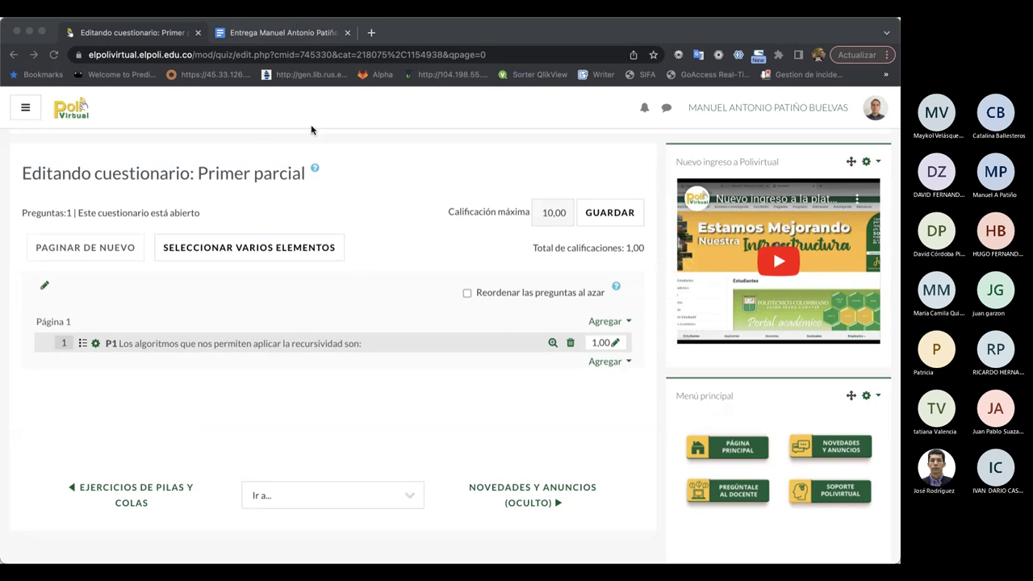
Load the preview of question P1 in a separate browser tab and have it filled in with the correct answers.
click(371, 32)
key(super+v)
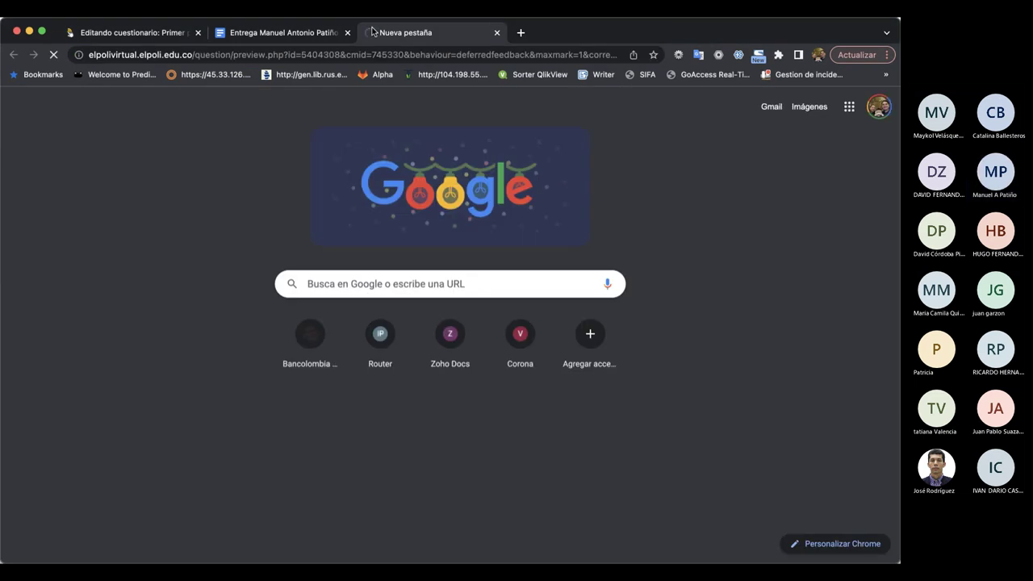
key(Return)
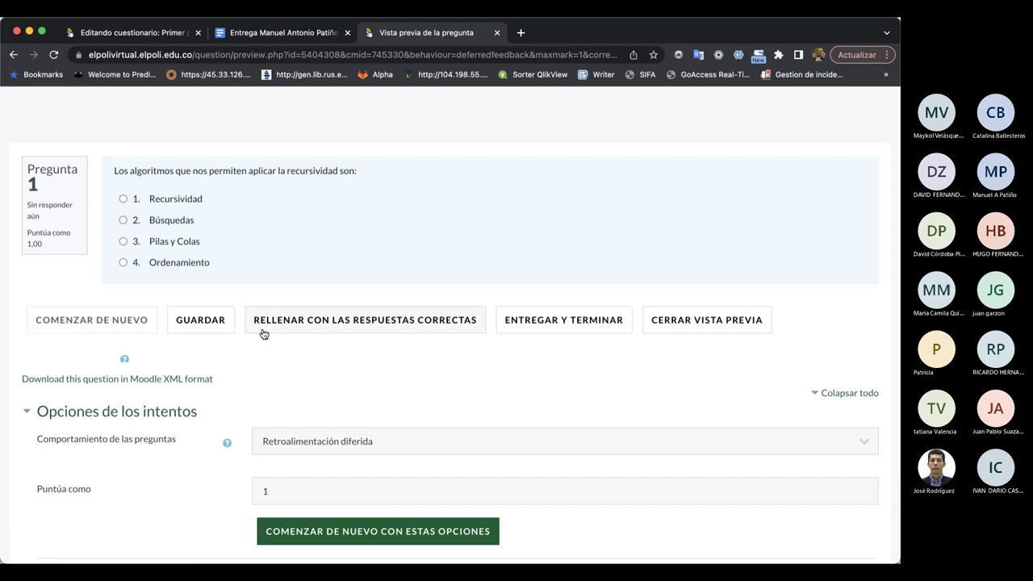
click(359, 322)
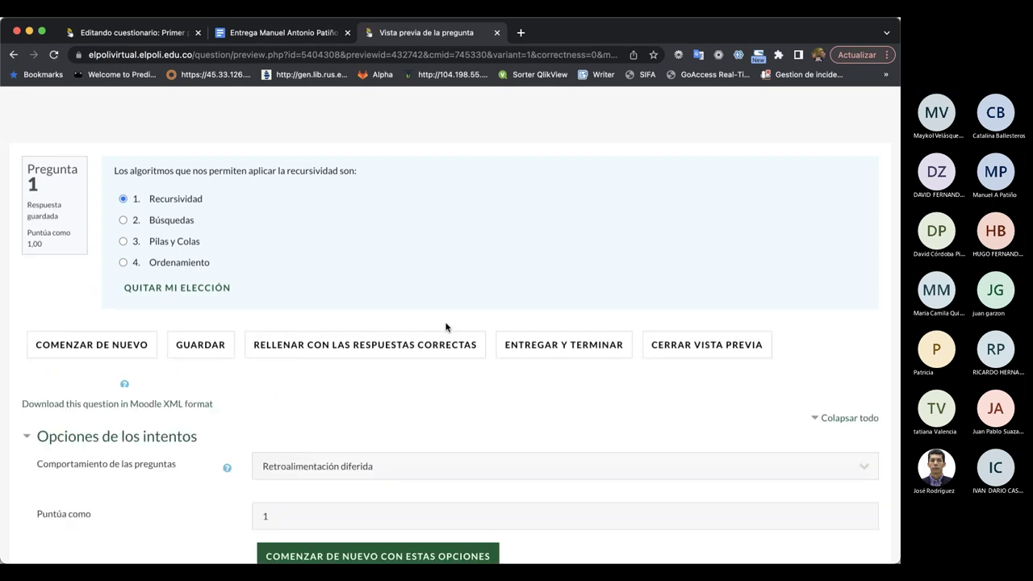
Review the attempt and display options of the P1 preview, and close the preview tab.
scroll(372, 417, down, 3)
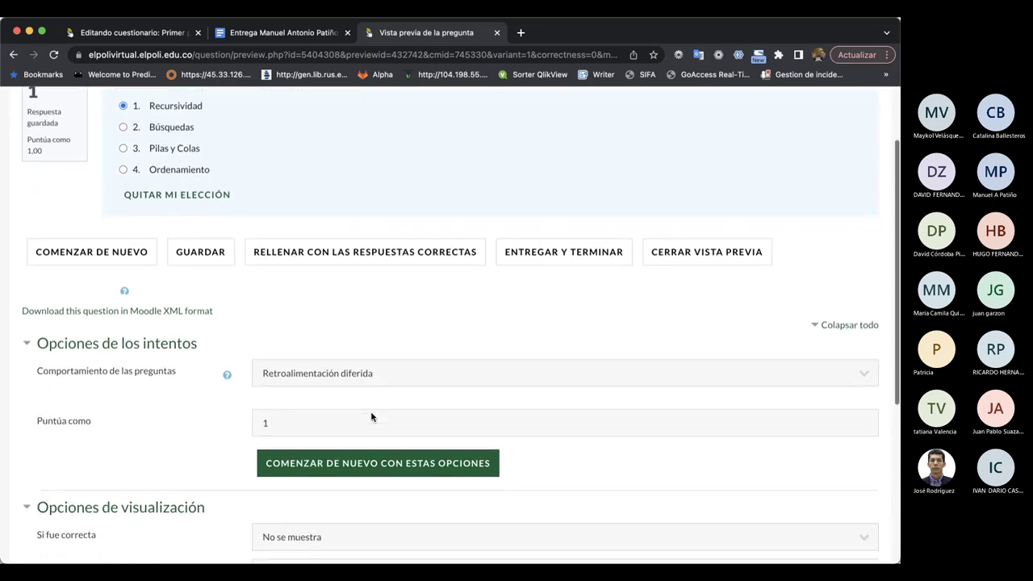
scroll(372, 417, down, 3)
scroll(372, 416, down, 4)
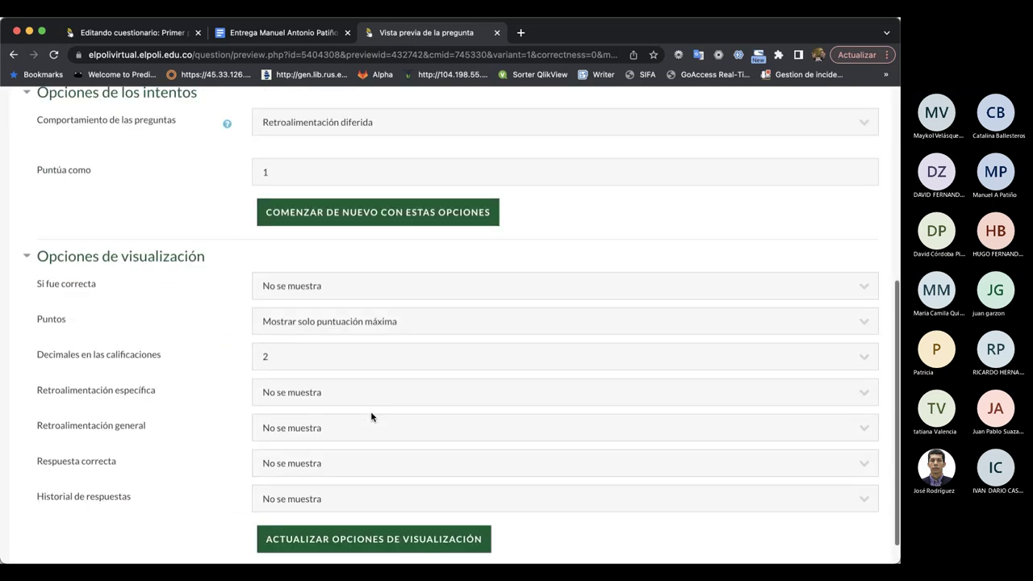
scroll(371, 416, up, 5)
scroll(372, 416, up, 5)
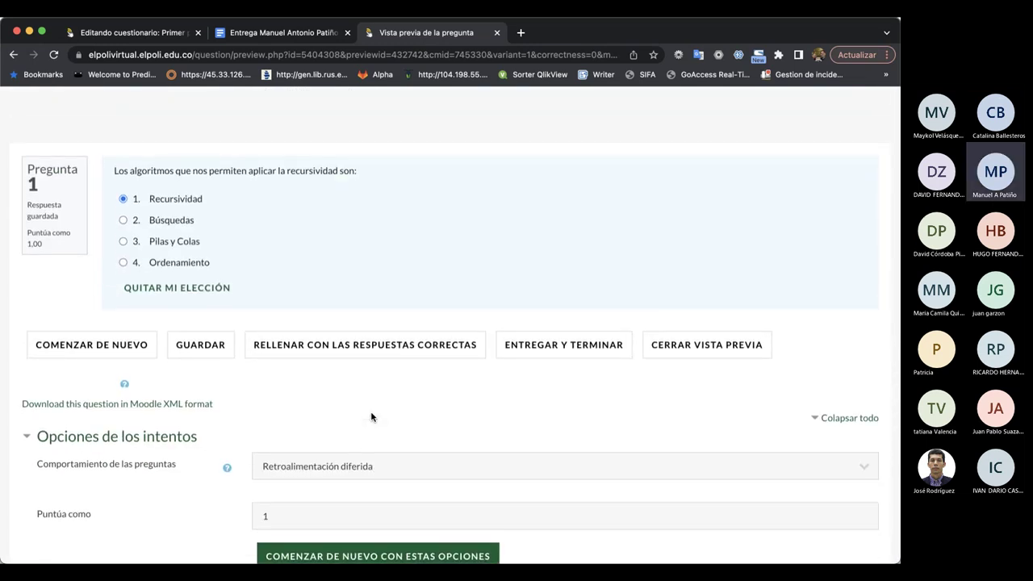
click(713, 346)
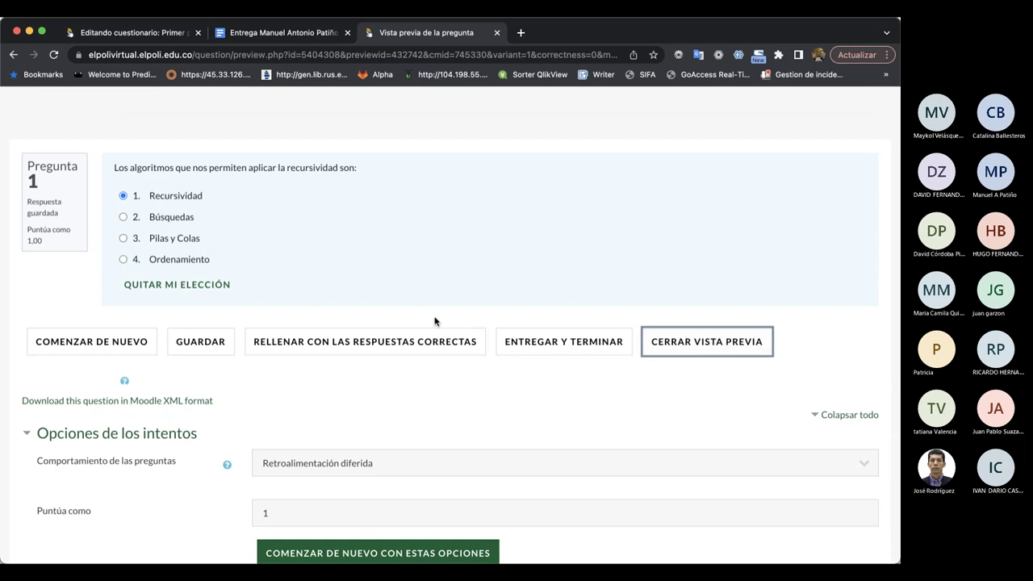
click(498, 33)
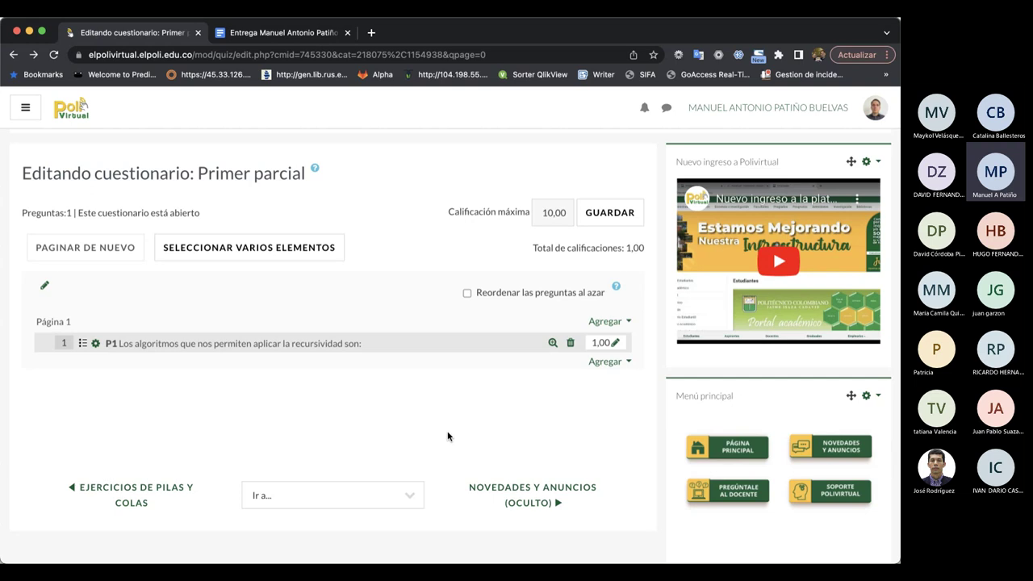
Add a new question of type "Verdadero/Falso" to the end of page 1 of the quiz.
click(618, 363)
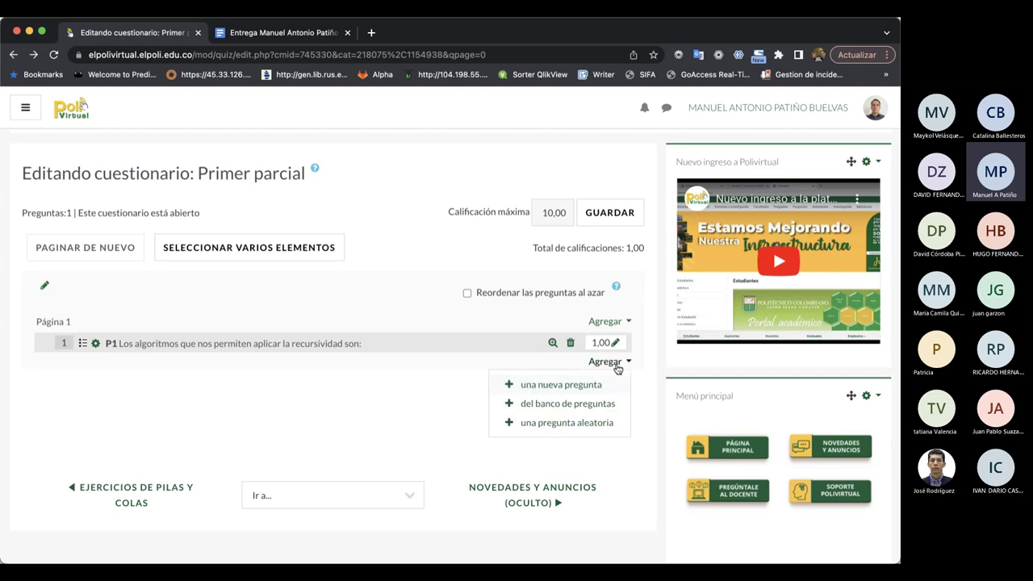
click(589, 384)
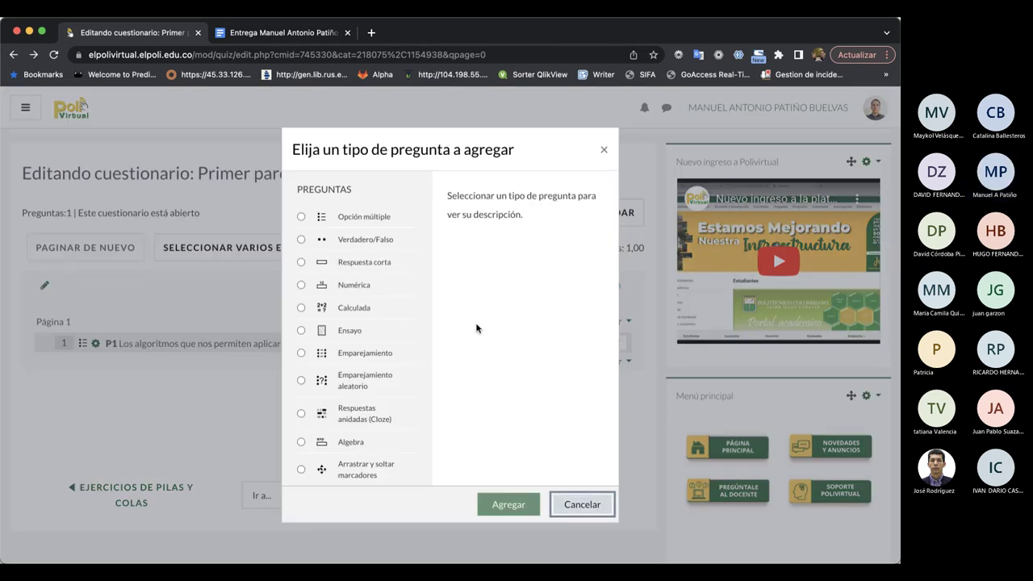
click(381, 241)
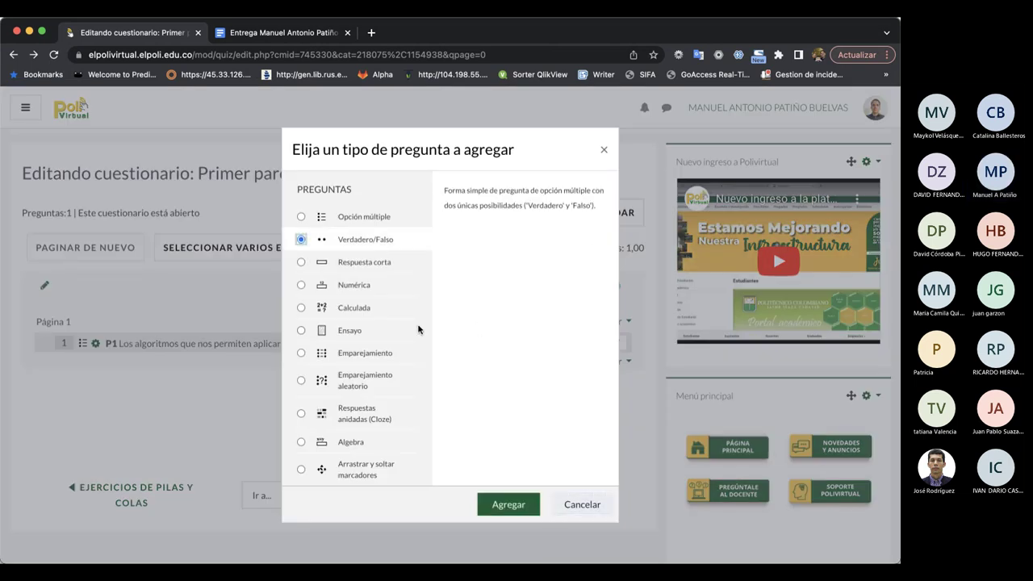
click(515, 509)
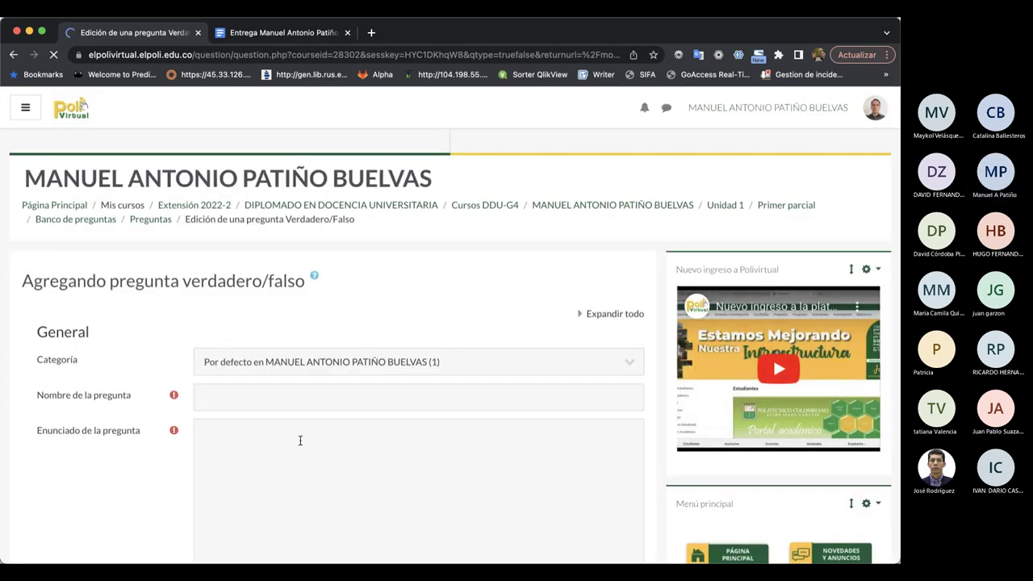
Name the true/false question "P2" and set its category to "Por defecto en Primer parcial".
click(256, 402)
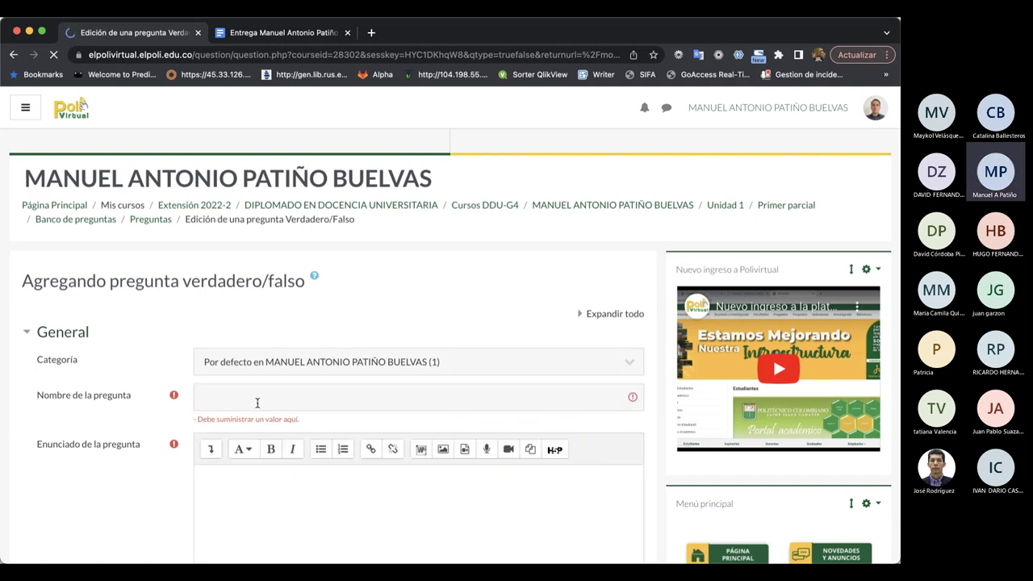
click(258, 403)
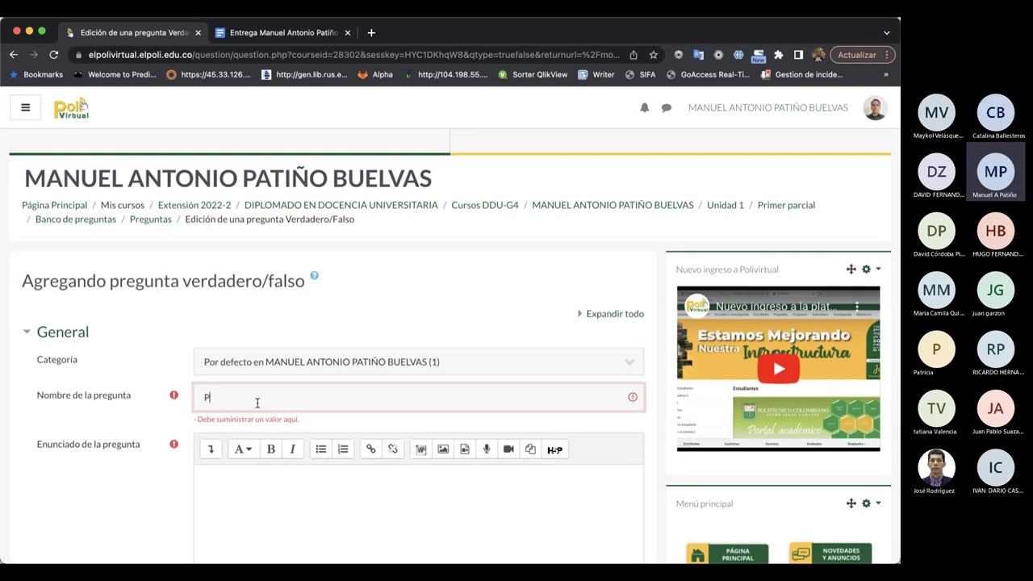
scroll(257, 403, down, 2)
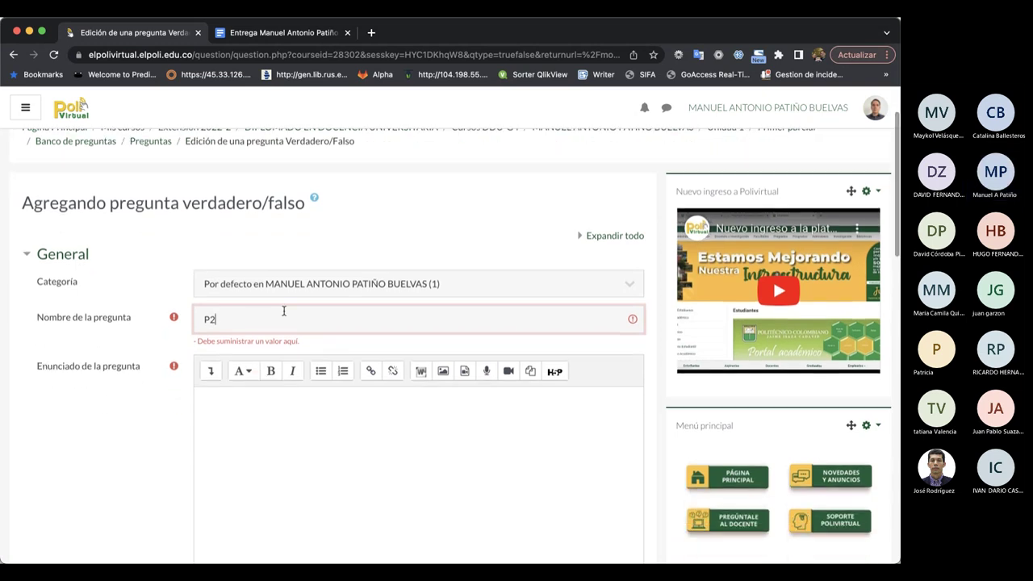
click(287, 291)
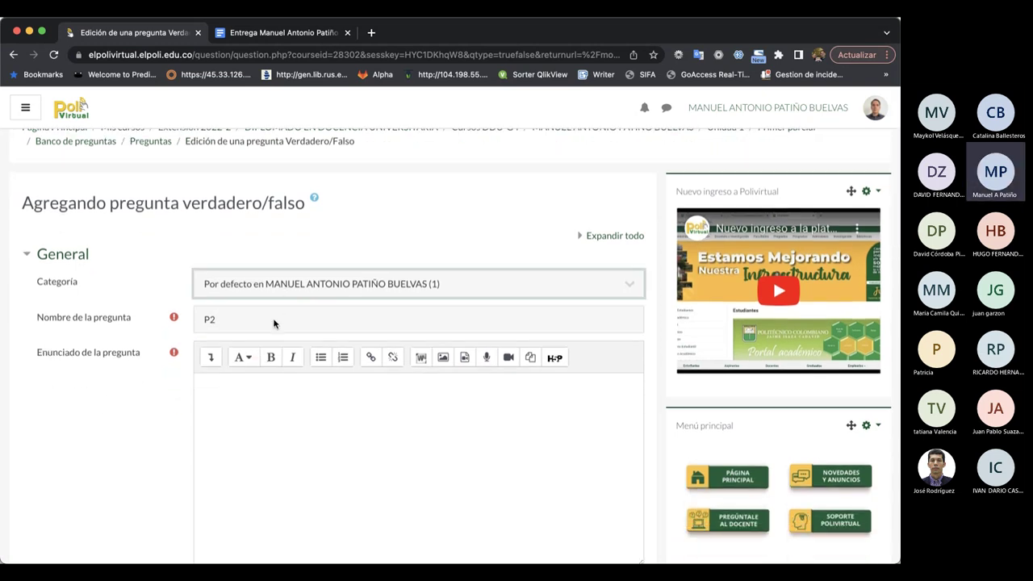
click(286, 262)
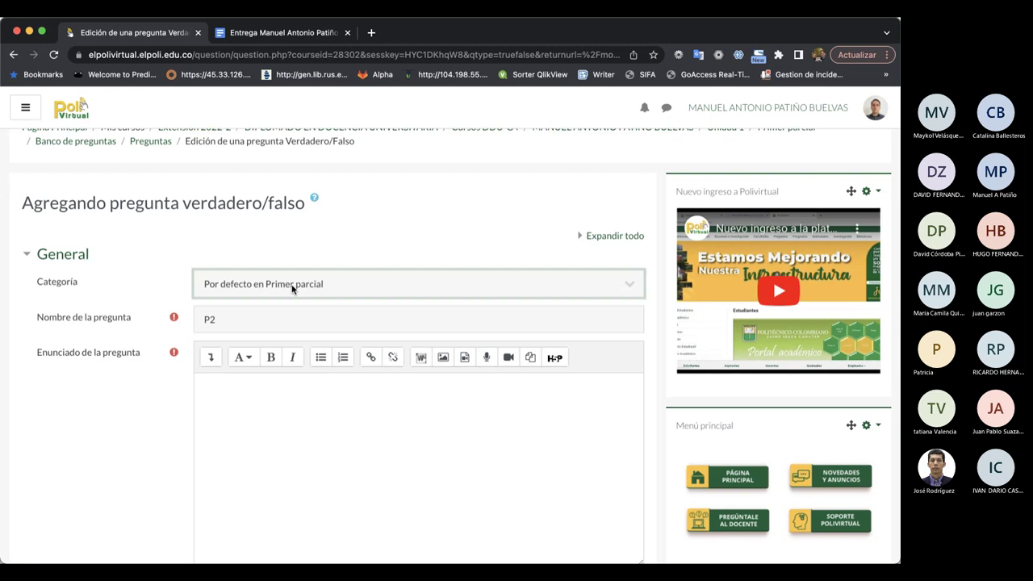
Write the P2 question statement "Los algoritmos de recusrividad nos permiten realizar búsquedas con un ordenamiento rápido.".
scroll(293, 289, down, 2)
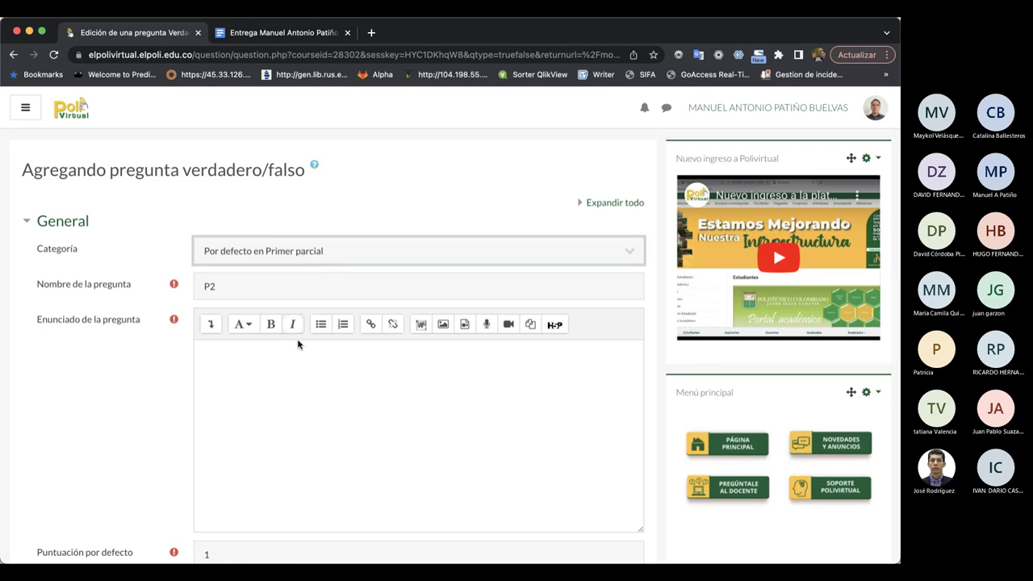
click(282, 361)
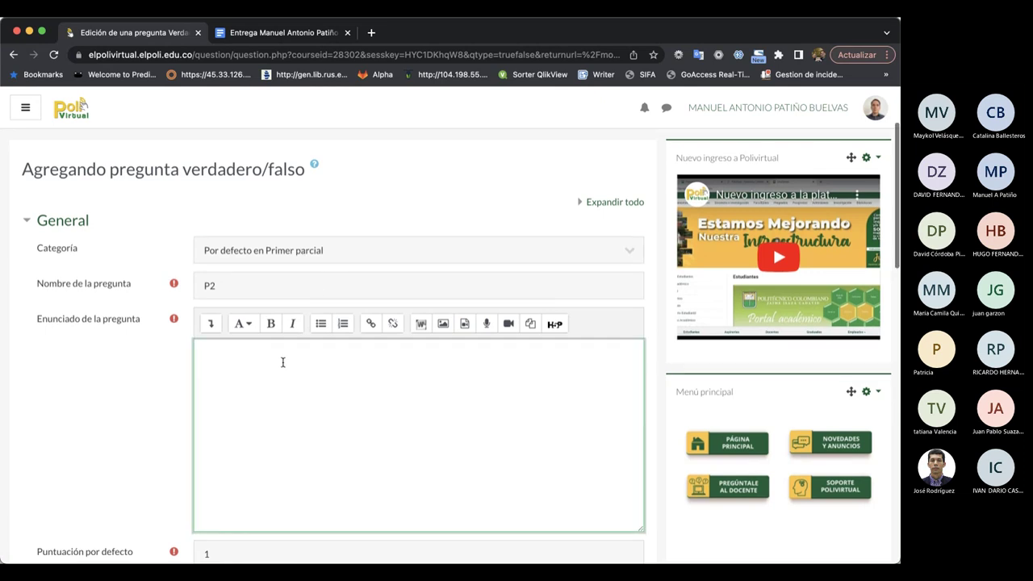
scroll(283, 361, down, 1)
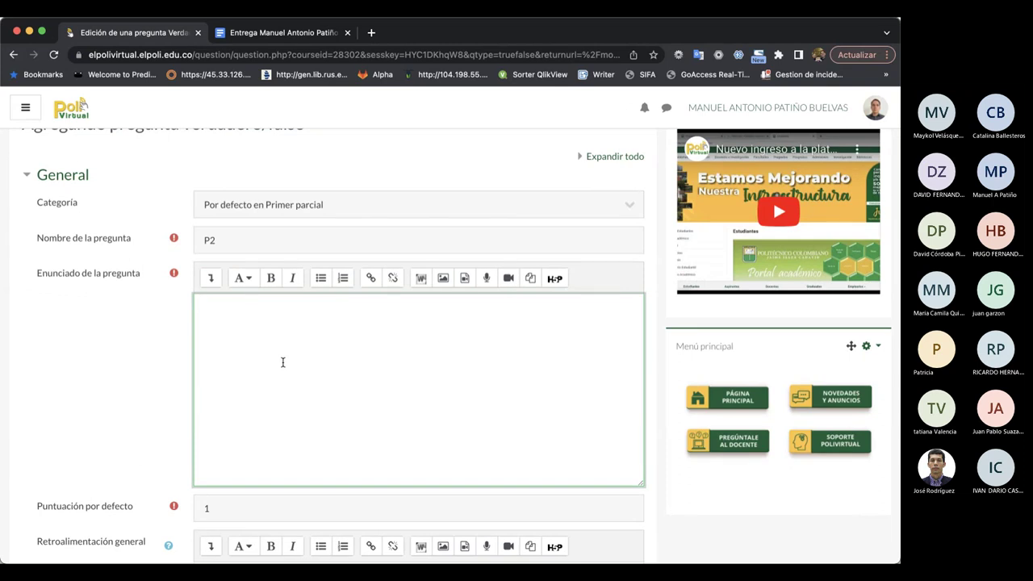
text(Los algori)
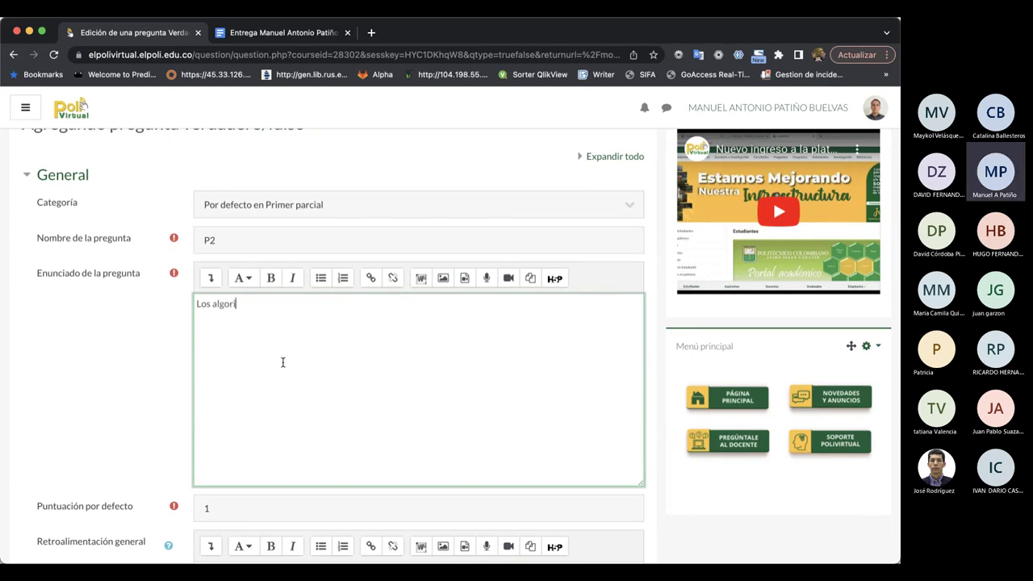
text(tmos de recusrividad nos permiten )
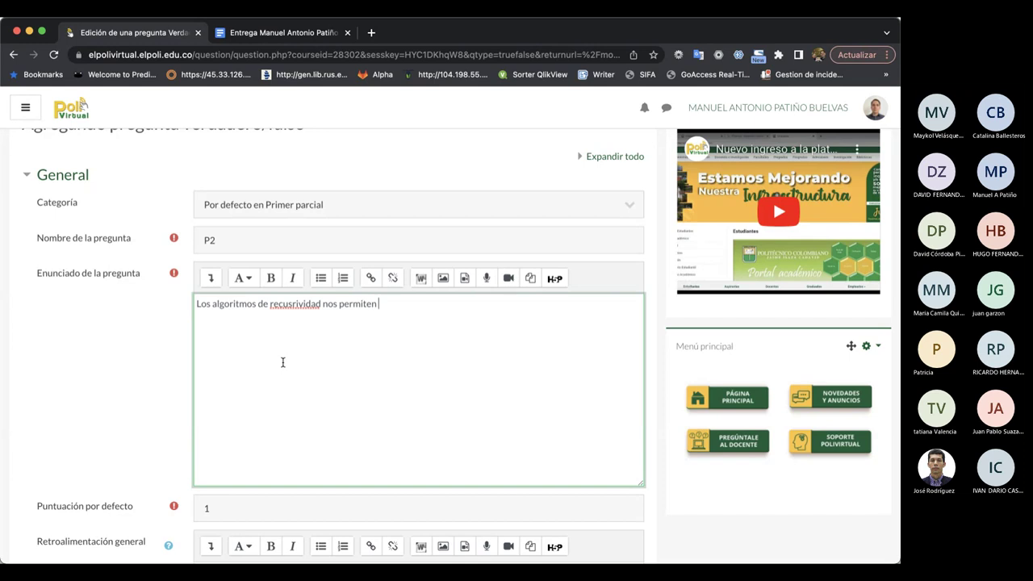
text(realizar búsquedas)
text(con )
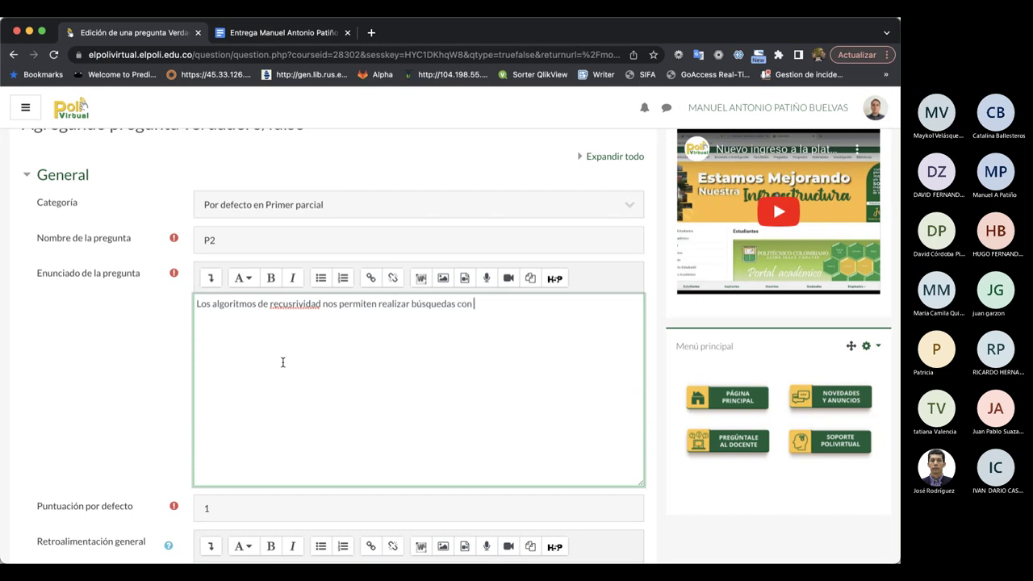
text(un ordenamiento r)
text(ápido.)
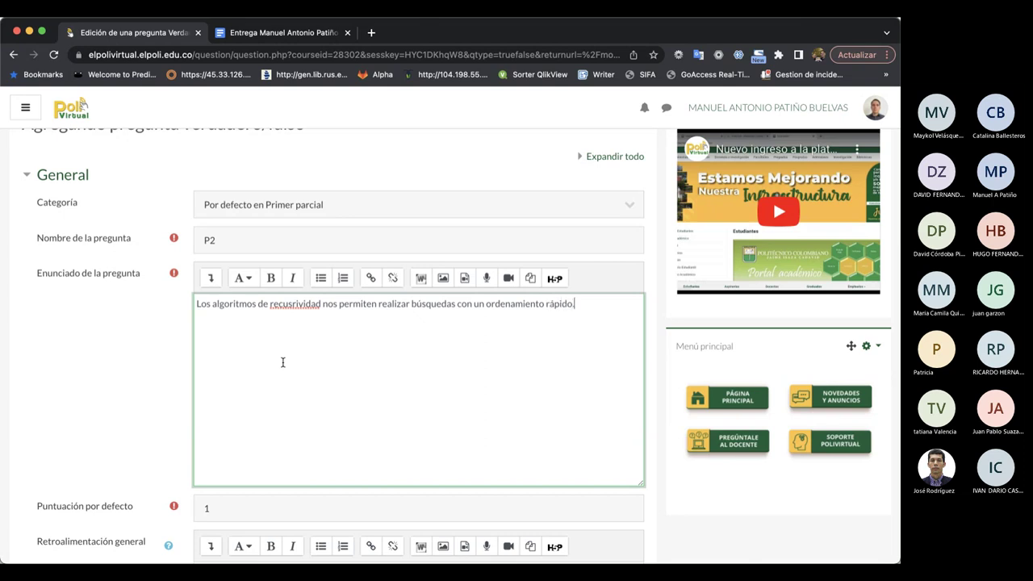
Review the P2 statement, default score, general feedback and correct answer fields of the true/false question.
scroll(258, 420, down, 2)
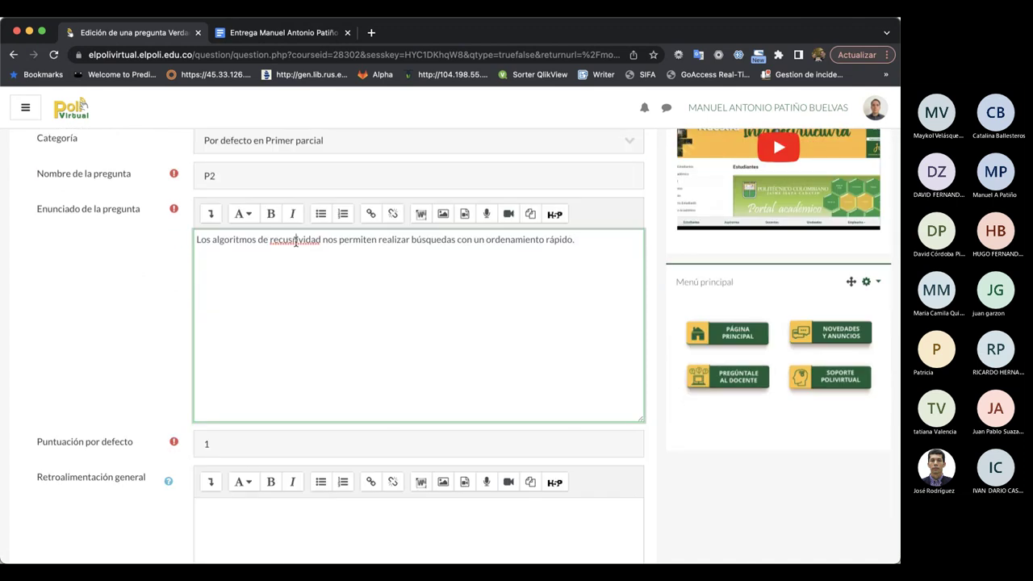
double_click(296, 241)
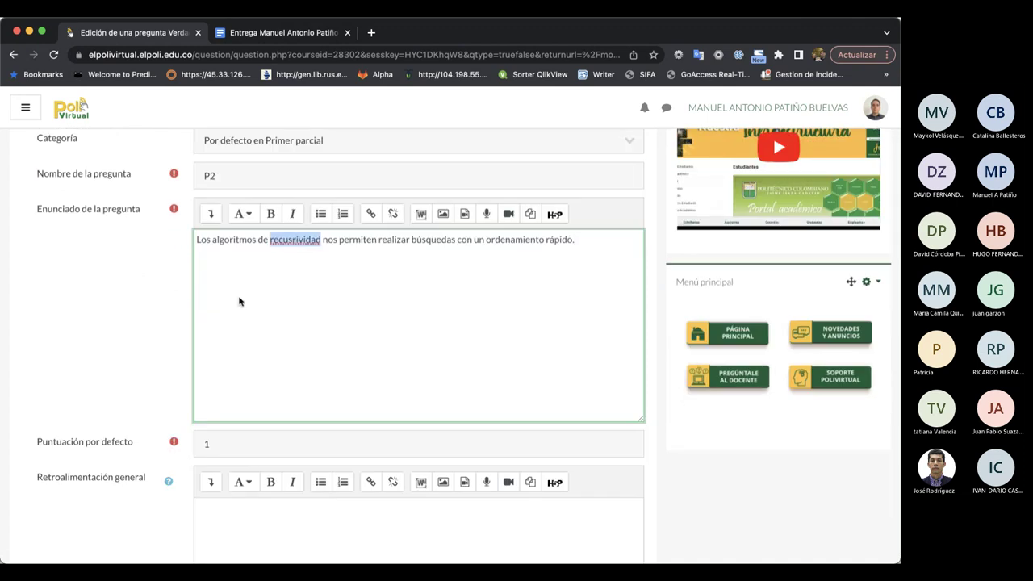
scroll(247, 347, down, 1)
click(247, 350)
scroll(247, 407, down, 2)
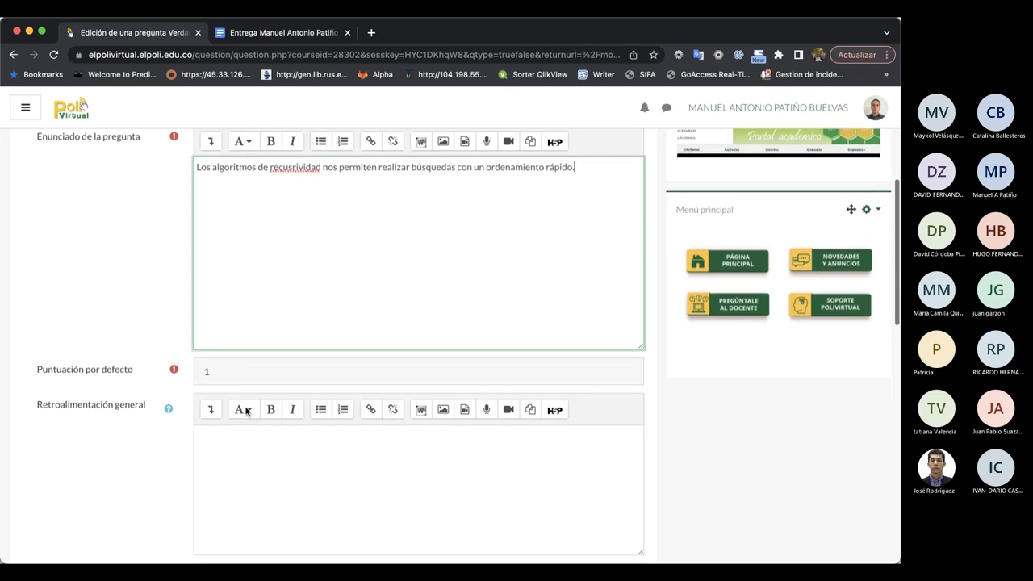
click(260, 447)
scroll(260, 447, down, 1)
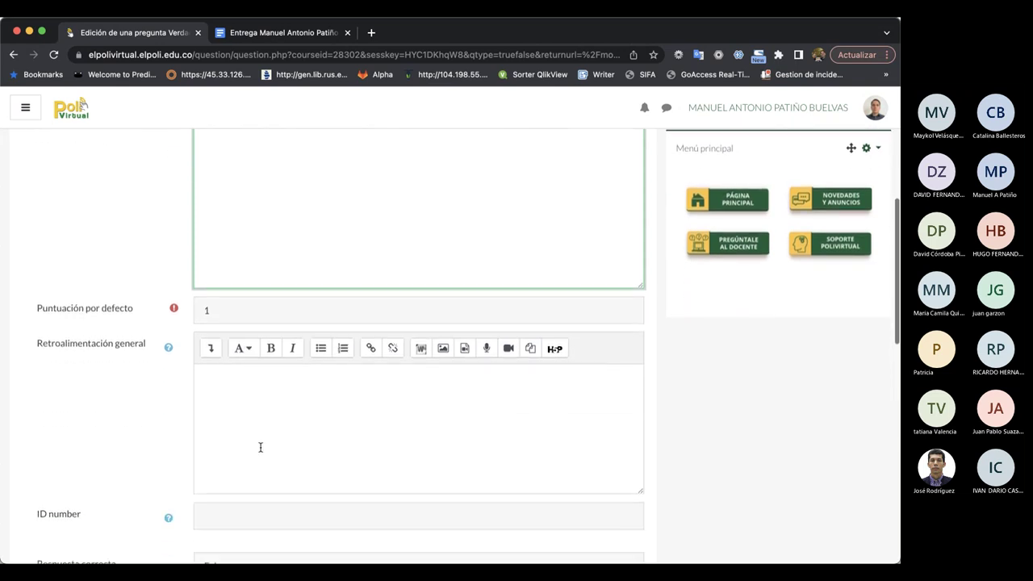
scroll(260, 447, down, 2)
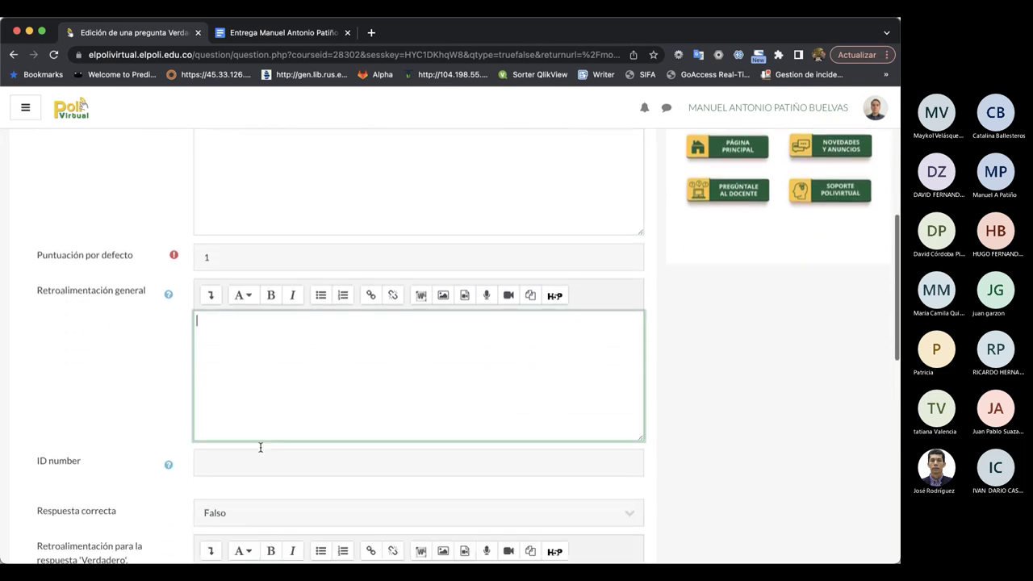
scroll(260, 447, down, 1)
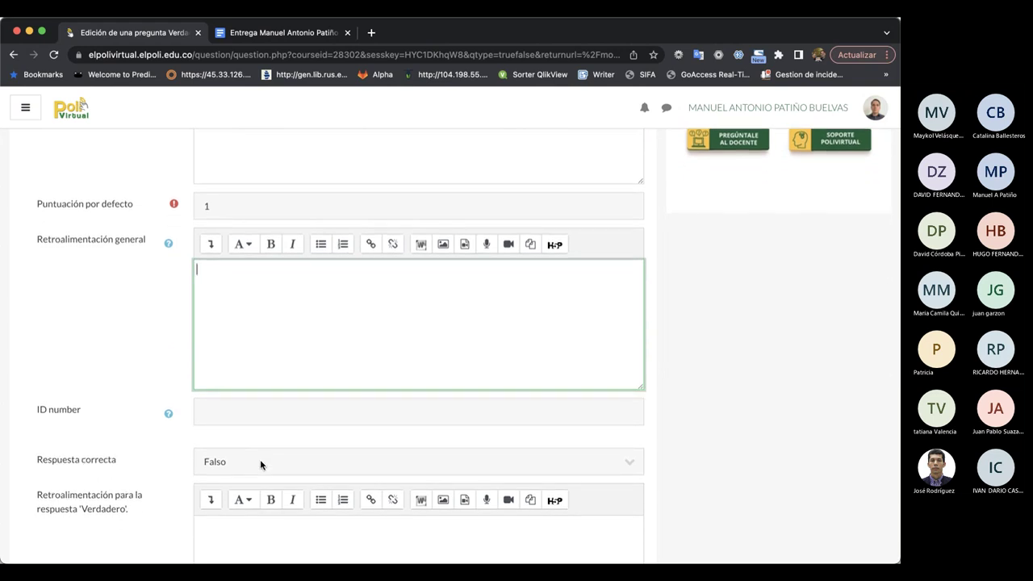
scroll(260, 462, down, 2)
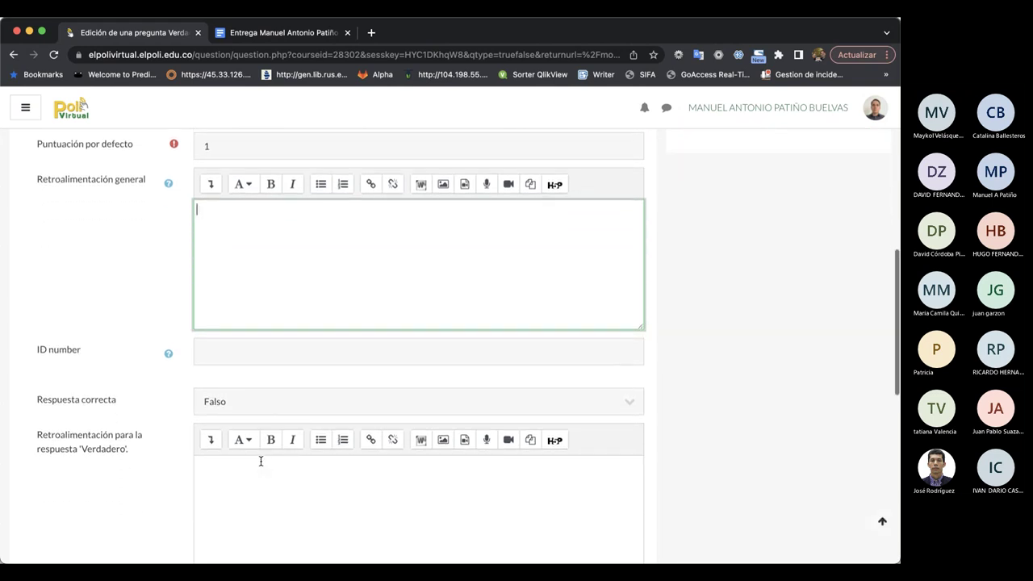
scroll(261, 461, down, 1)
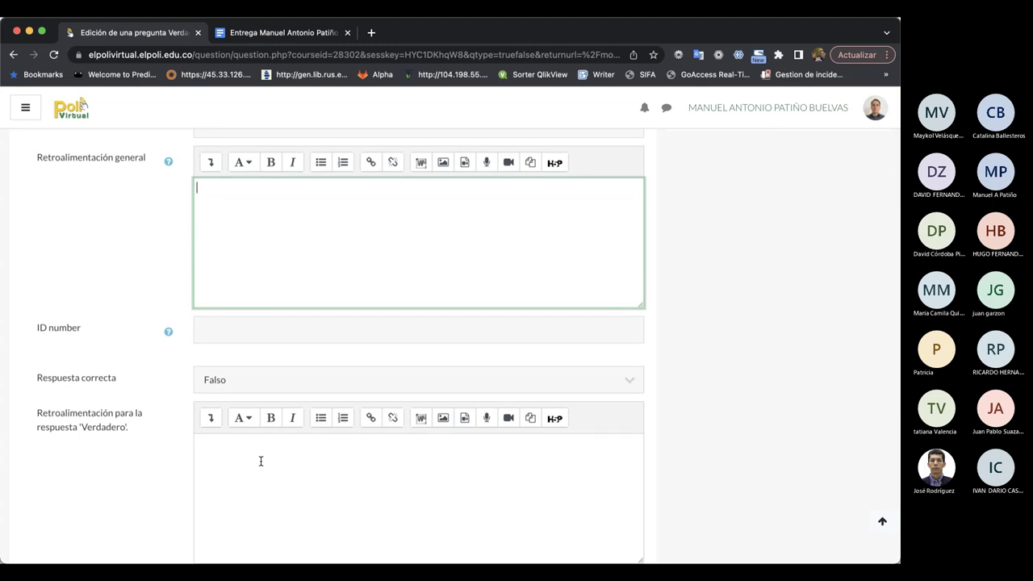
Keep Falso as the correct answer, leave both answer feedbacks empty and save the true/false question.
scroll(261, 461, down, 2)
click(241, 341)
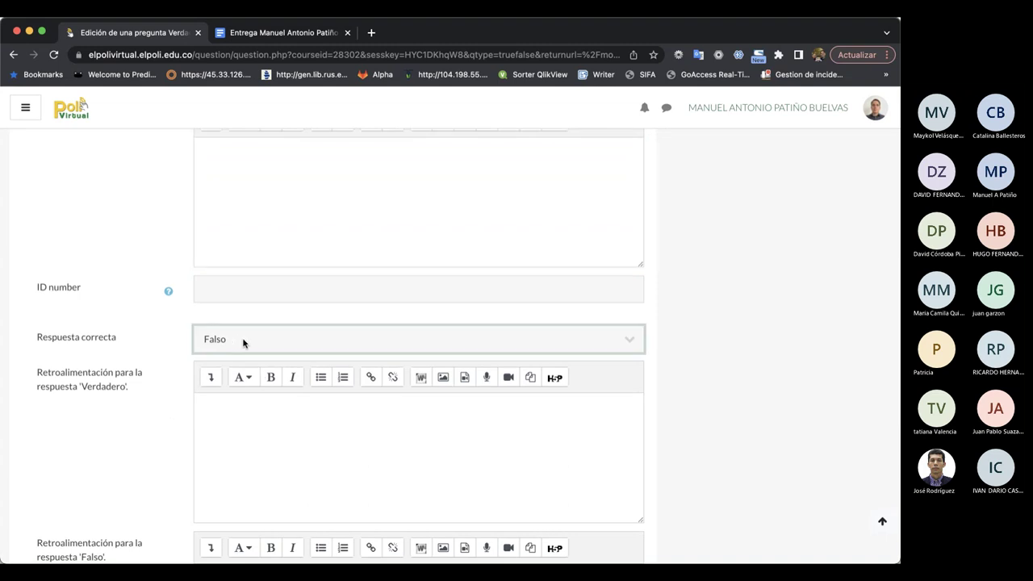
click(229, 451)
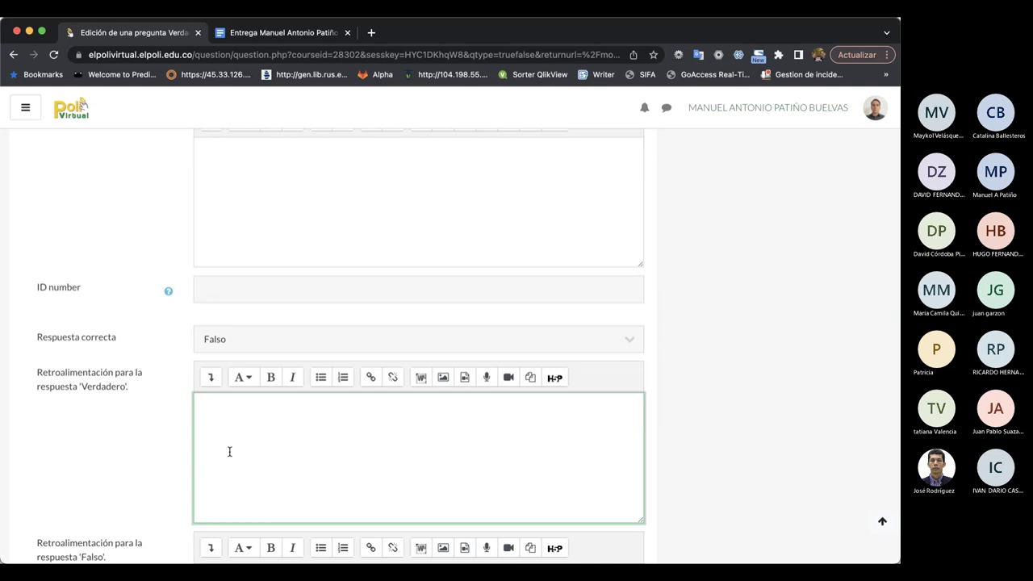
scroll(229, 452, up, 2)
scroll(229, 451, down, 4)
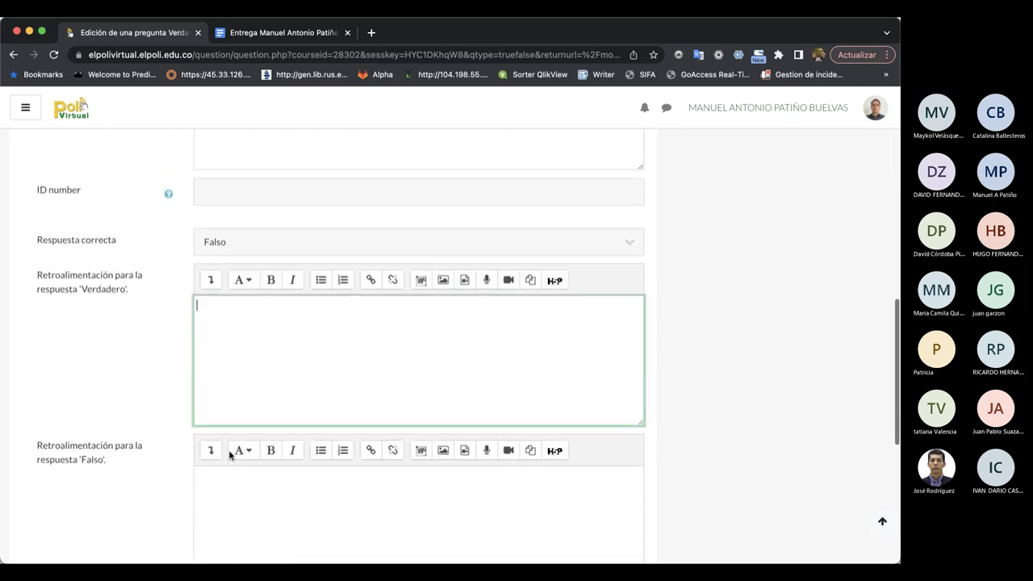
scroll(230, 452, down, 2)
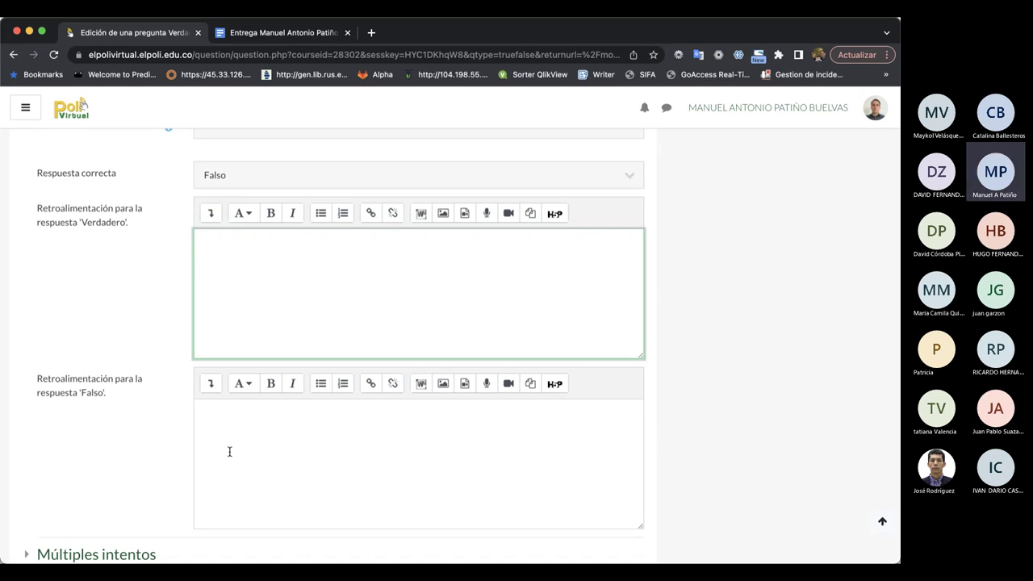
scroll(229, 451, down, 4)
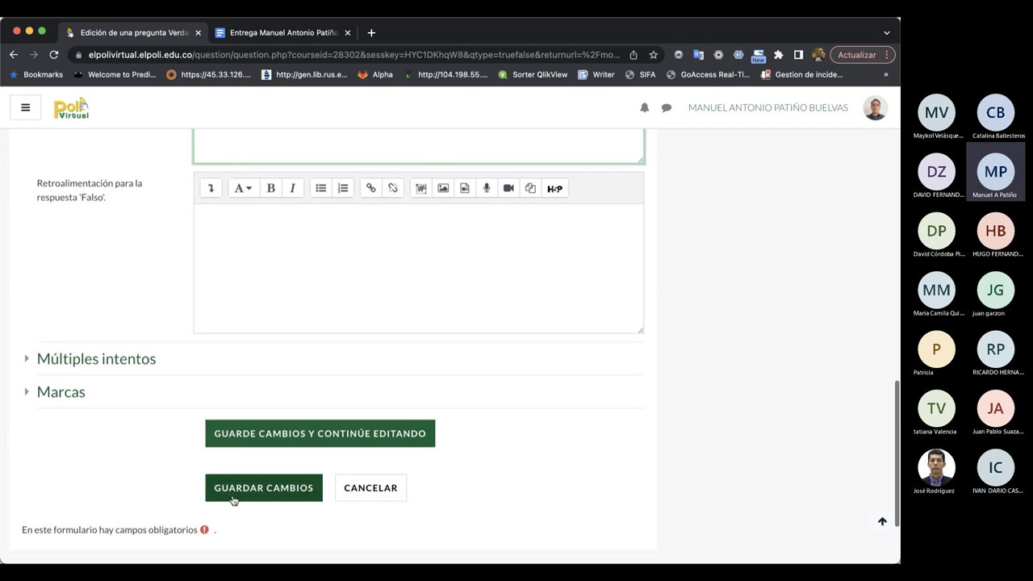
click(252, 493)
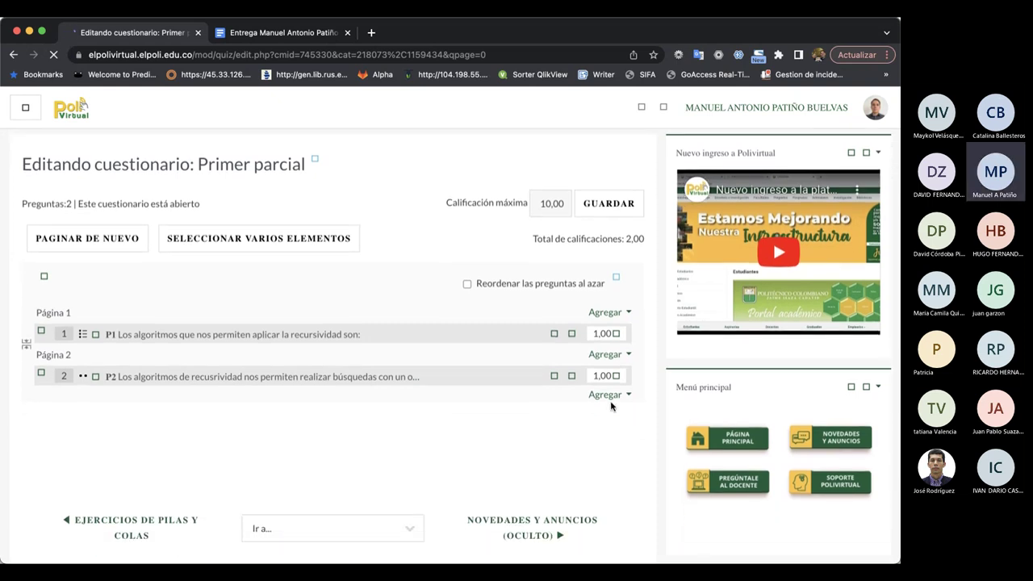
Add a new question of type Ensayo after P2 at the end of the Primer parcial quiz.
click(619, 396)
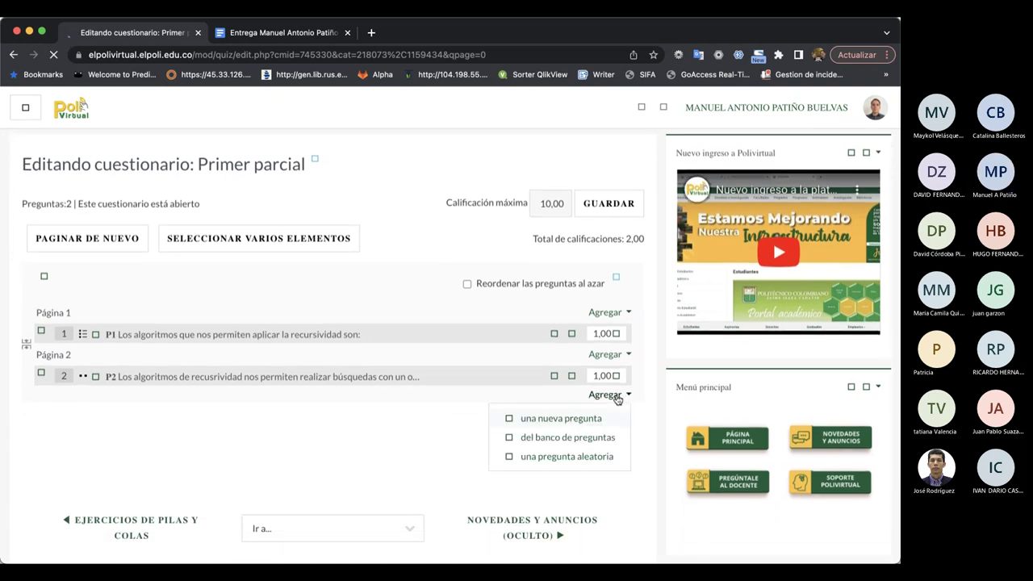
click(580, 418)
click(328, 333)
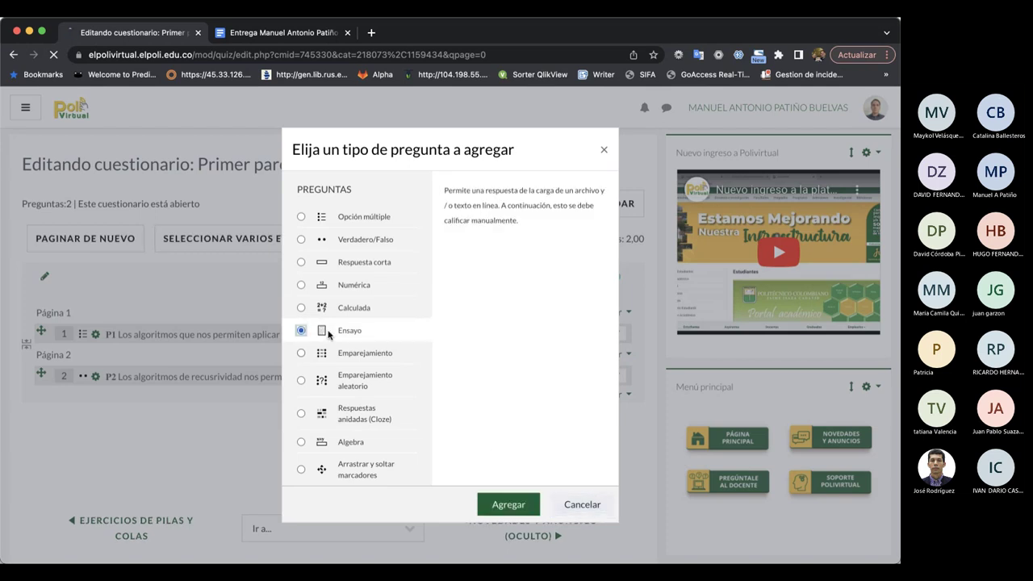
click(508, 504)
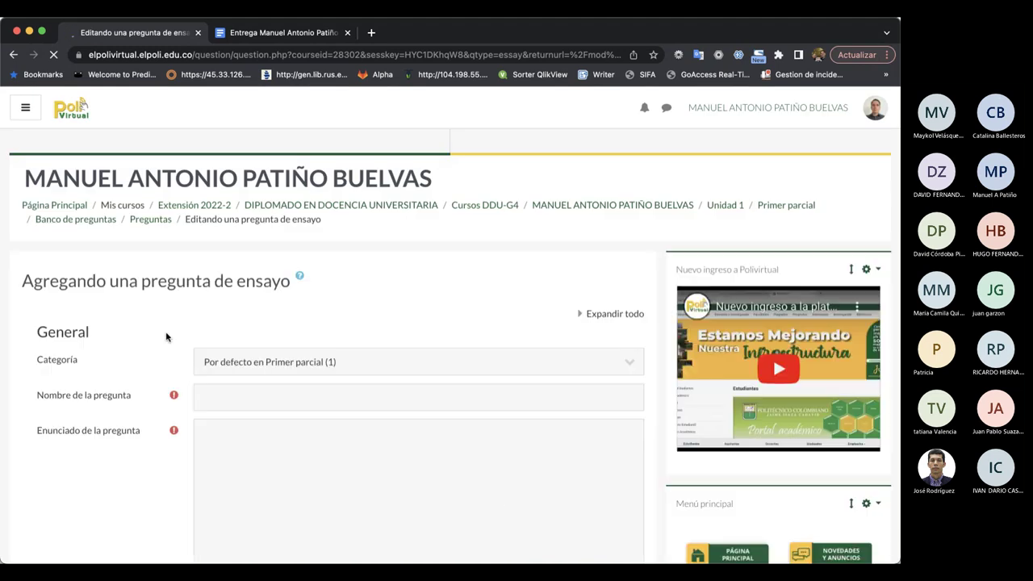
Name the essay question P3.
scroll(166, 337, down, 1)
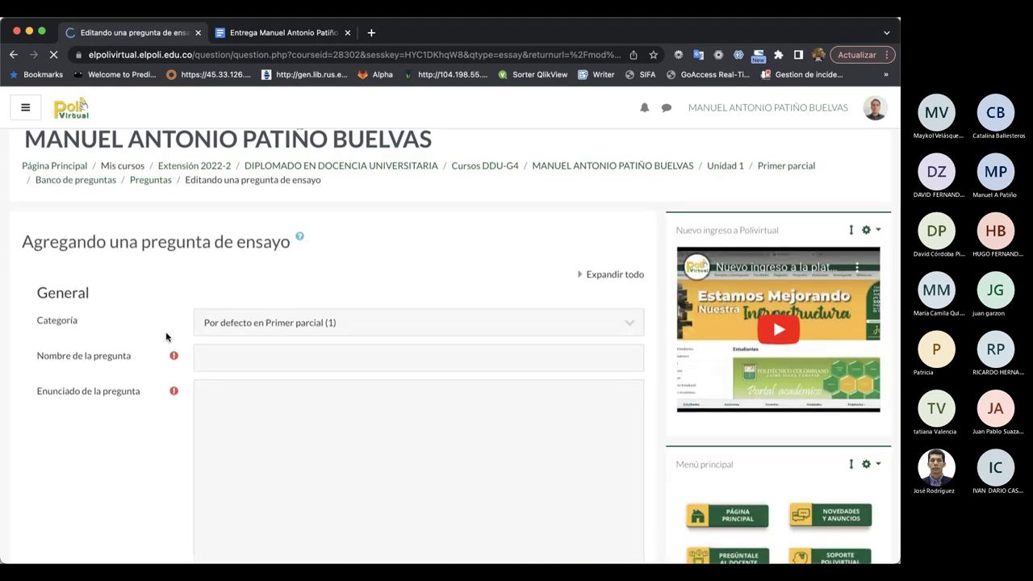
scroll(167, 335, down, 1)
click(239, 332)
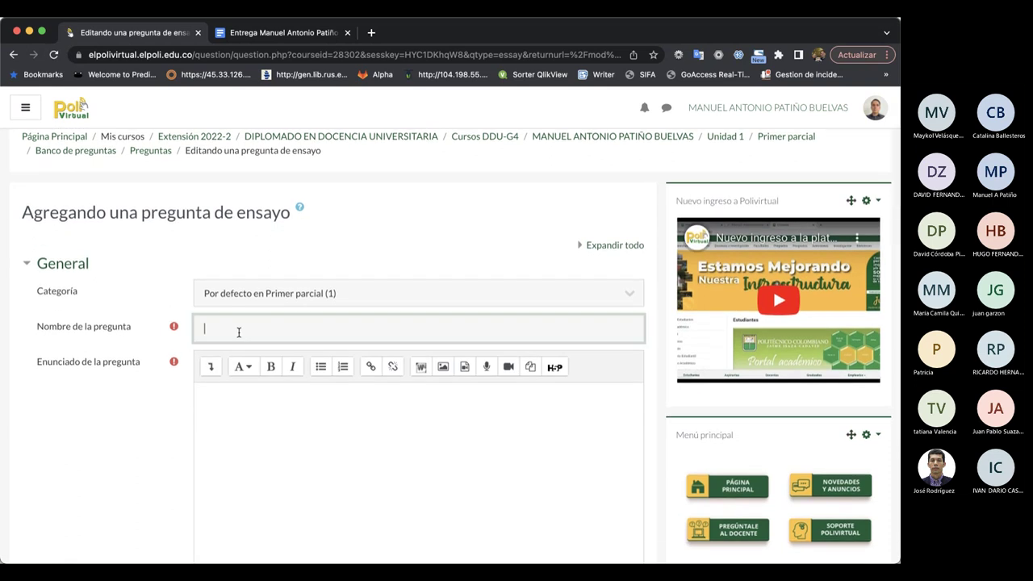
text(P3)
Begin the essay question's statement with "Aquí deberas subir el desarrollo del".
click(231, 406)
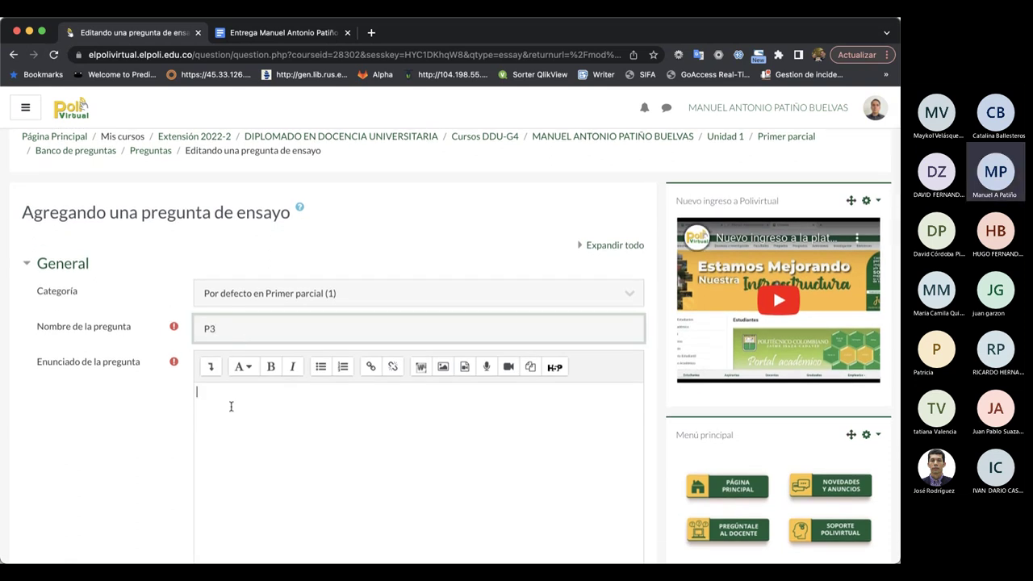
scroll(158, 406, down, 3)
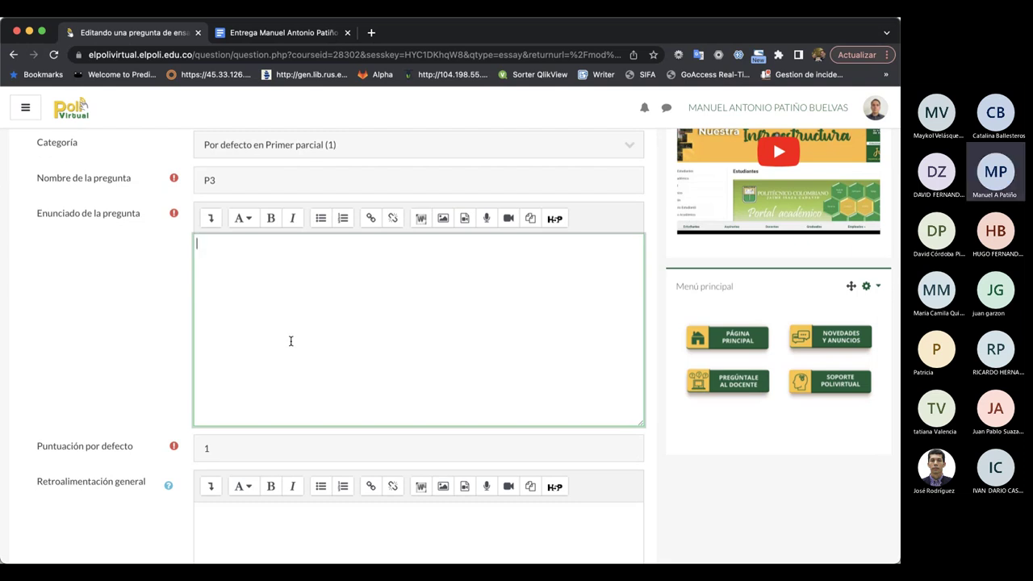
text(Aquí deb)
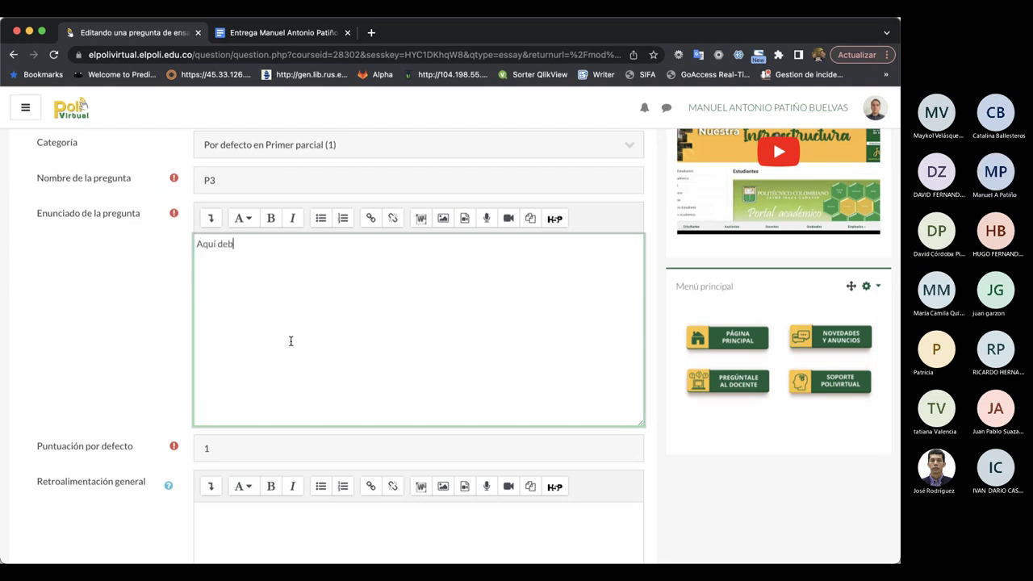
text(eras subir e)
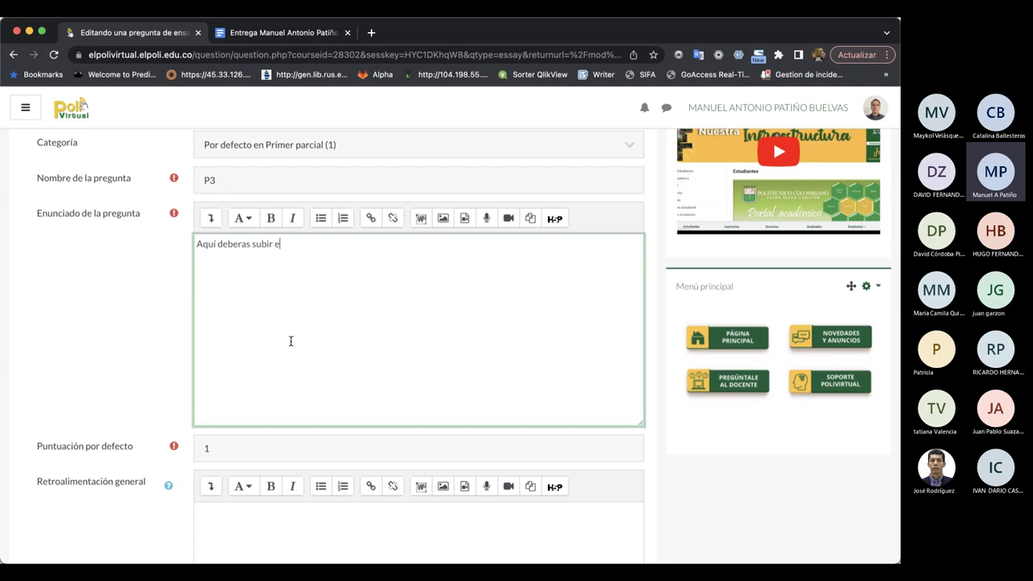
text(l desarrollo del)
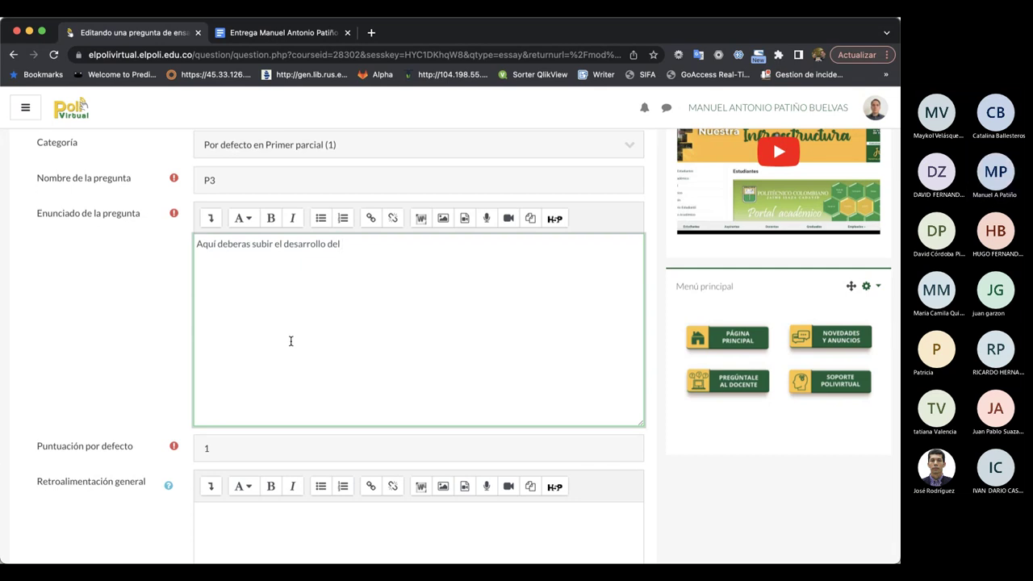
Replace "desarrollo del" in the essay statement with "pseudocodigo del algoritmo".
key(shift+alt+Left)
key(shift+alt+Left)
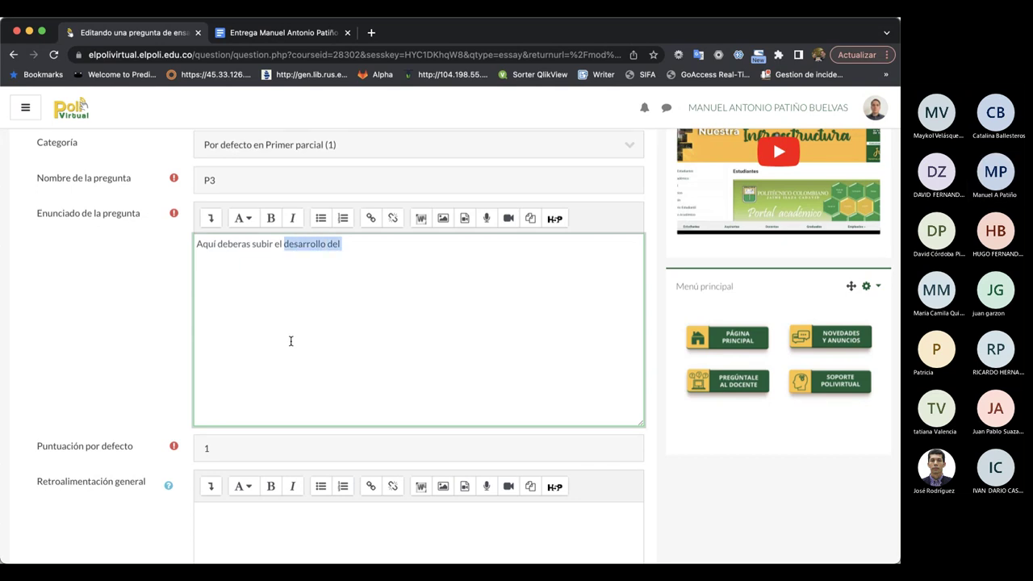
text(pseudoco)
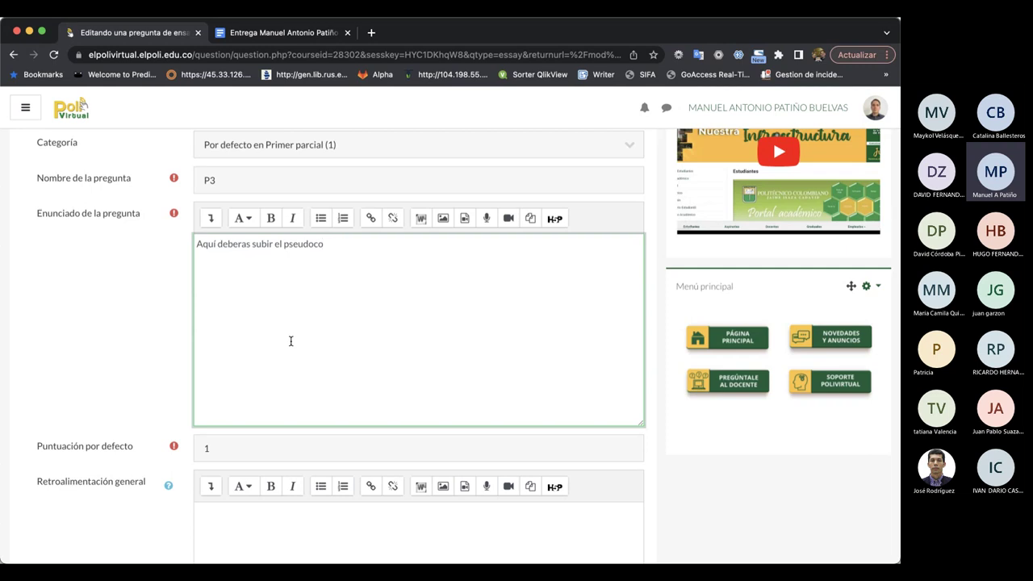
text(digo de)
text( un al)
key(shift+alt+Left)
key(shift+alt+Left)
key(BackSpace)
key(BackSpace)
text(l algoritmo)
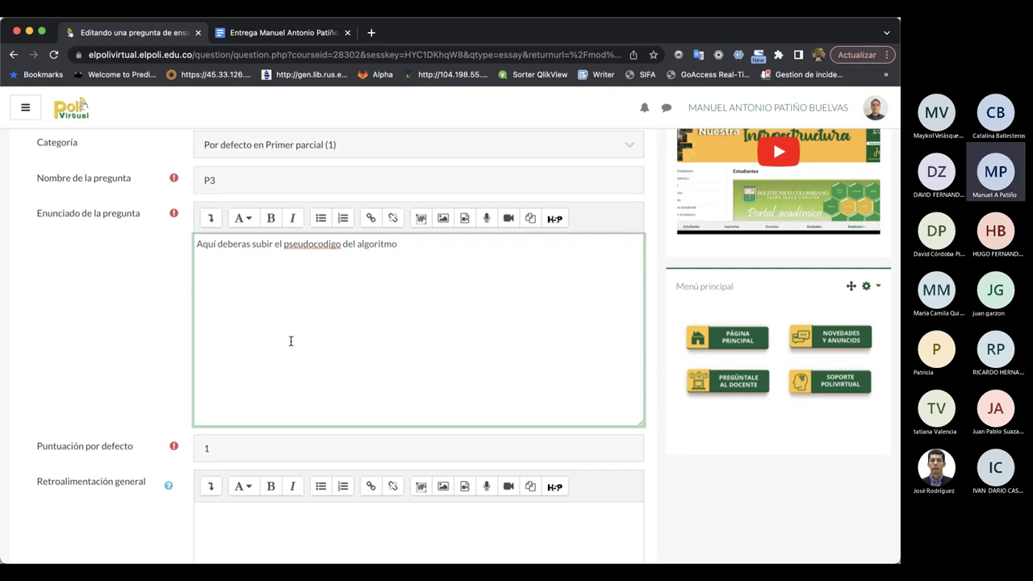
Complete the essay statement with "de Torres de hanoi aplicando recursividad." after "algoritmo".
text( de)
text(Torres de.)
key(BackSpace)
text(hanoi en)
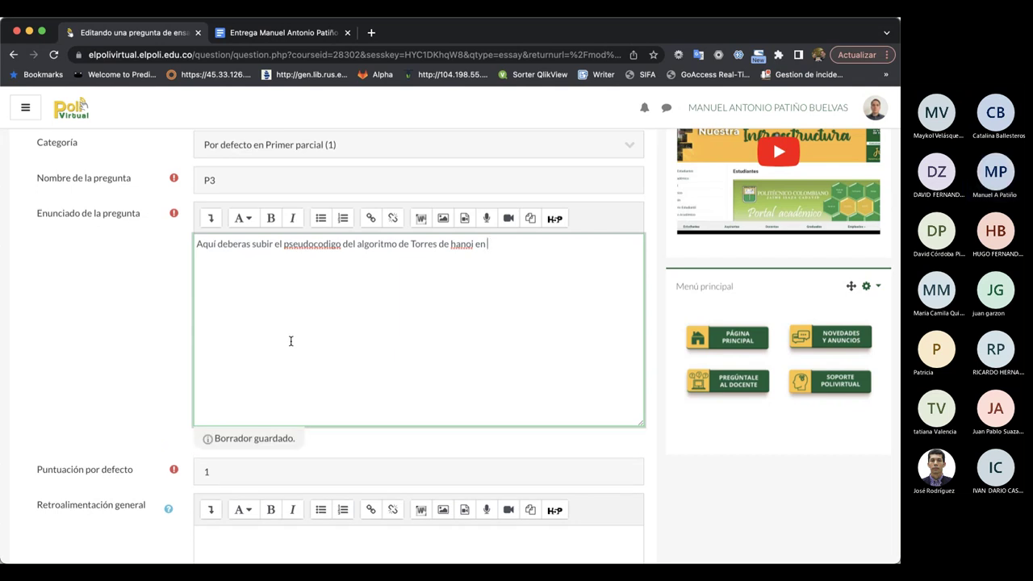
key(BackSpace)
key(BackSpace)
text(apl)
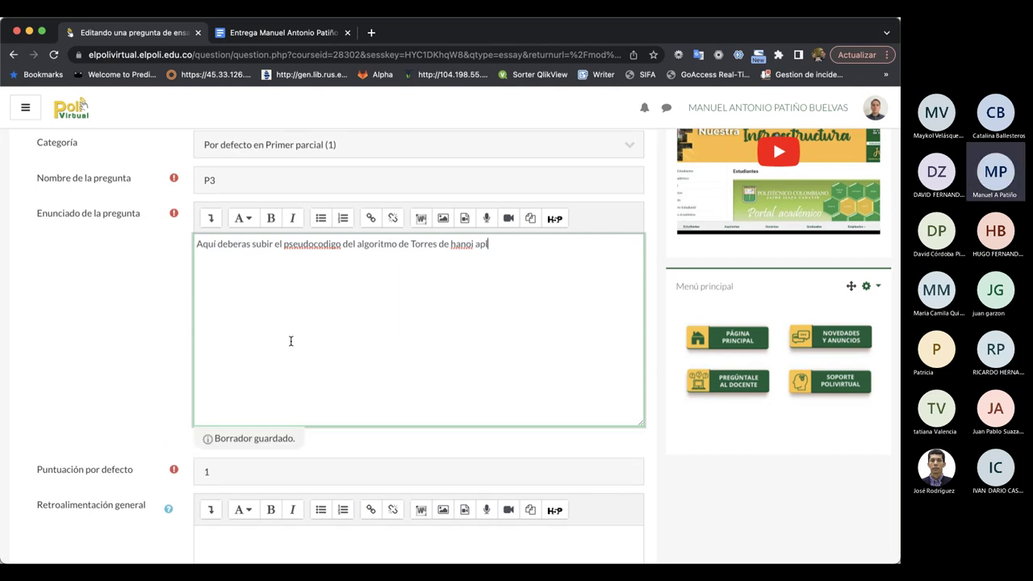
text(icando recursividad)
Review the essay's response options, including the available choices for Formato de la respuesta.
scroll(291, 342, down, 2)
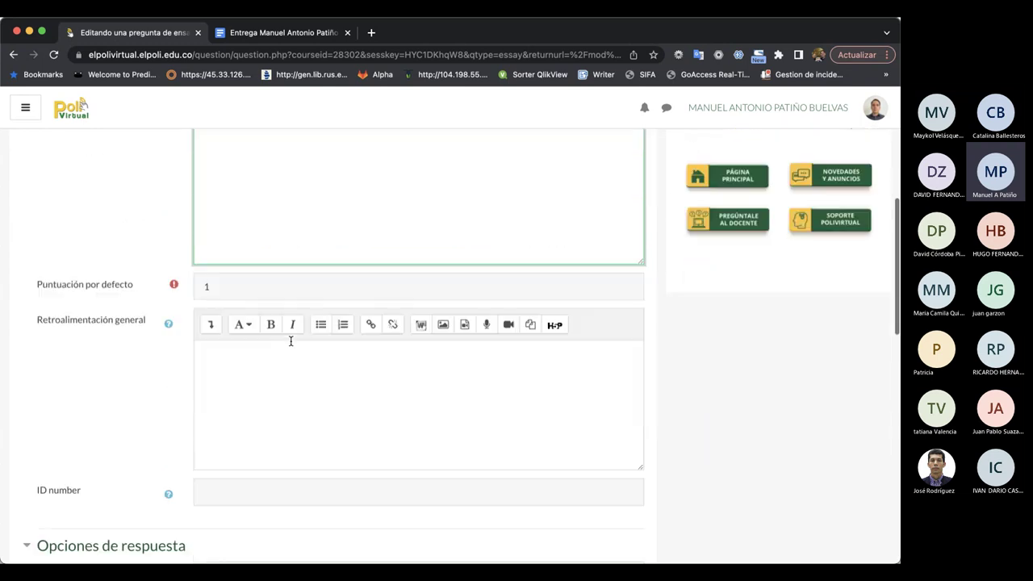
scroll(290, 342, down, 1)
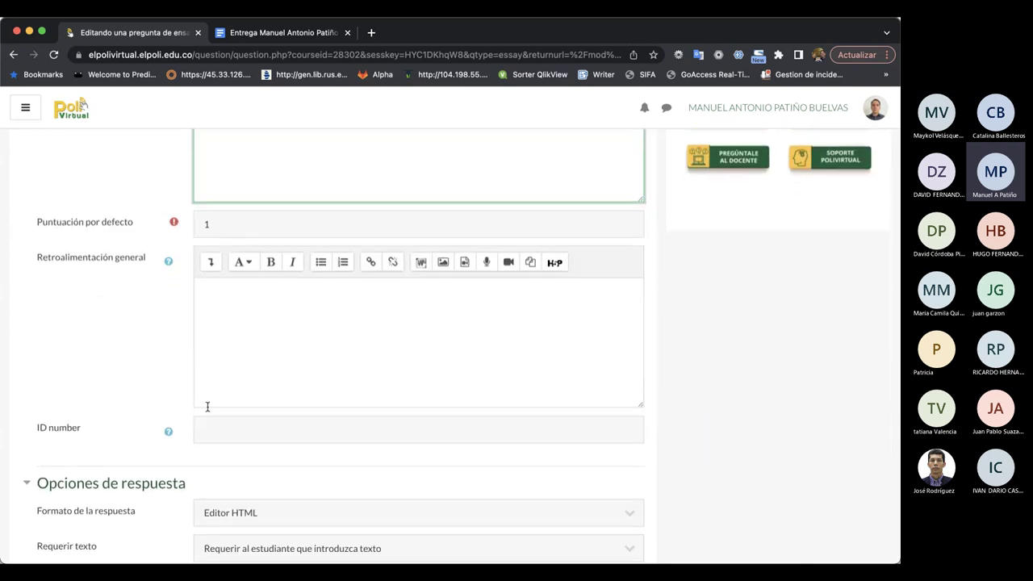
scroll(208, 407, down, 3)
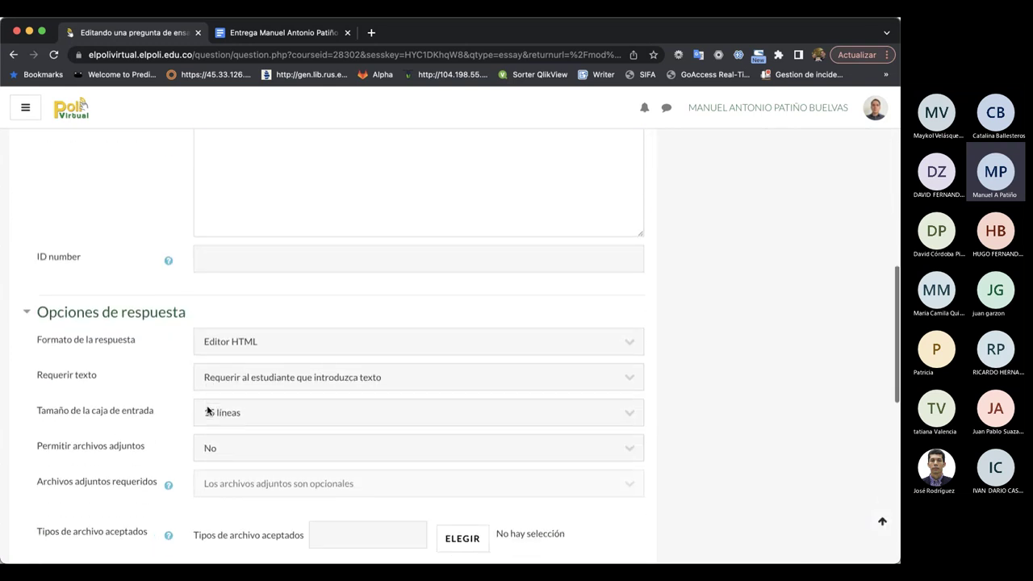
scroll(208, 412, down, 1)
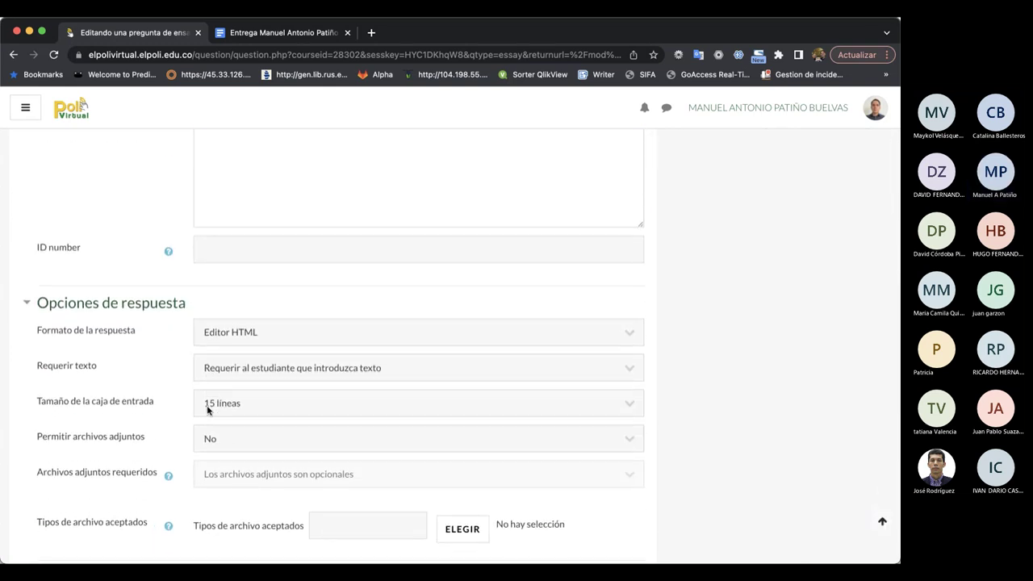
scroll(208, 411, down, 1)
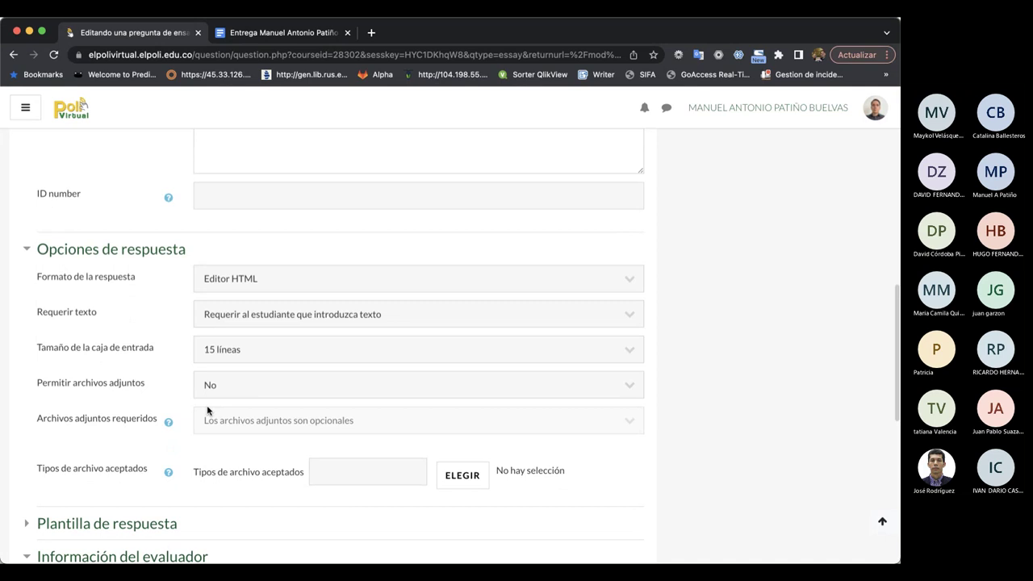
click(249, 279)
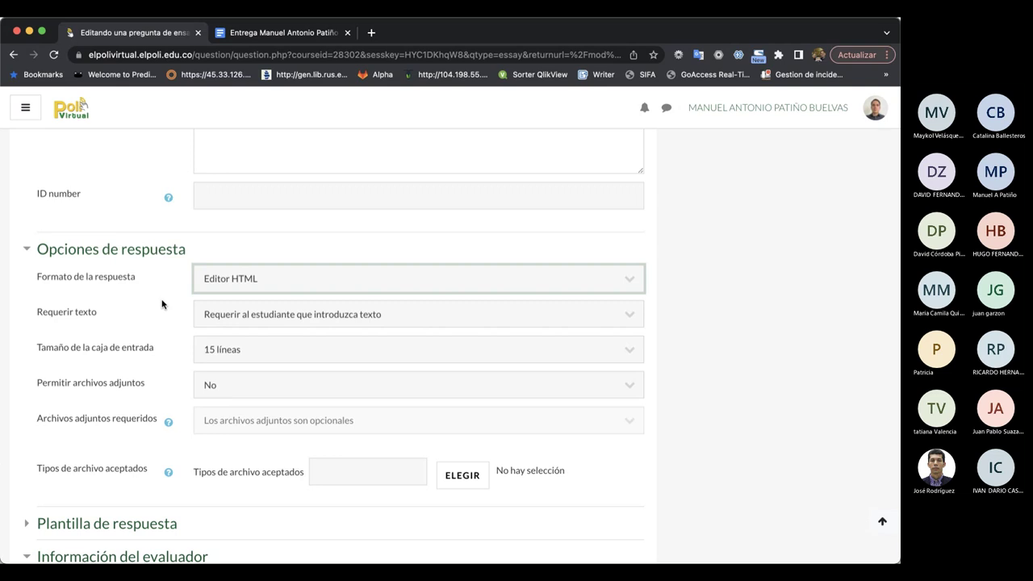
Try to choose the accepted file types for the essay response and read that setting's help.
scroll(161, 305, down, 3)
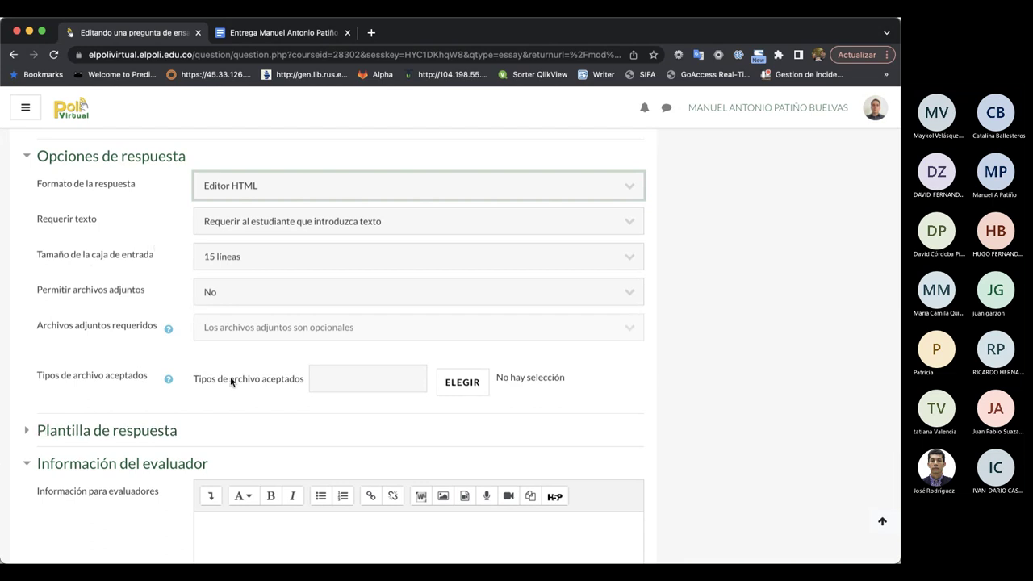
click(393, 377)
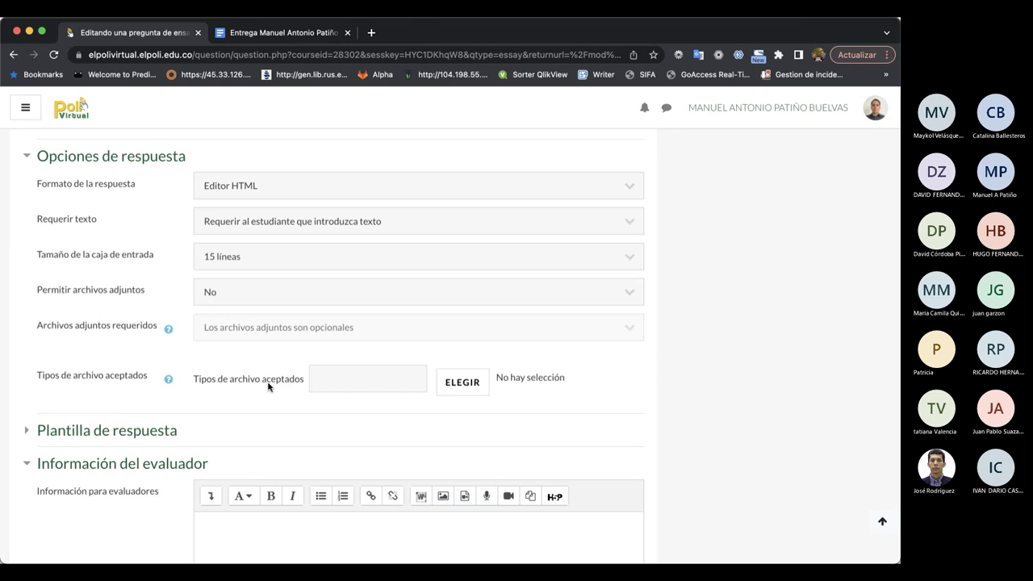
click(448, 380)
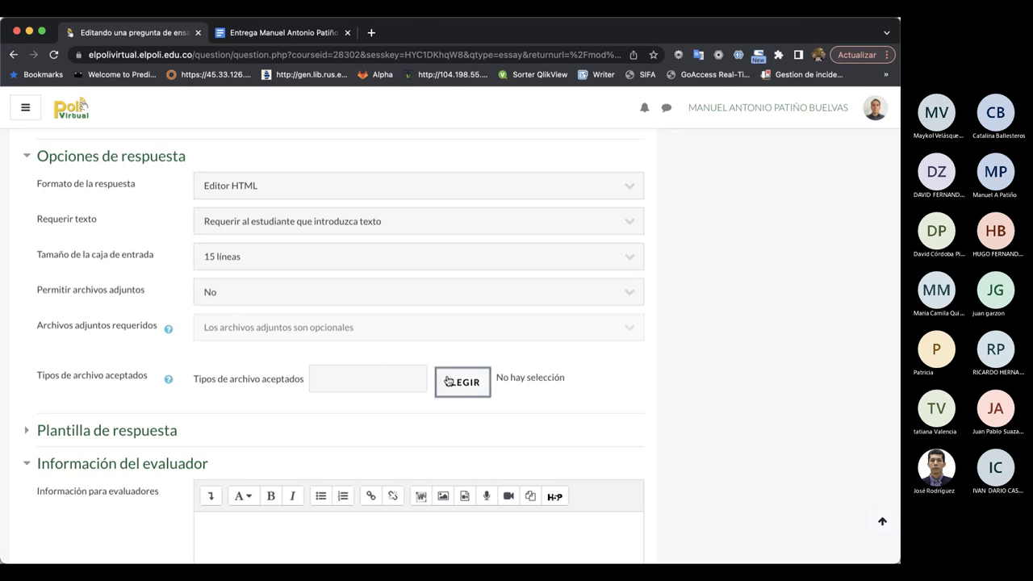
click(488, 390)
click(170, 382)
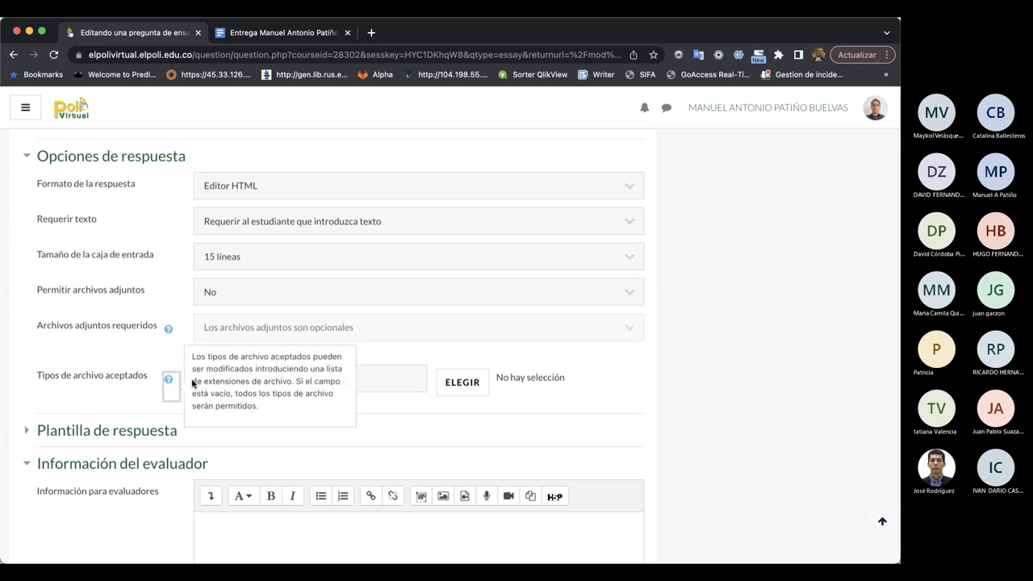
click(403, 385)
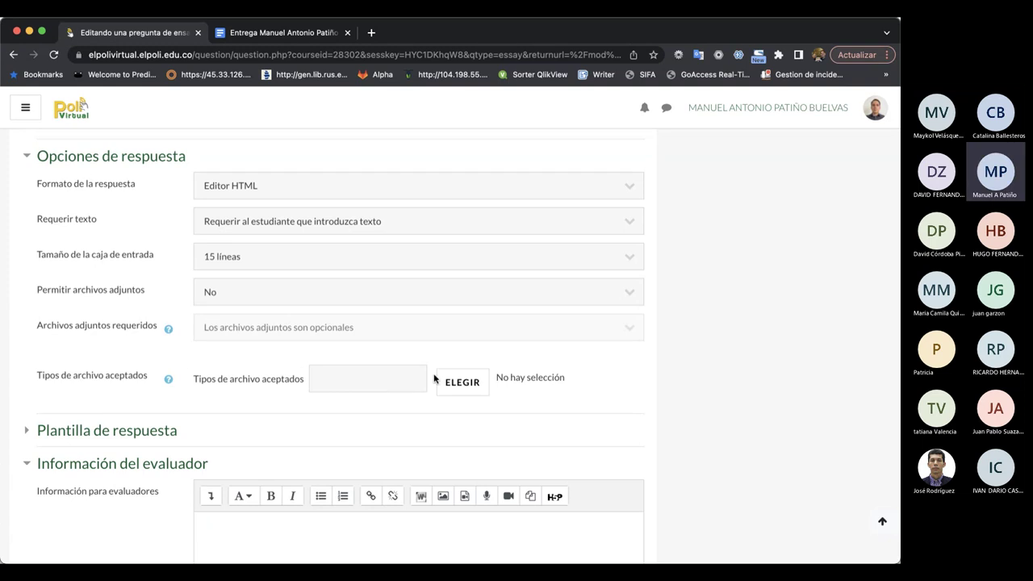
scroll(461, 383, up, 5)
scroll(460, 385, up, 5)
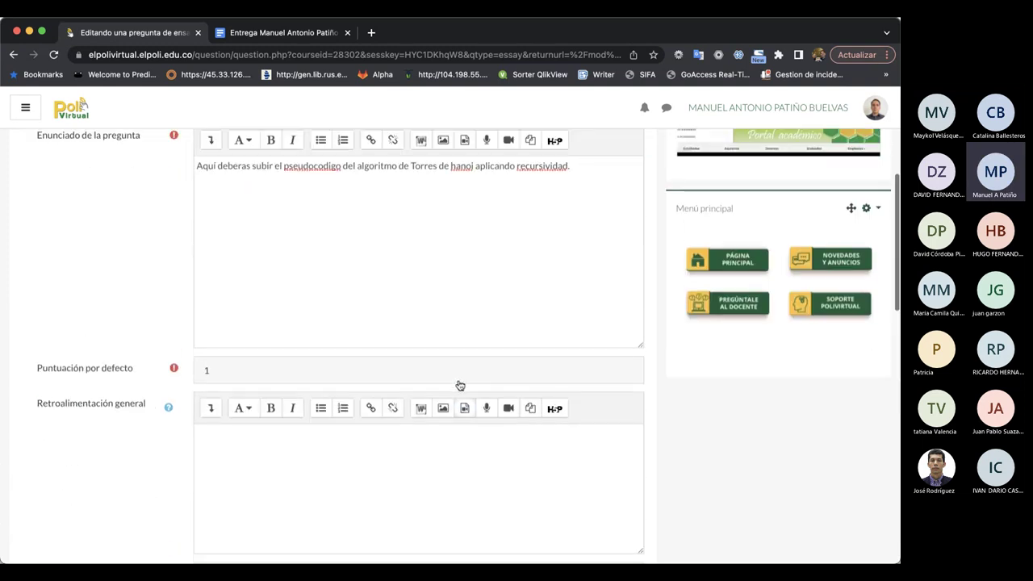
scroll(460, 385, down, 7)
scroll(468, 371, down, 3)
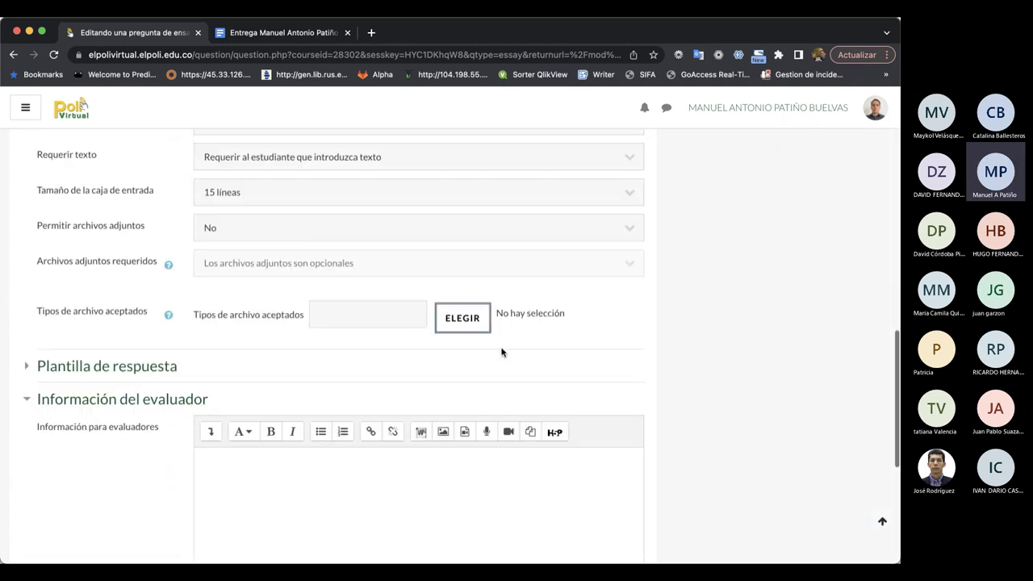
click(465, 324)
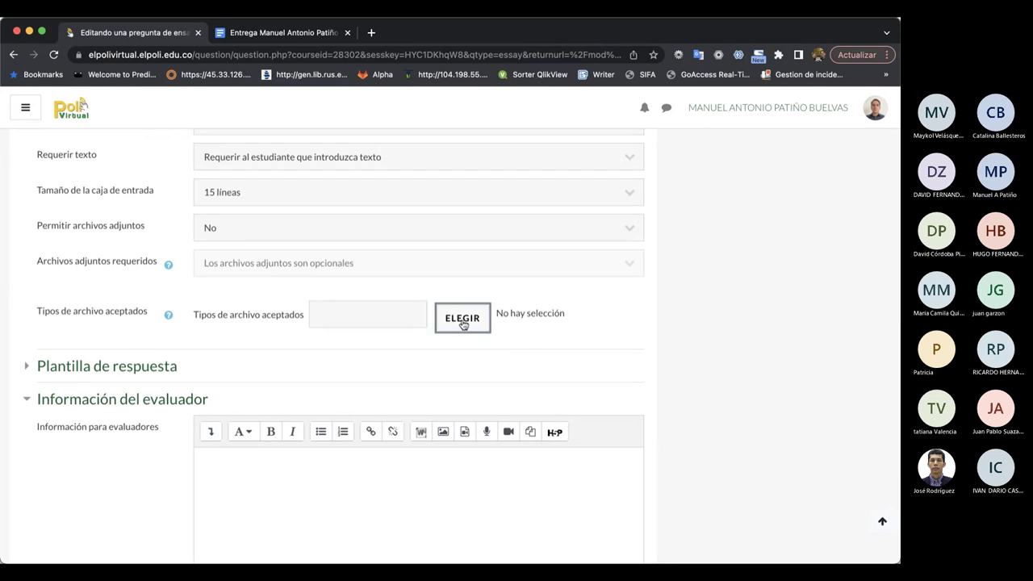
scroll(309, 237, up, 1)
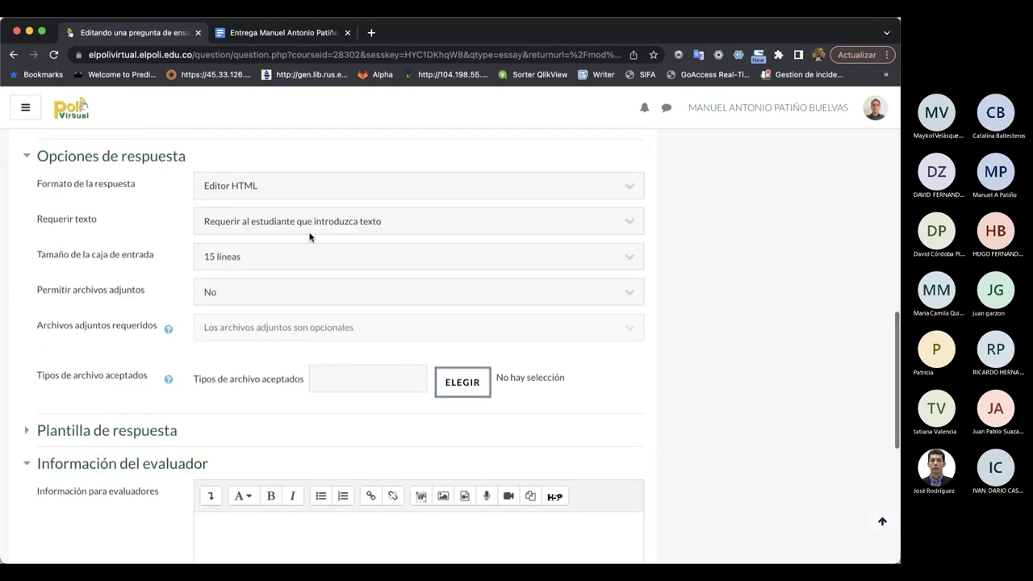
Allow attachments with Sin límite and set the accepted file types to Todos los tipos de archivo.
click(244, 289)
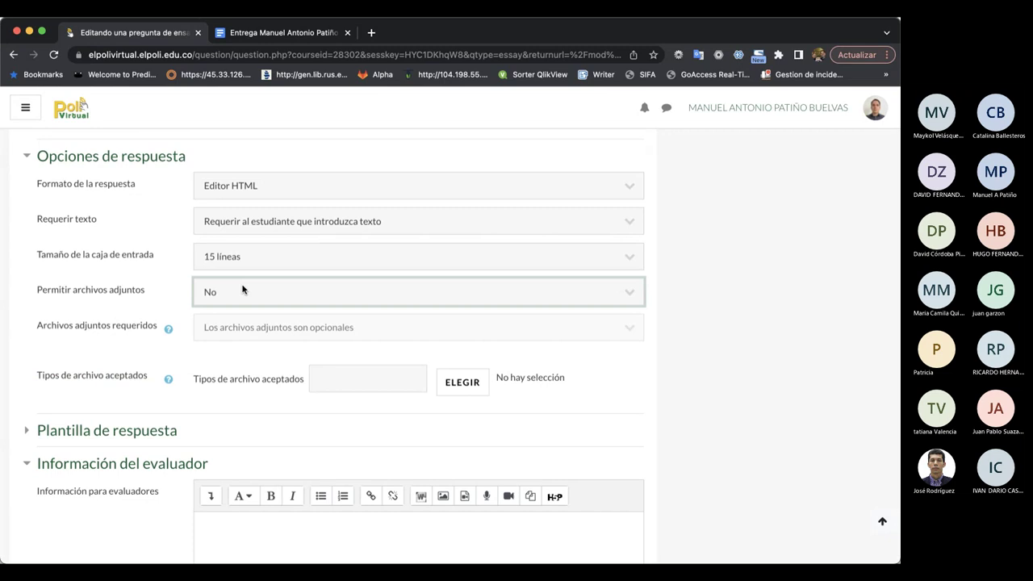
click(208, 357)
click(329, 369)
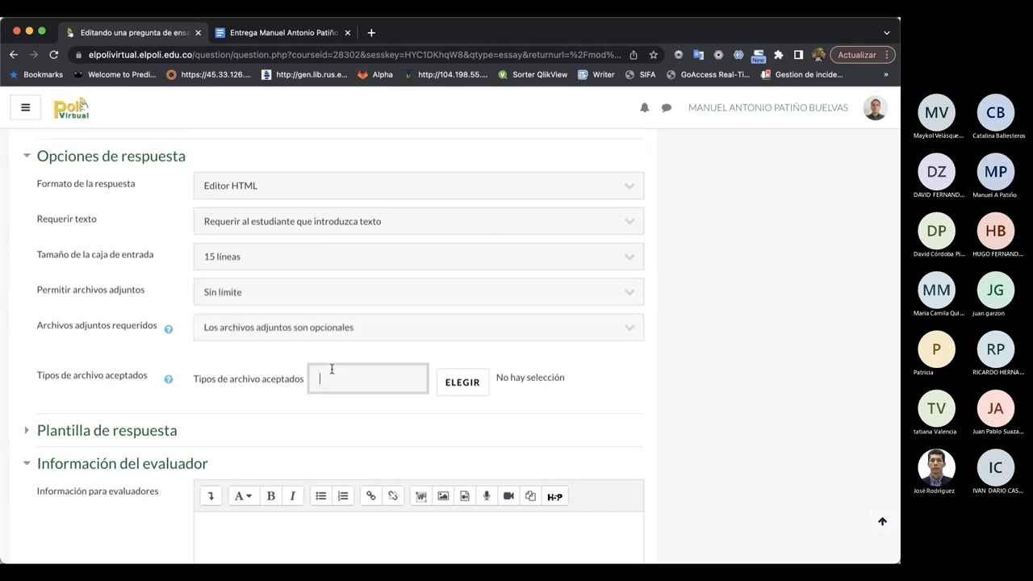
click(445, 386)
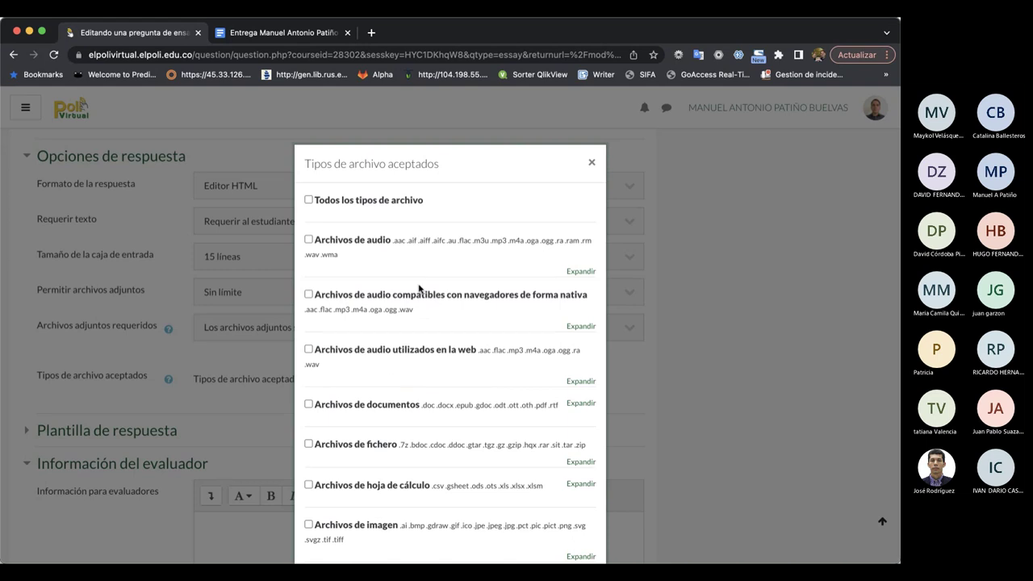
click(309, 200)
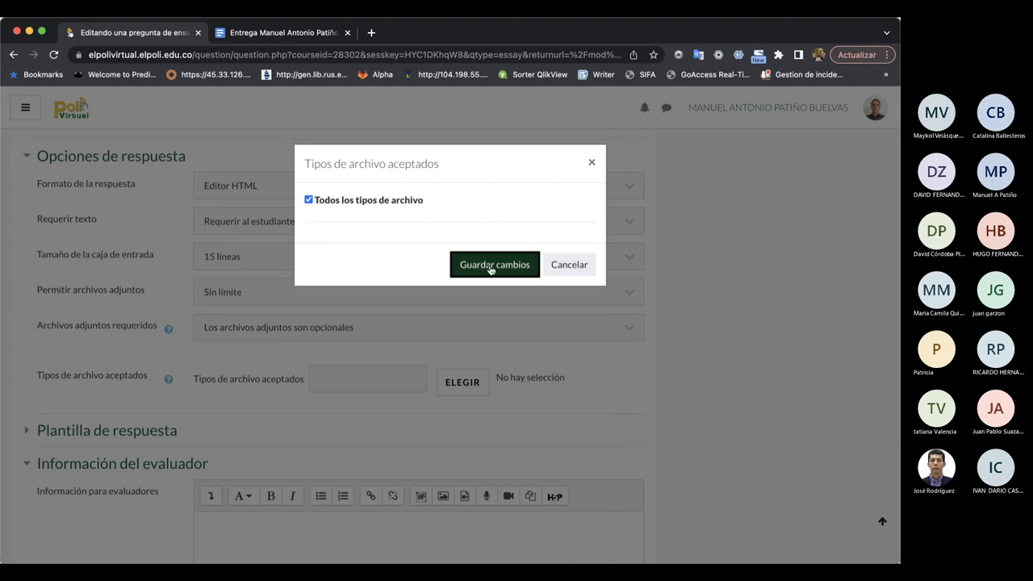
click(491, 267)
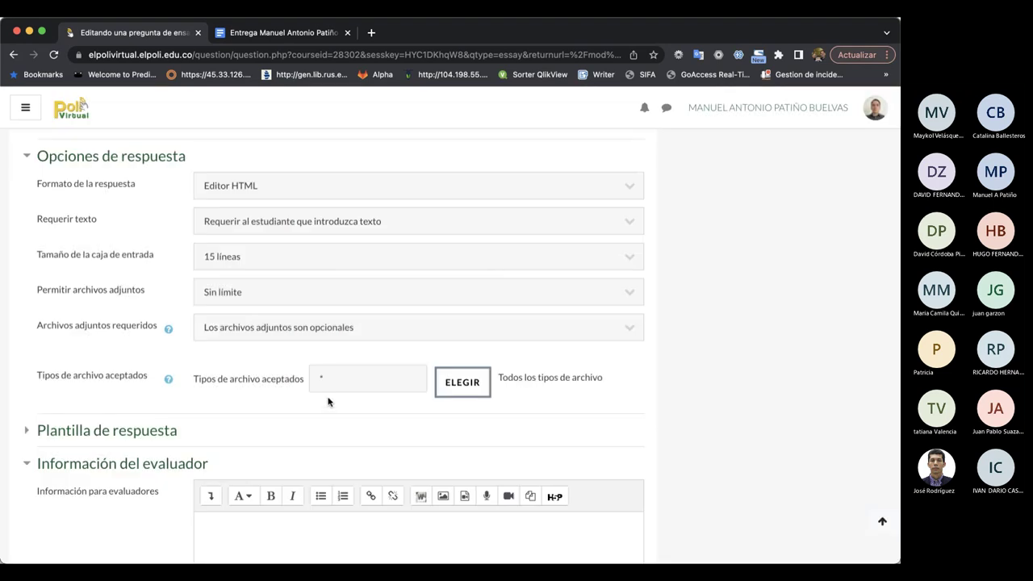
Set the allowed attachments to 1 and save the essay question.
click(277, 292)
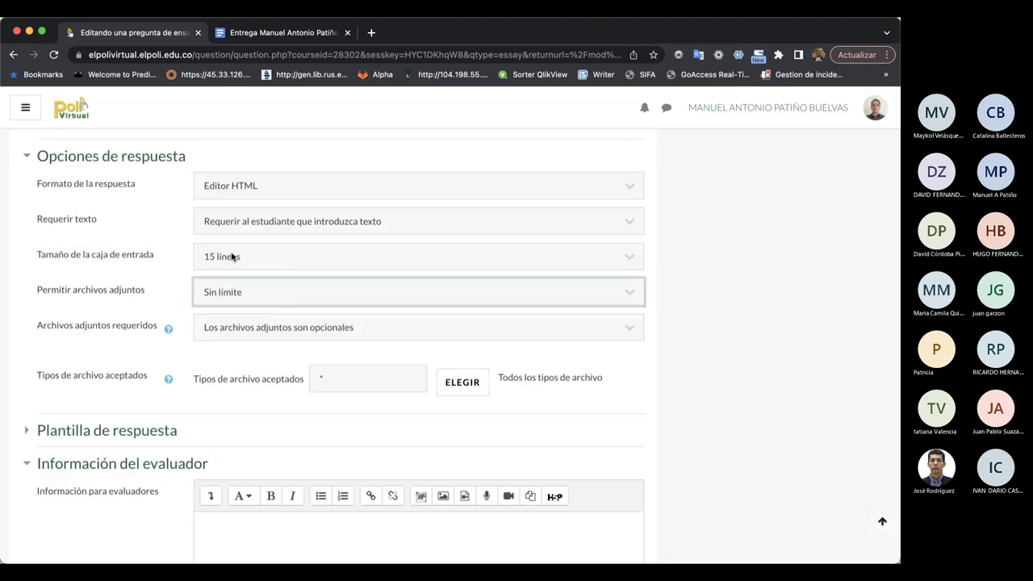
key(1)
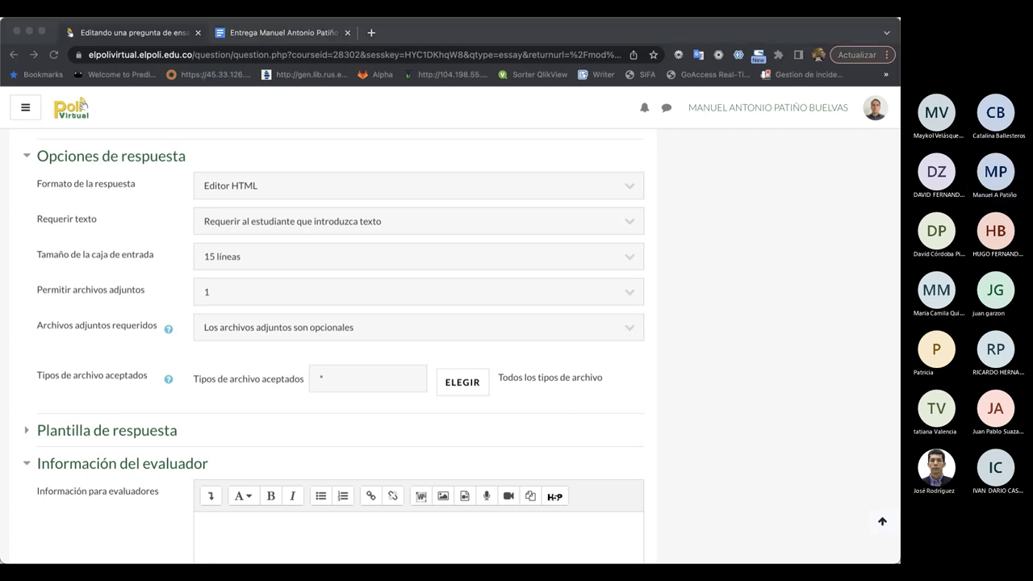
scroll(395, 365, down, 5)
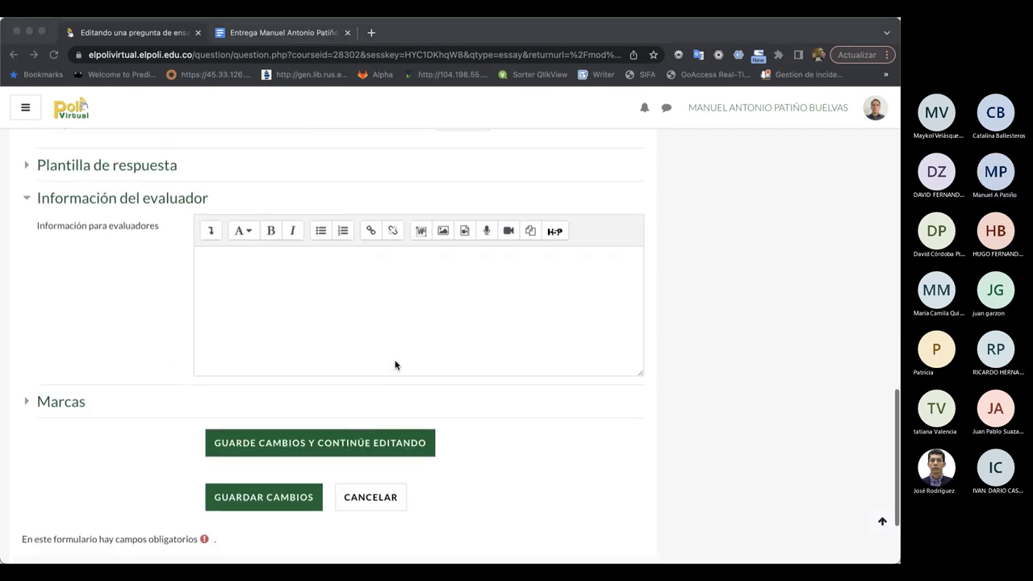
scroll(395, 365, up, 1)
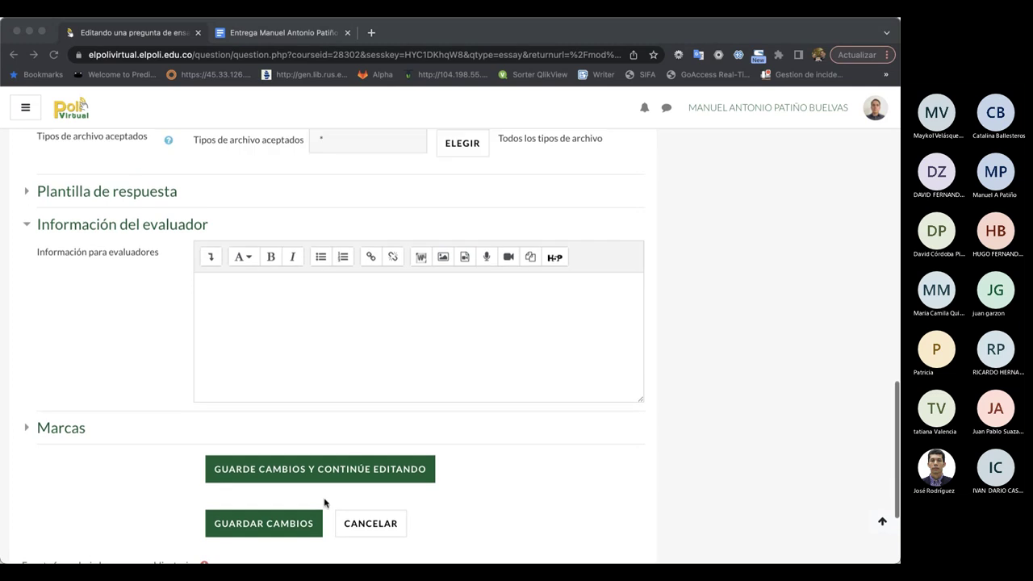
click(313, 541)
click(272, 527)
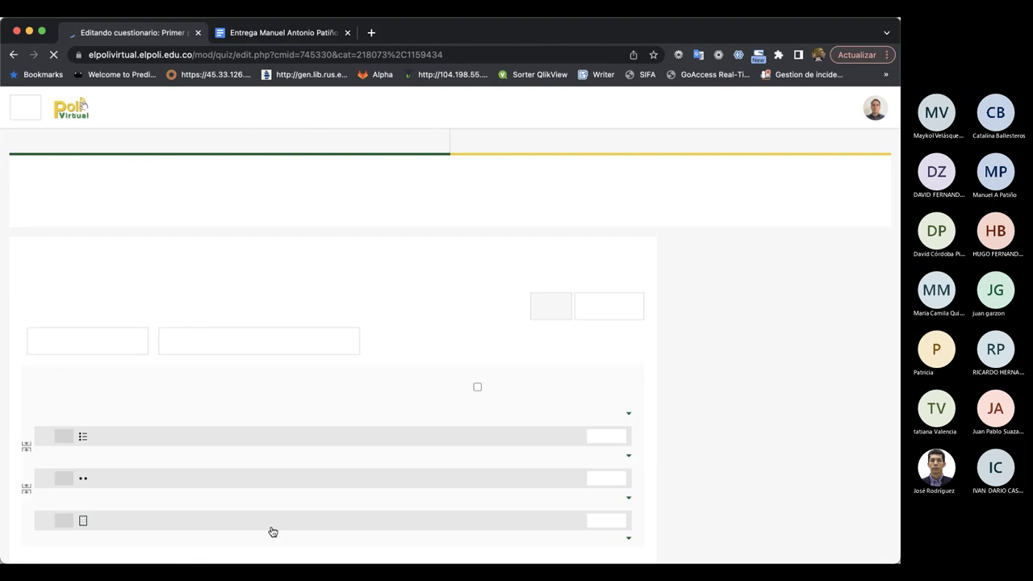
Add a new question of type Emparejamiento after P3 at the end of the Primer parcial quiz.
scroll(385, 364, down, 2)
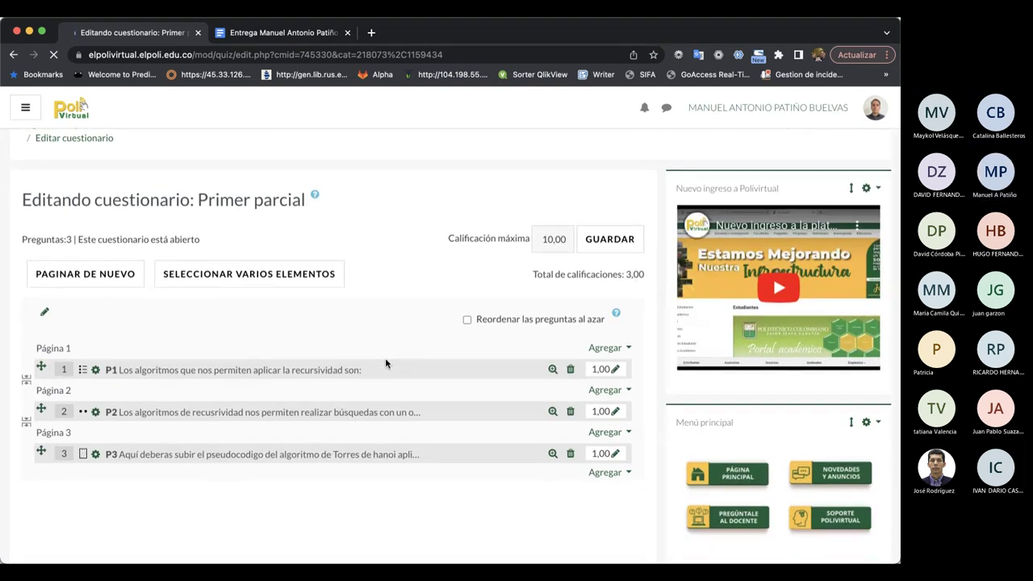
scroll(385, 364, down, 2)
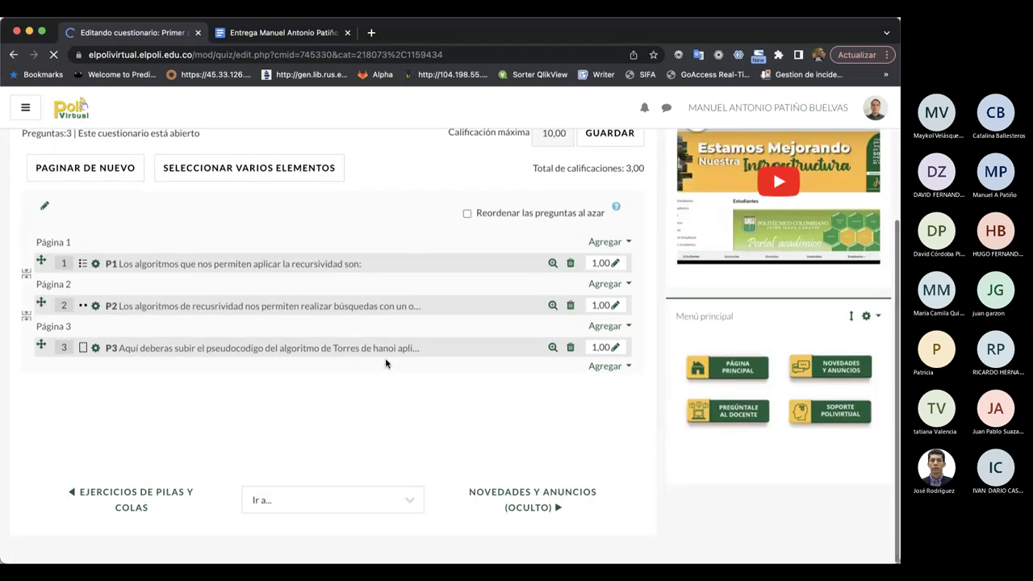
click(607, 370)
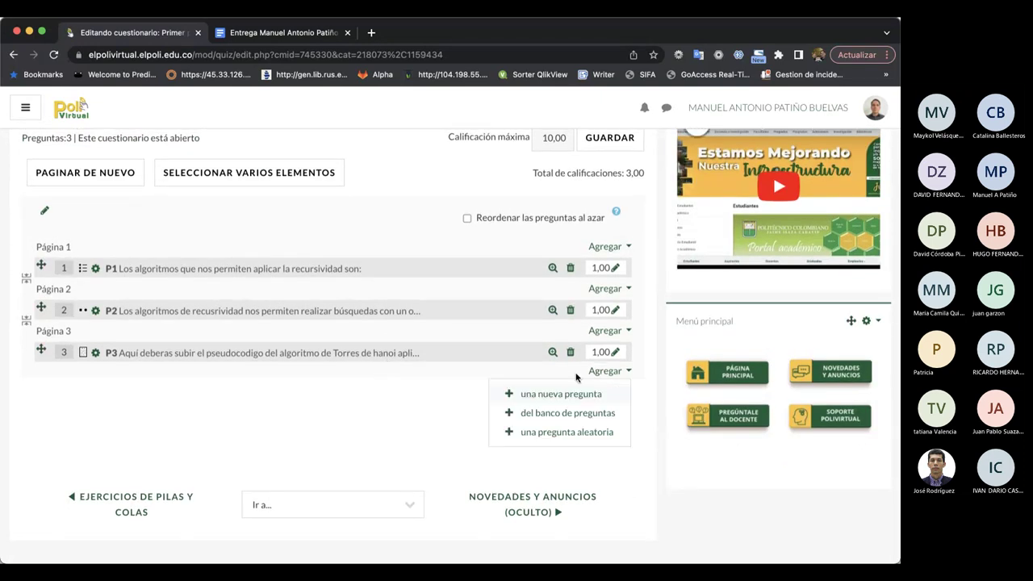
click(537, 393)
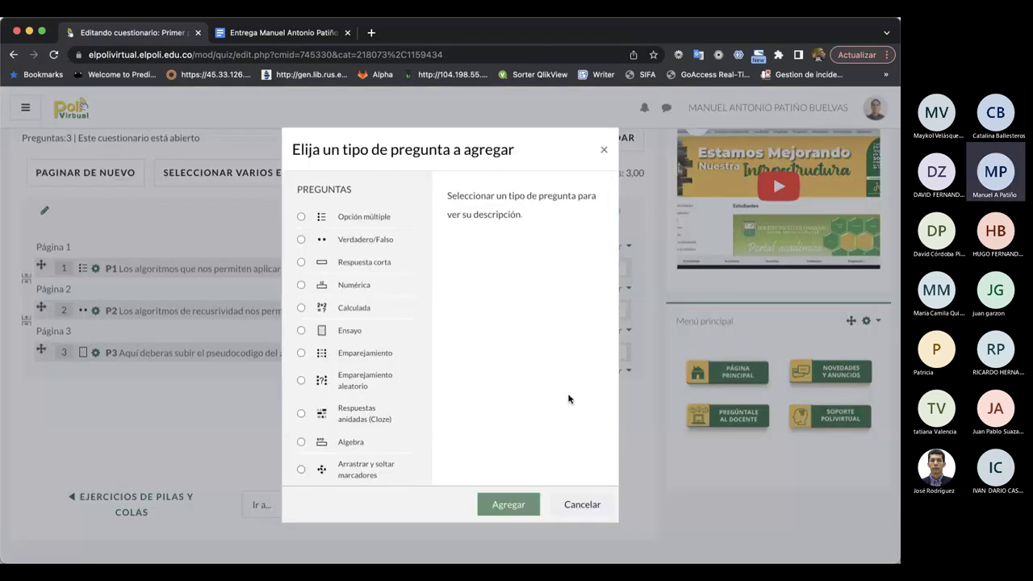
click(369, 356)
click(509, 505)
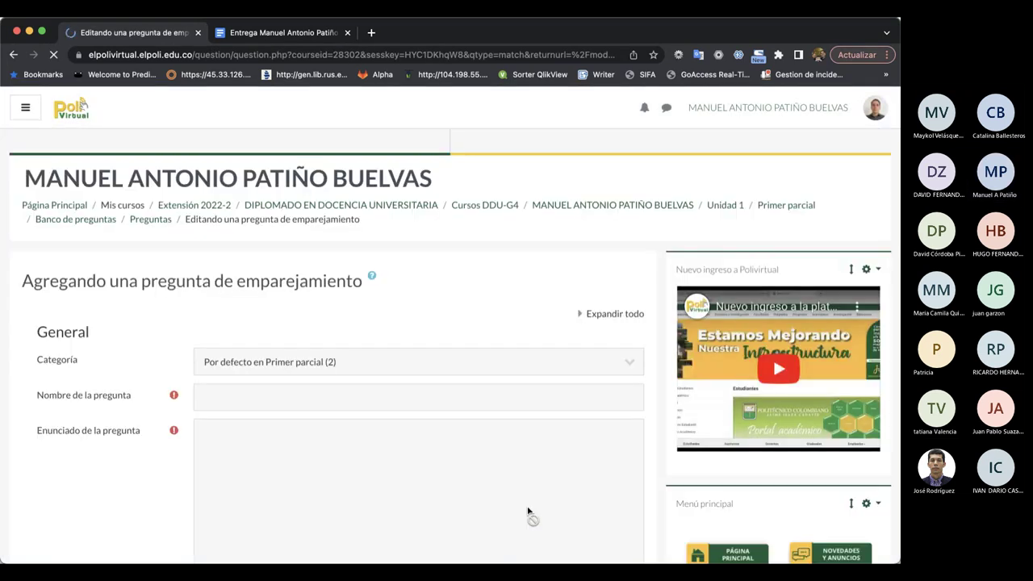
Name the matching question P4.
click(208, 397)
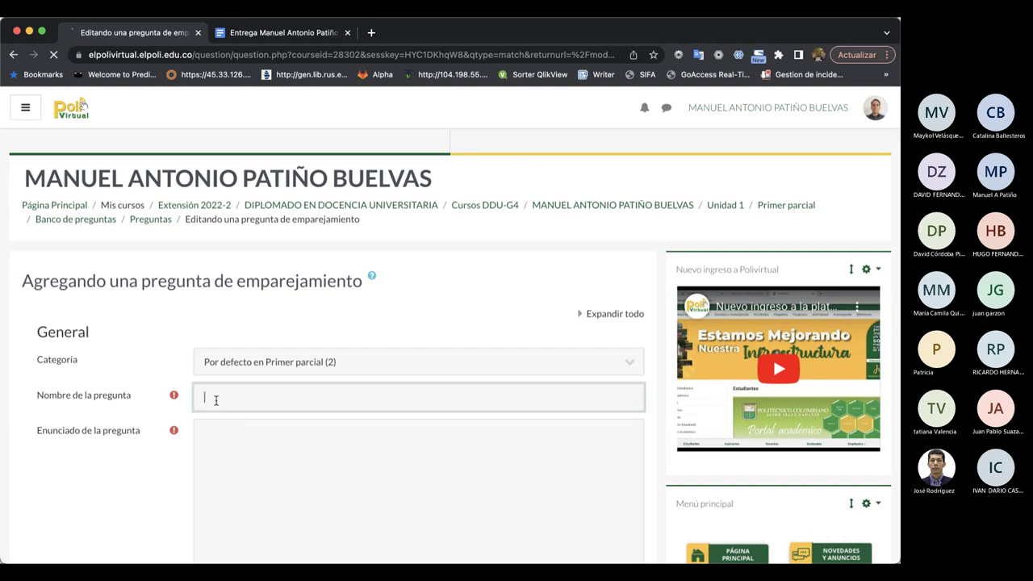
click(217, 401)
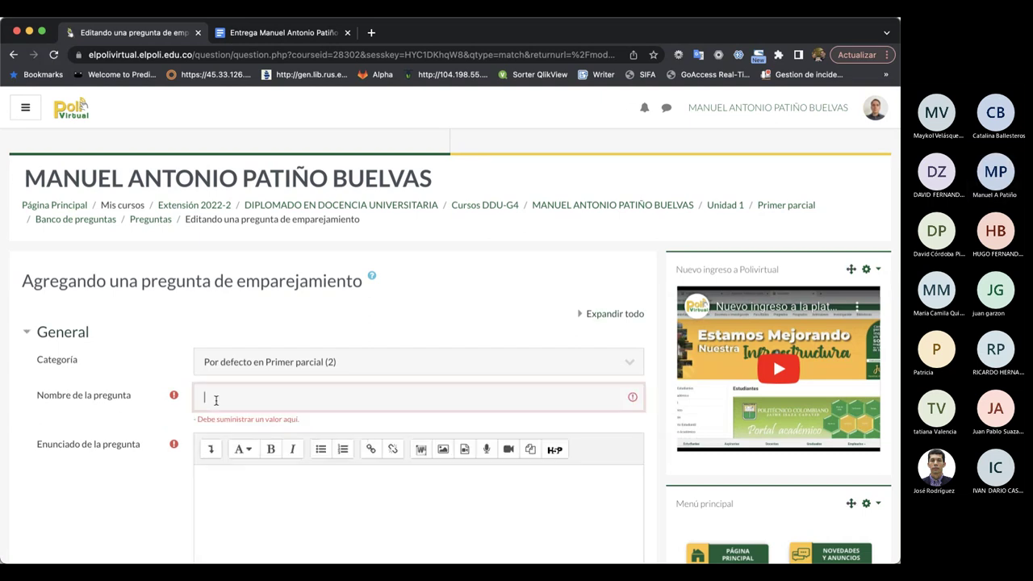
text(P4)
scroll(216, 401, down, 4)
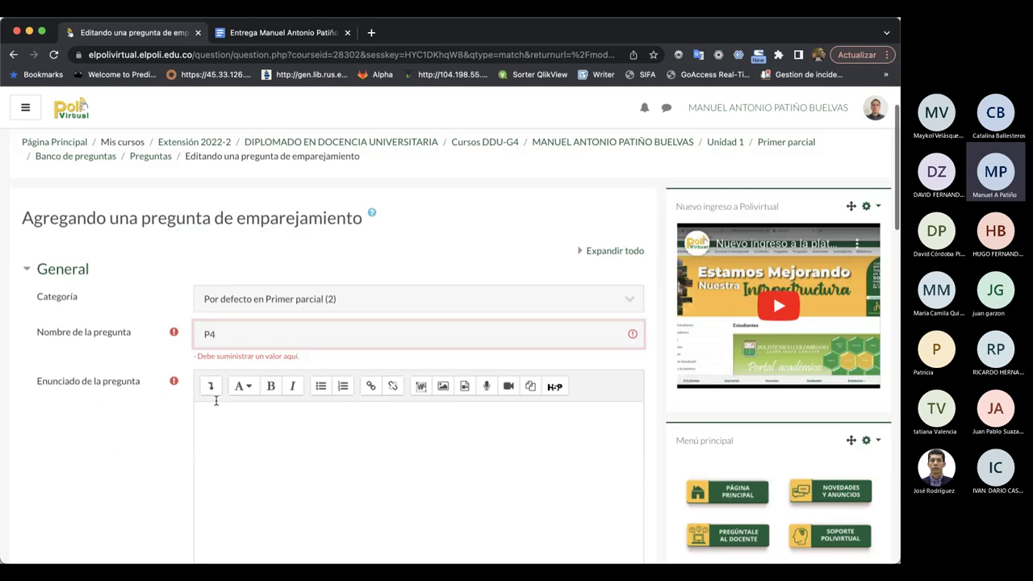
Enter the matching question's statement as "Relacione los conceptos de la columna izquierda con los enunciados de la columna derecha".
click(237, 417)
scroll(237, 417, down, 2)
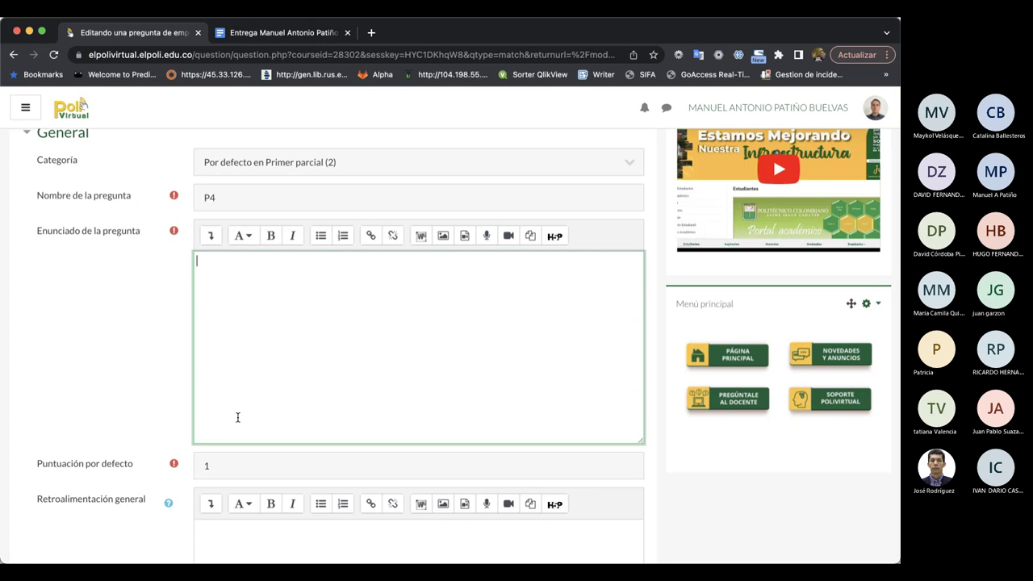
scroll(237, 418, down, 4)
scroll(237, 417, up, 2)
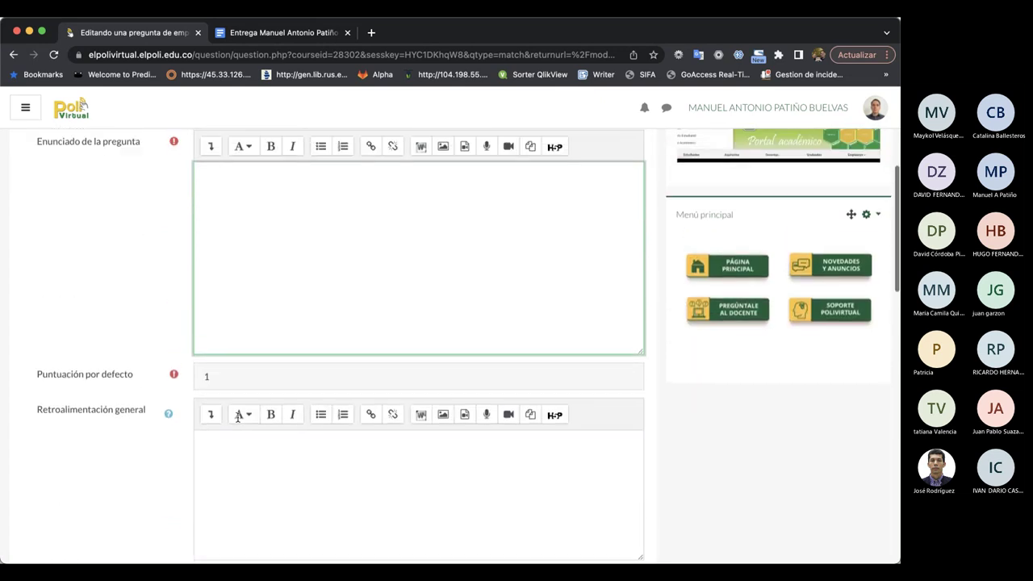
text(Re)
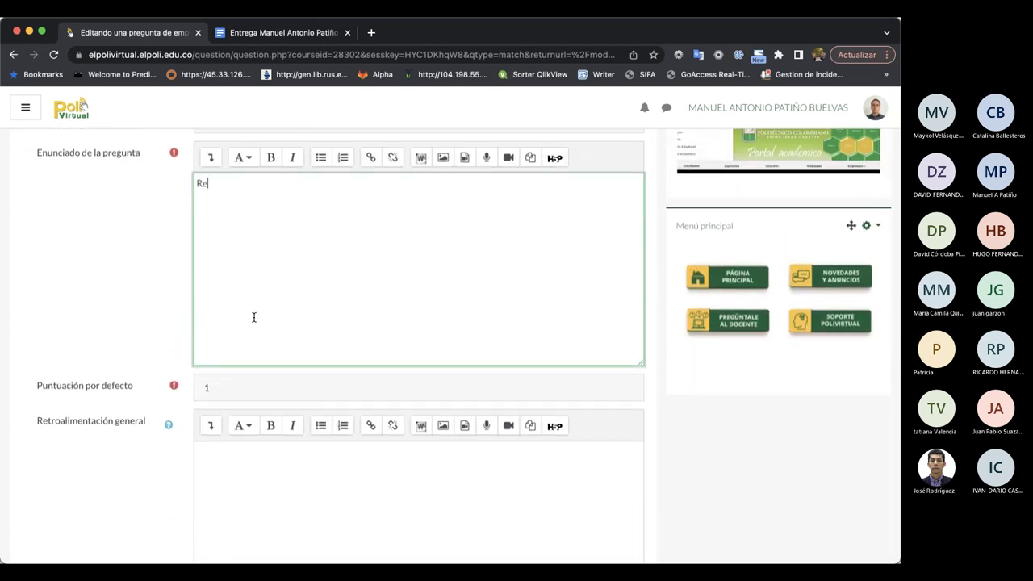
text(lacione los )
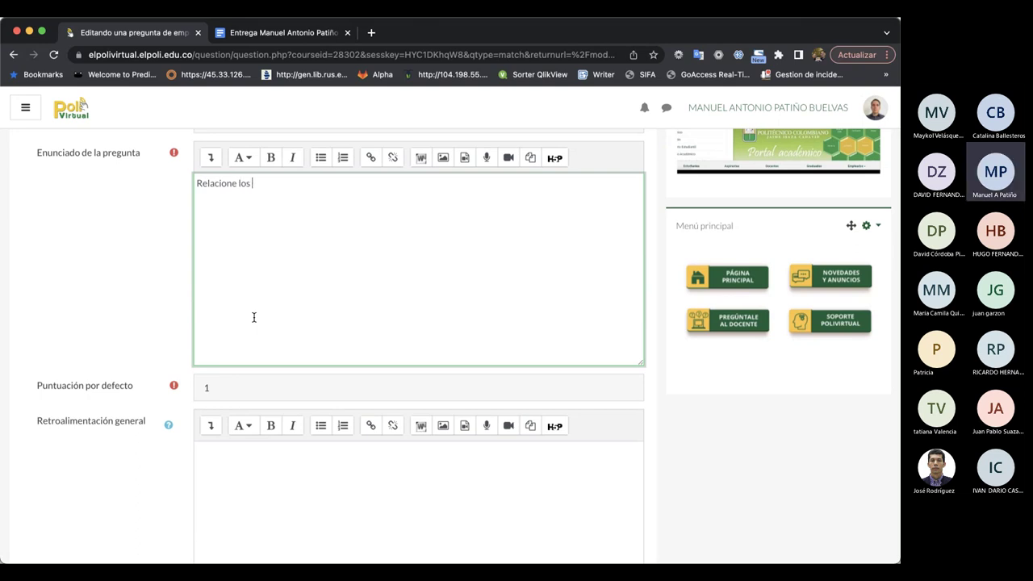
text(conceptos de la columna izquierda con)
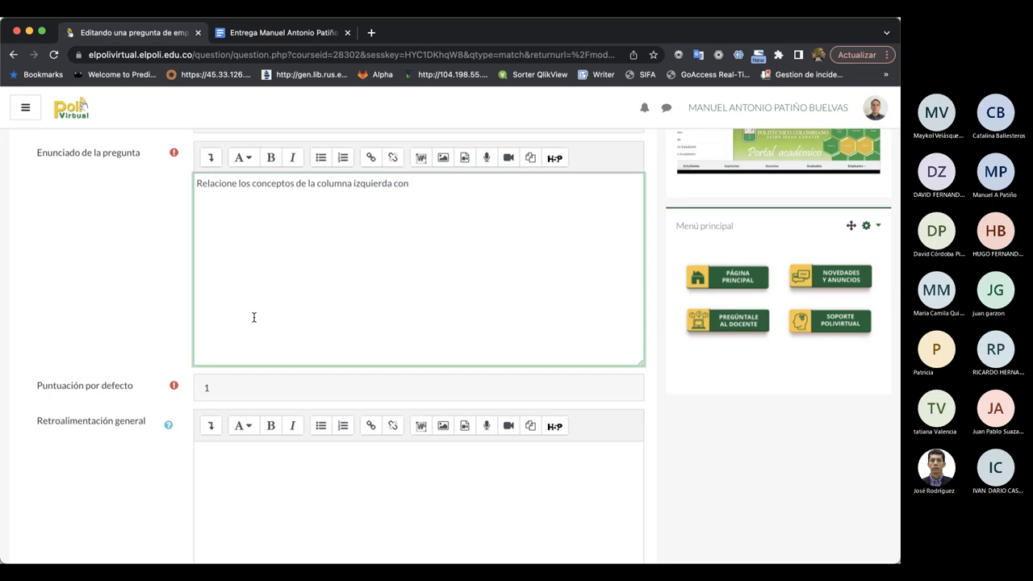
text(lo)
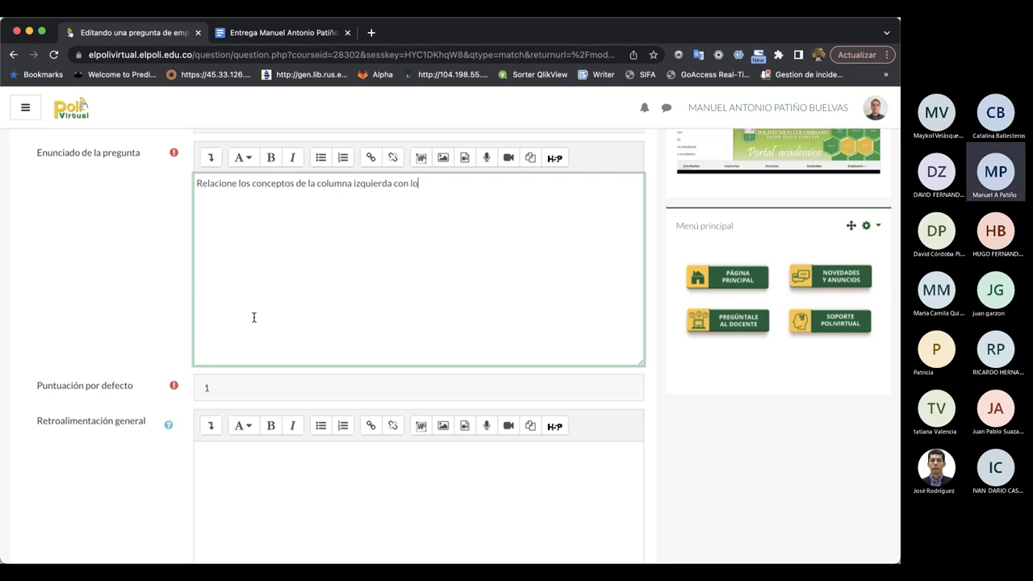
text(s enunciados de la derecha)
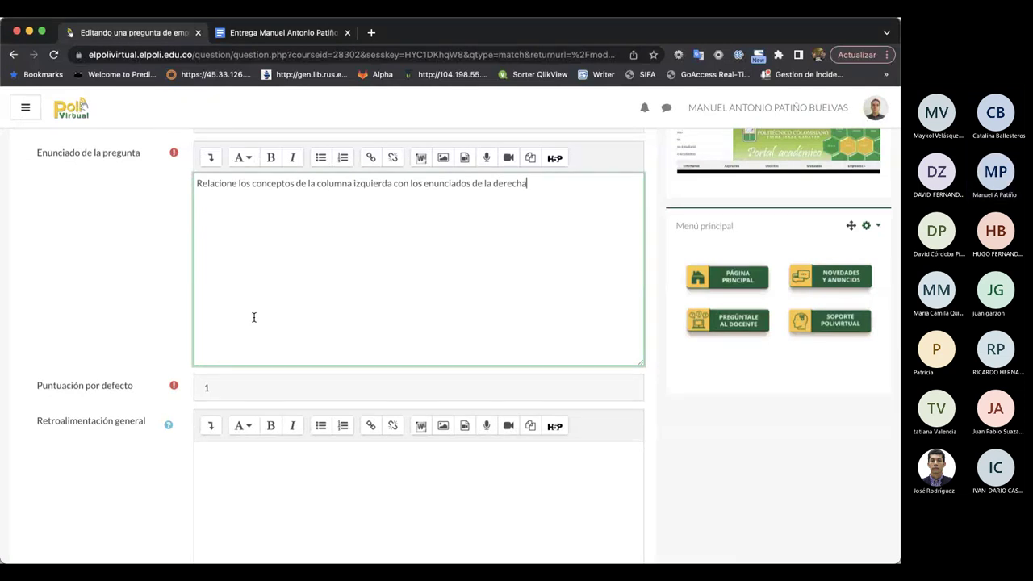
text(columna)
Enter "Ordenamiento" as the text of Pregunta 1 in the Respuestas section.
scroll(169, 343, down, 5)
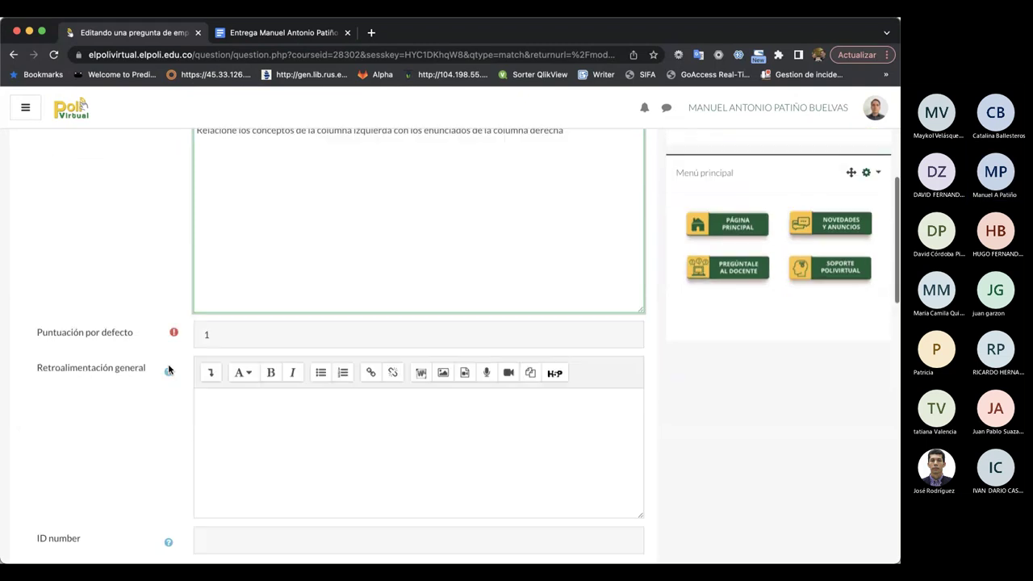
click(200, 340)
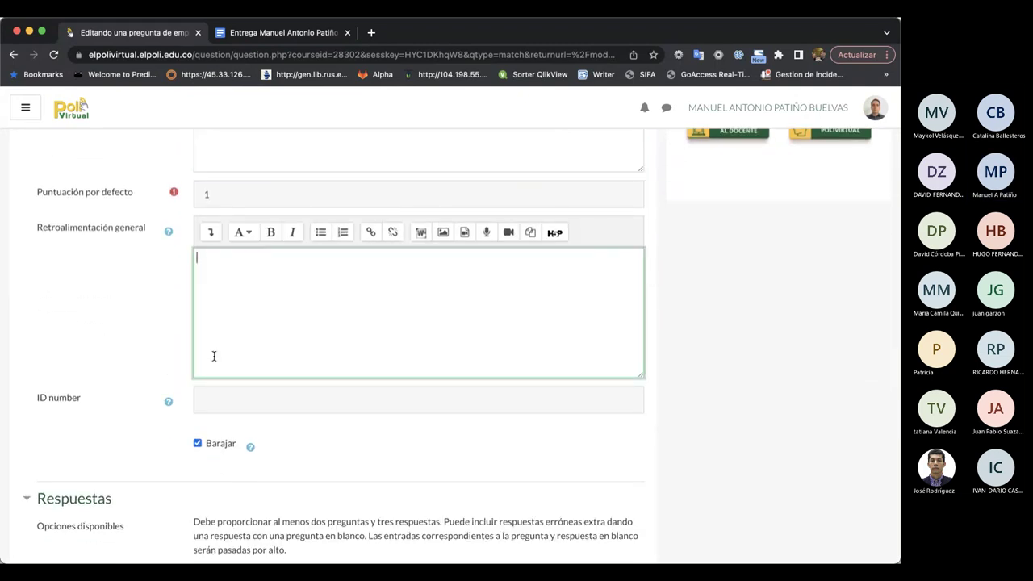
scroll(214, 355, down, 5)
scroll(214, 356, down, 4)
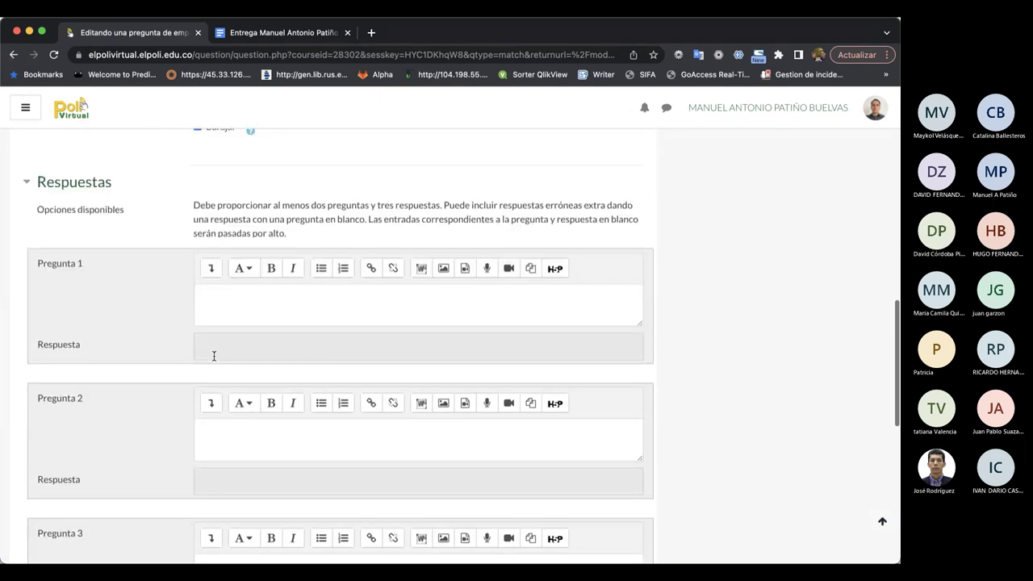
click(269, 277)
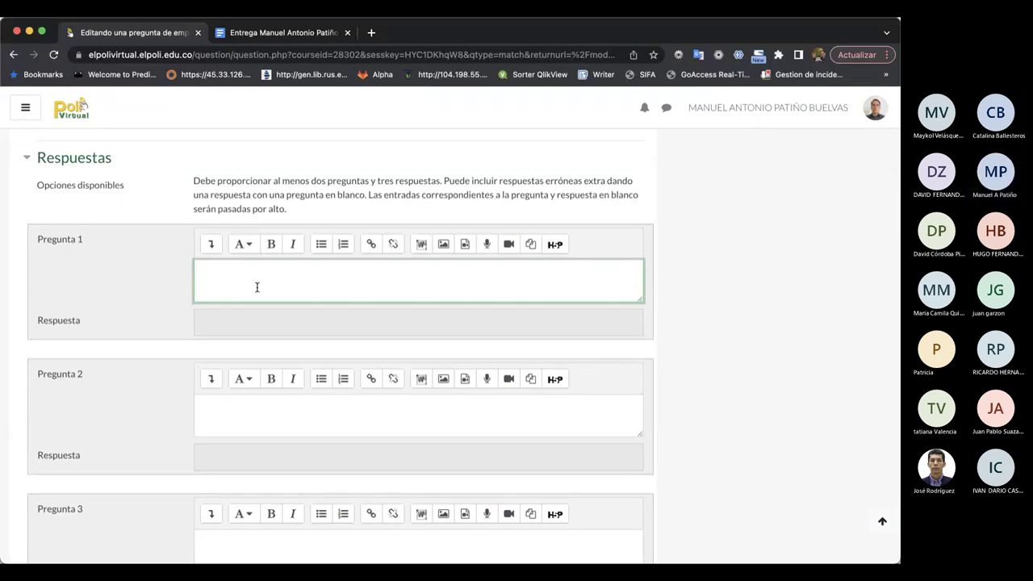
text(Ordenamiento)
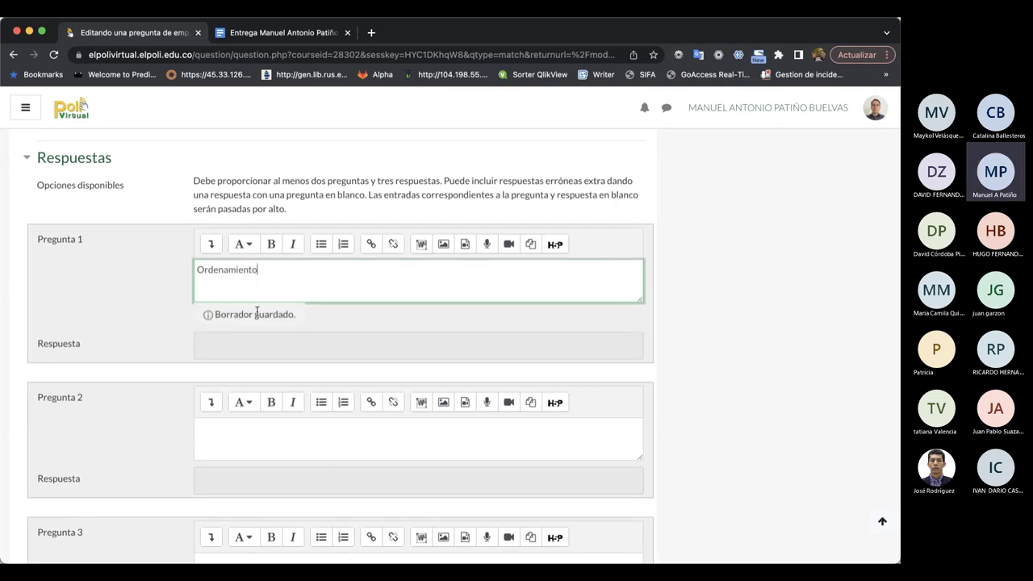
Set the answer of Pregunta 1 to "Nos permite ordenar elementos de una estructura de datos".
click(282, 353)
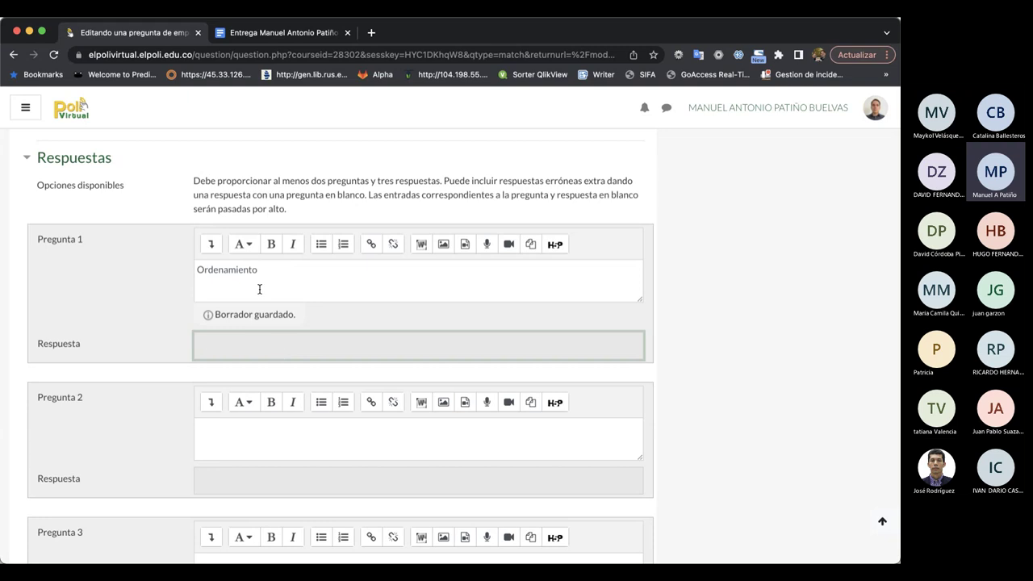
double_click(244, 272)
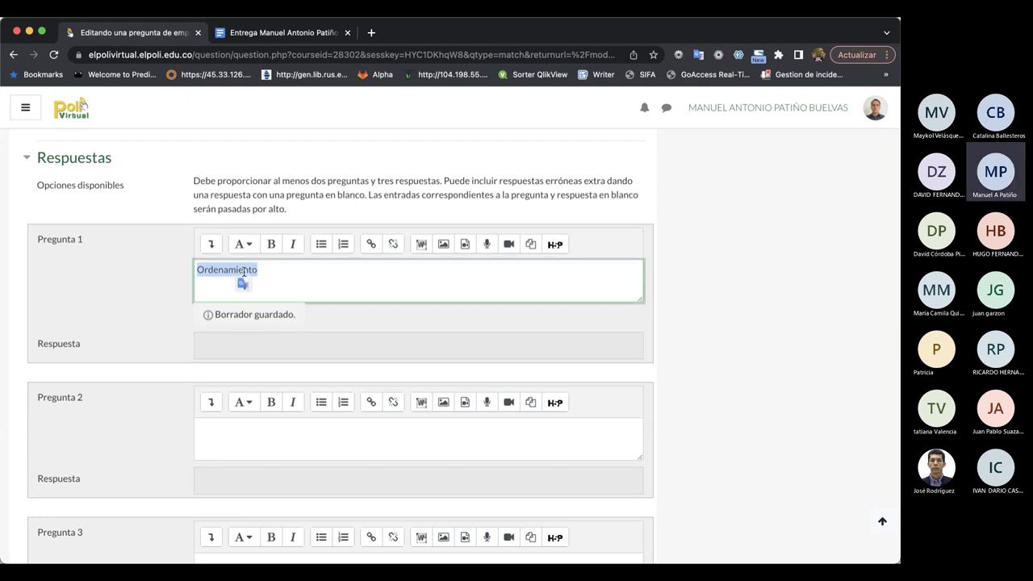
click(234, 337)
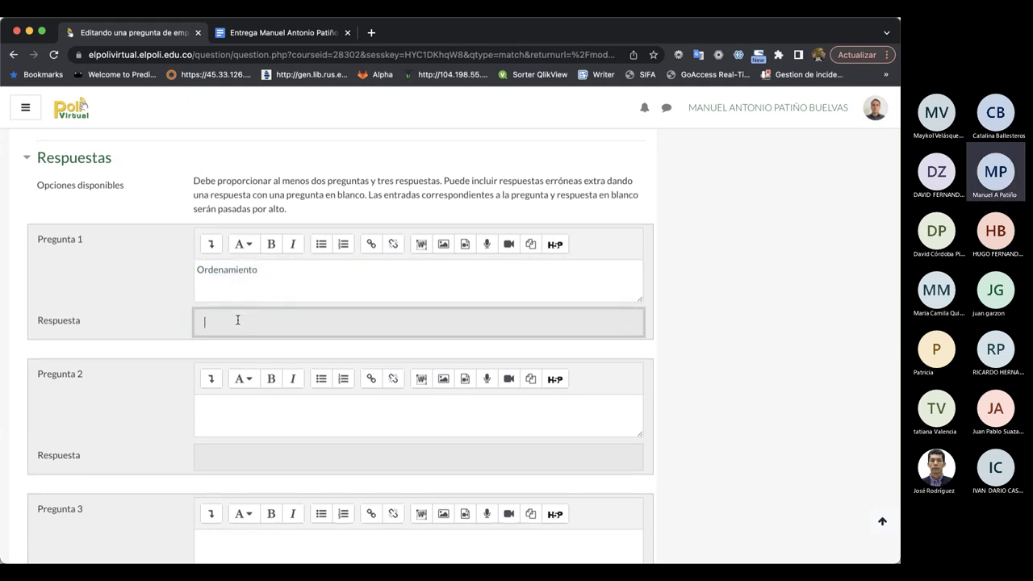
double_click(234, 270)
click(300, 333)
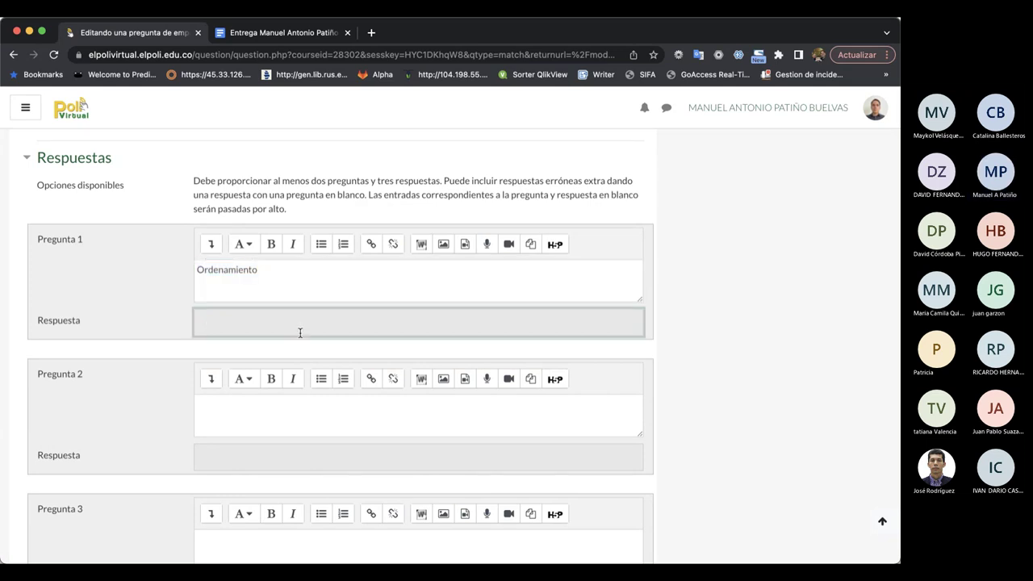
text(Nos permite)
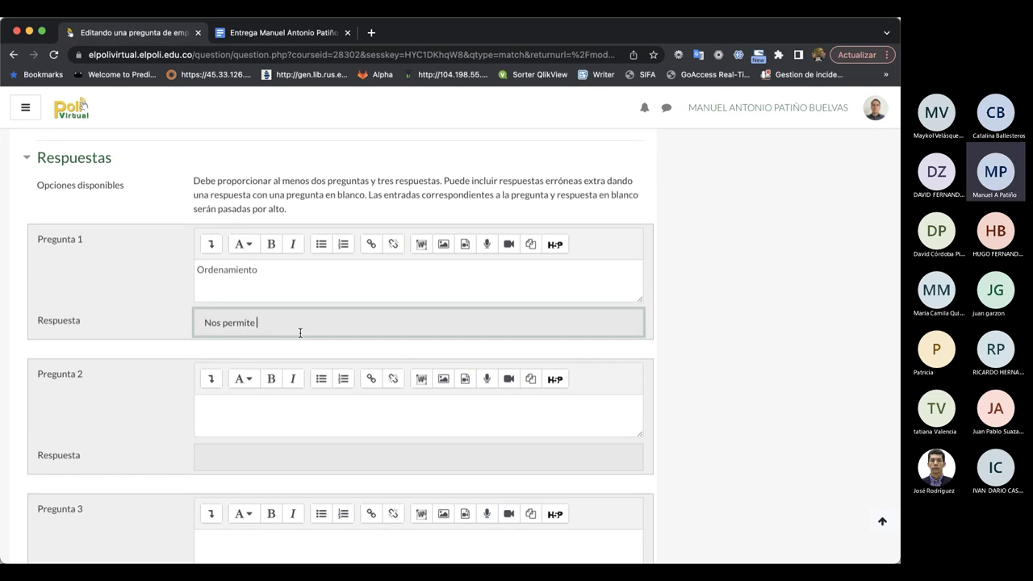
text(ordenar elementod de)
key(BackSpace)
key(BackSpace)
key(BackSpace)
key(BackSpace)
text(s de una)
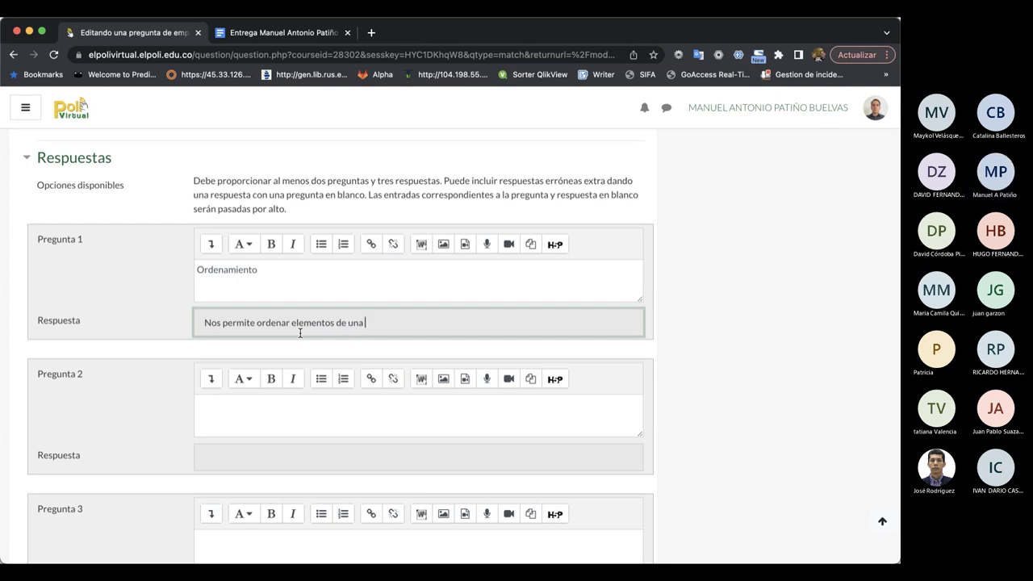
text( estru)
text(ctura de datos)
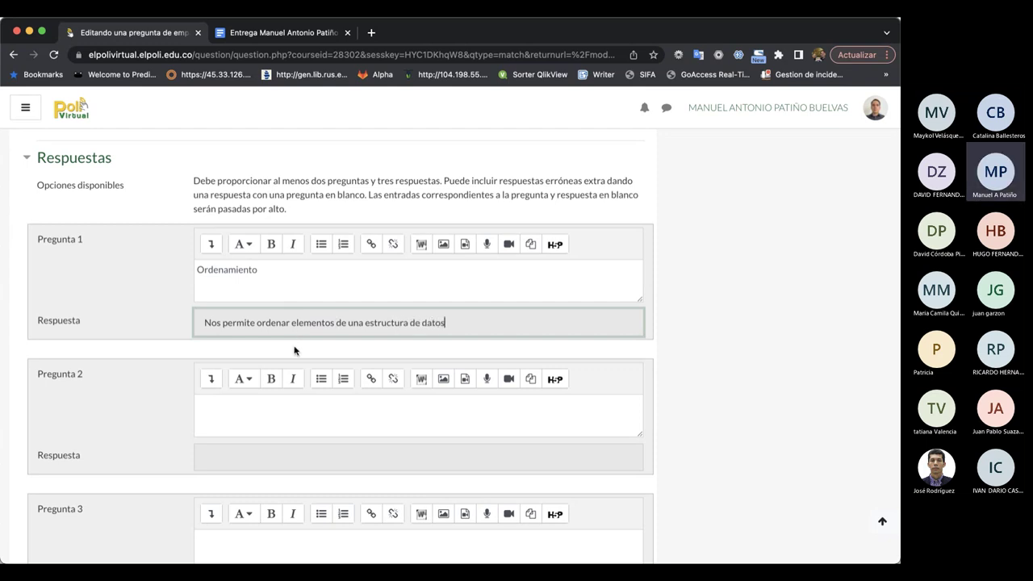
Enter "Apuntadores" as the text of Pregunta 2.
scroll(242, 395, down, 2)
scroll(243, 371, down, 1)
click(268, 316)
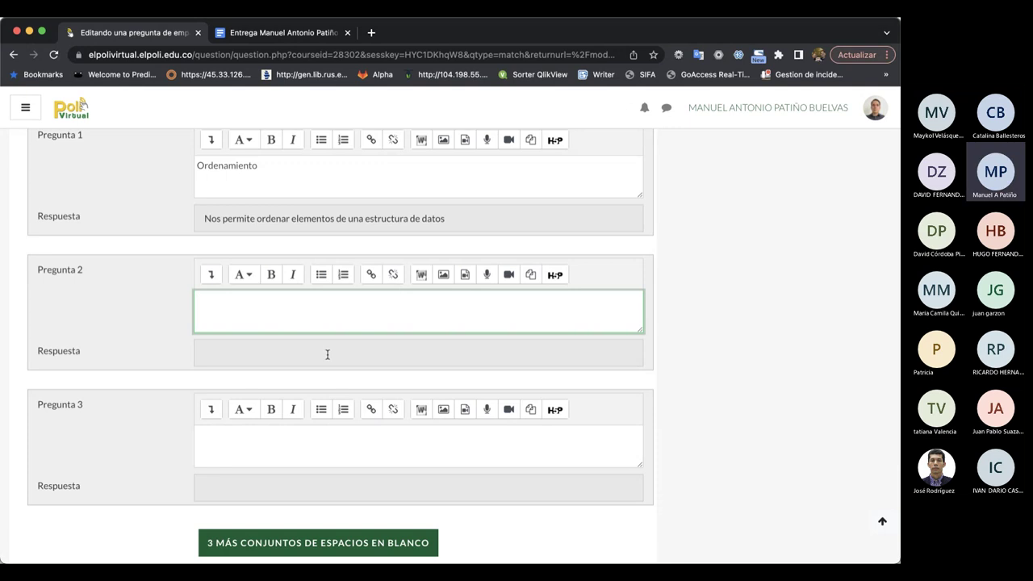
text(Apuntadores)
Write the answer of Pregunta 2 as "Permiten trabajar con el recurso de la memoria".
click(307, 350)
text(Permiten)
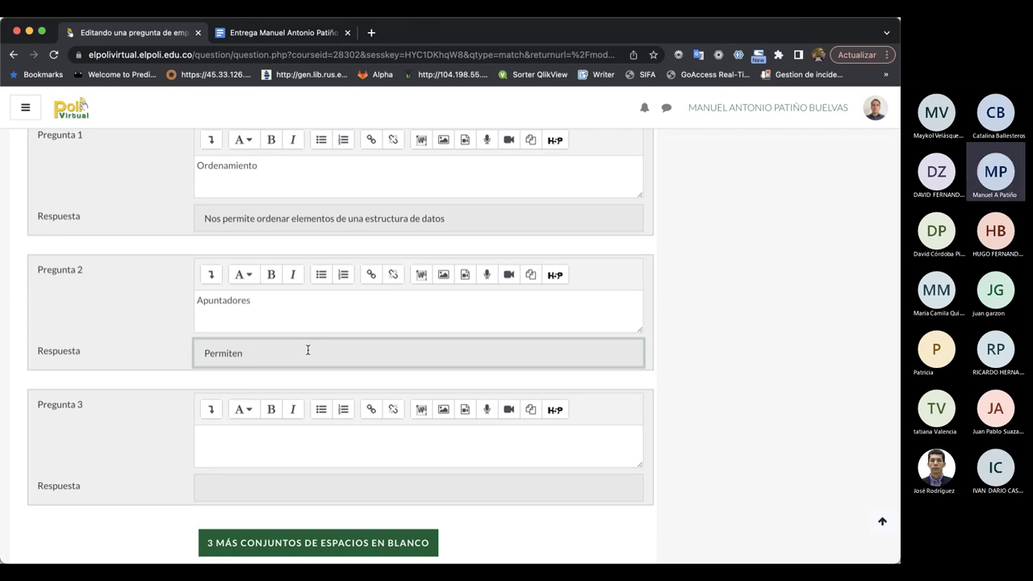
text(manejar las)
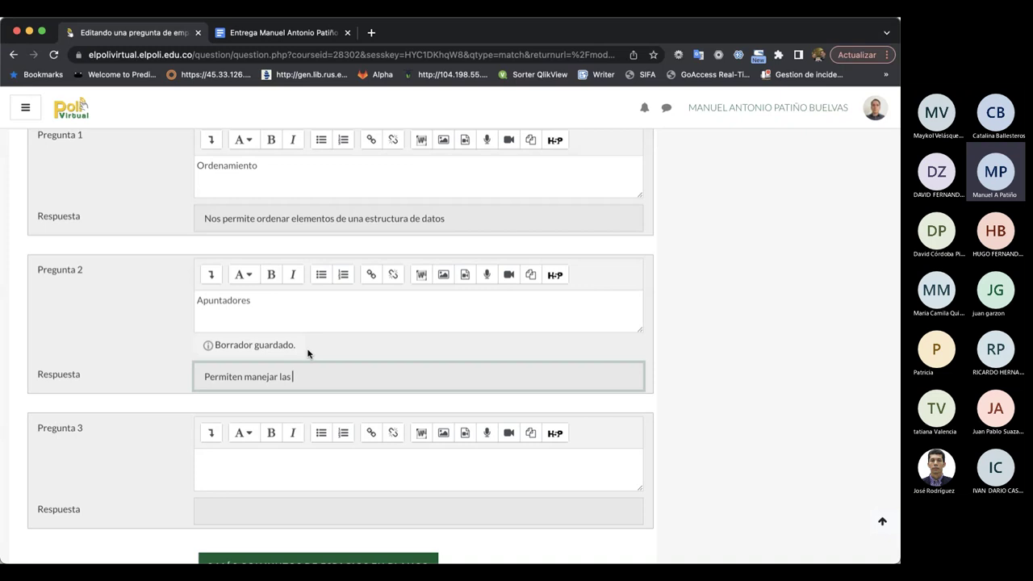
key(BackSpace)
text(memori)
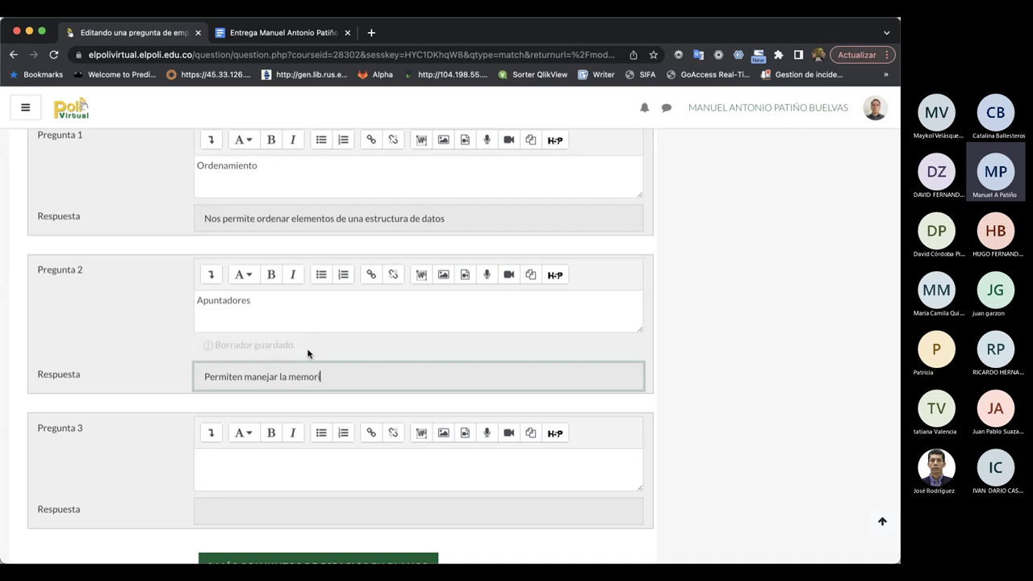
key(alt+shift+Left)
key(alt+shift+Left)
key(alt+shift+Left)
key(alt+shift+Left)
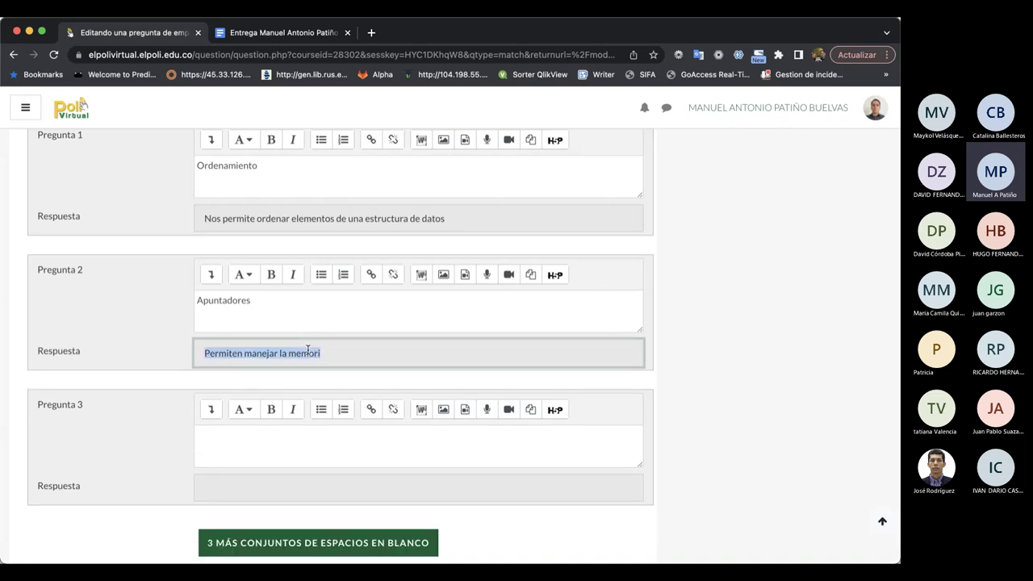
key(alt+shift+Right)
text(trabajar)
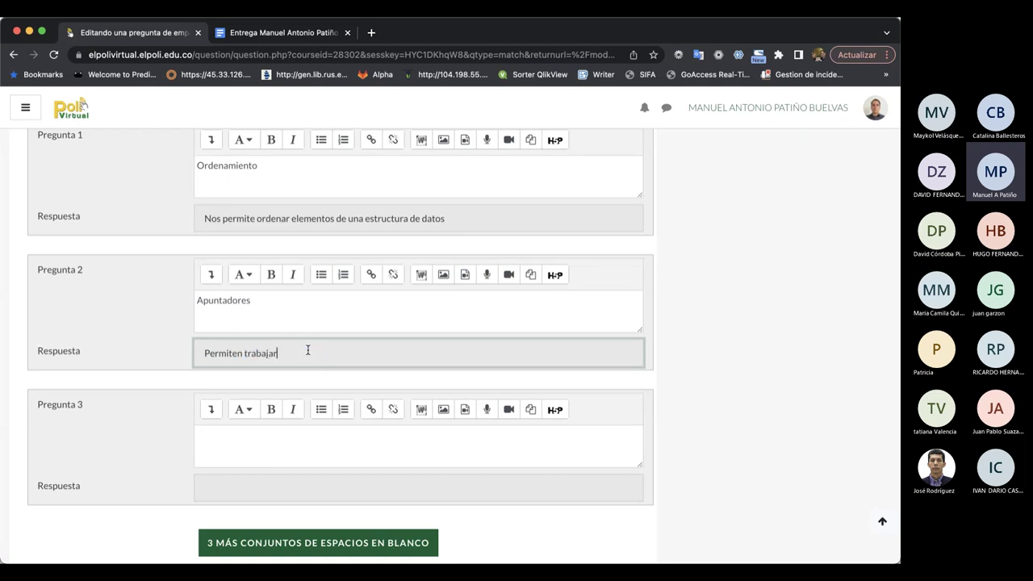
text( con el recurso de la memoria )
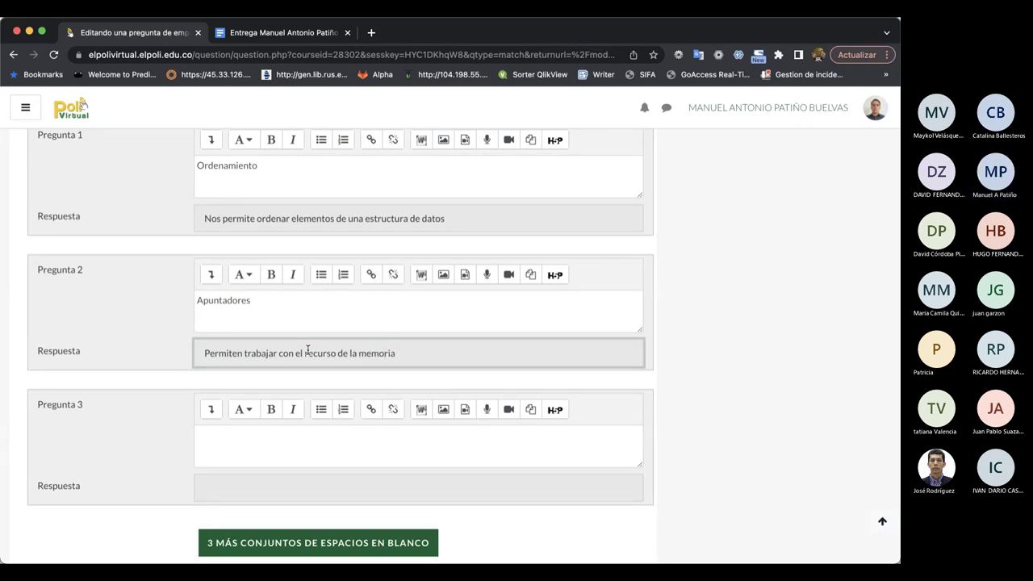
text(del)
key(shift+alt+Left)
key(BackSpace)
Replace "trabajar" with "almacenar y operar directamente" in the answer of Pregunta 2.
double_click(242, 352)
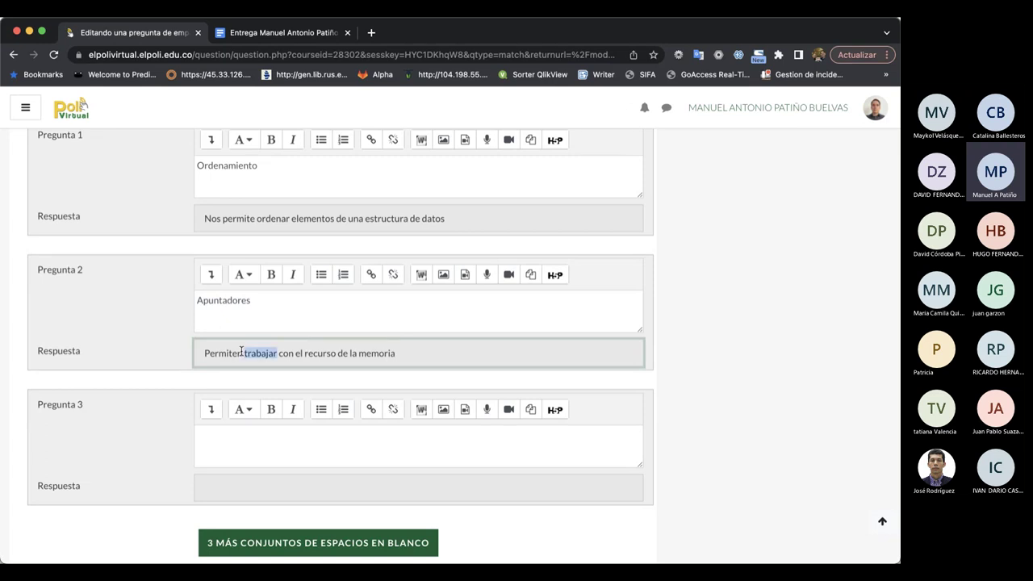
text(almacenar)
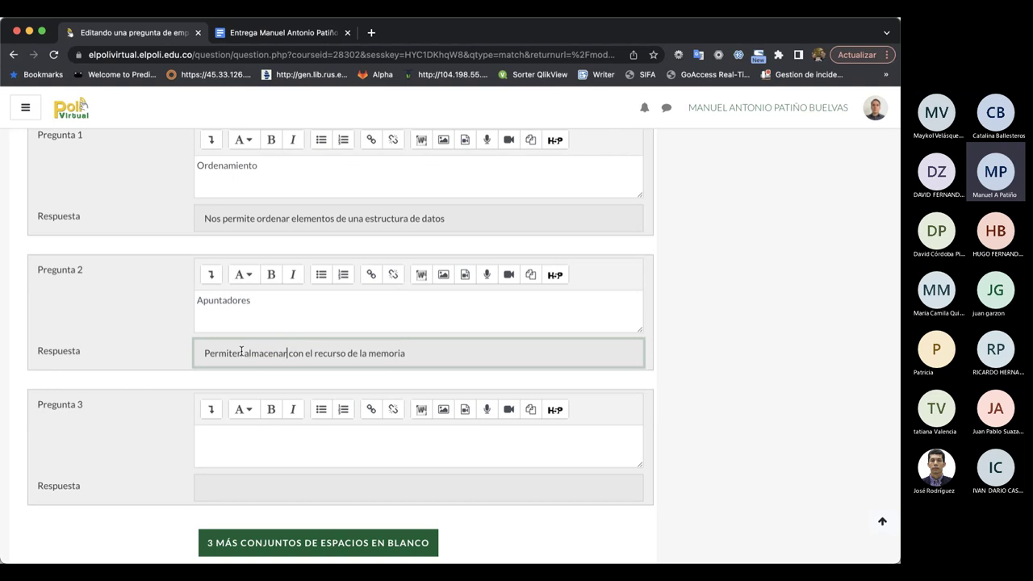
text( y opera)
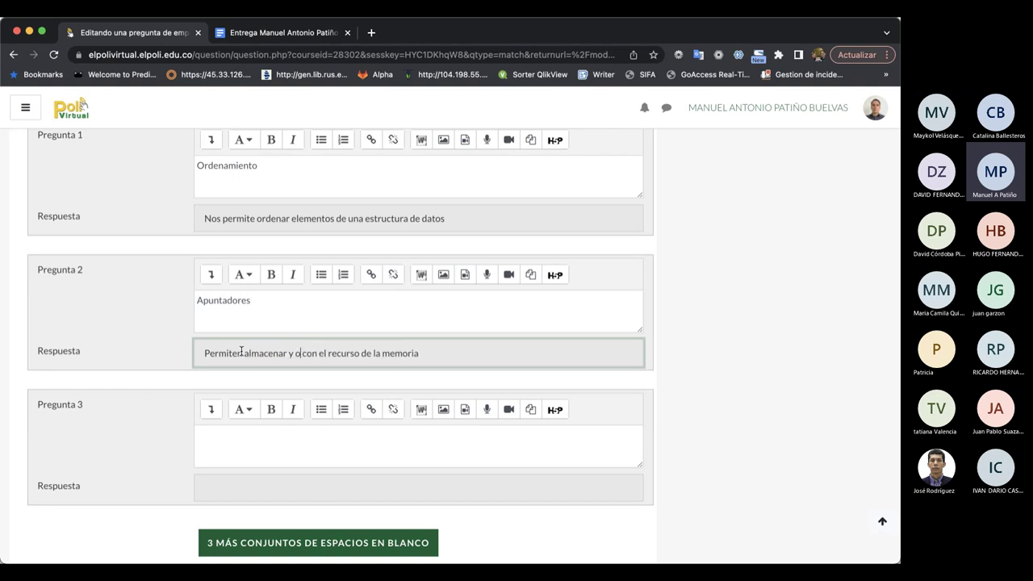
text(r directament)
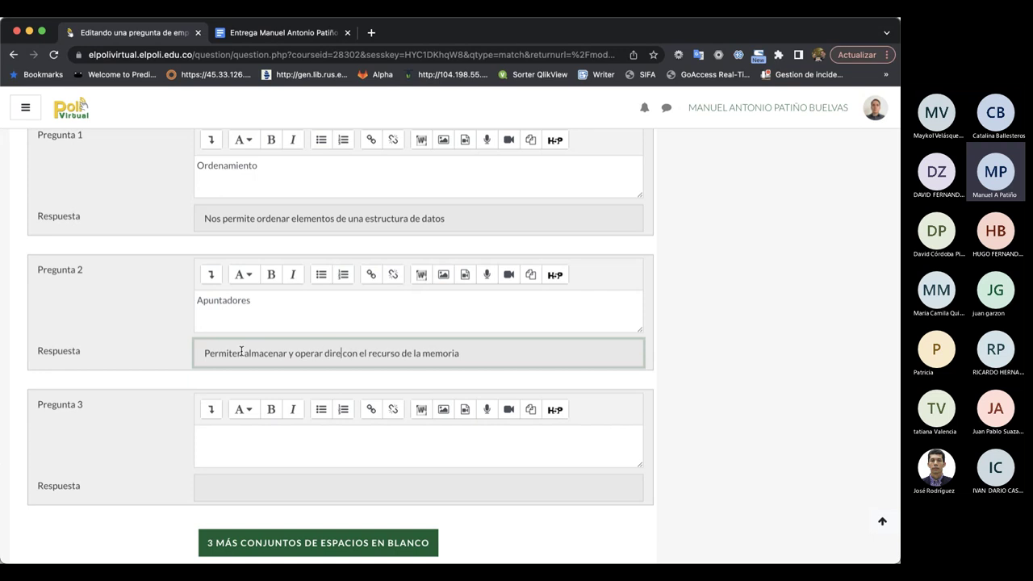
text(e)
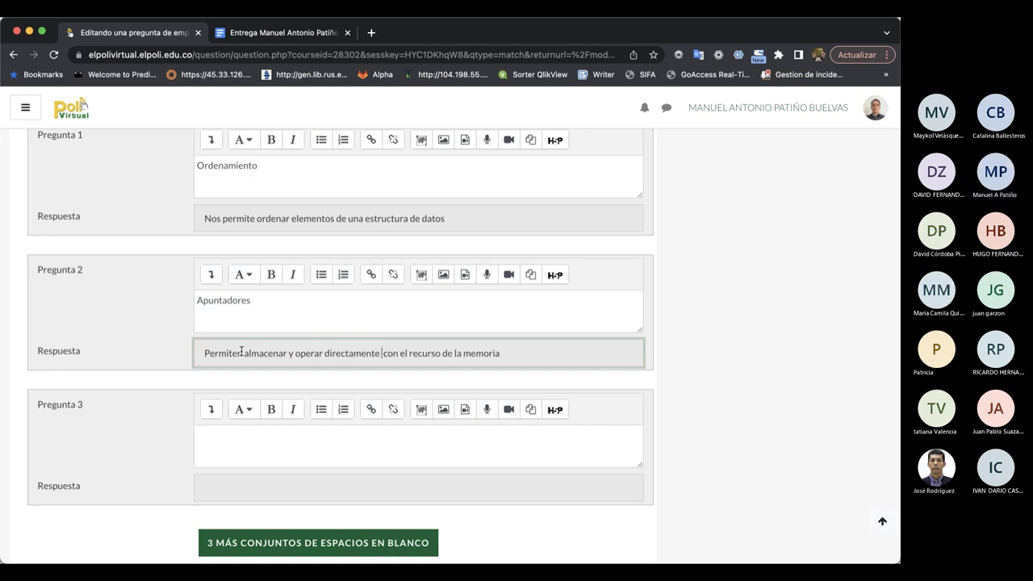
key(BackSpace)
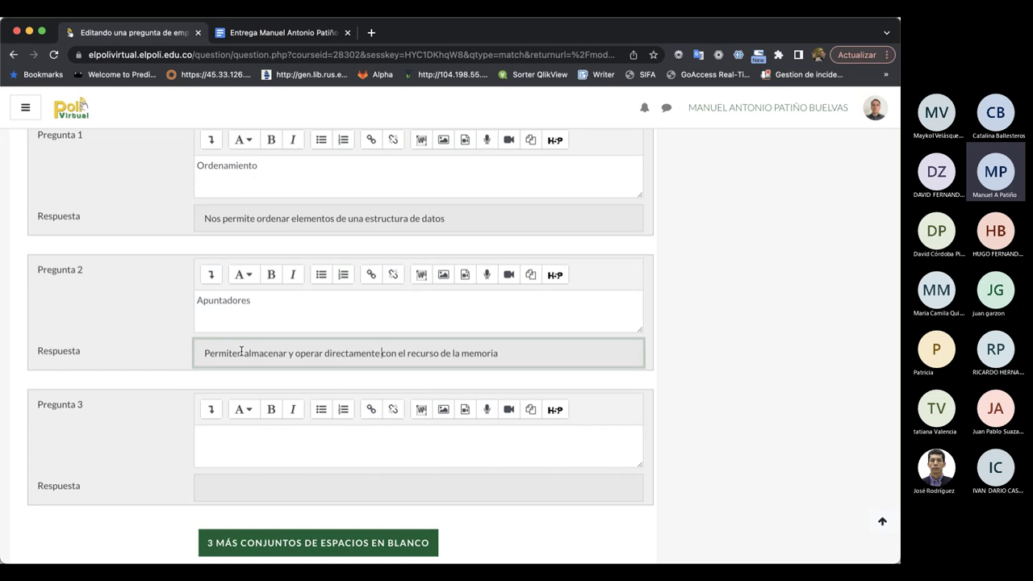
Delete the words "con el" before "recurso" in the answer of Pregunta 2.
key(shift+alt+Right)
key(shift+alt+Right)
key(BackSpace)
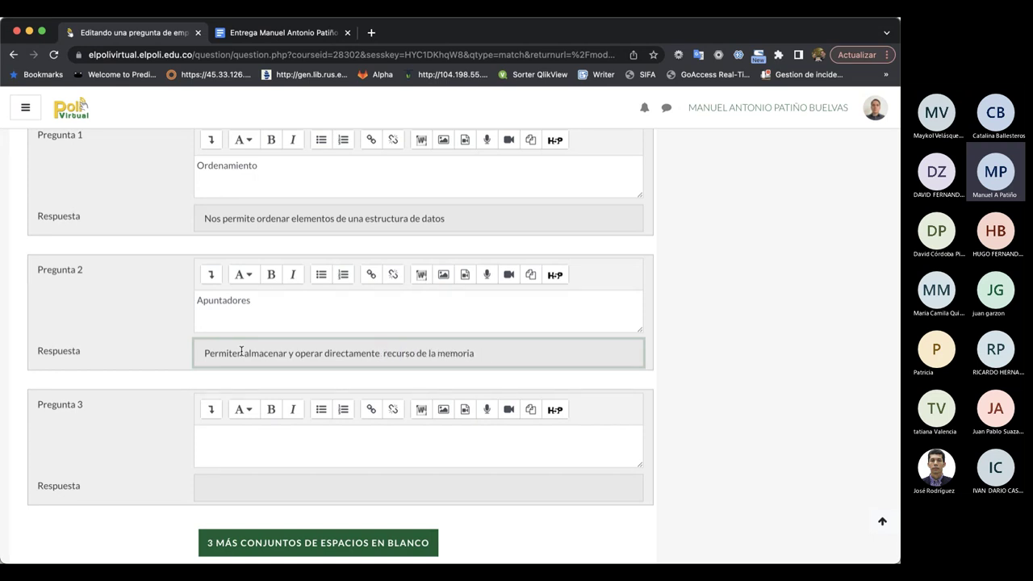
key(BackSpace)
Replace "de" with "en" before "la memoria" in the answer of Pregunta 2.
key(shift+alt+Left)
key(shift+alt+Left)
key(shift+alt+Left)
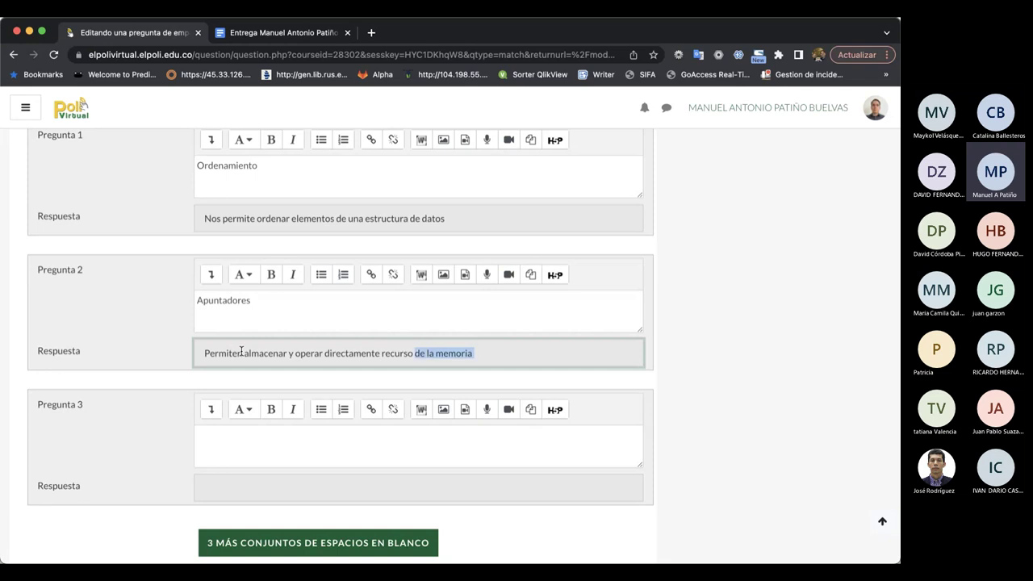
key(Left)
key(shift+alt+Right)
key(shift+alt+Right)
key(shift+alt+Left)
text(en)
key(super+Right)
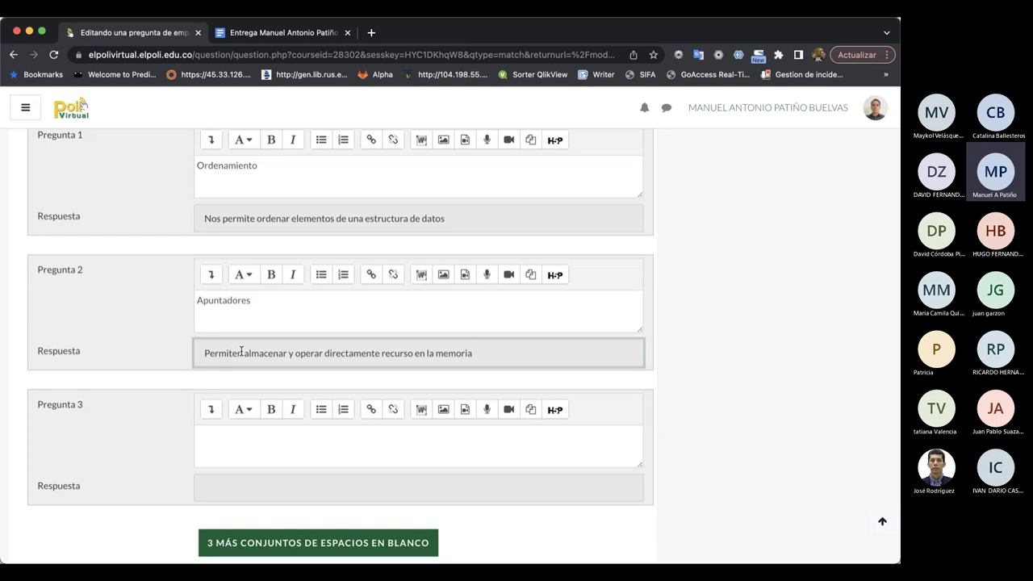
Append "del sistema" to the end of the answer of Pregunta 2.
text(del sistema)
Fill Pregunta 3 with "Árboles" and write its matching answer as "Estructura de nodos".
scroll(141, 364, down, 3)
click(253, 329)
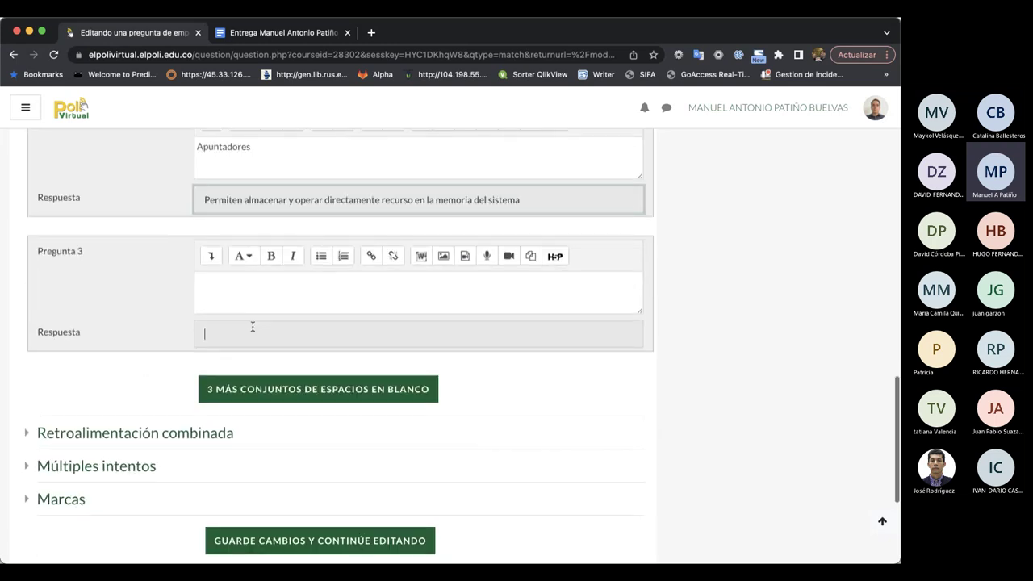
click(259, 289)
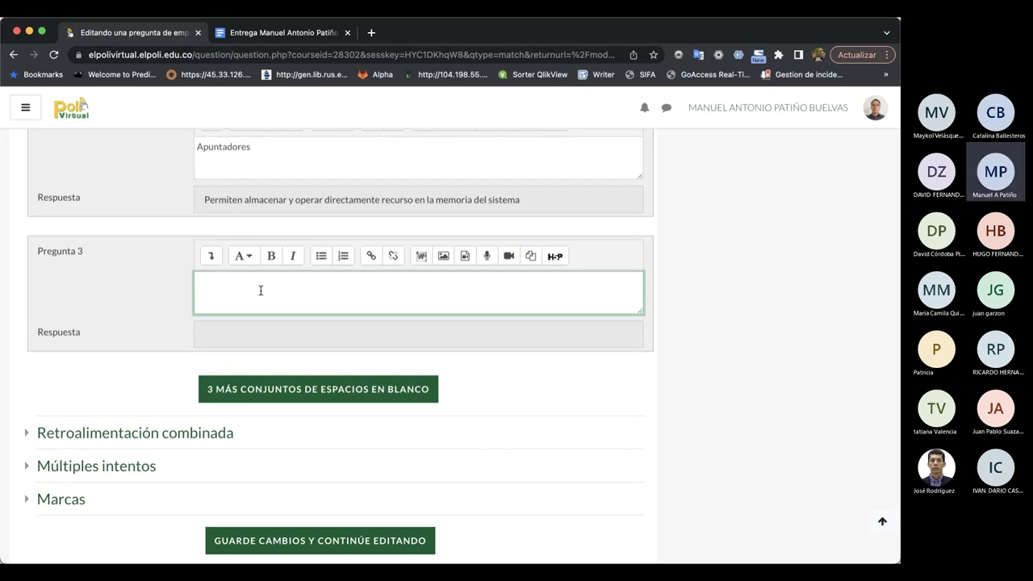
text(A)
key(BackSpace)
text(Árboles)
click(262, 334)
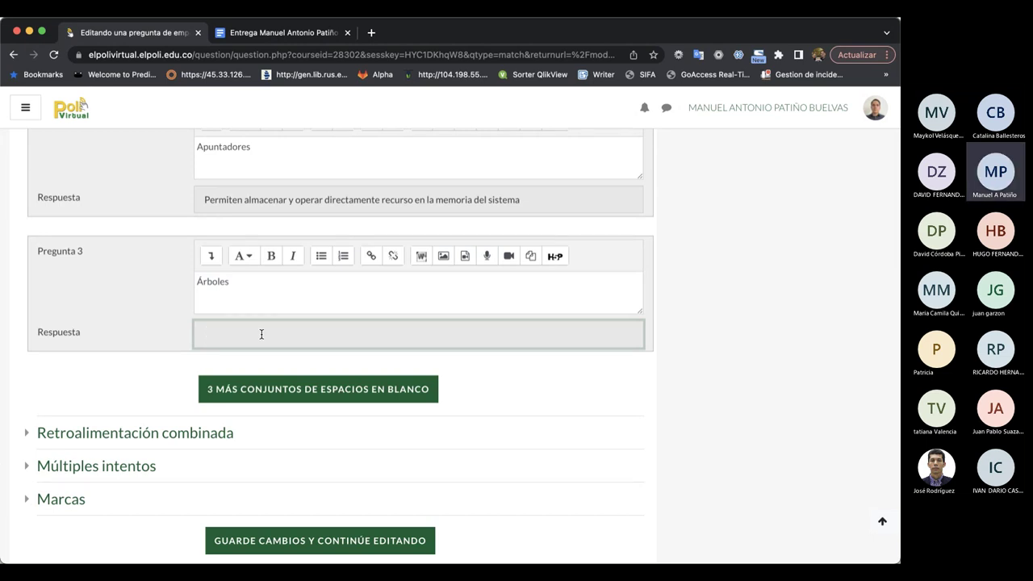
text(Estructura)
text( de)
text( datos)
Save the matching question P4 and return to the quiz's question list.
scroll(263, 334, down, 5)
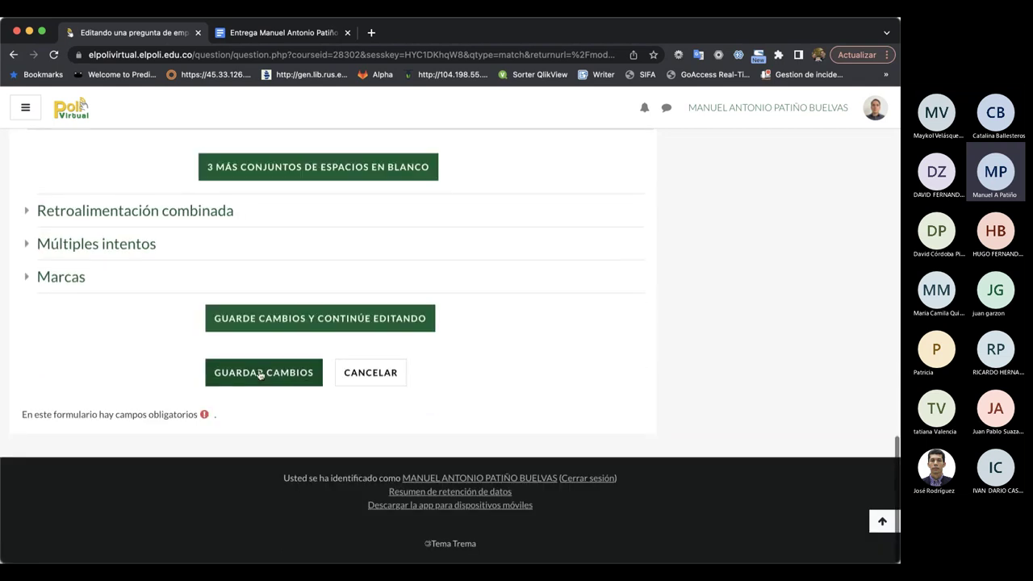
click(260, 374)
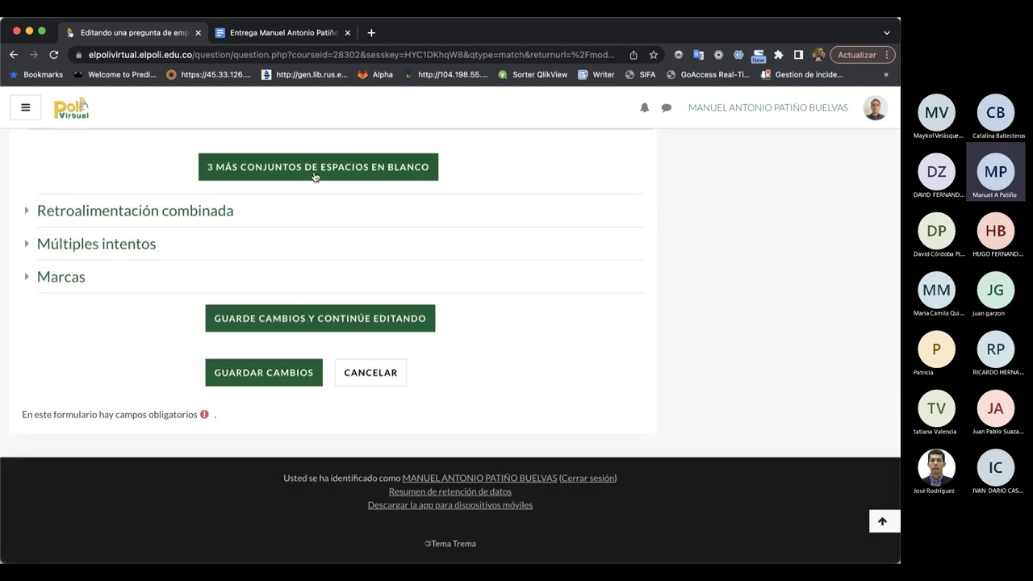
click(240, 383)
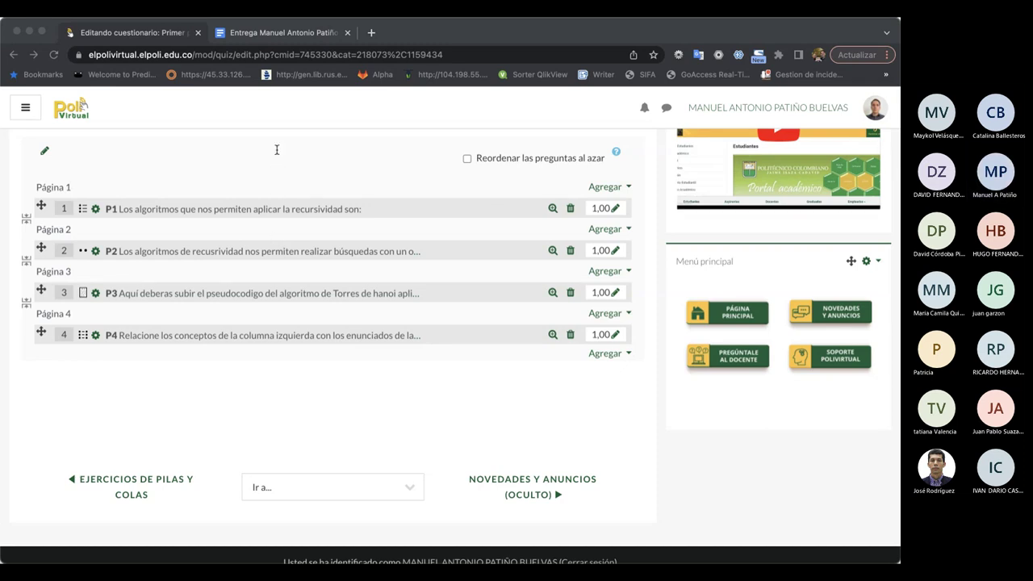
Open the preview of matching question P4, review its concept and description pairs, and close the preview.
click(372, 32)
key(ctrl+v)
key(Return)
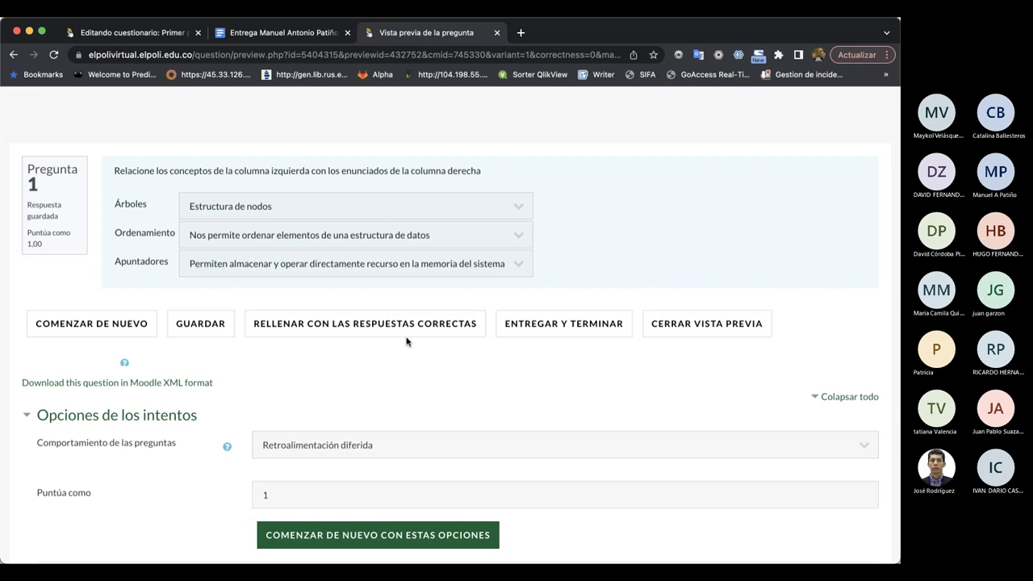
scroll(392, 337, down, 2)
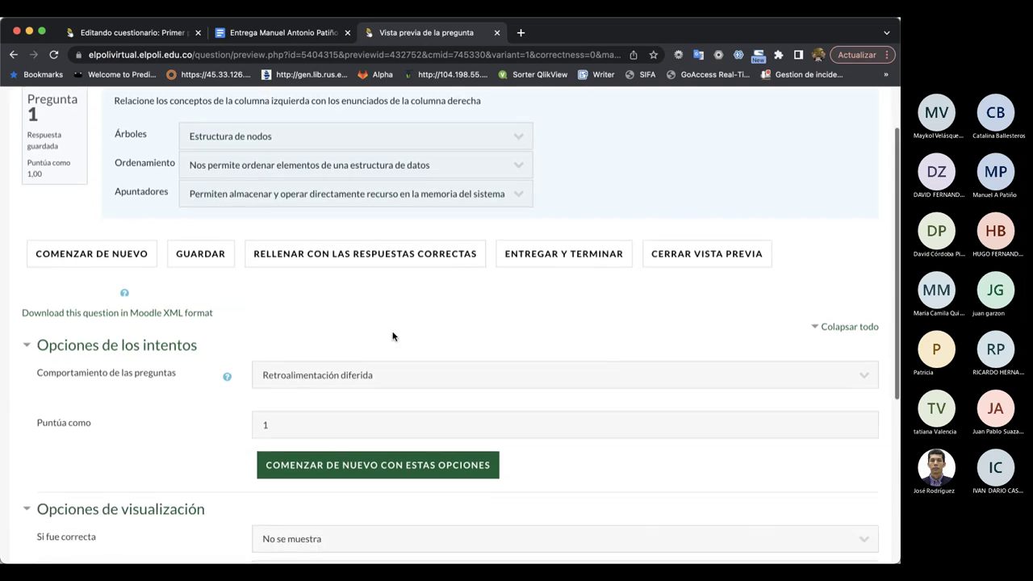
scroll(393, 336, up, 2)
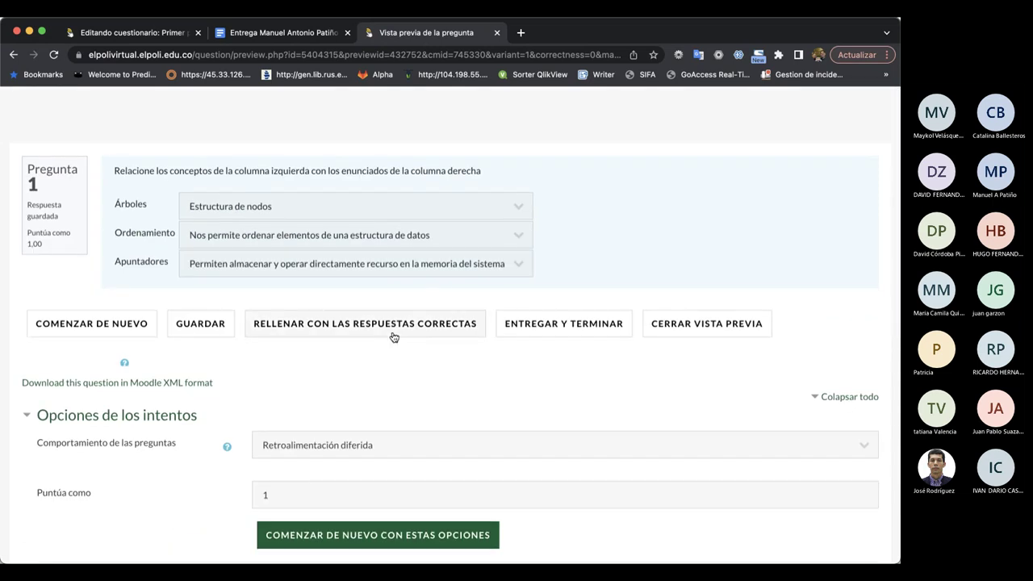
scroll(592, 403, down, 3)
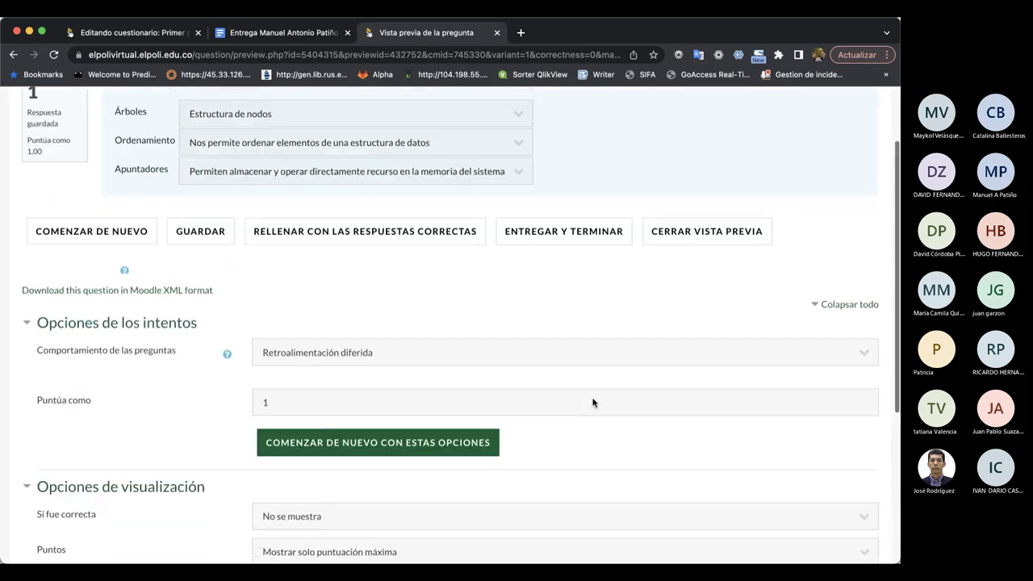
scroll(592, 403, up, 2)
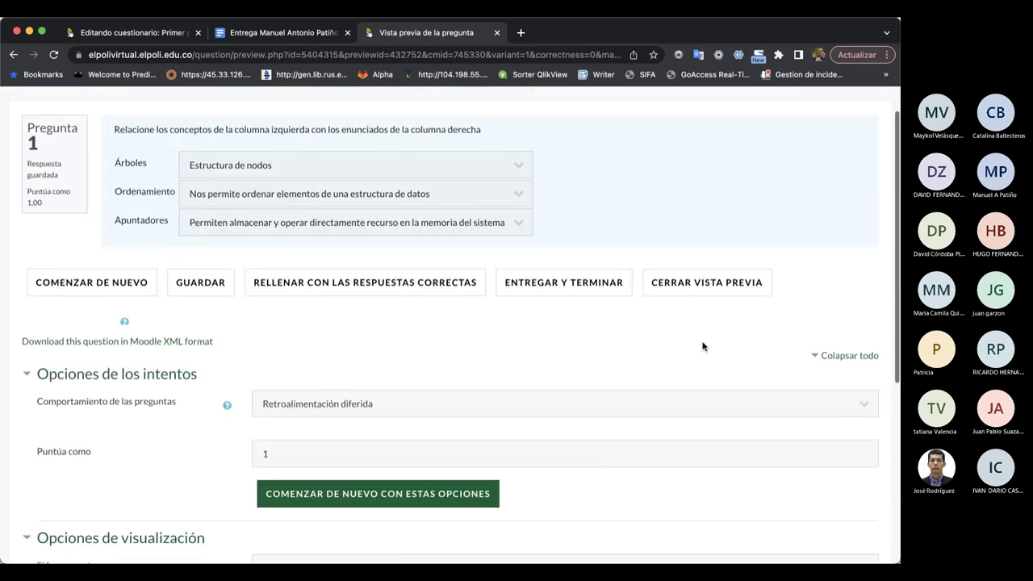
click(497, 32)
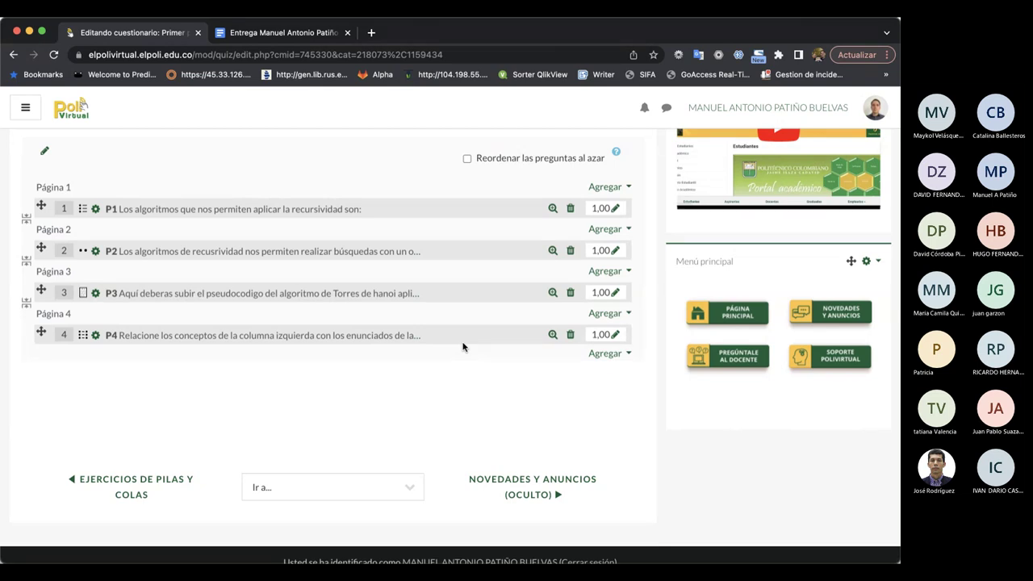
click(612, 356)
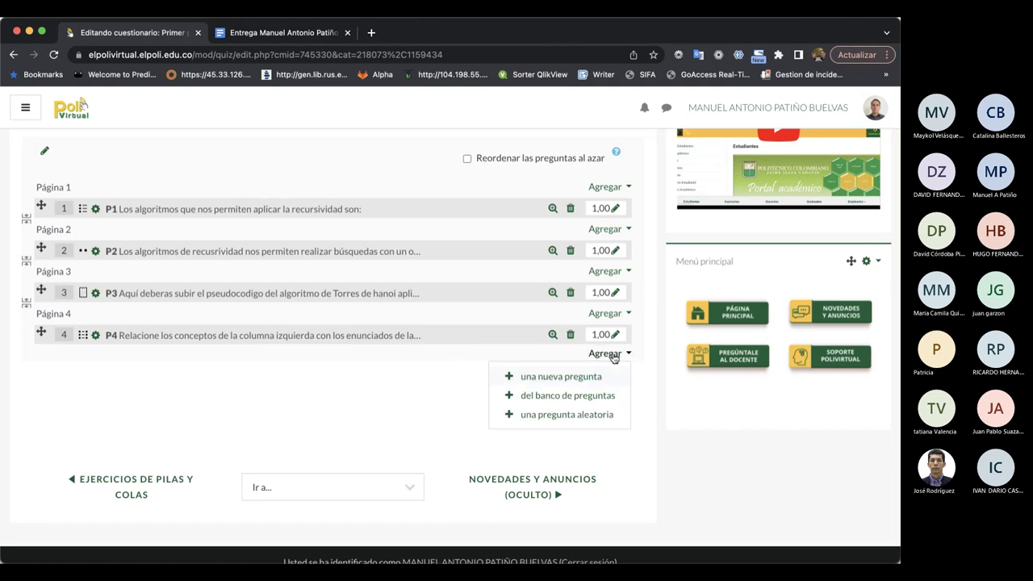
click(577, 380)
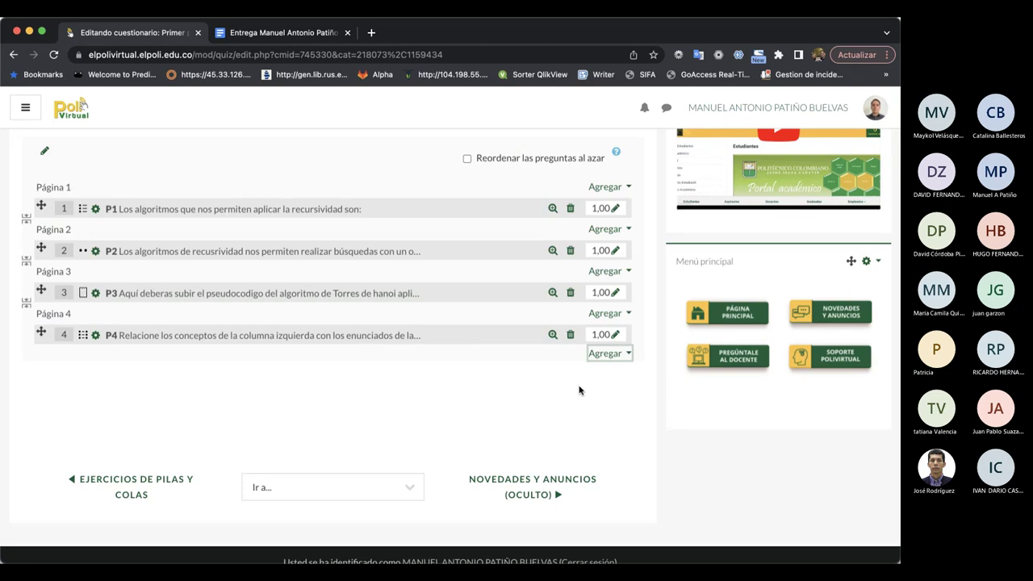
click(608, 360)
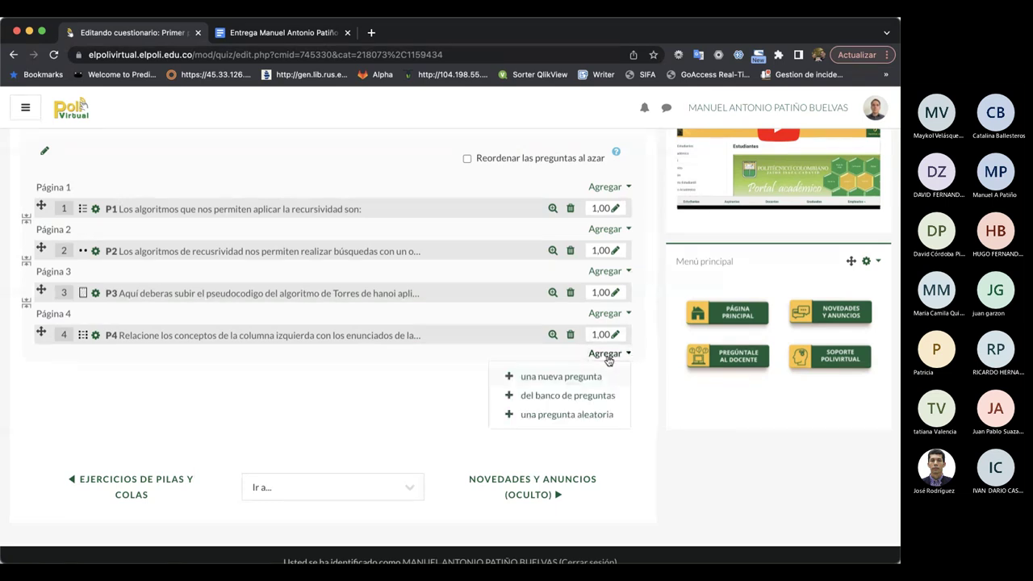
click(568, 376)
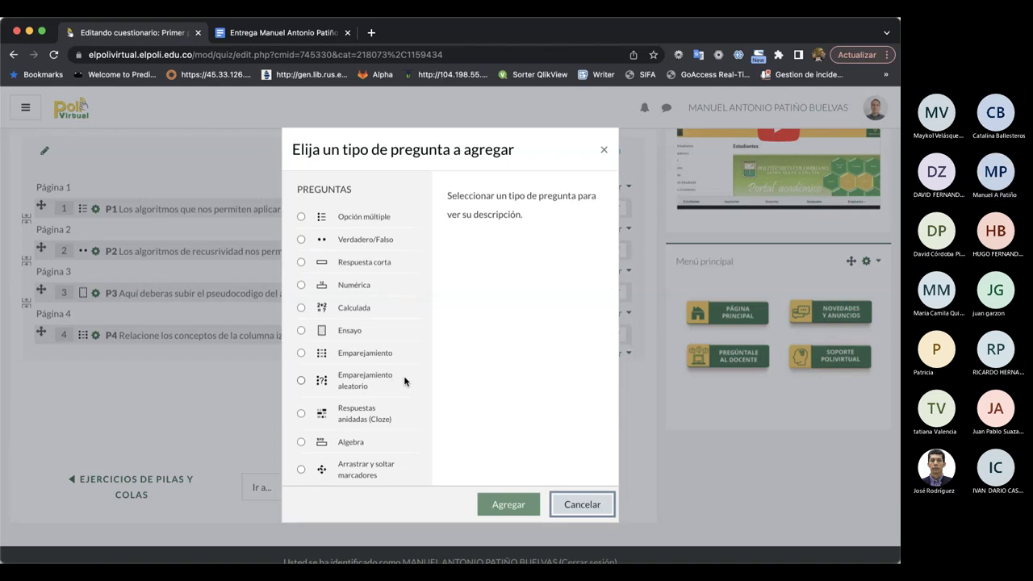
scroll(404, 381, down, 2)
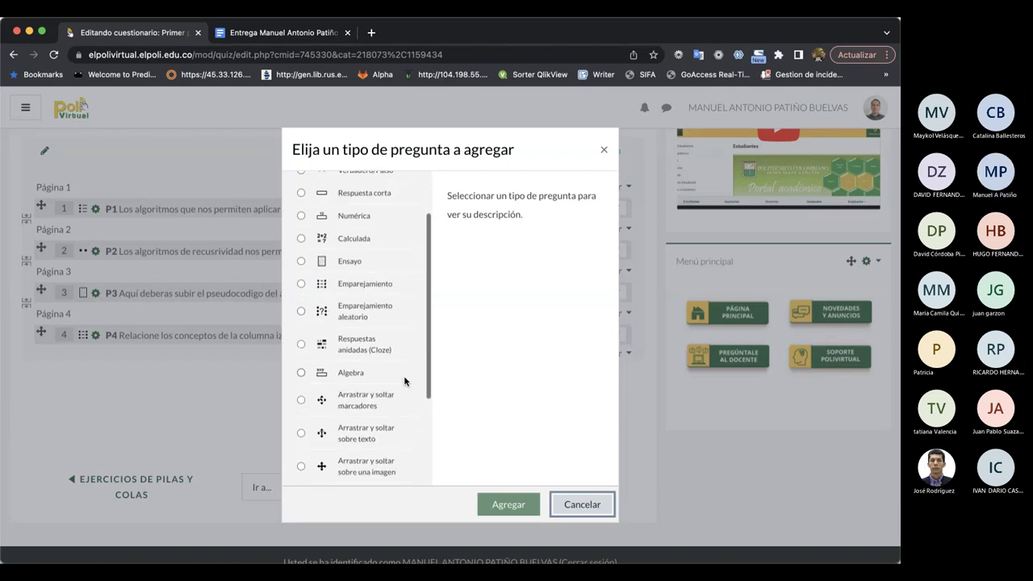
scroll(405, 381, down, 3)
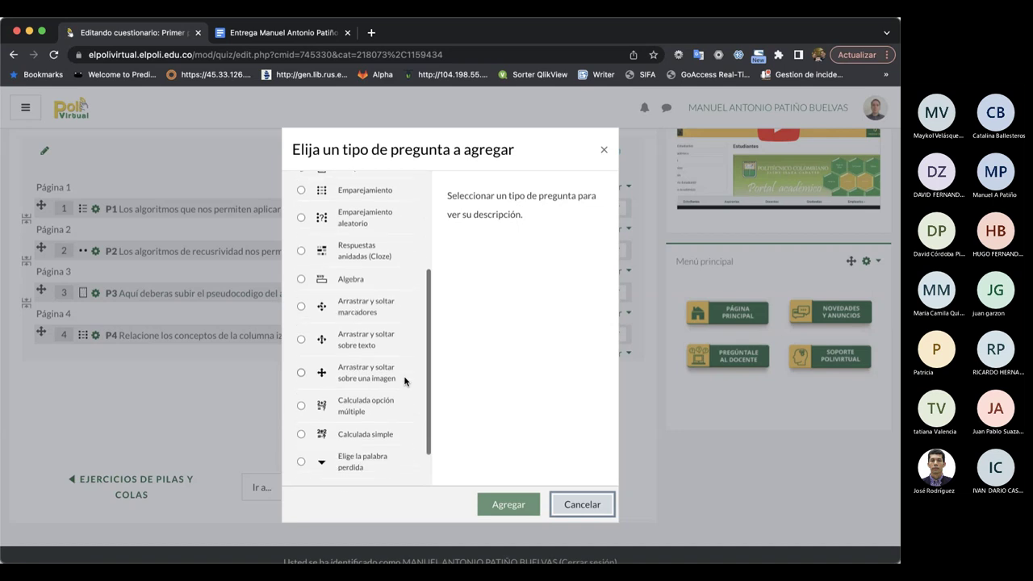
scroll(405, 381, down, 2)
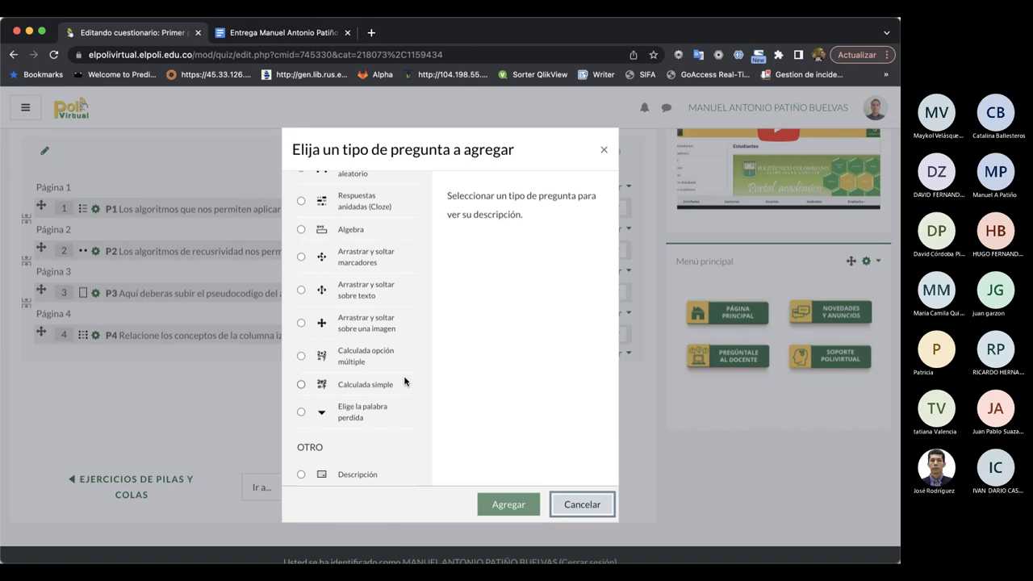
click(303, 412)
click(508, 505)
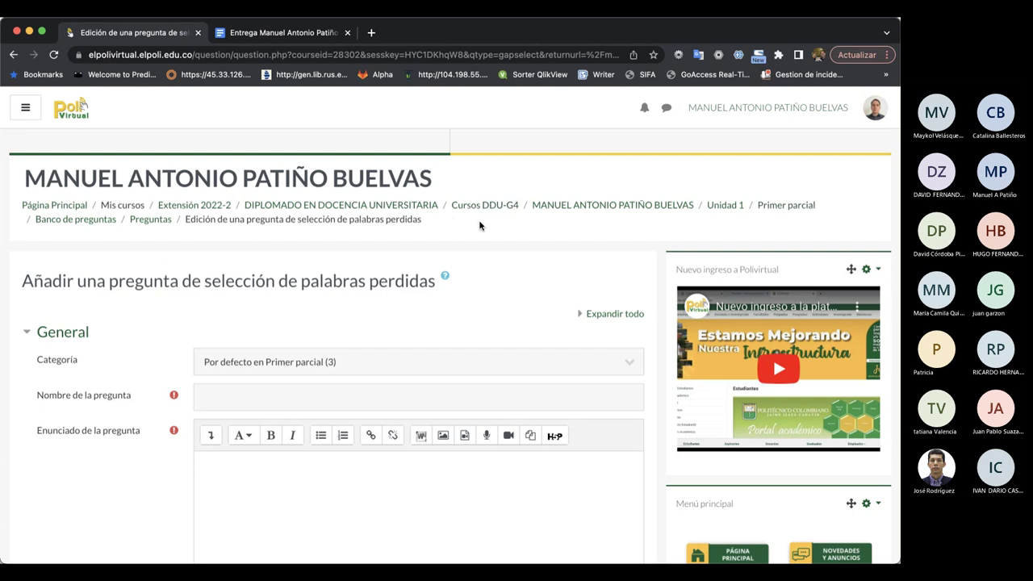
Go back to Unidad 1 and review the instructions on which question types the quiz must contain.
click(728, 207)
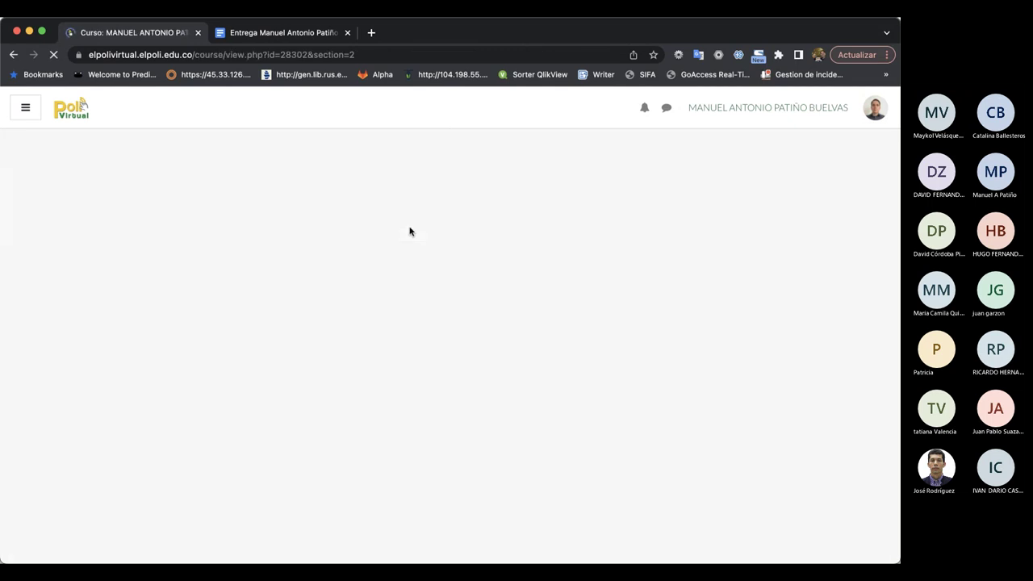
scroll(321, 363, down, 1)
scroll(321, 362, down, 4)
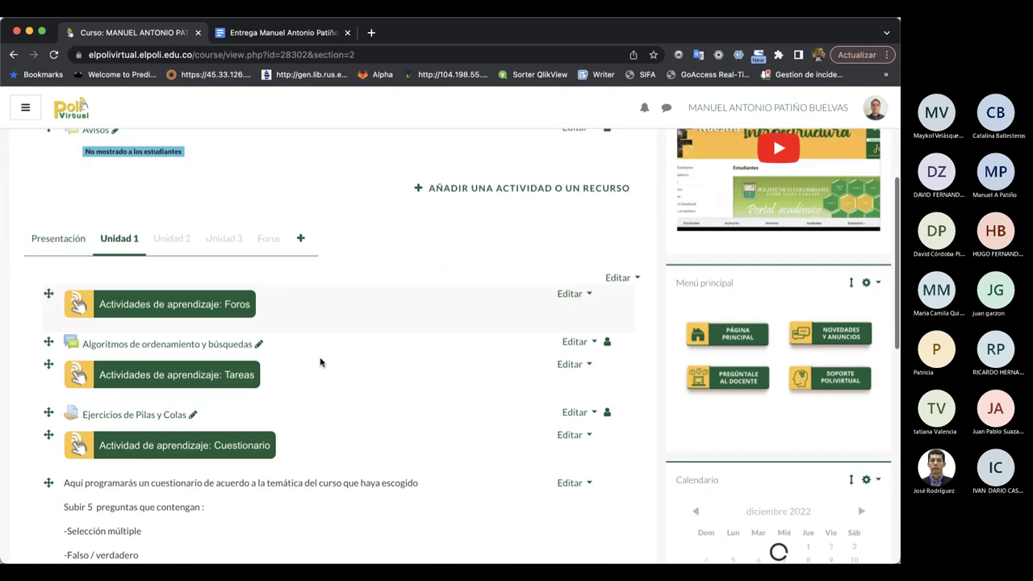
scroll(320, 362, down, 3)
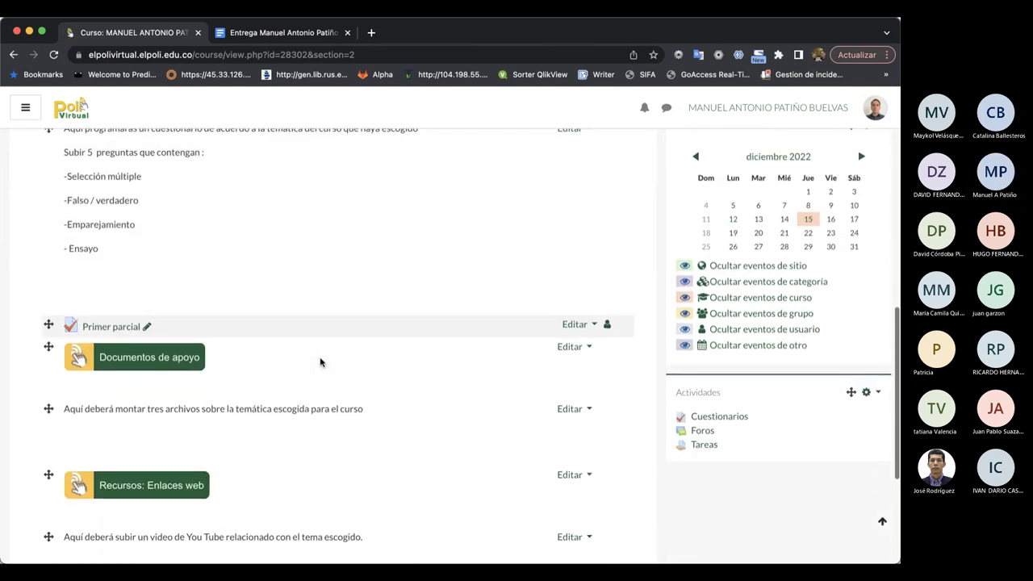
scroll(318, 362, up, 2)
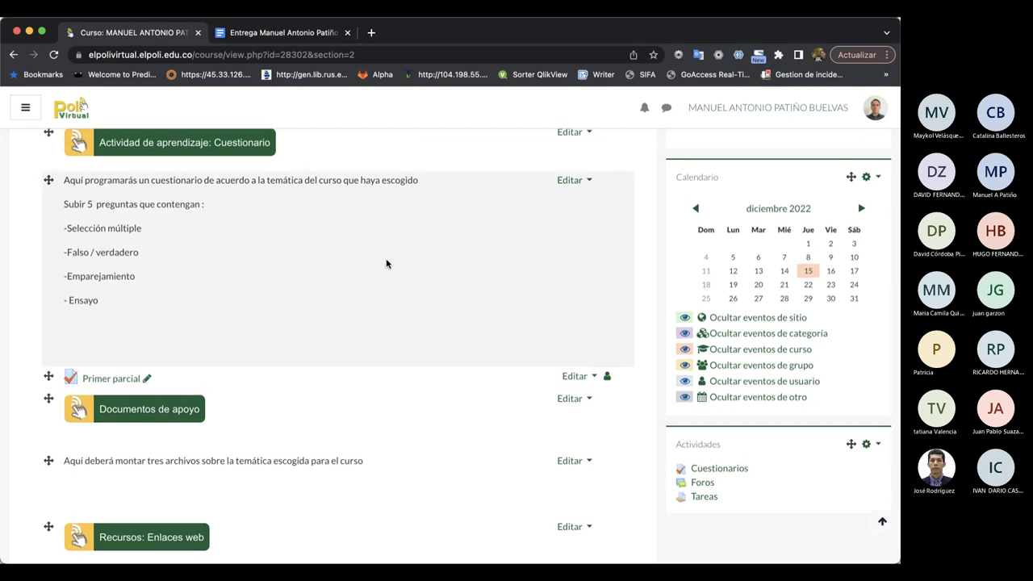
triple_click(116, 302)
drag(101, 302, 122, 302)
click(254, 256)
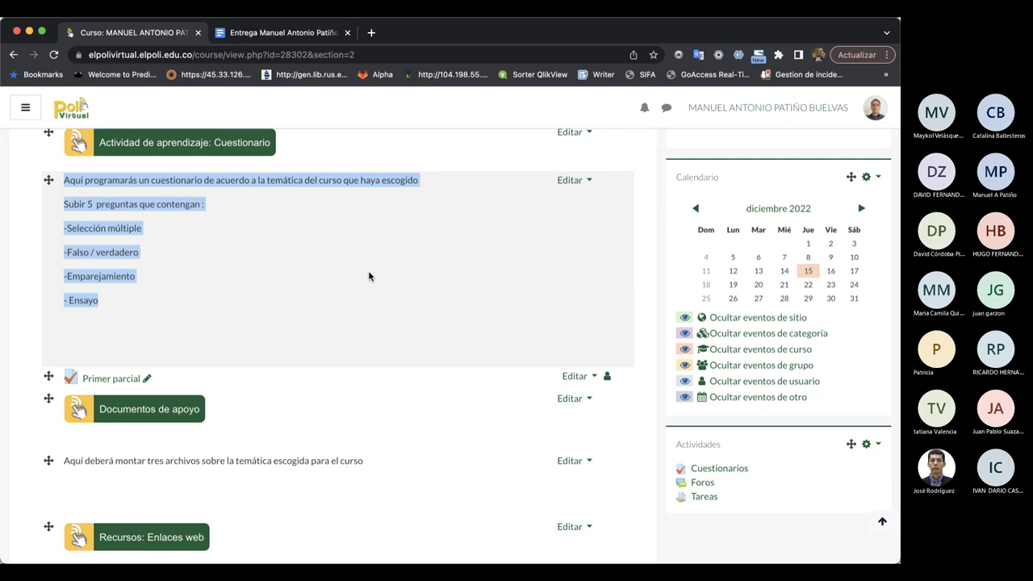
Delete the label with the quiz instructions located above Primer parcial in Unidad 1.
click(464, 246)
click(574, 181)
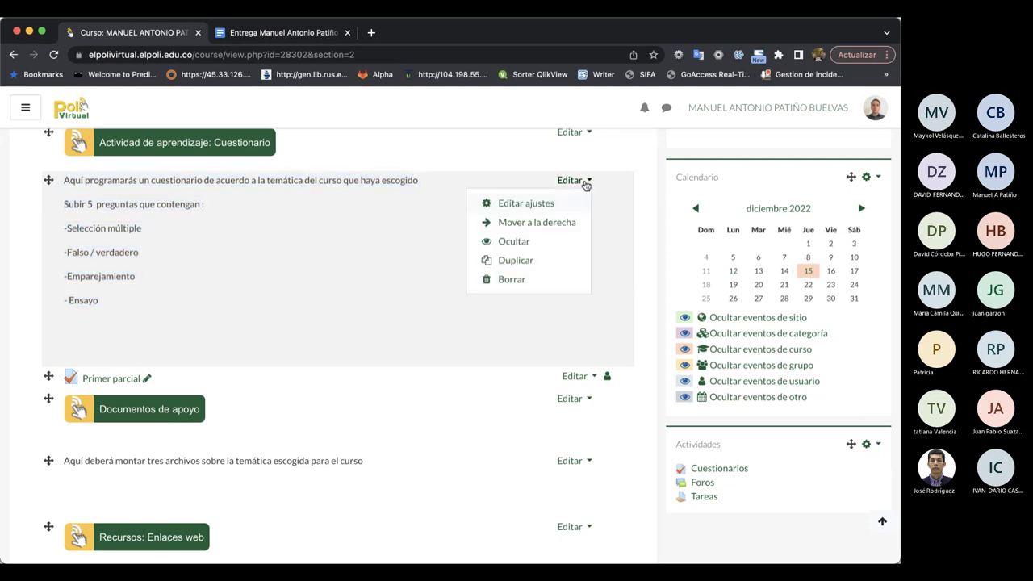
click(513, 279)
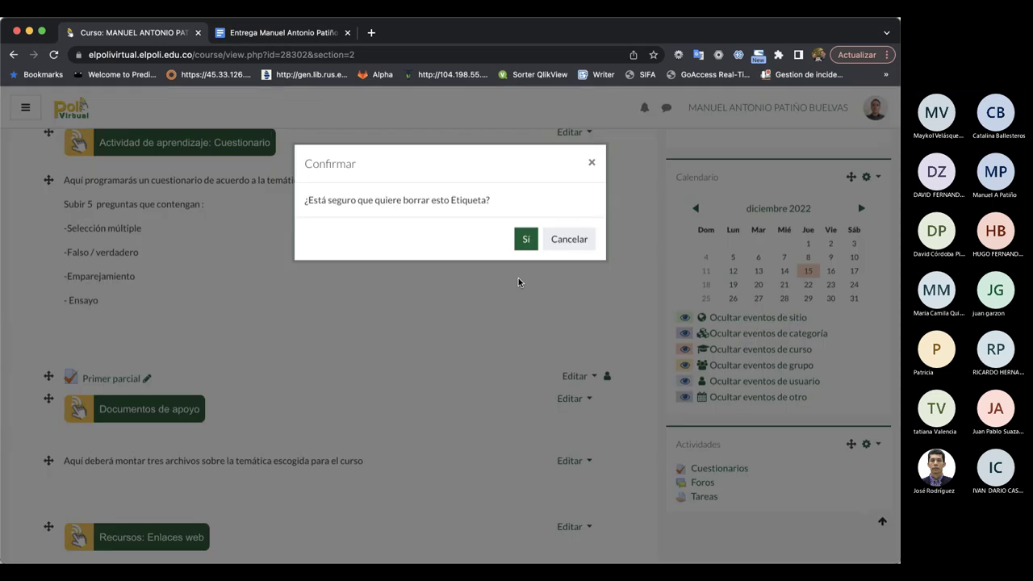
click(525, 239)
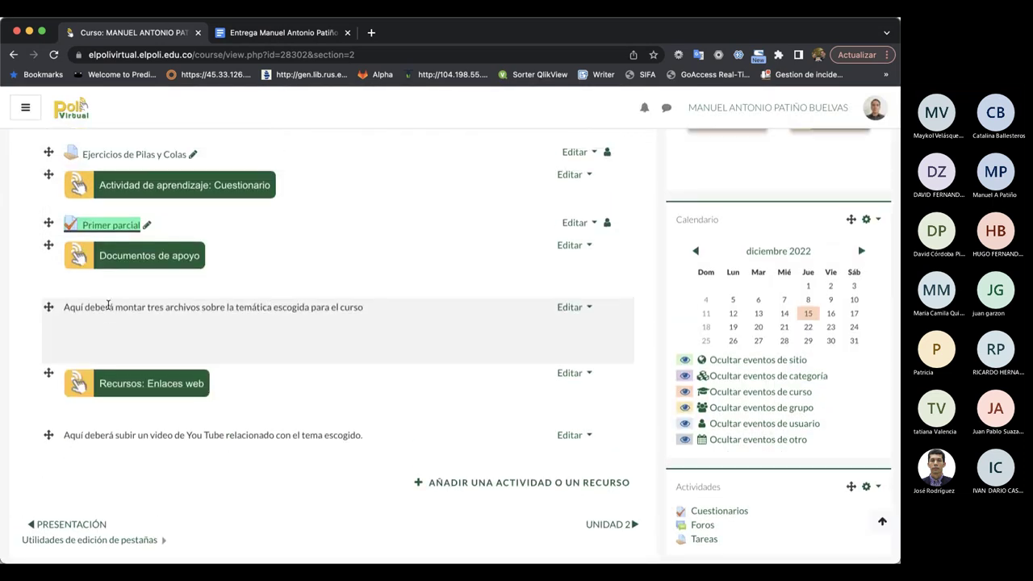
Review the resource types that can be added to Unidad 1, without adding any.
scroll(108, 307, up, 3)
scroll(142, 339, down, 1)
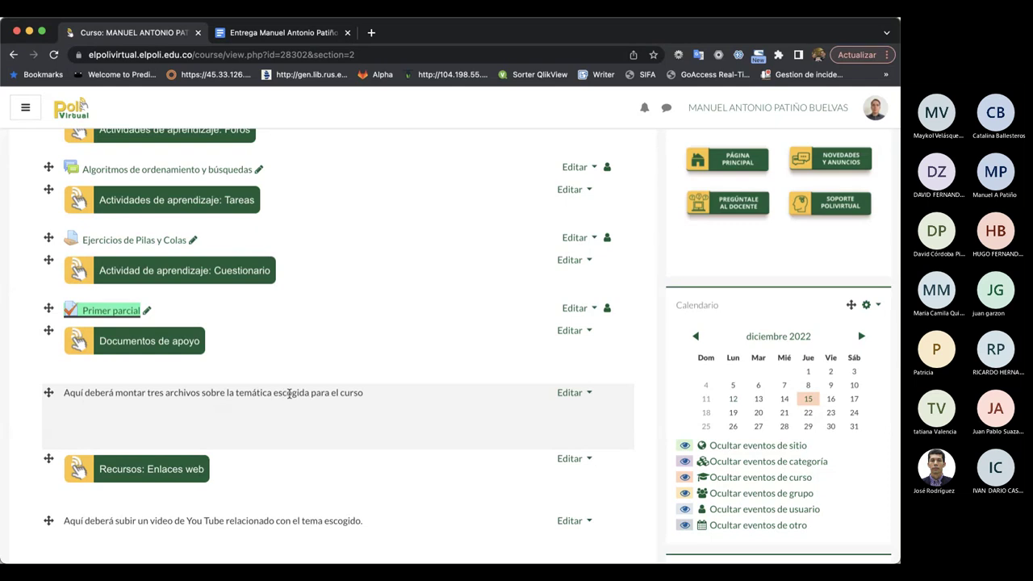
scroll(326, 394, down, 1)
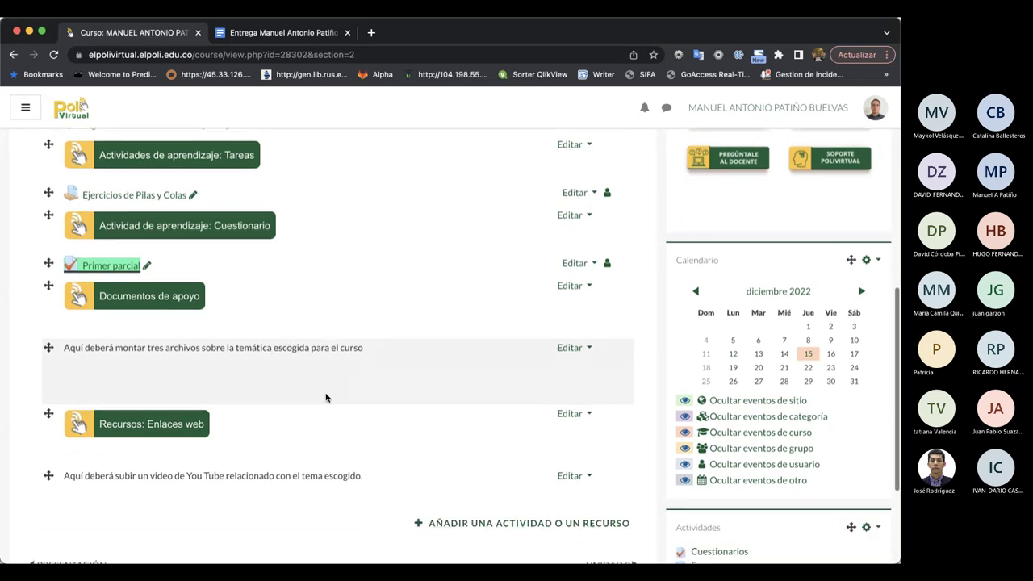
scroll(348, 407, down, 3)
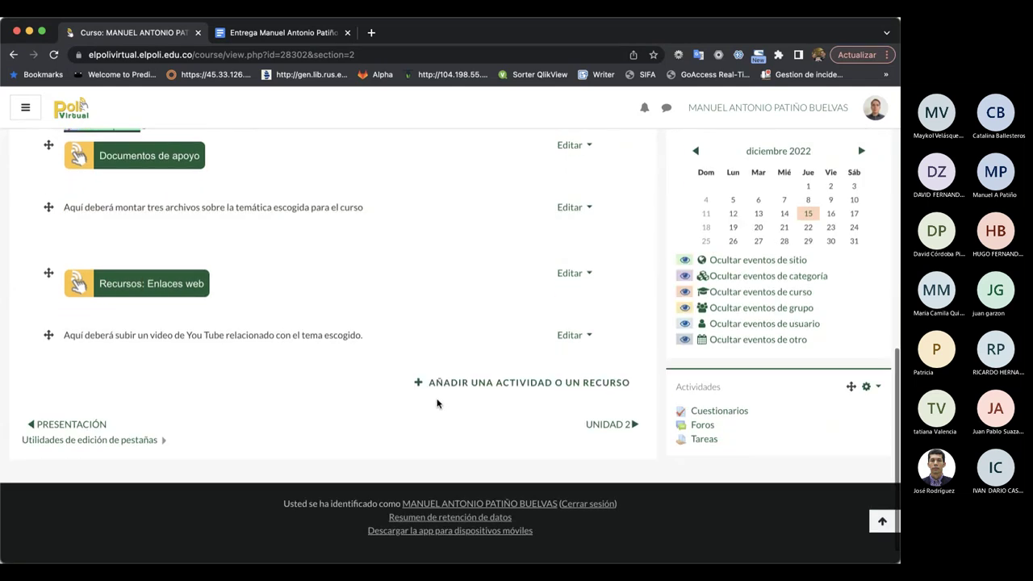
click(527, 385)
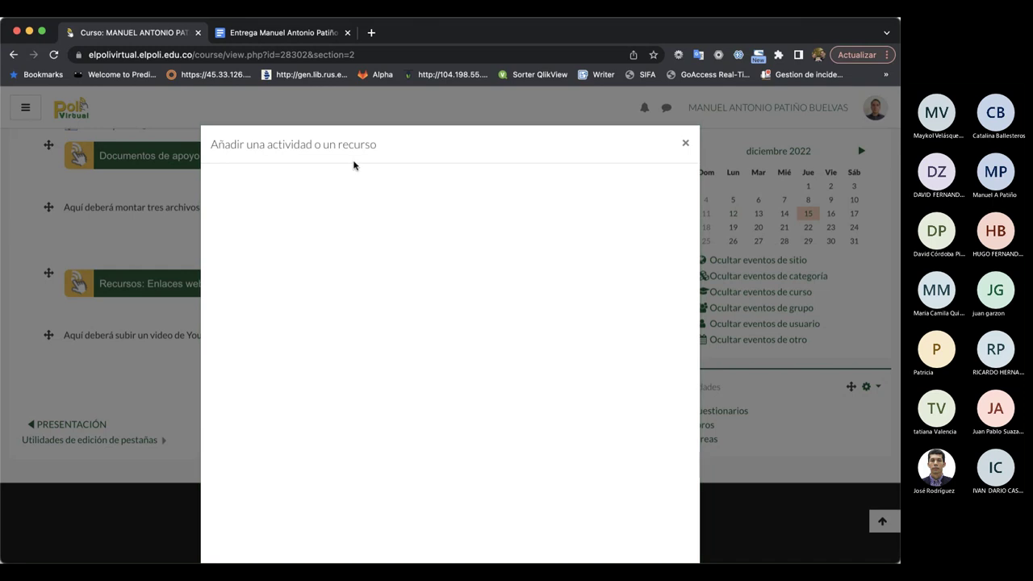
click(347, 230)
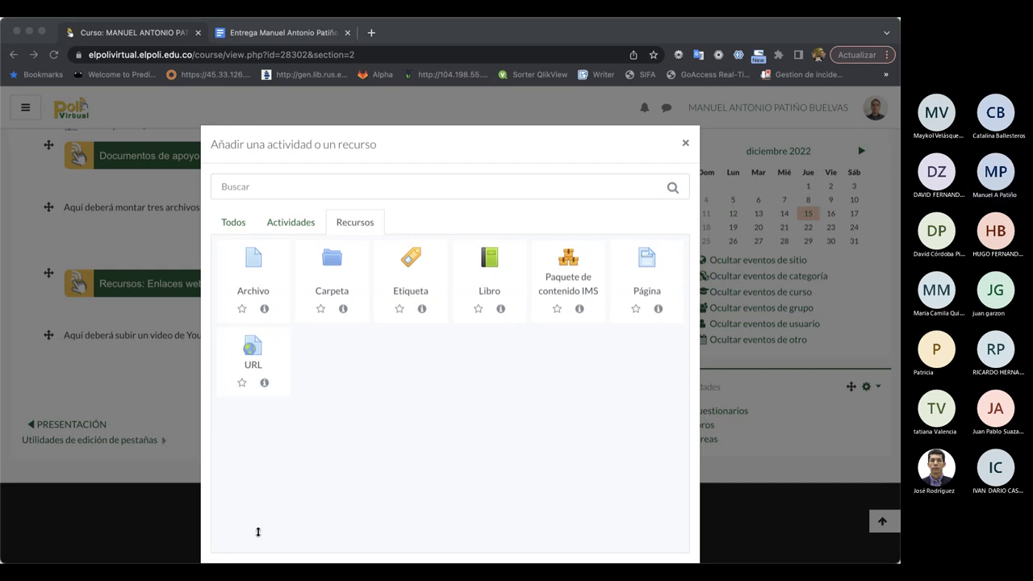
click(685, 143)
Open the Primer parcial quiz from Unidad 1.
scroll(269, 202, up, 2)
scroll(270, 202, up, 3)
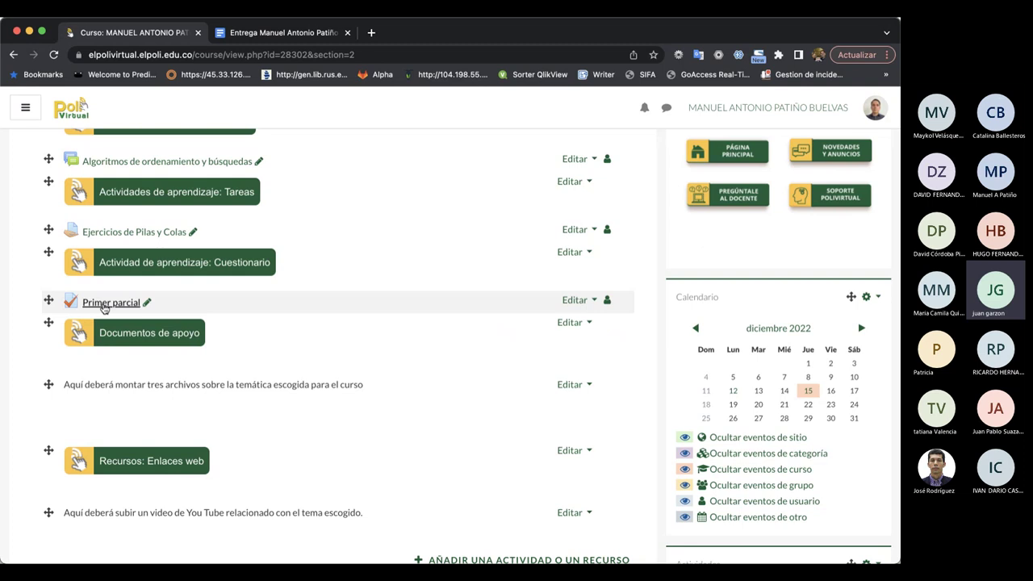
click(104, 305)
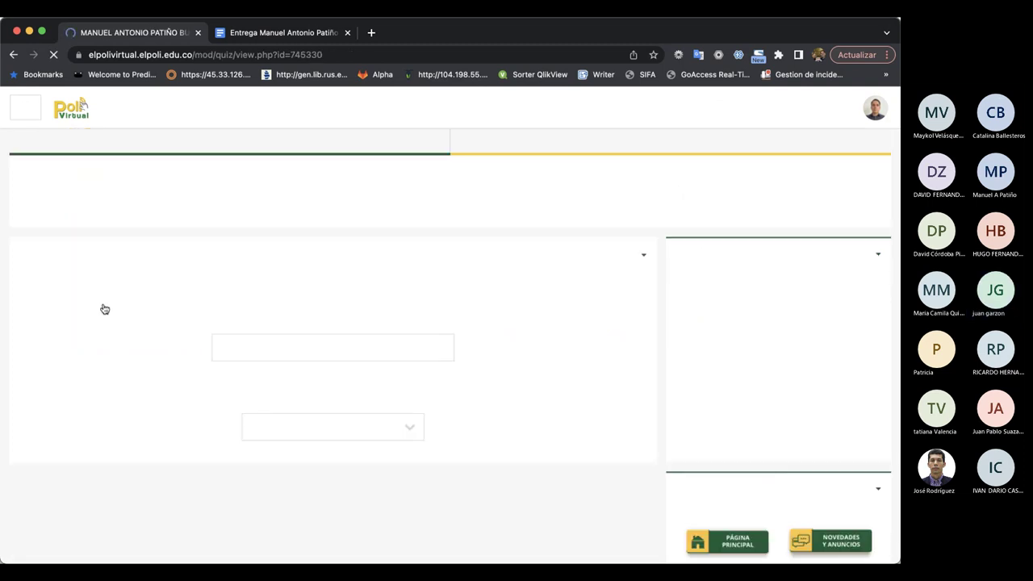
Preview the Primer parcial quiz to check how its first question is presented.
scroll(105, 309, down, 2)
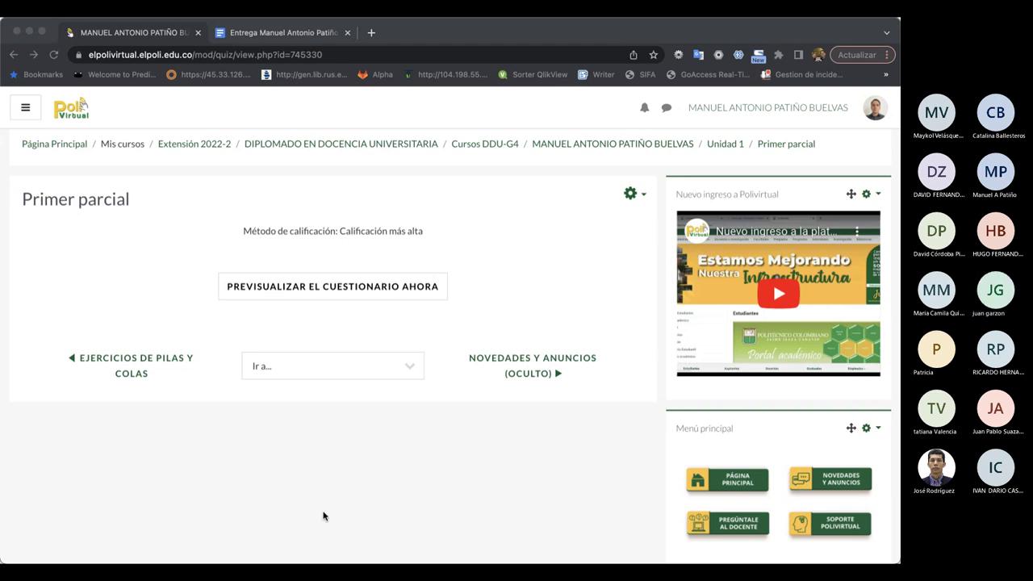
click(304, 538)
scroll(312, 364, down, 1)
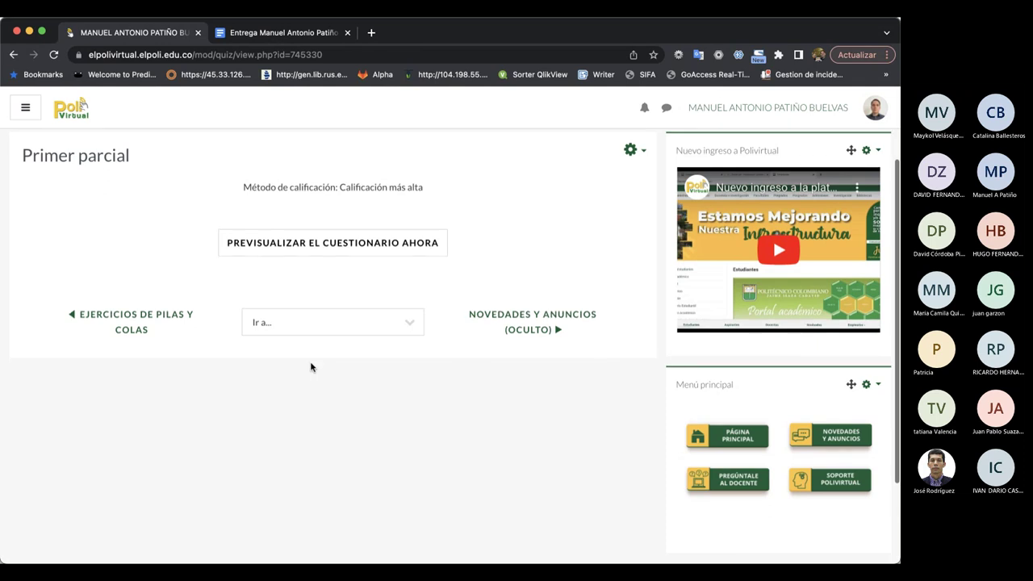
scroll(312, 366, up, 1)
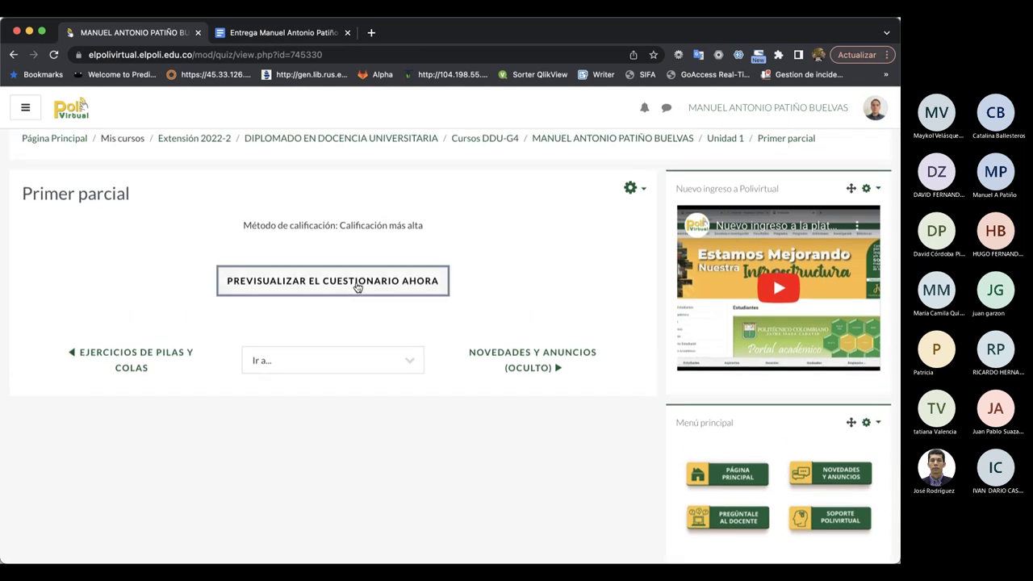
click(357, 286)
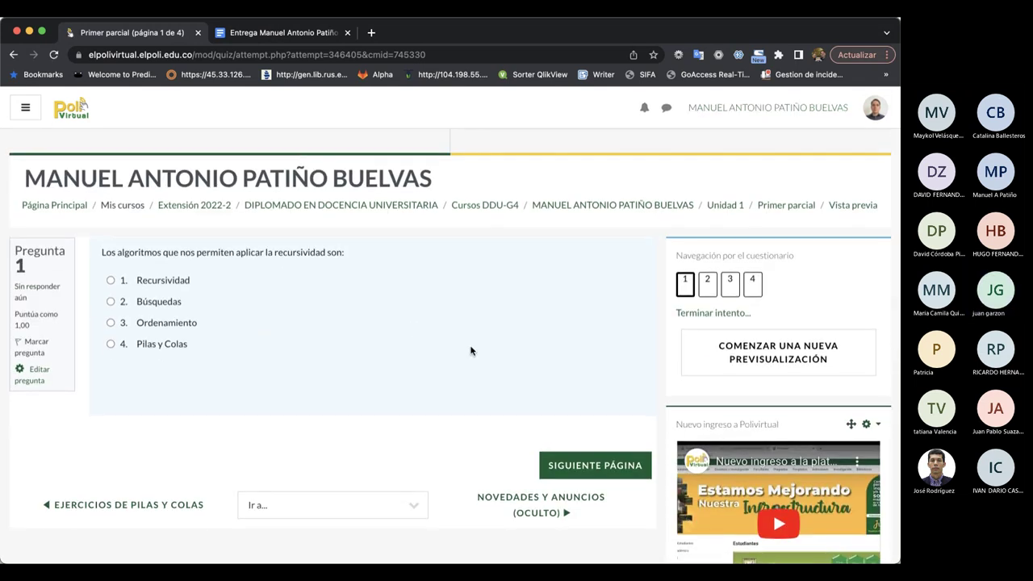
Return to Unidad 1 and start adding a new Archivo resource to the section.
click(720, 207)
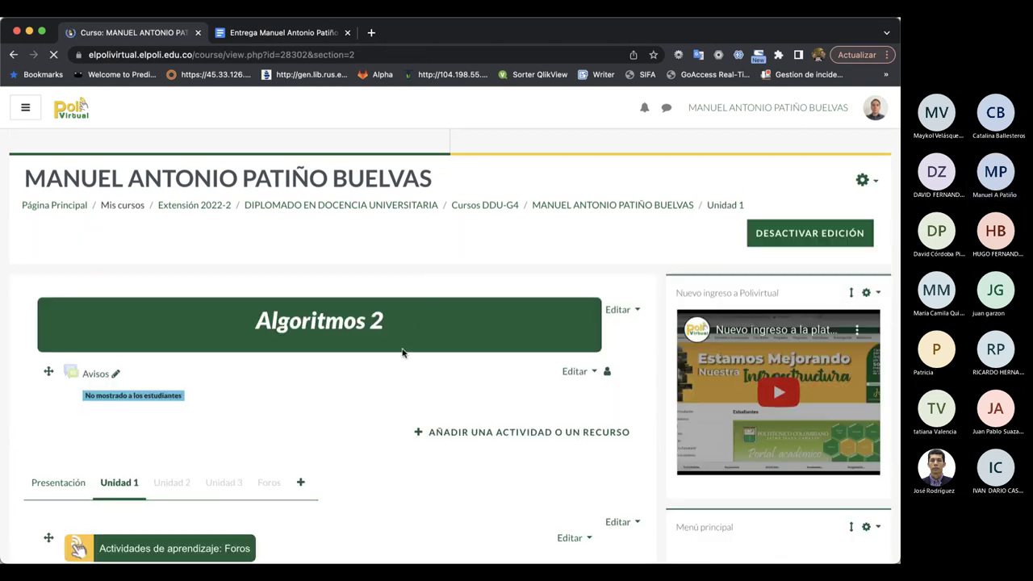
scroll(461, 360, down, 5)
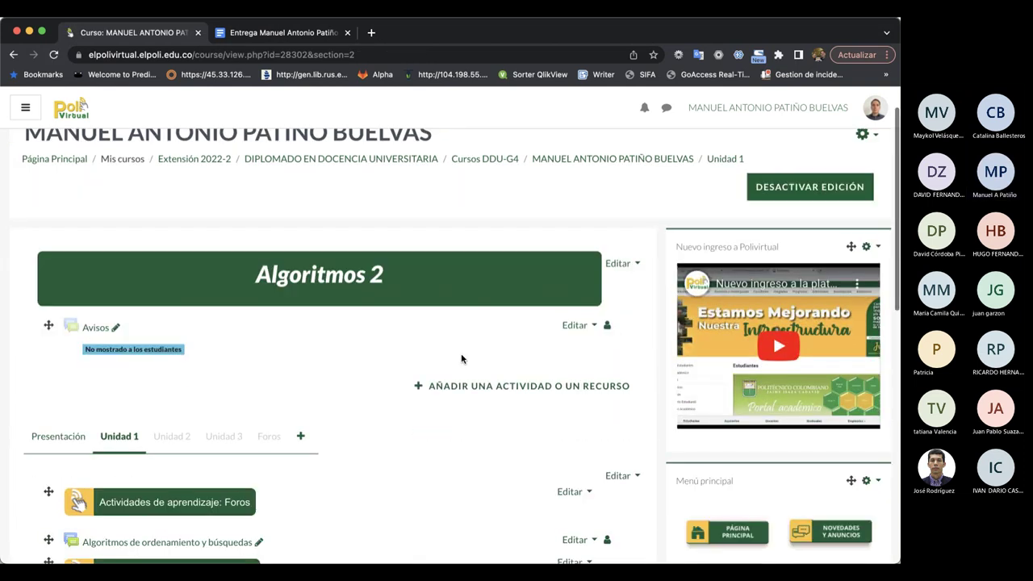
scroll(462, 359, down, 2)
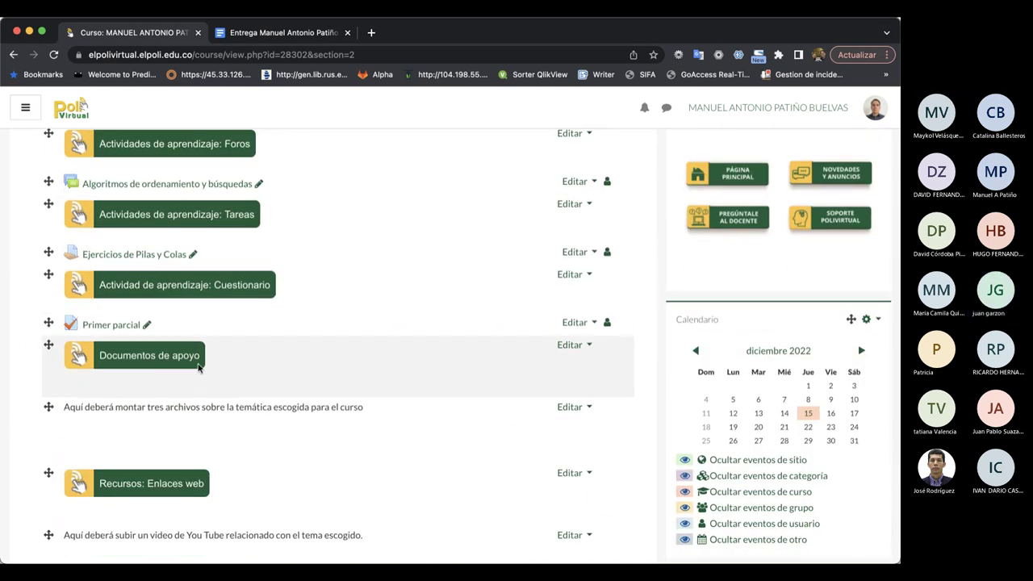
scroll(200, 432, down, 3)
scroll(199, 432, down, 1)
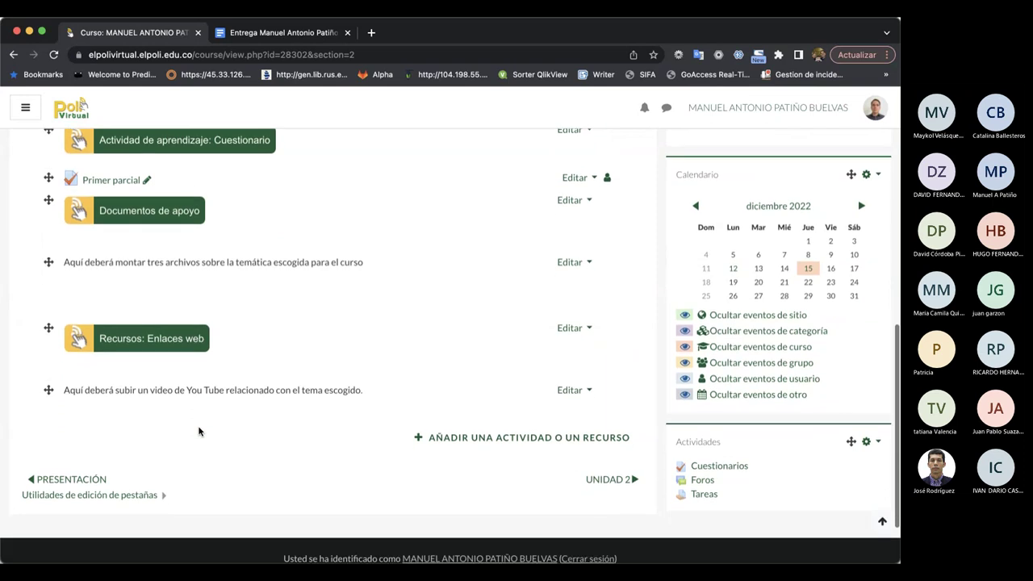
click(609, 439)
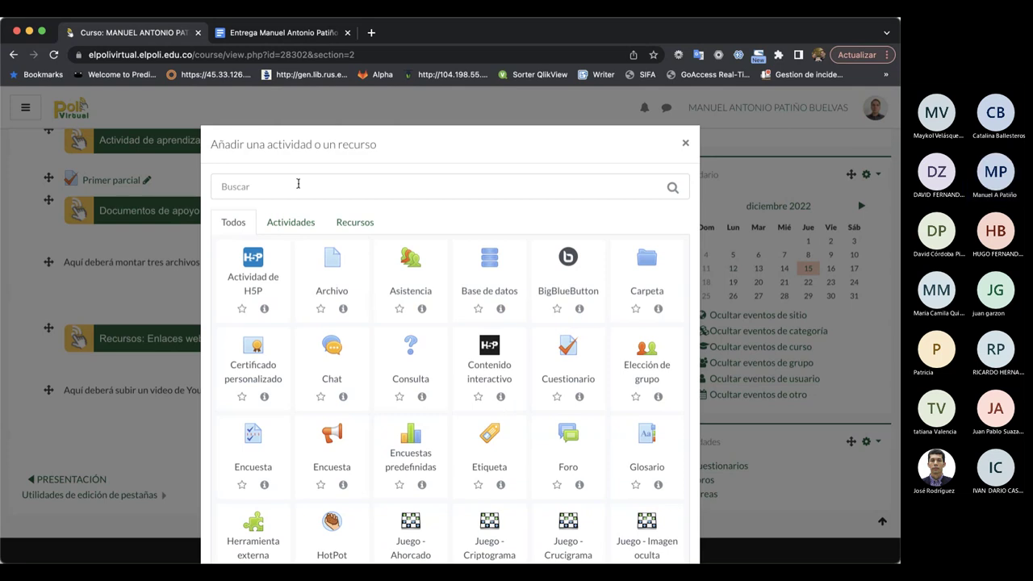
click(355, 222)
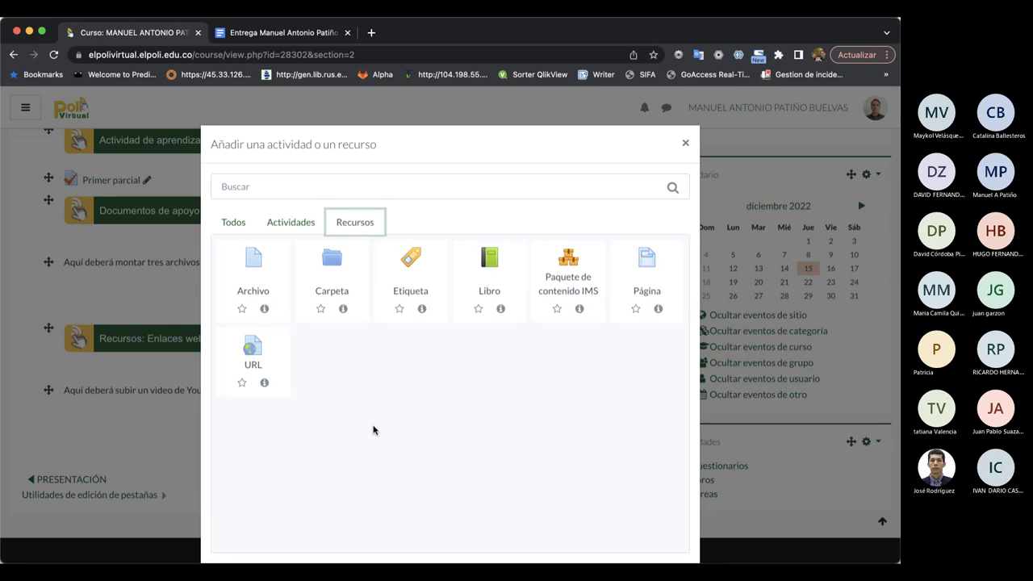
click(243, 262)
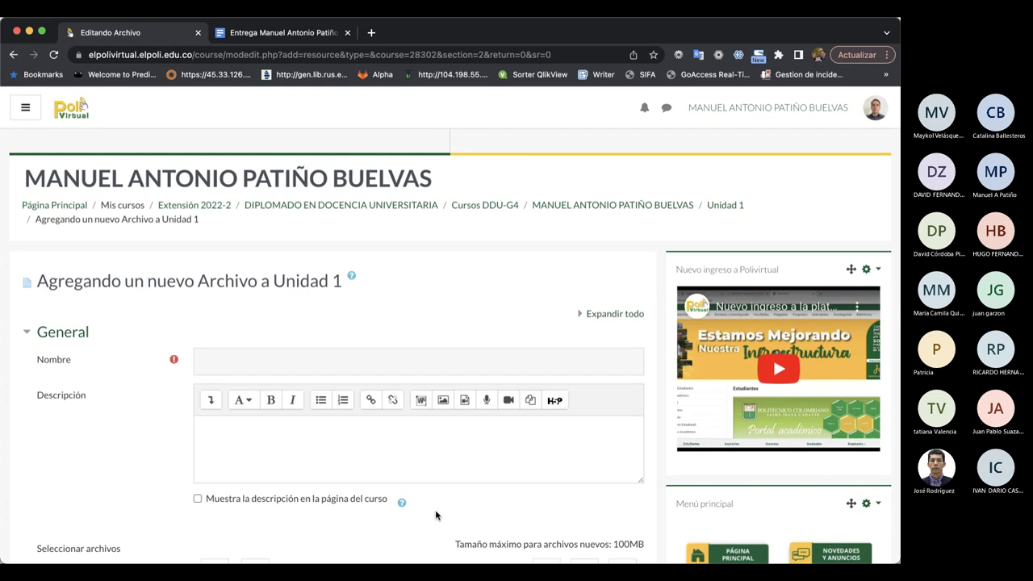
Name the new Archivo resource "Guía didáctica" and leave its description empty.
click(421, 362)
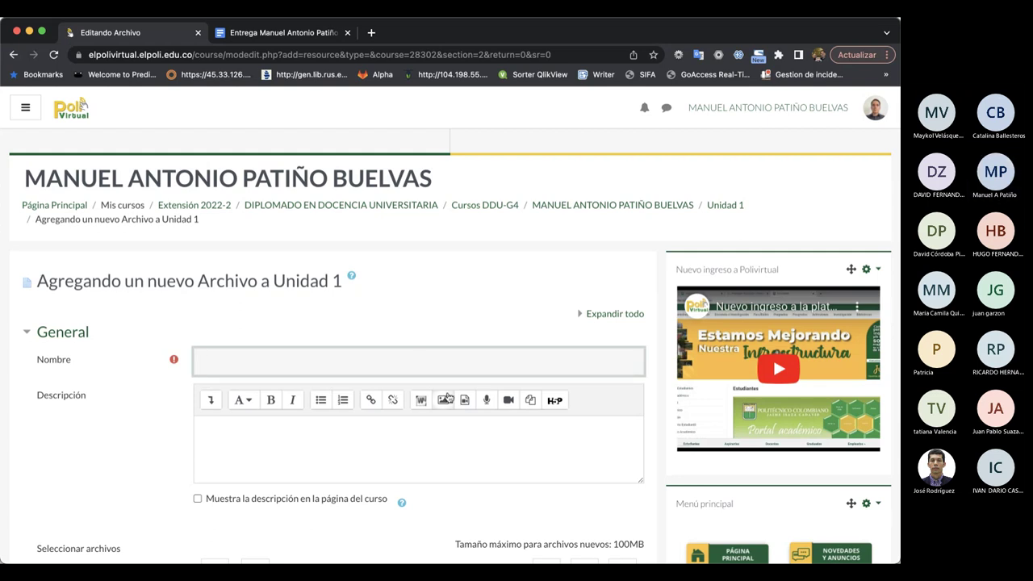
text(Guía)
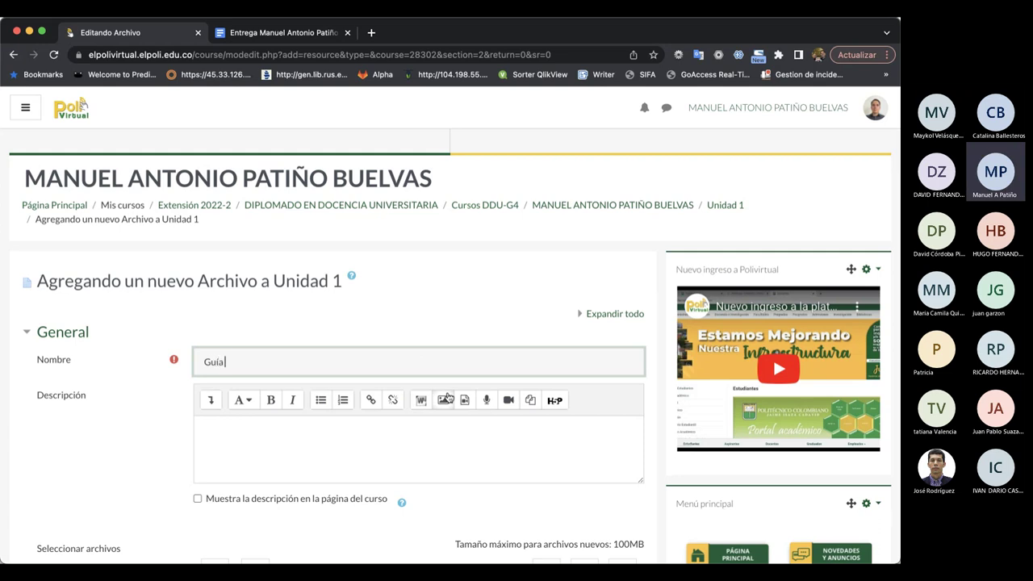
text( didactica)
click(392, 445)
Choose the Entrega Word document (.docx) from the computer as the file to upload to the resource.
scroll(394, 446, down, 2)
scroll(394, 446, down, 5)
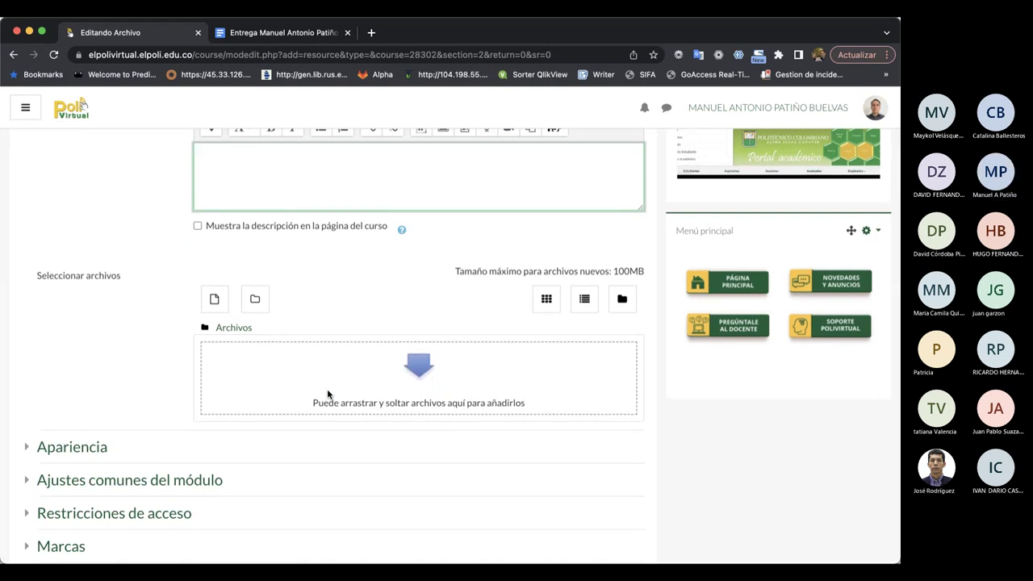
click(428, 403)
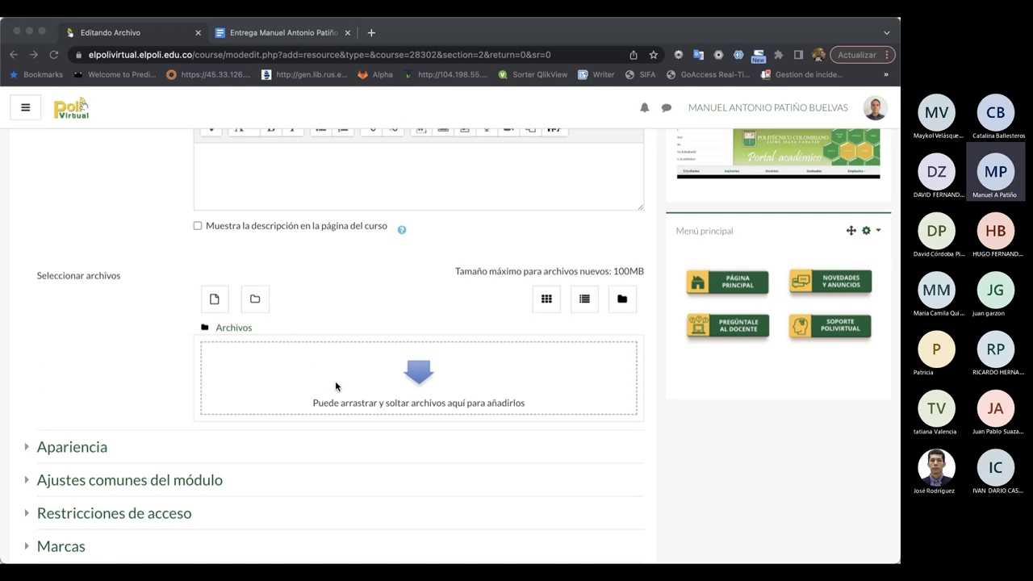
click(339, 384)
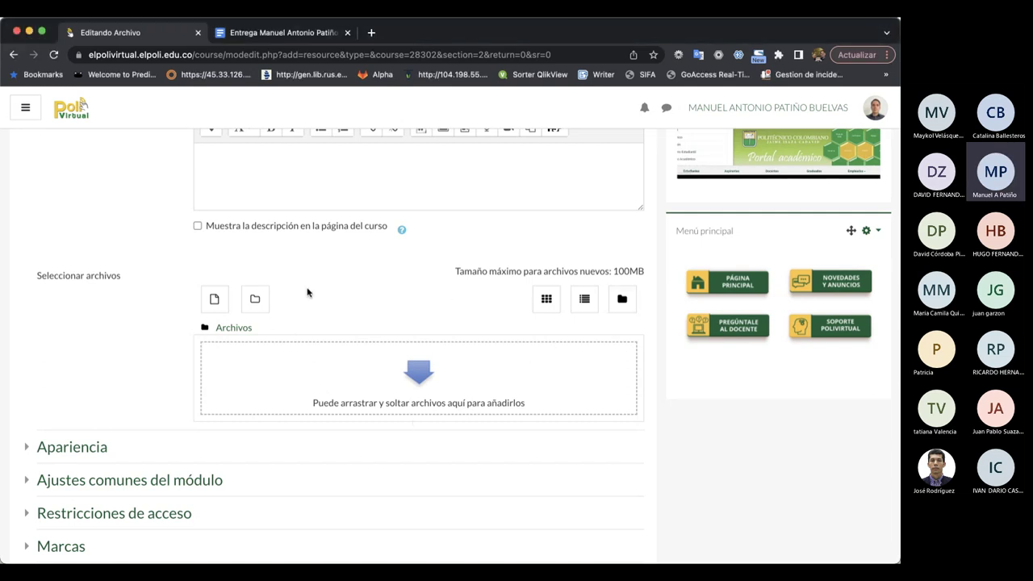
click(214, 300)
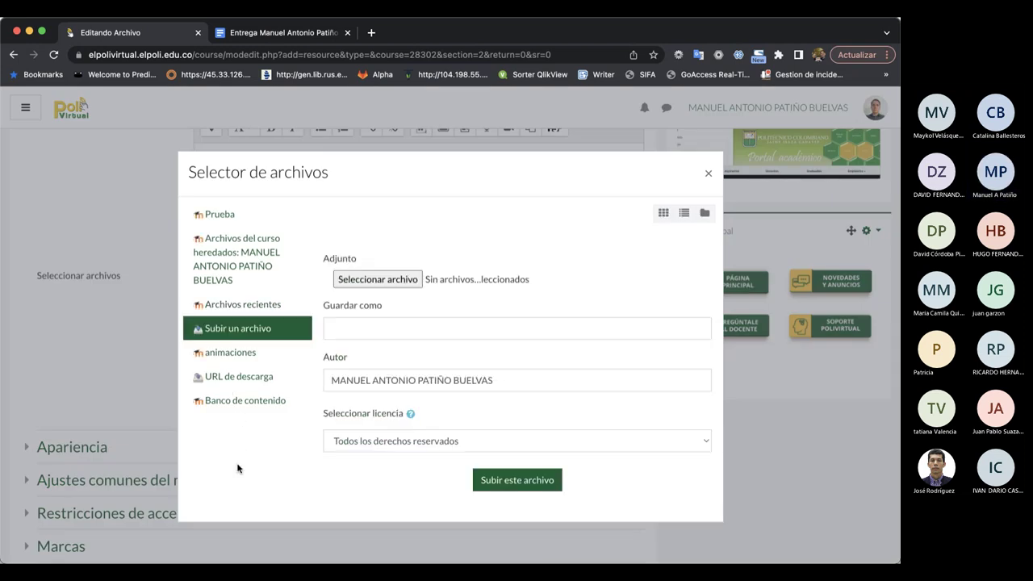
click(385, 278)
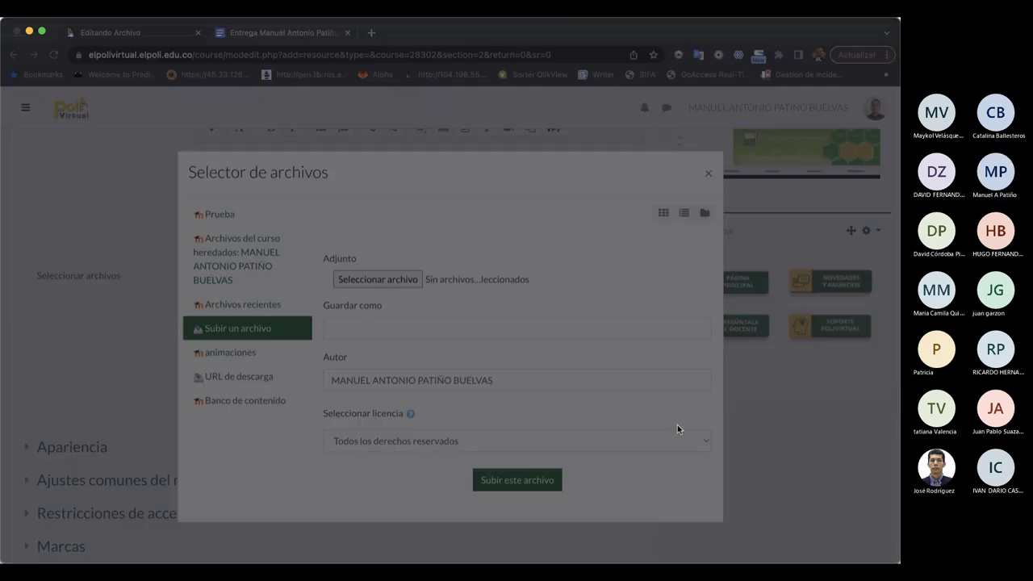
click(694, 420)
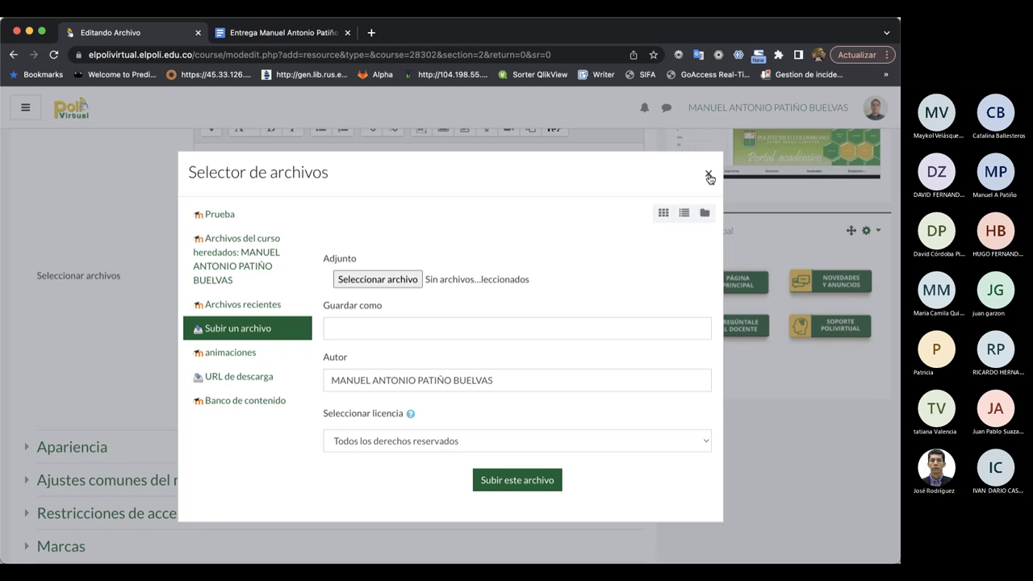
click(367, 282)
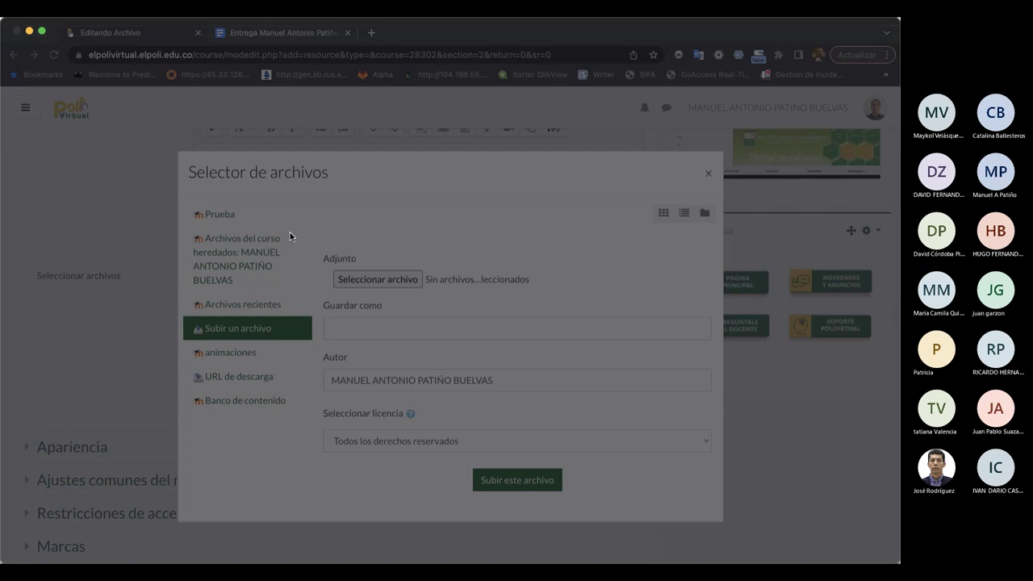
key(Return)
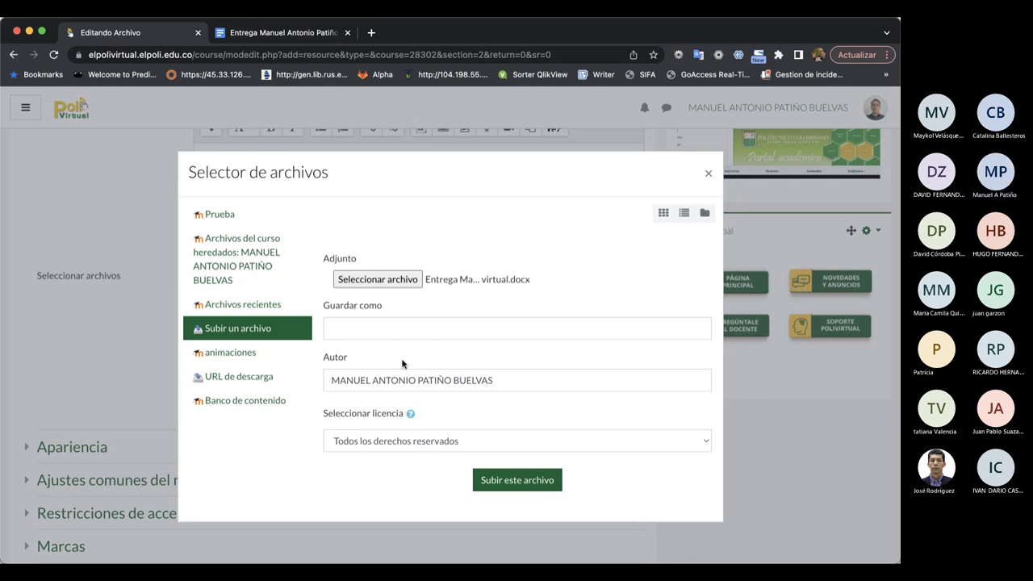
Upload the chosen document saved as "Guía didáctica", keeping the licence Todos los derechos reservados.
click(366, 328)
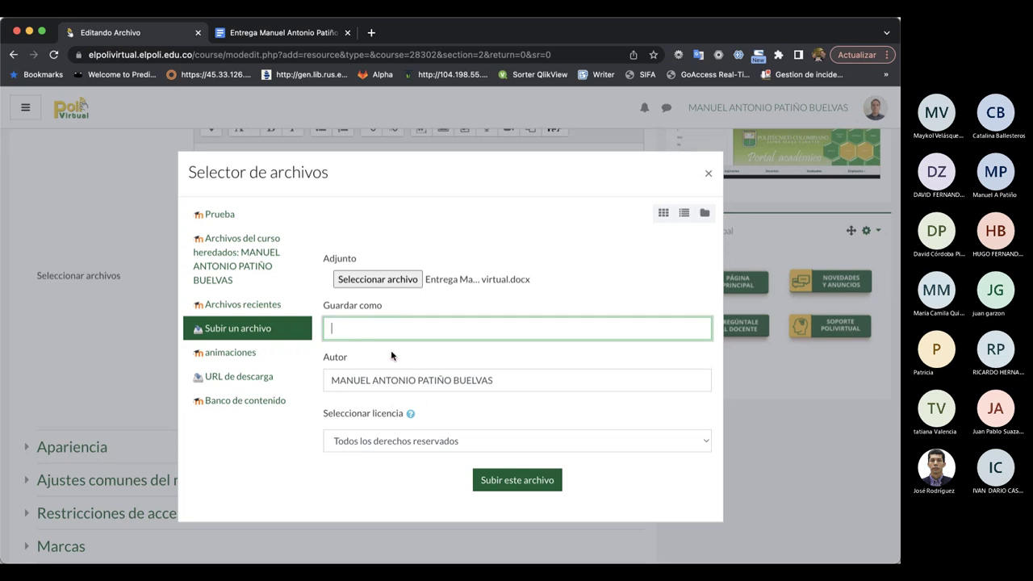
text(Gu)
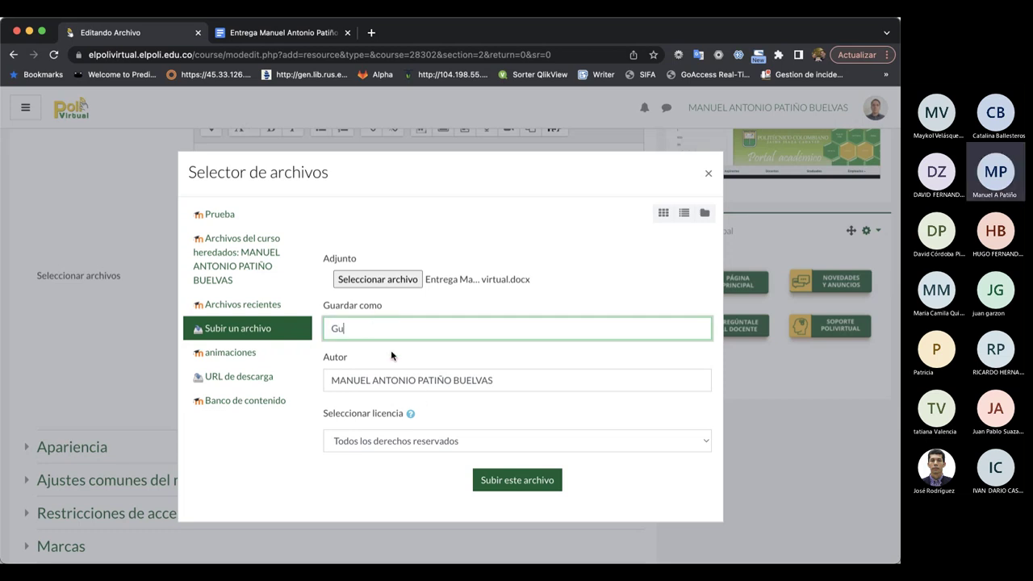
text(ís didactica)
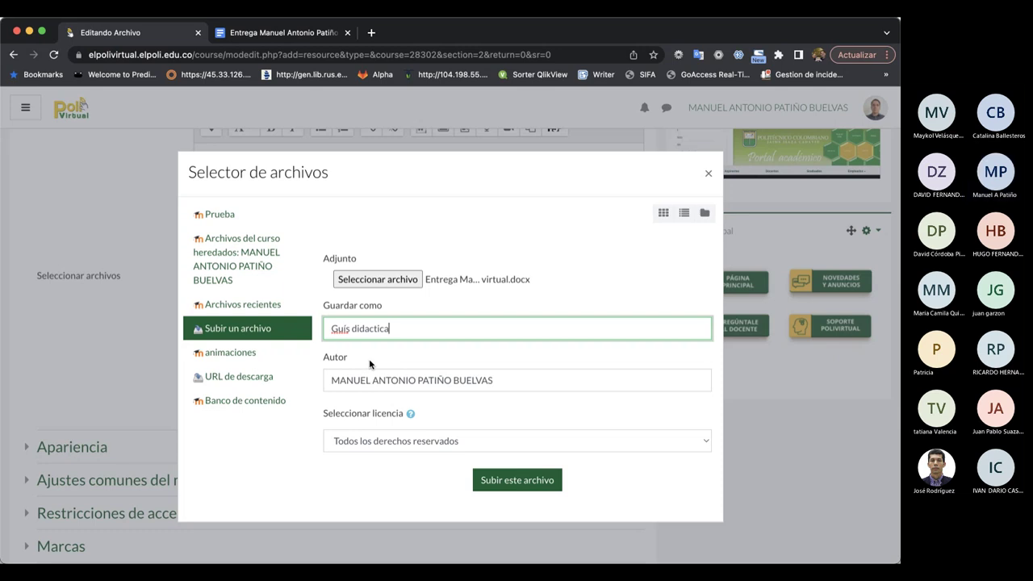
click(344, 328)
key(Delete)
text(a)
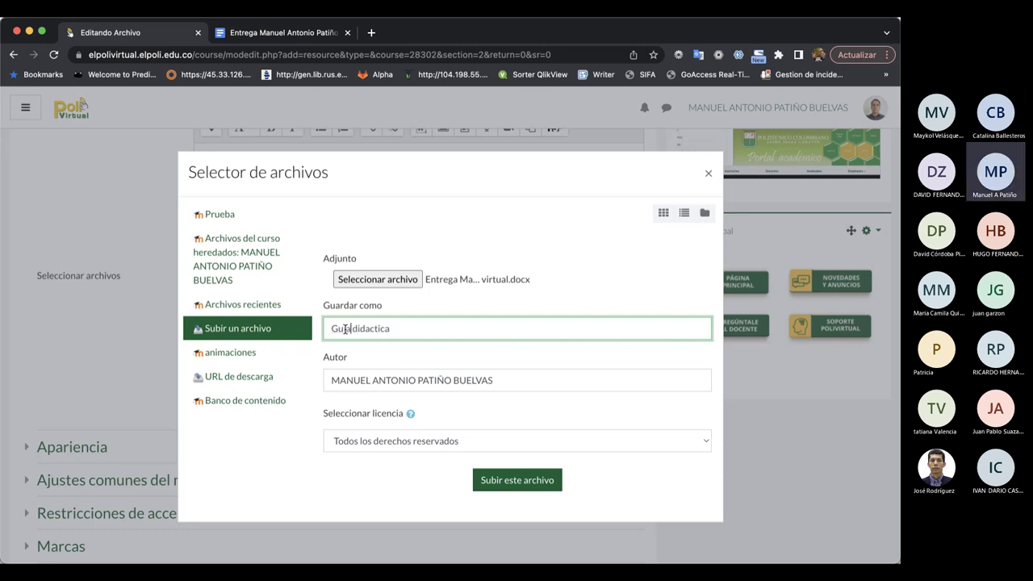
key(End)
click(433, 449)
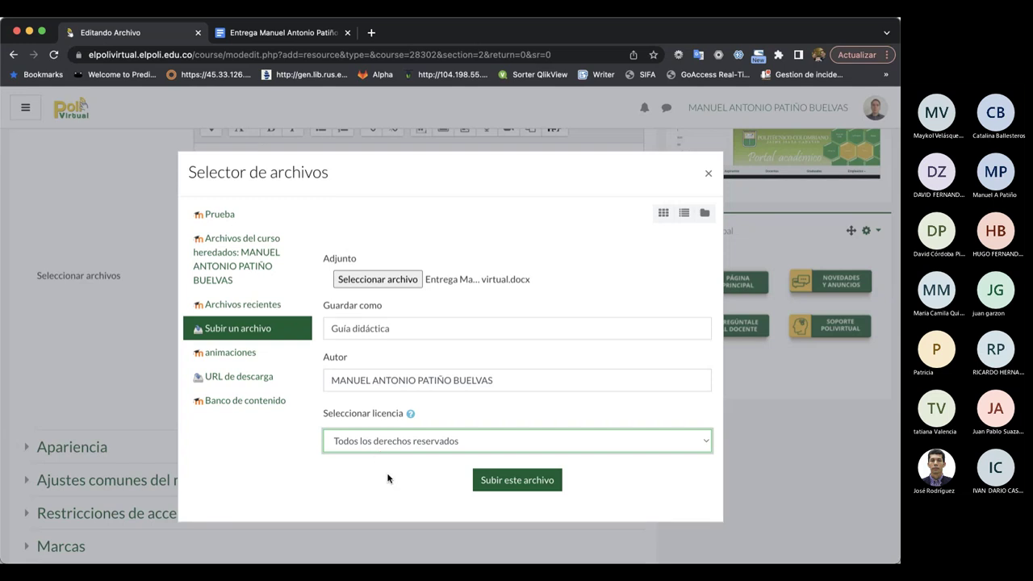
click(502, 486)
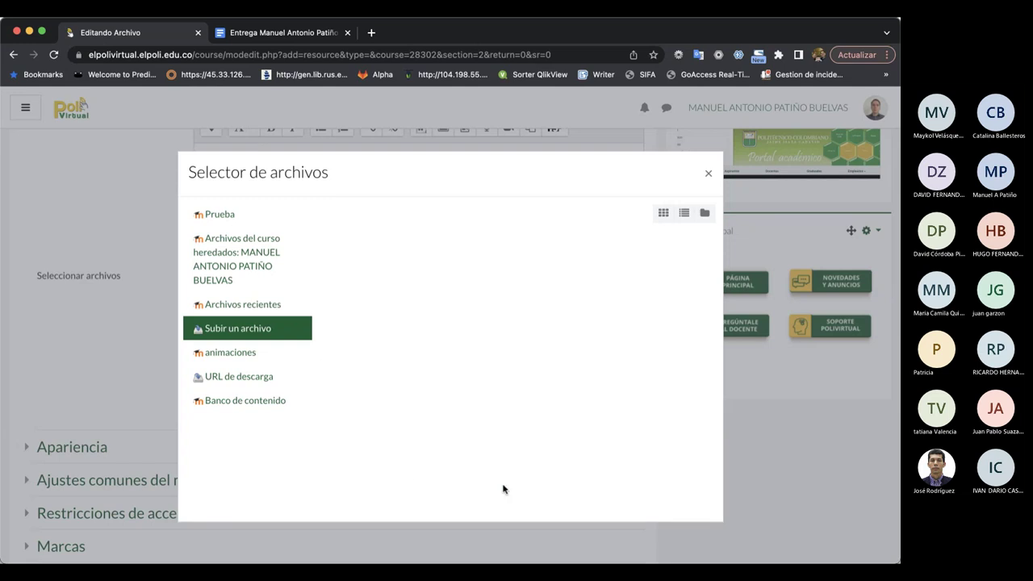
Save the Guía didáctica resource with its other settings at their defaults and return to the course.
scroll(502, 489, down, 2)
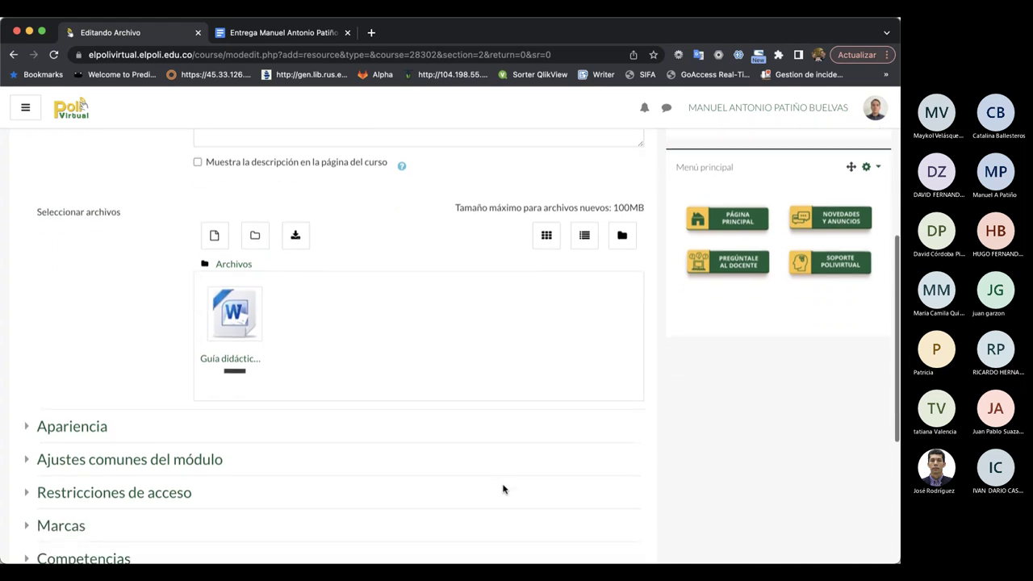
scroll(502, 488, down, 2)
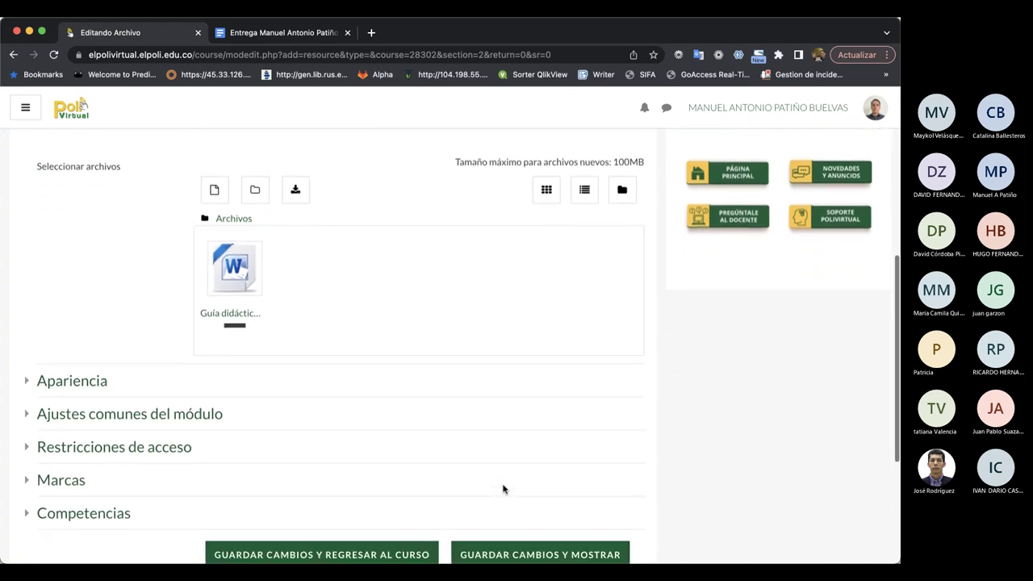
scroll(503, 489, down, 3)
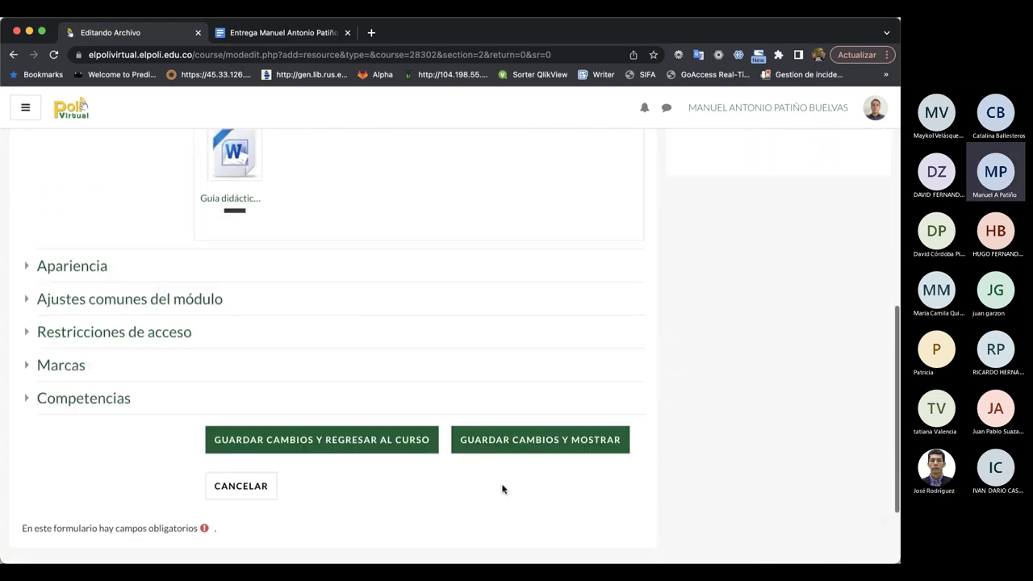
click(337, 454)
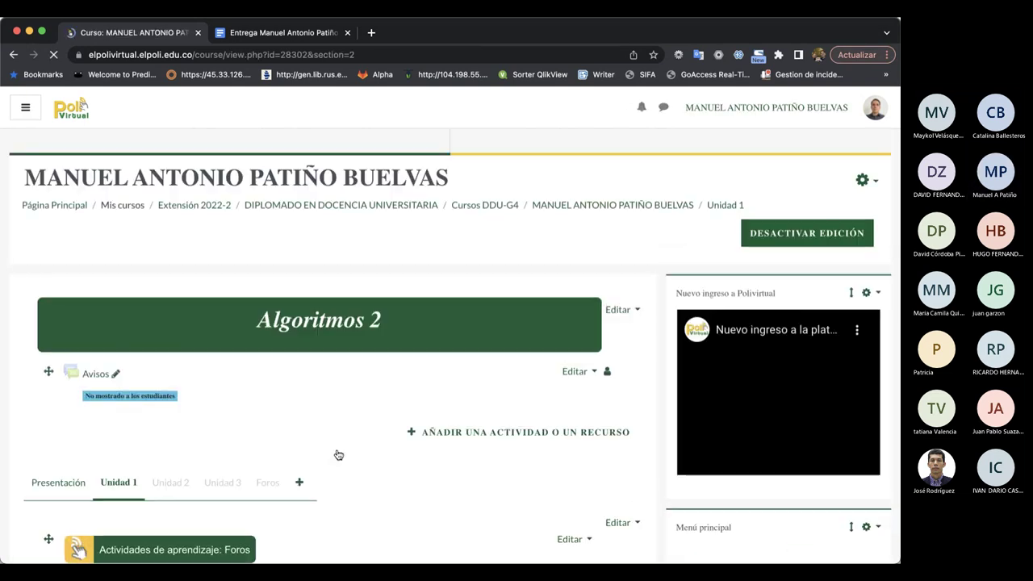
Move Guía didáctica directly below the Documentos de apoyo heading and open it to check the file.
scroll(339, 454, down, 10)
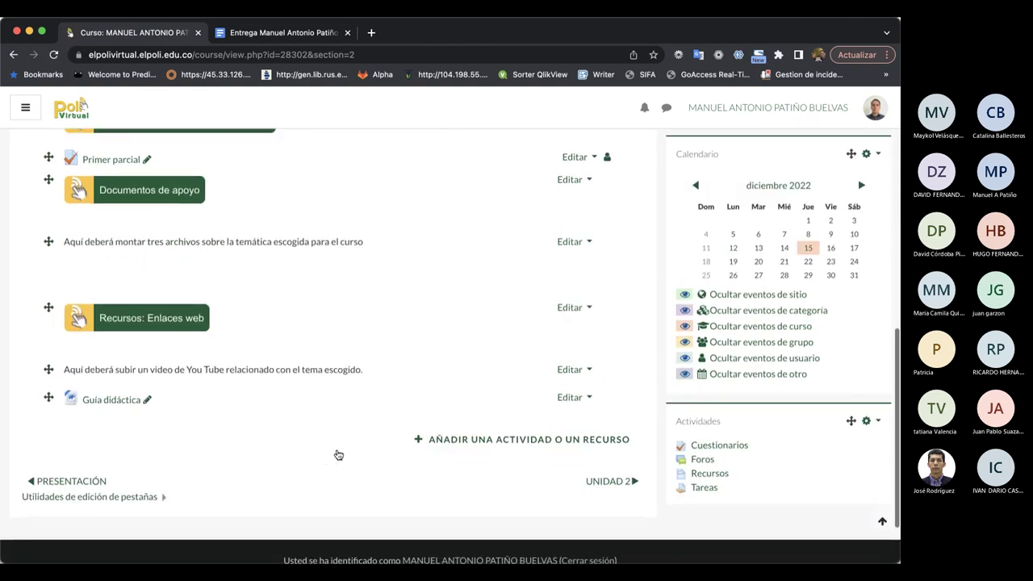
drag(48, 406, 43, 309)
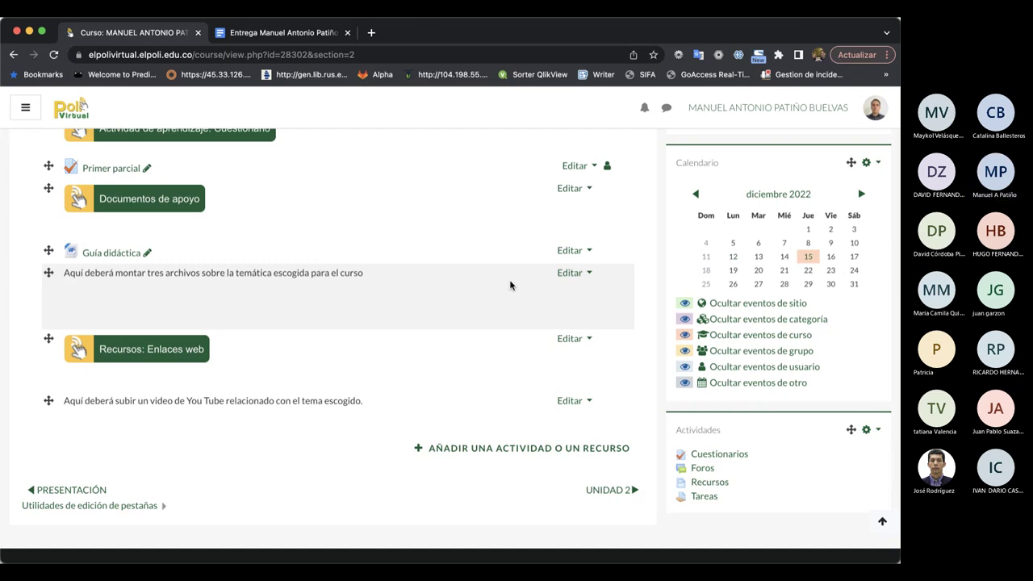
scroll(500, 315, down, 2)
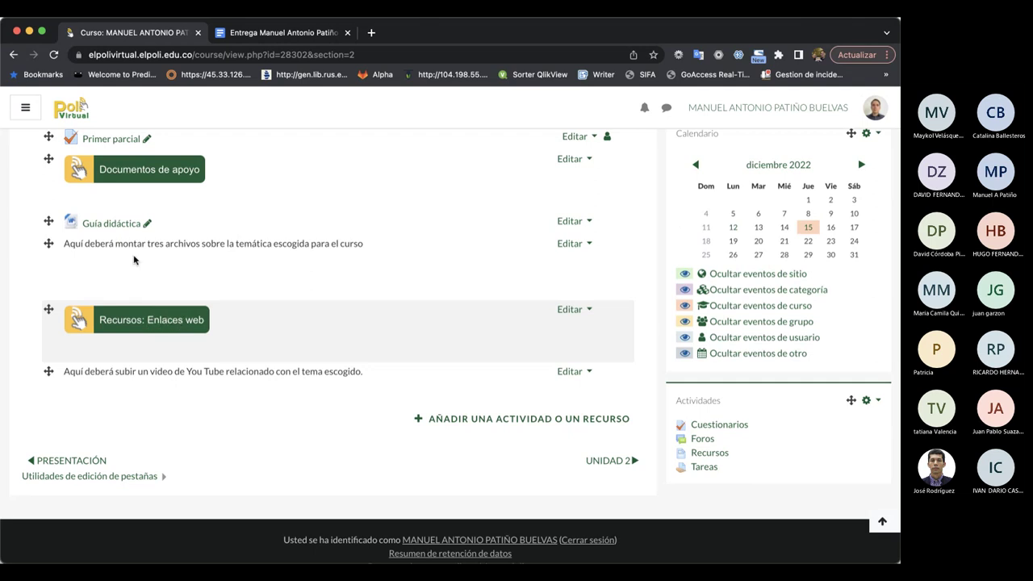
click(117, 226)
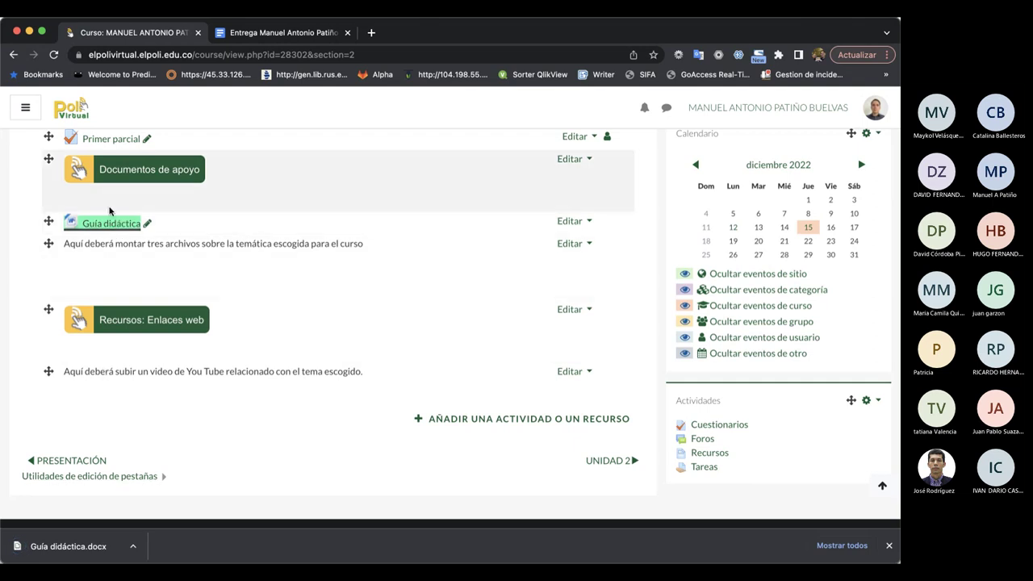
Open the settings of the Guía didáctica file resource for editing.
click(146, 223)
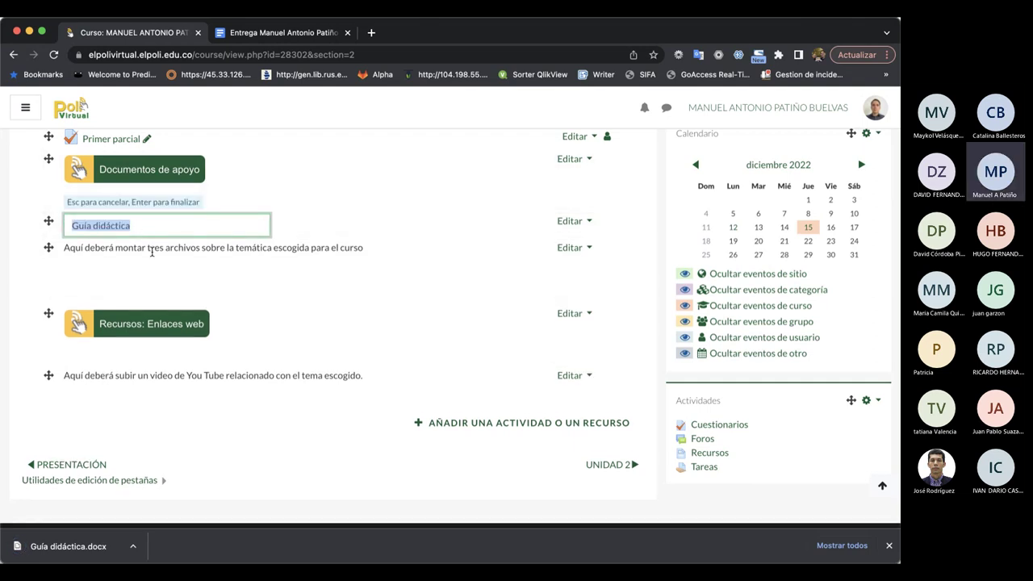
key(Return)
click(569, 221)
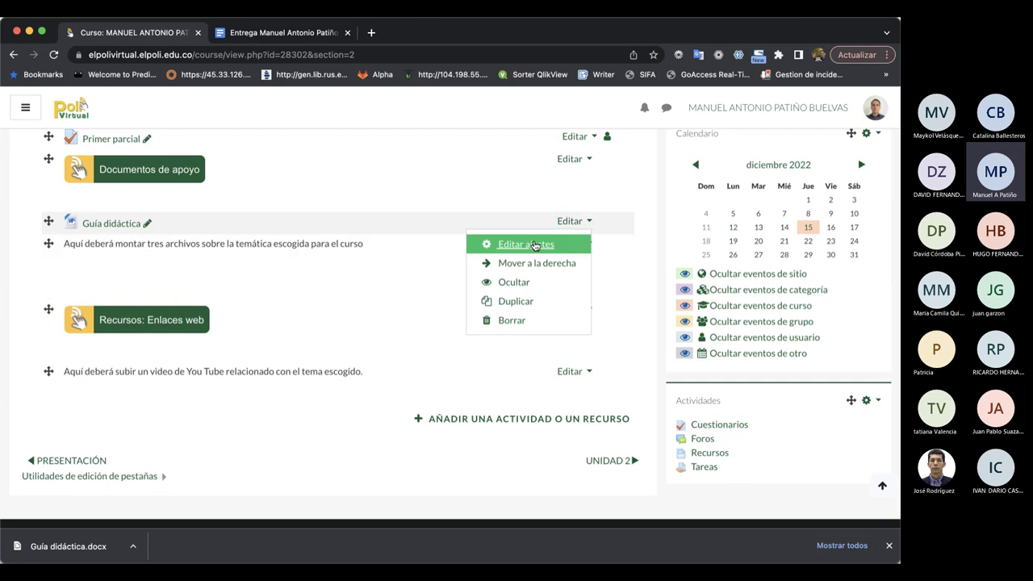
click(533, 244)
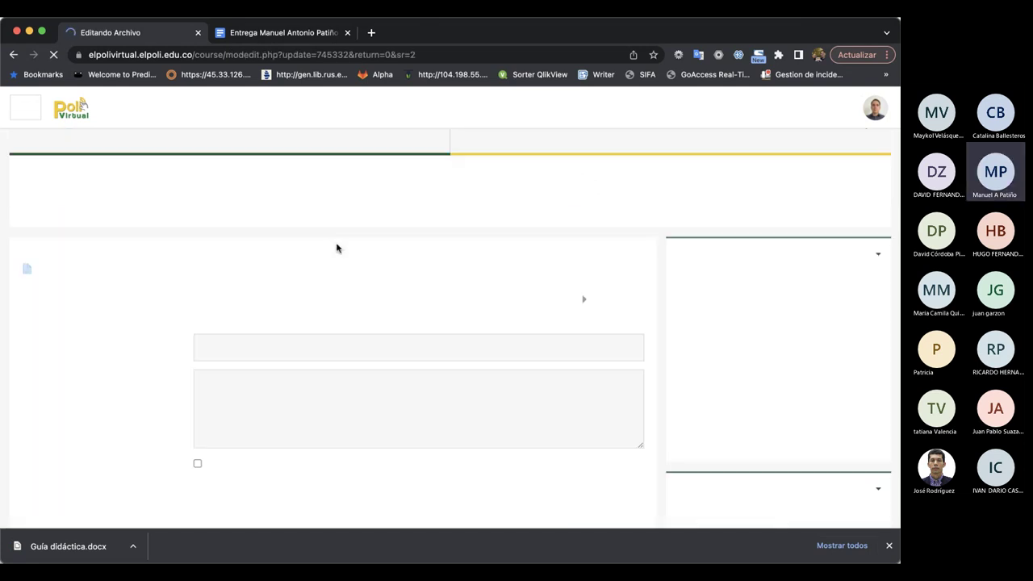
scroll(337, 248, down, 3)
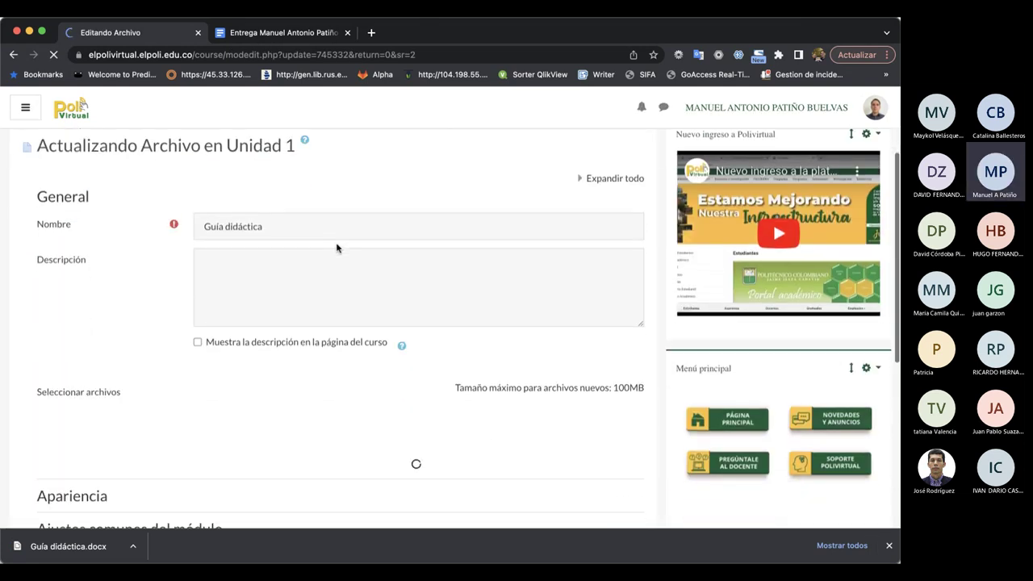
scroll(337, 246, down, 3)
scroll(337, 244, down, 5)
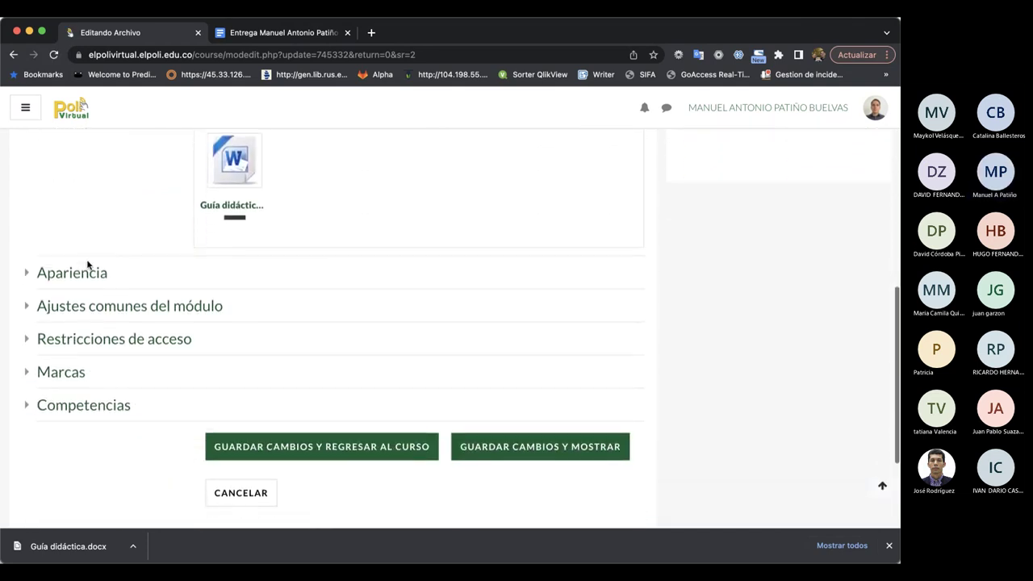
Set the appearance of Guía didáctica to display En ventana emergente, then save the changes and return to the course.
click(88, 266)
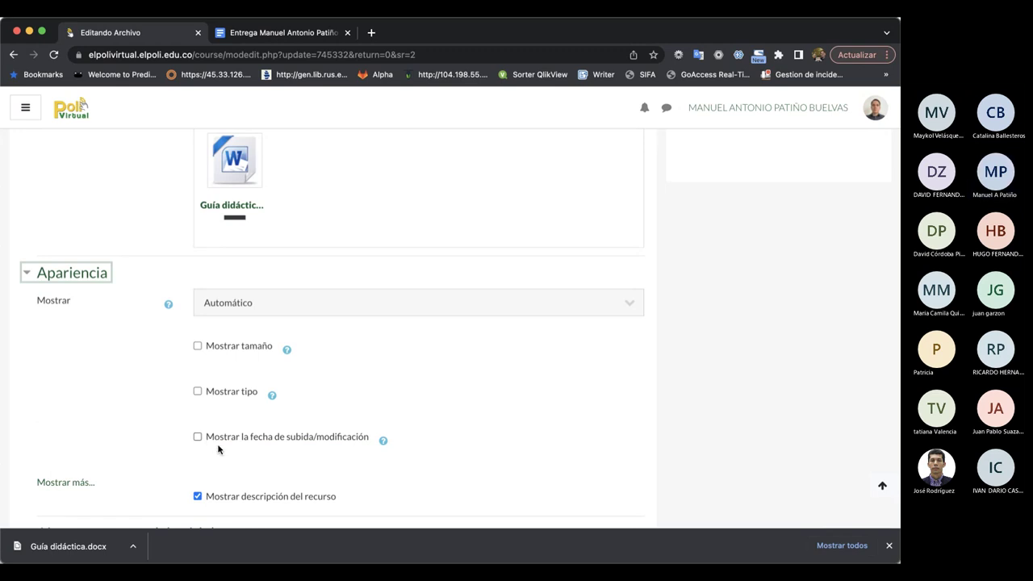
scroll(218, 449, down, 2)
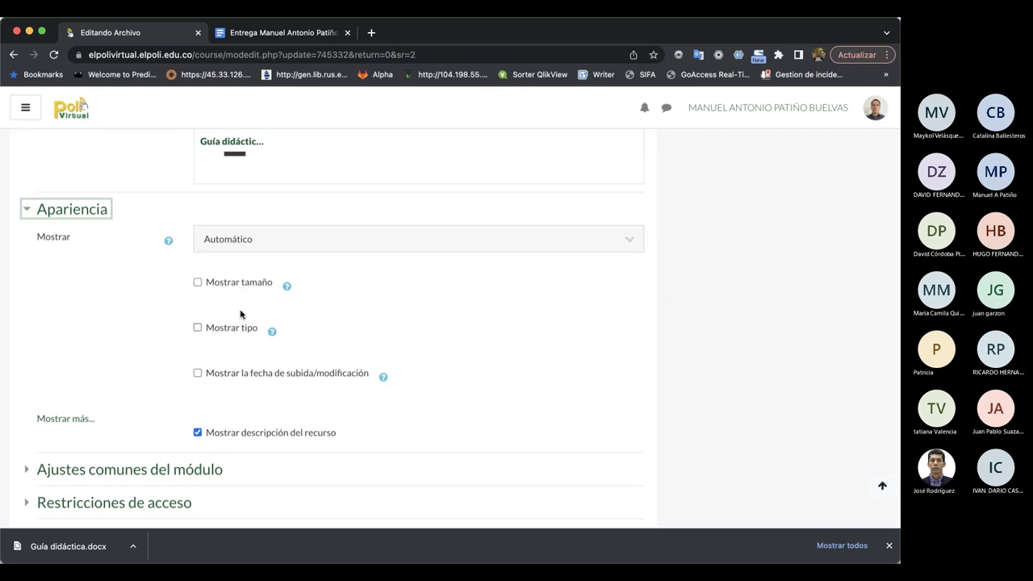
click(239, 244)
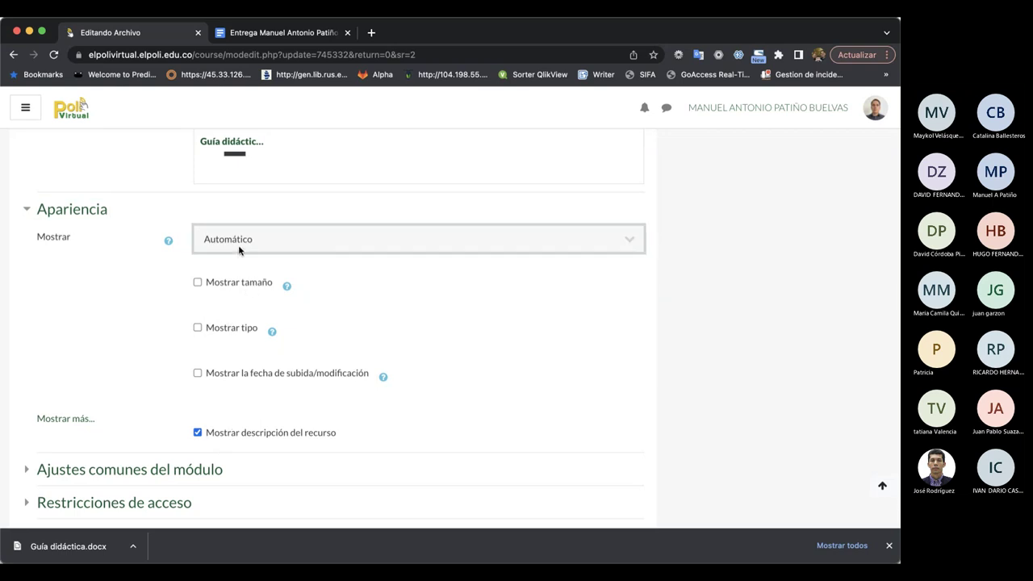
click(233, 304)
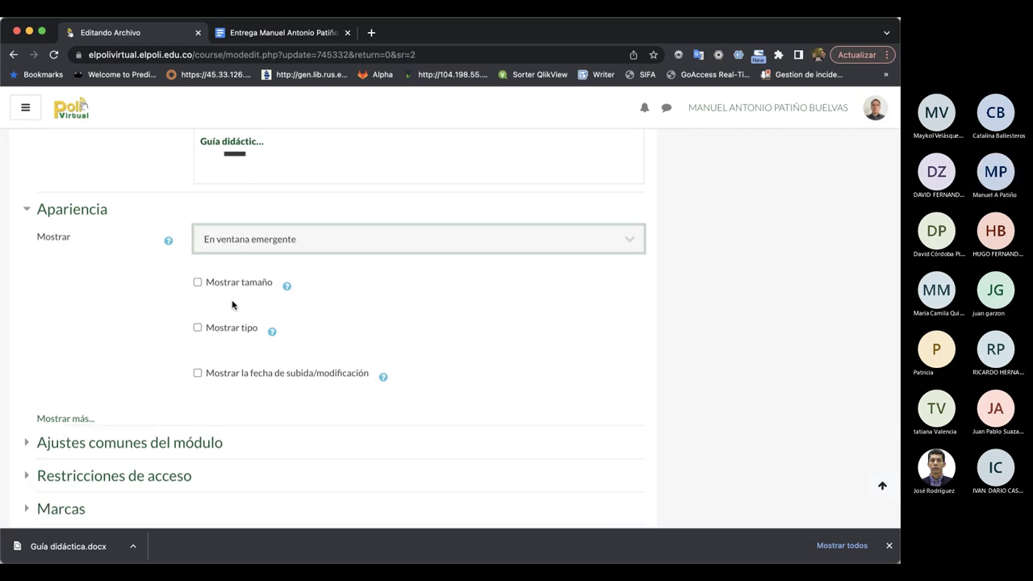
scroll(232, 304, down, 2)
scroll(233, 305, down, 4)
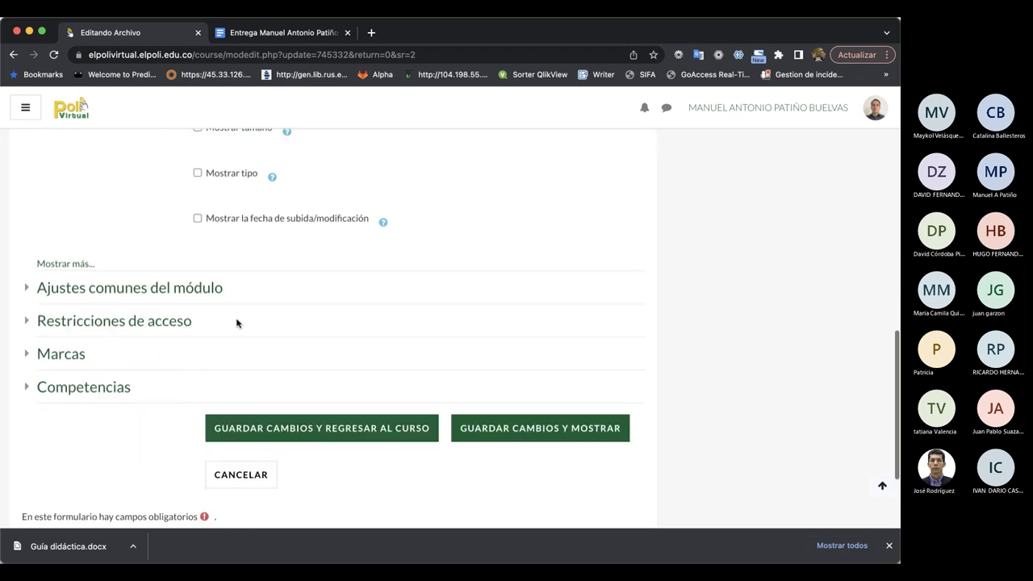
click(269, 435)
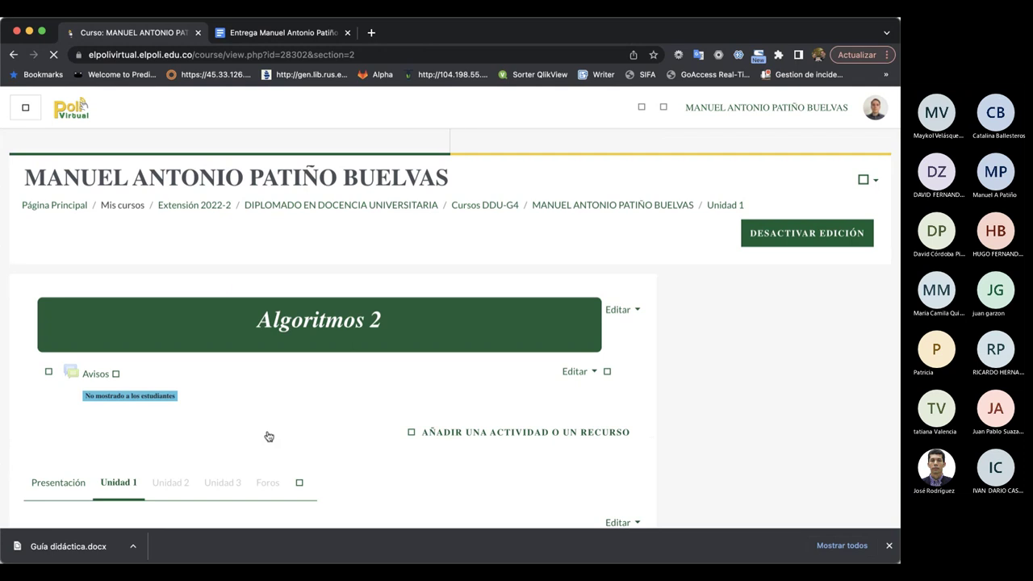
Open Guía didáctica from the Unidad 1 page to check how it displays, and close the extra blank tab.
scroll(269, 436, down, 10)
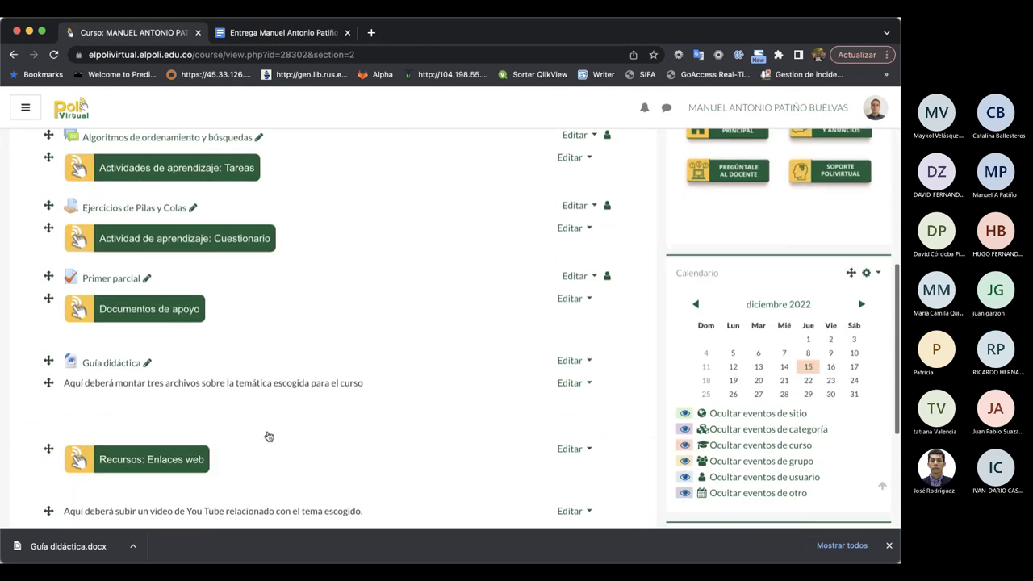
click(112, 364)
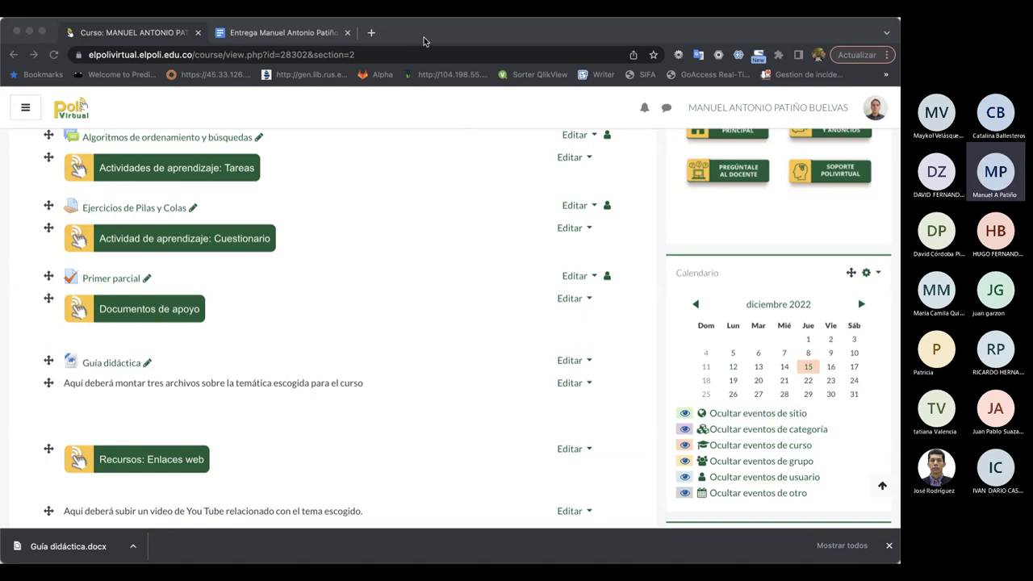
click(10, 28)
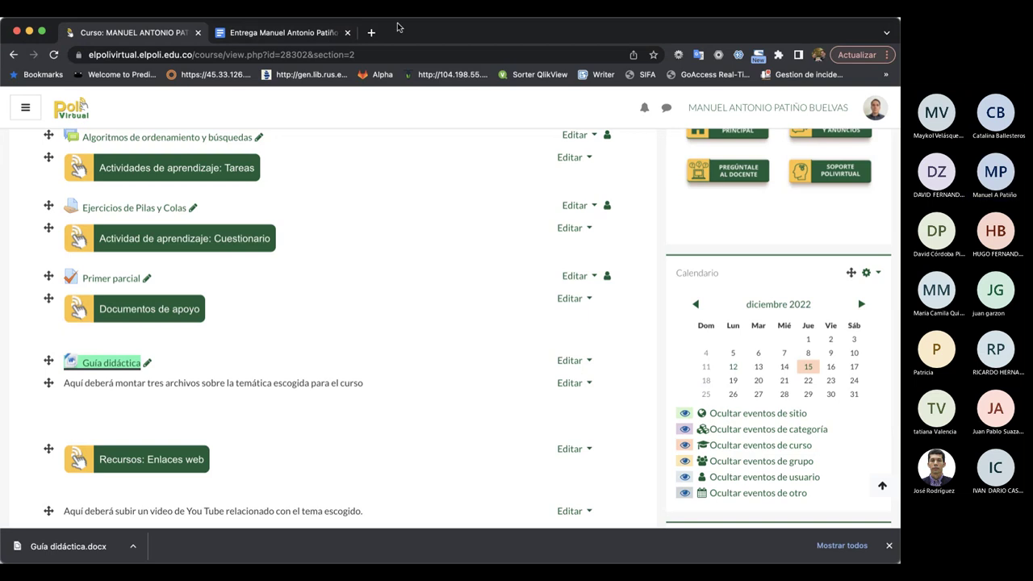
click(372, 33)
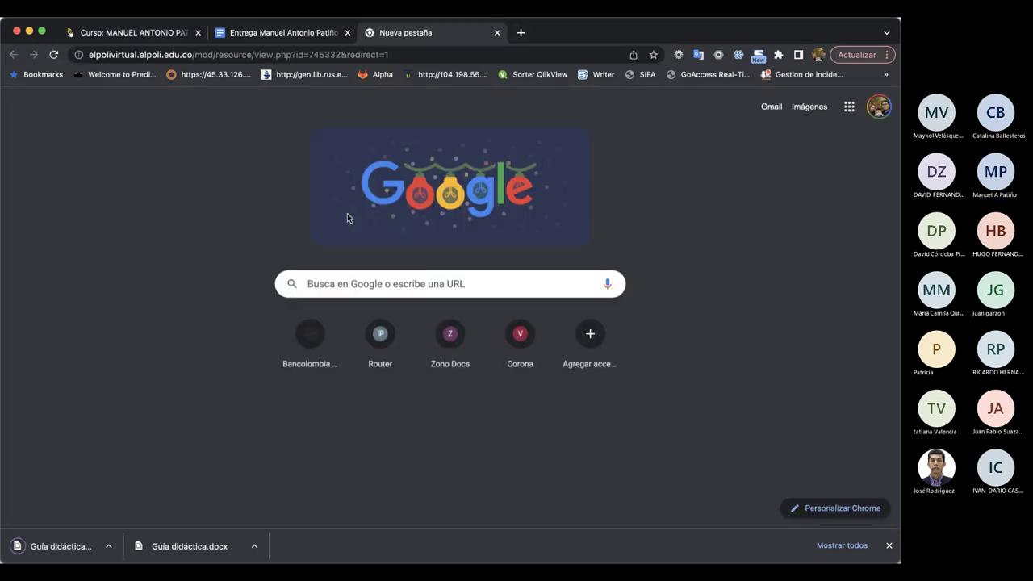
click(498, 34)
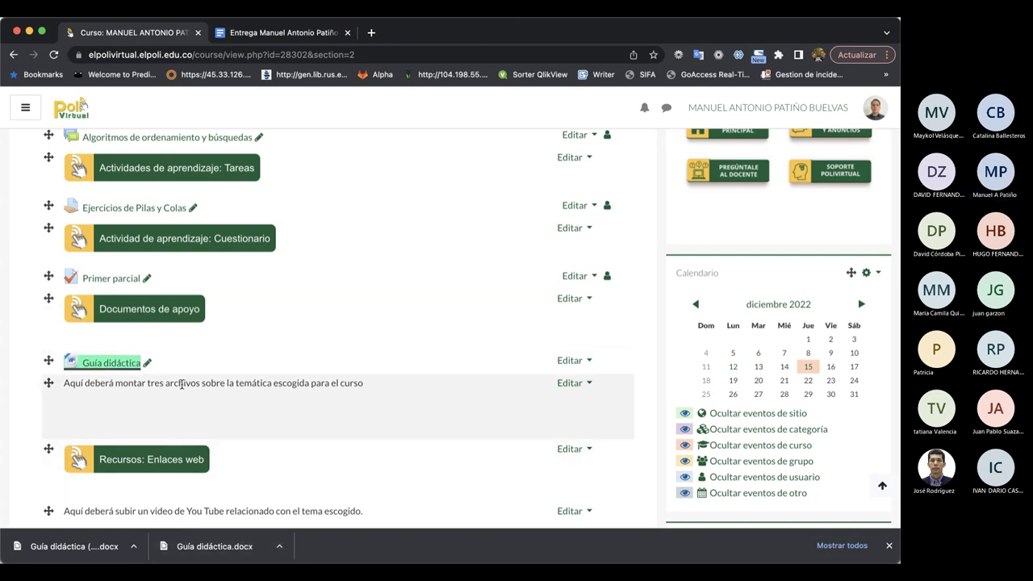
Review the YouTube video instruction under Recursos: Enlaces web and start adding a URL resource to Unidad 1.
scroll(194, 387, down, 3)
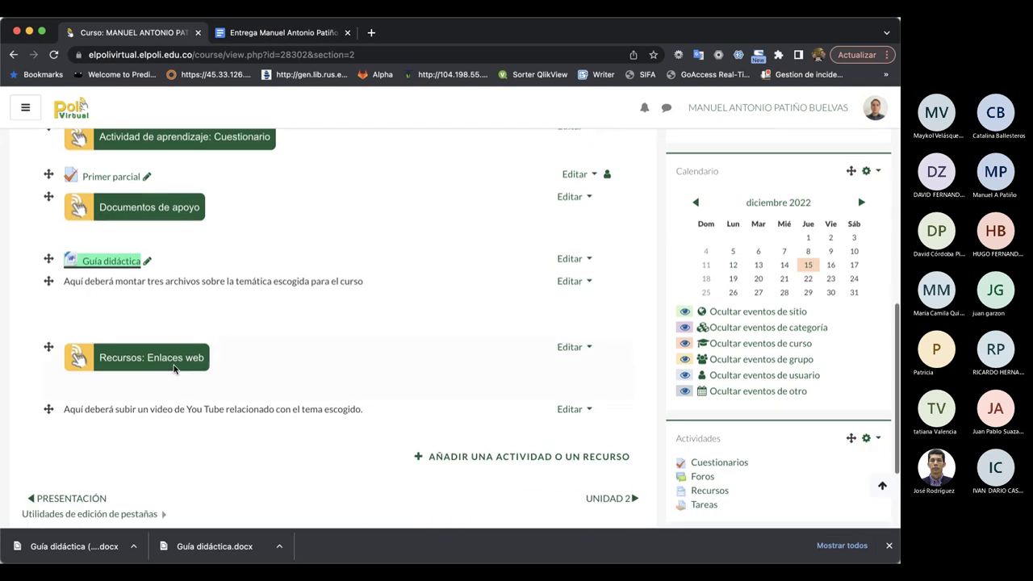
triple_click(186, 409)
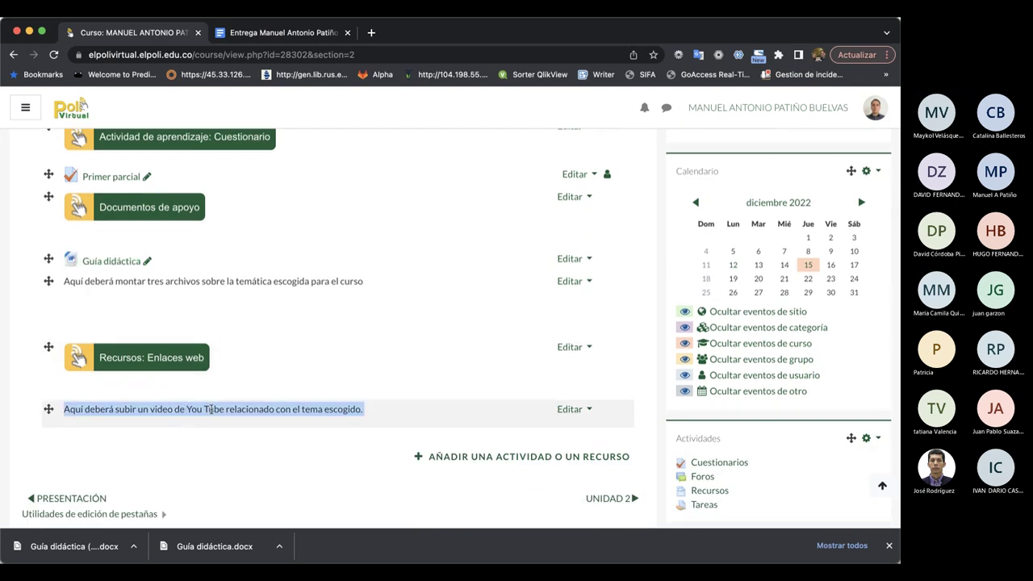
click(211, 409)
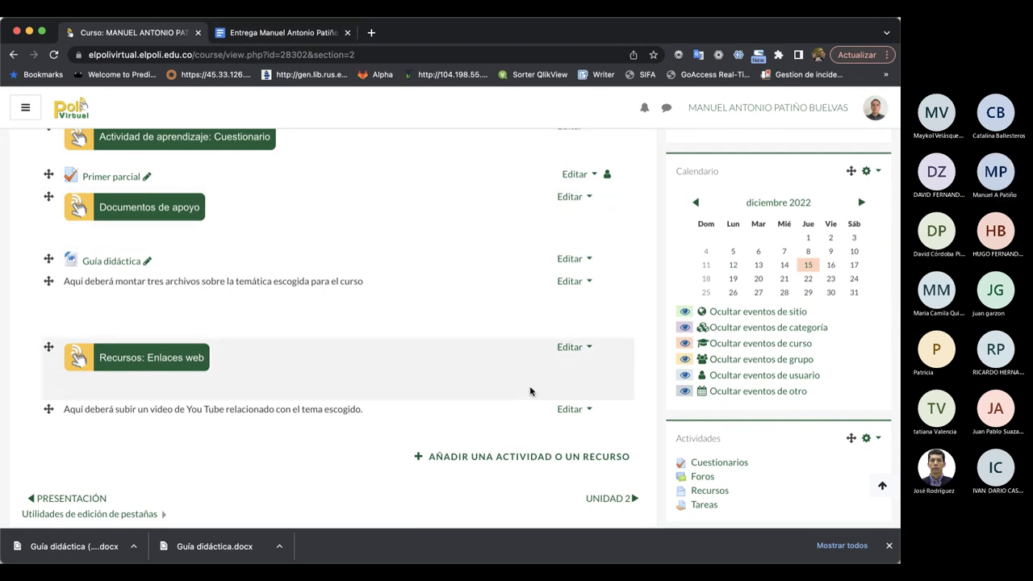
scroll(530, 391, down, 2)
click(565, 387)
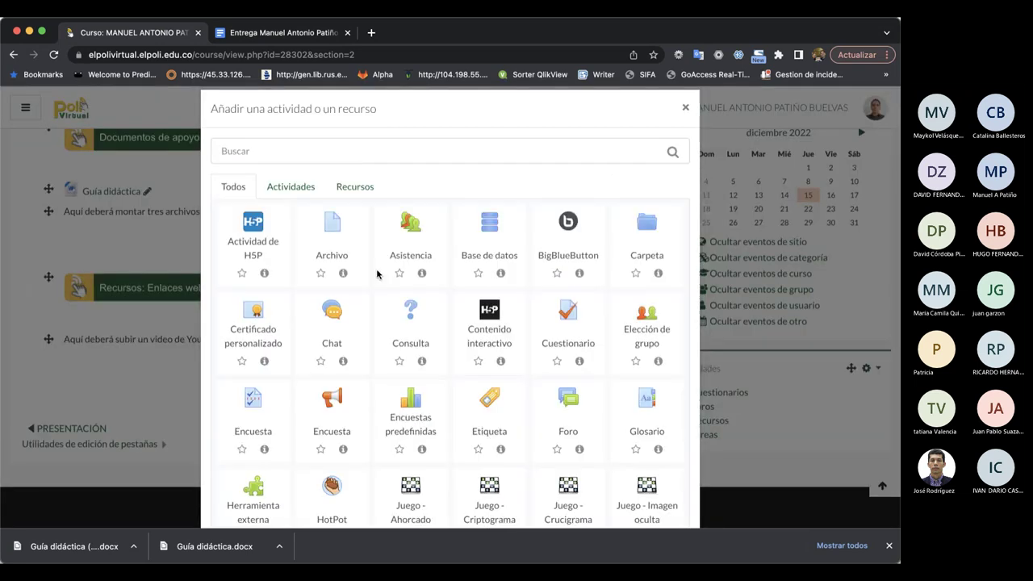
scroll(354, 394, down, 5)
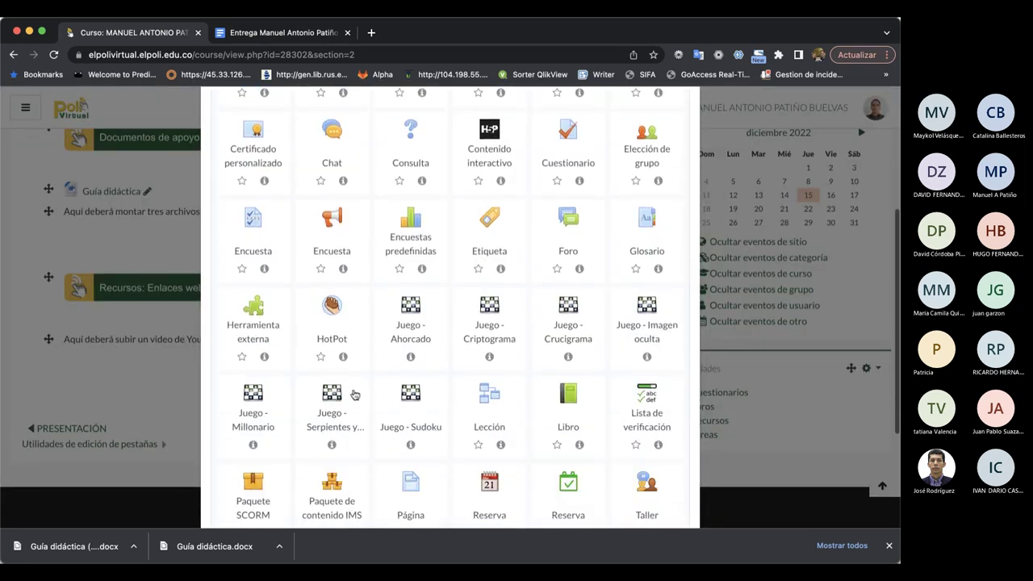
scroll(354, 394, up, 5)
click(351, 242)
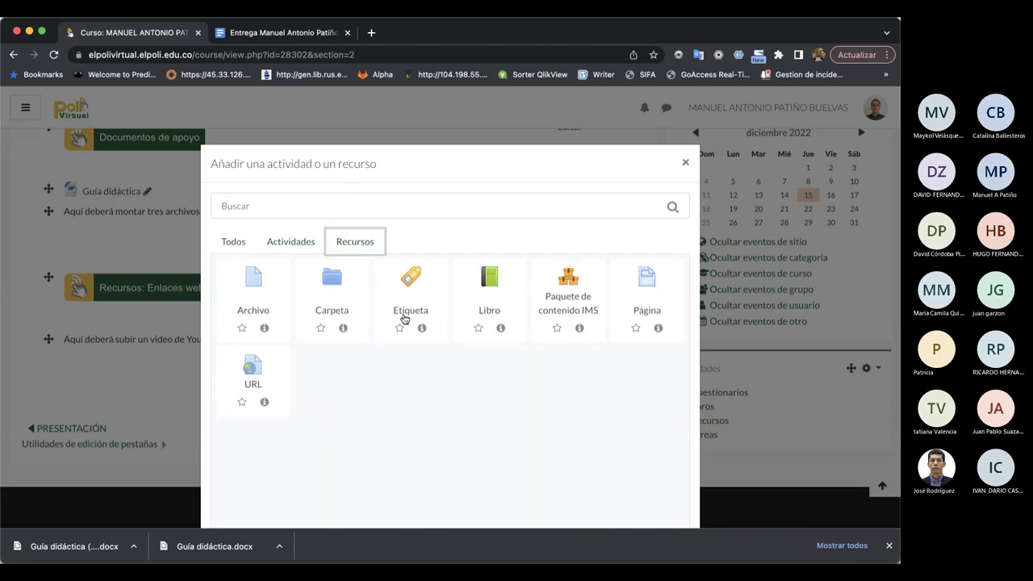
click(255, 366)
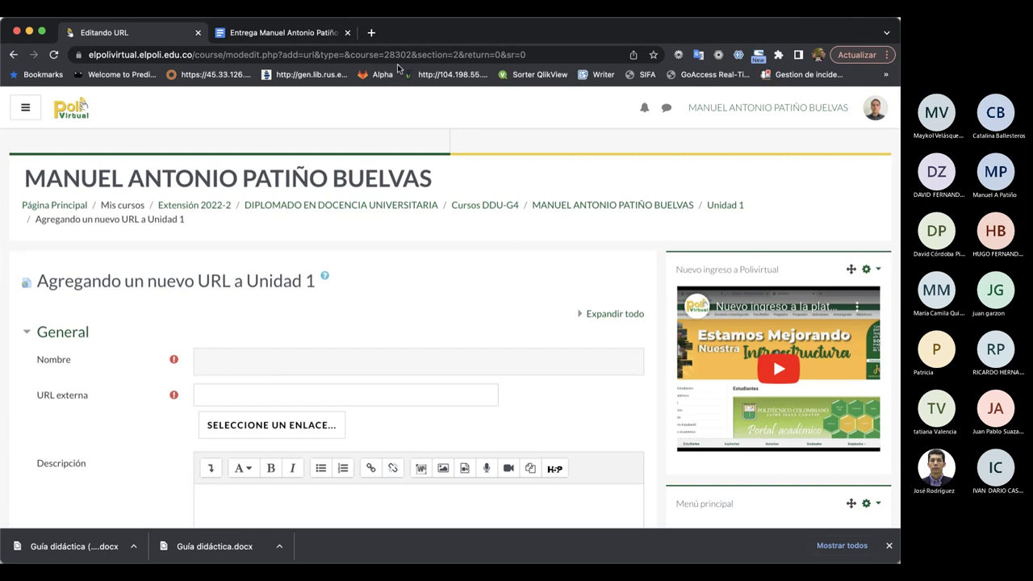
Switch to YouTube in a new tab and search for "algoritmo de pilas".
click(371, 33)
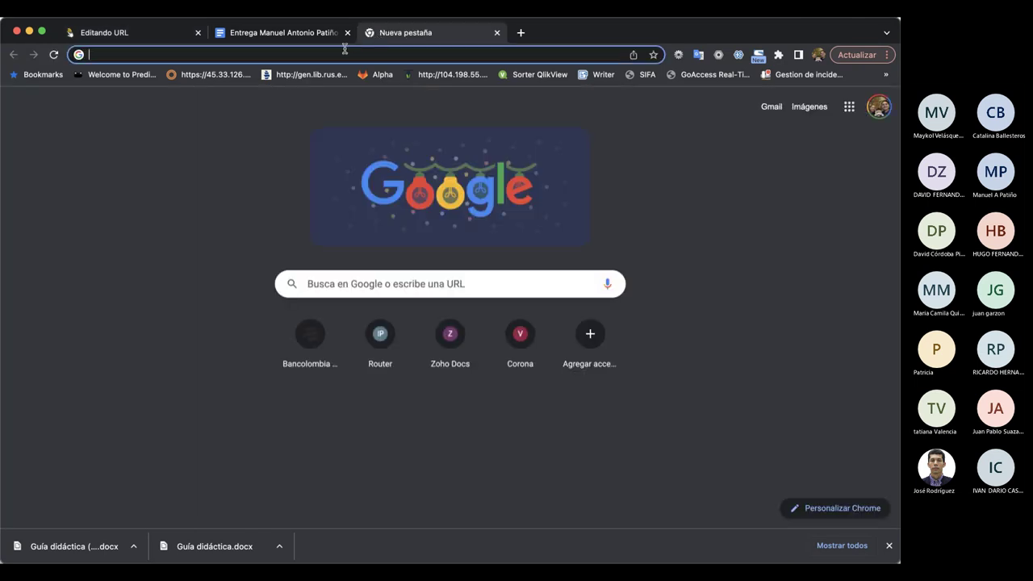
text(youtube.com)
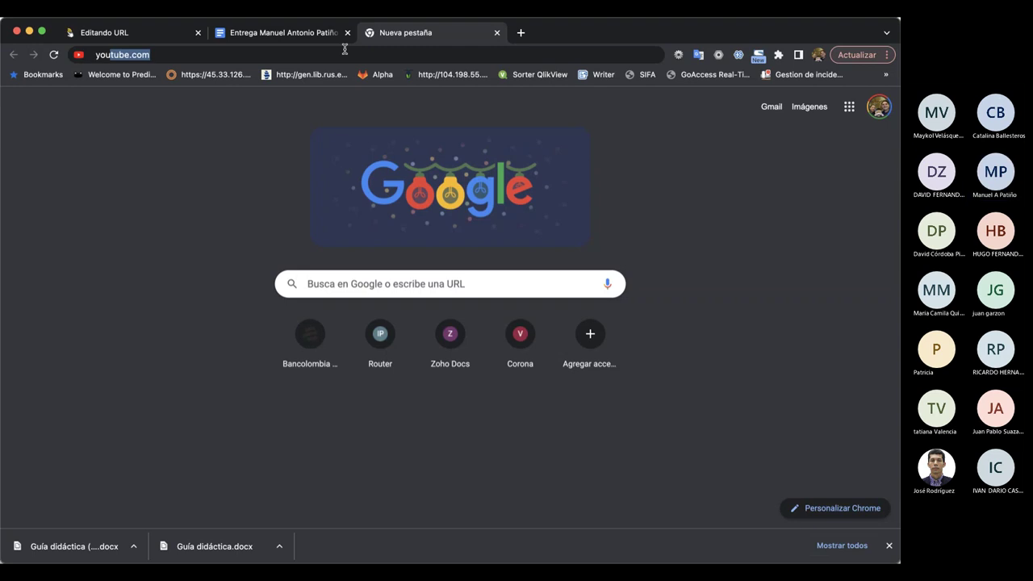
key(Return)
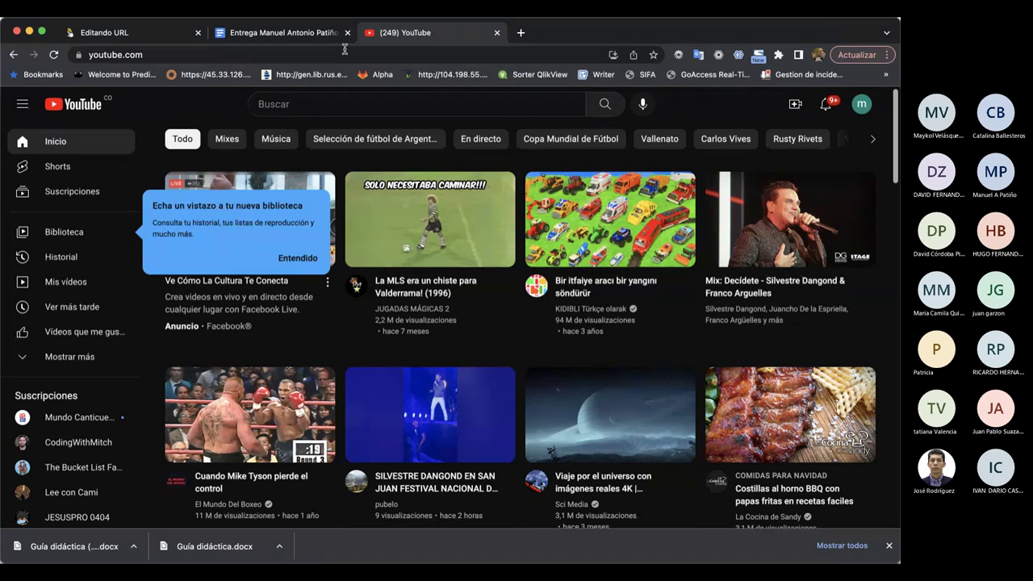
click(323, 106)
text(alg)
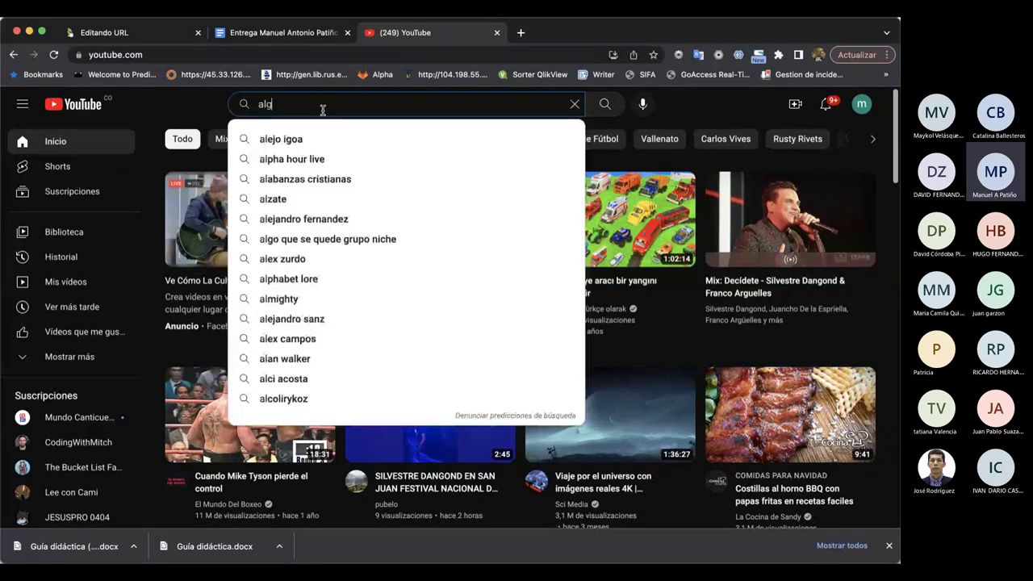
text(oritmos )
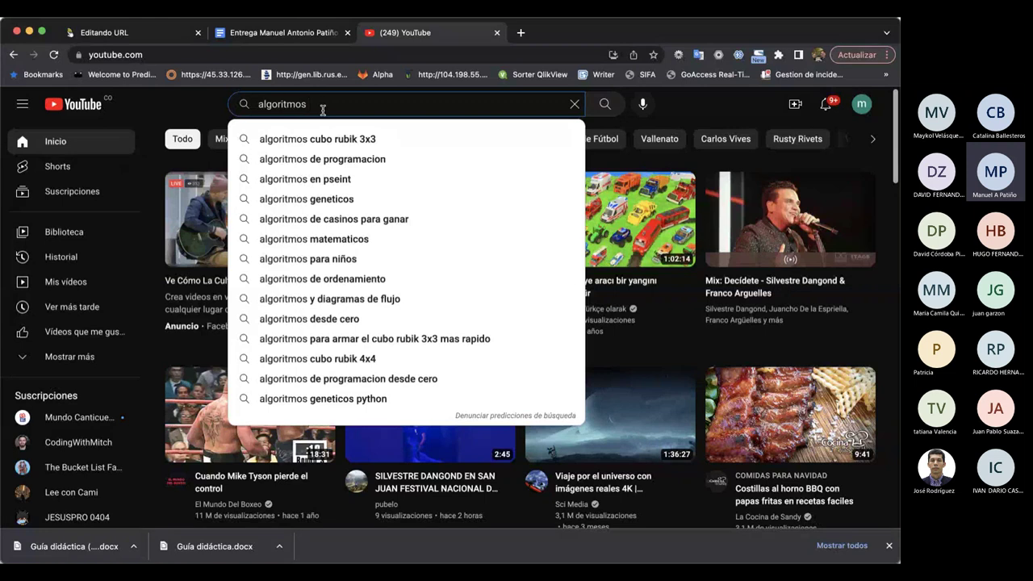
text(de pilas)
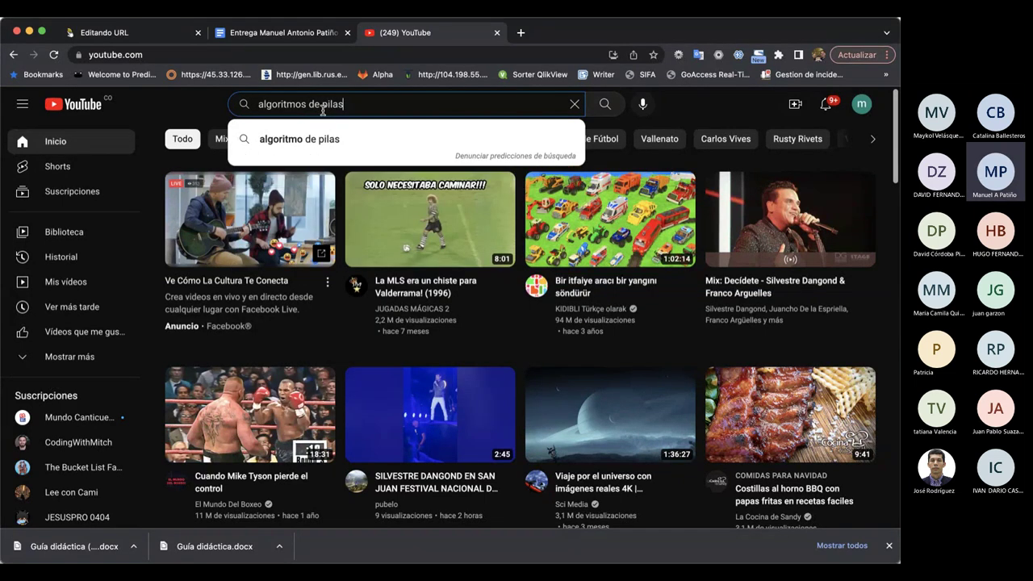
key(Down)
key(Return)
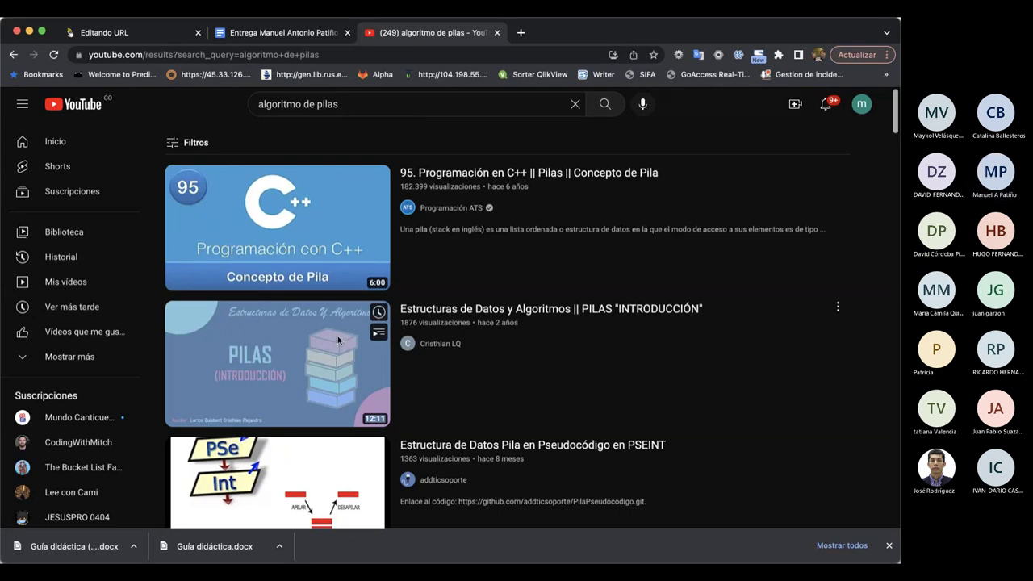
click(151, 37)
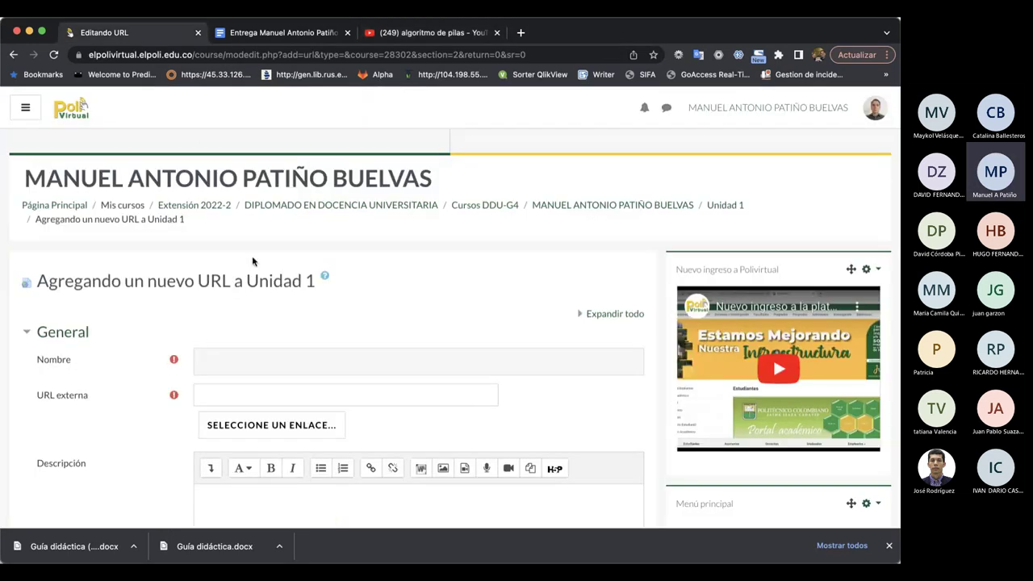
scroll(242, 370, down, 1)
click(241, 370)
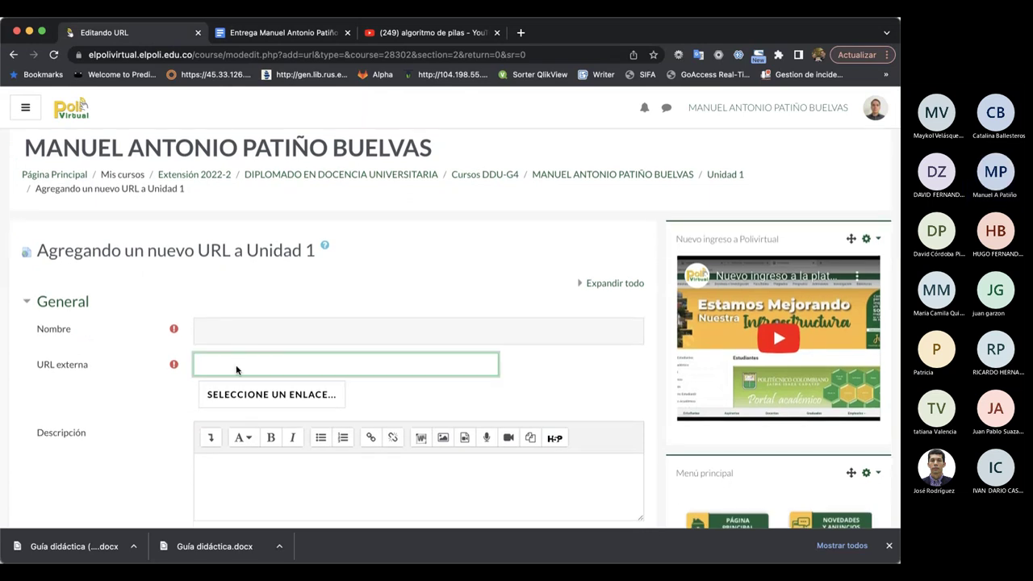
text(https://www.youtube.com/watch?v=ZbB_aLEYKX0)
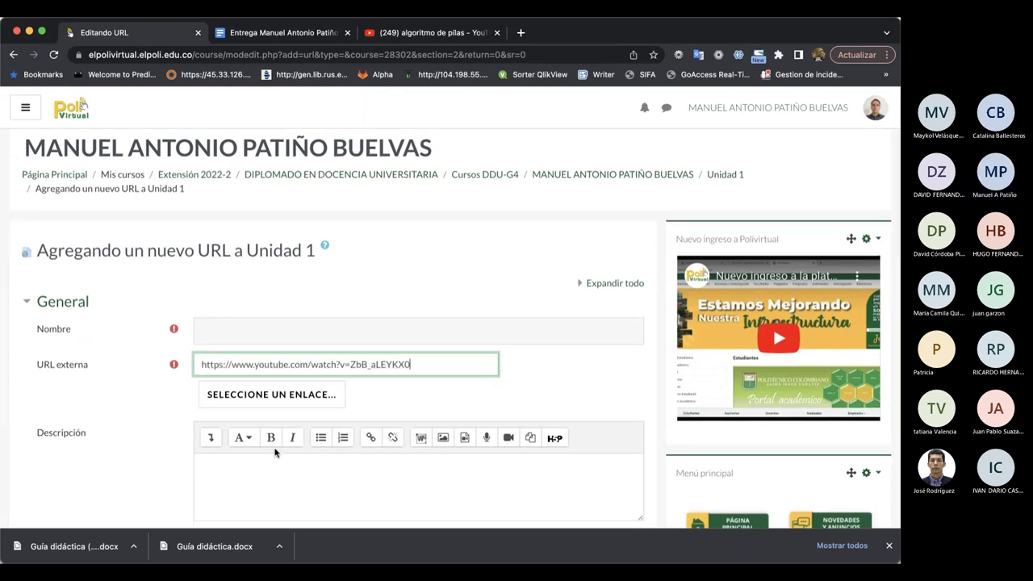
Name the new URL resource "Algoritmos de Pilas" and leave its description empty.
click(306, 338)
text(Al)
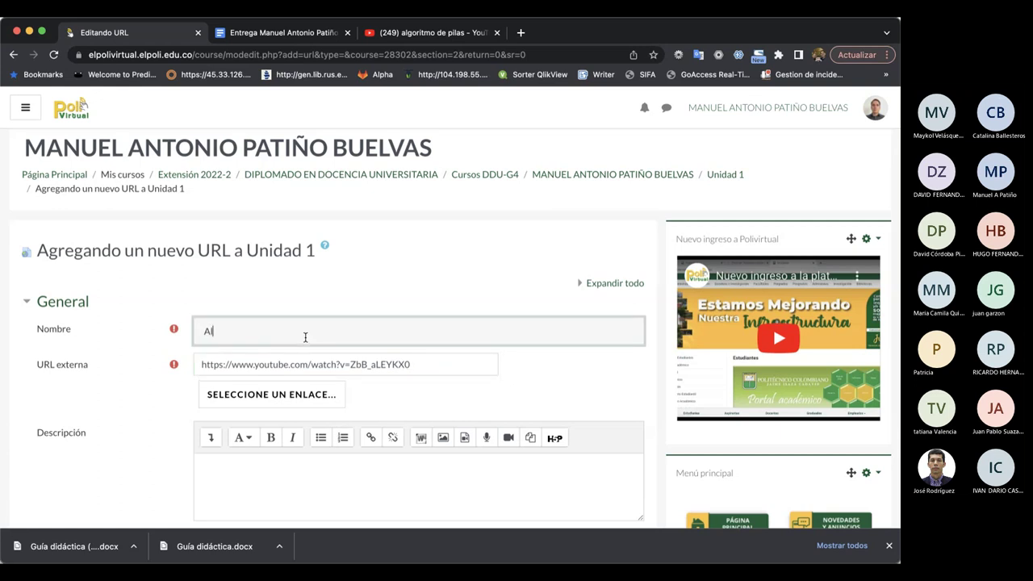
text(goritmos de p)
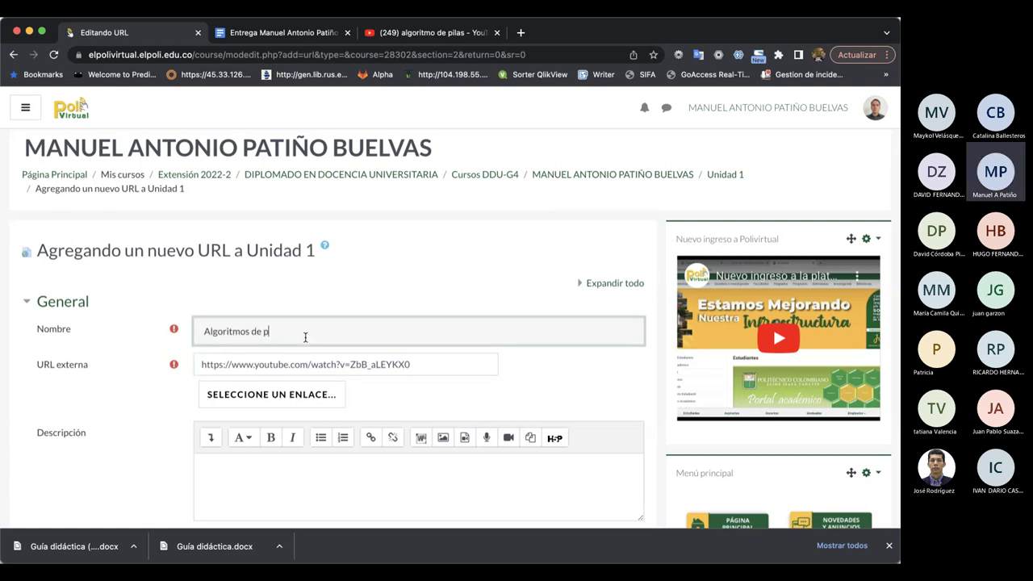
text(ilas)
scroll(210, 387, down, 5)
click(272, 302)
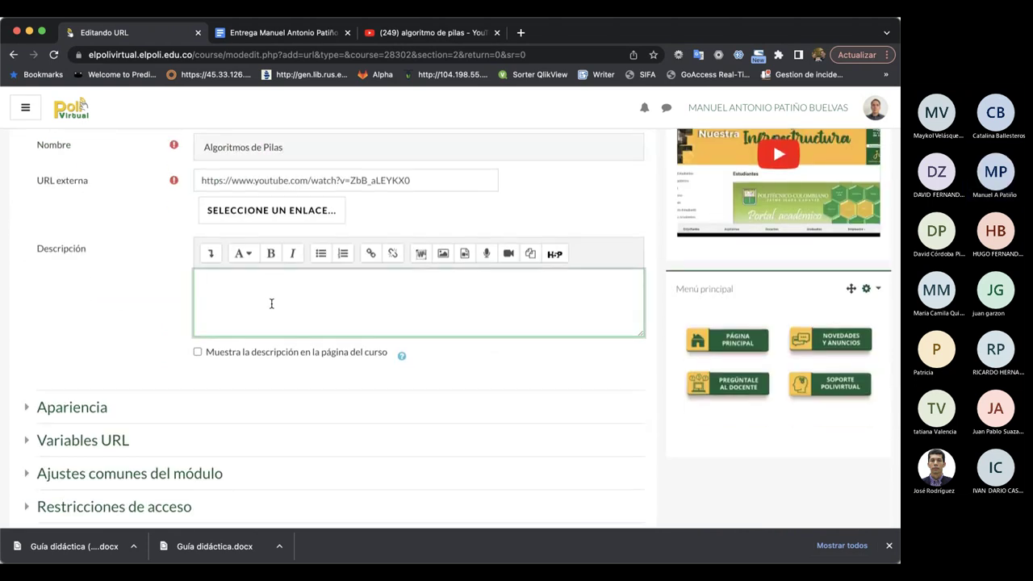
scroll(272, 302, up, 1)
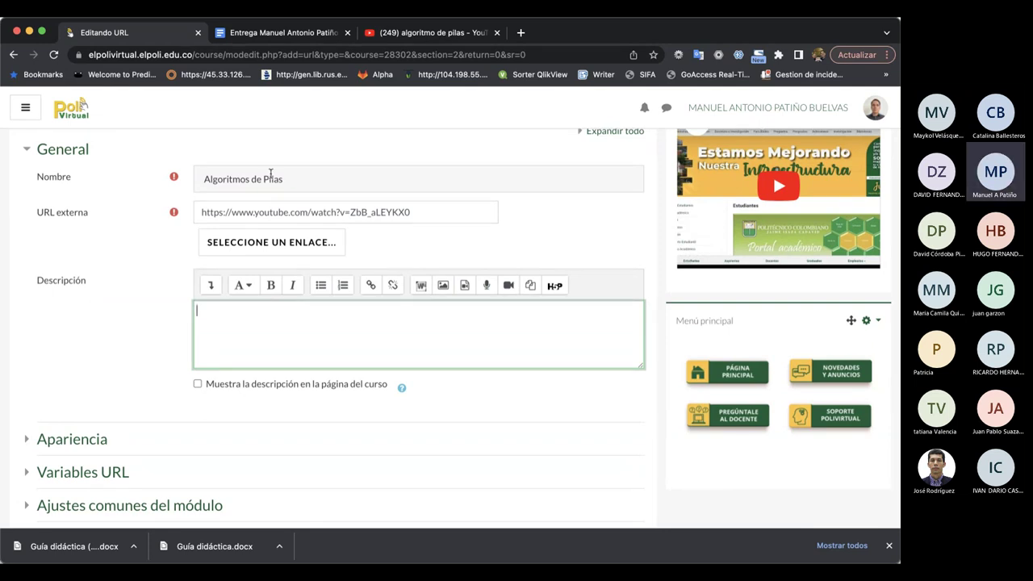
Set the URL resource's appearance to show "En ventana emergente", then save it and return to the course.
scroll(186, 383, down, 3)
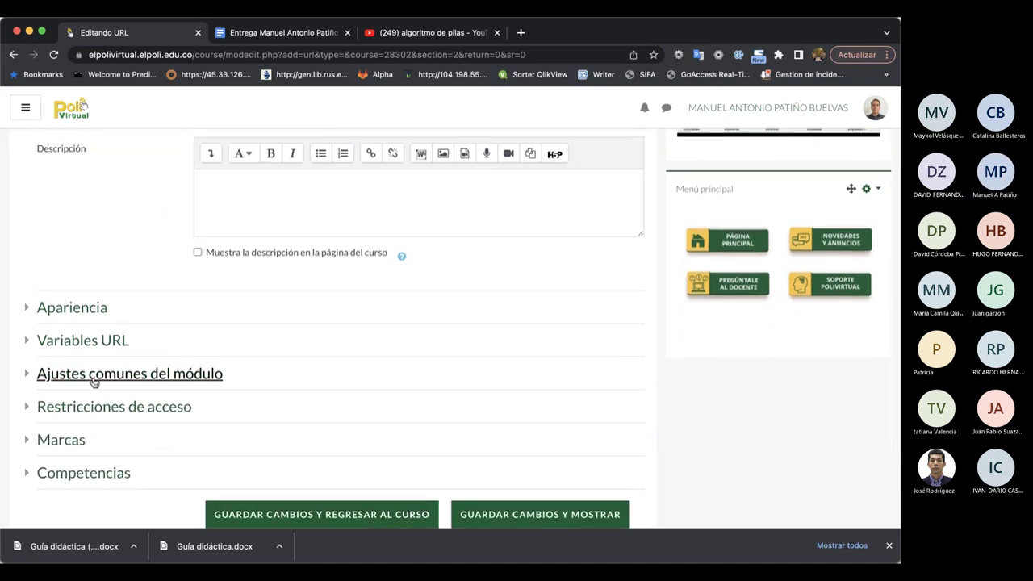
click(85, 308)
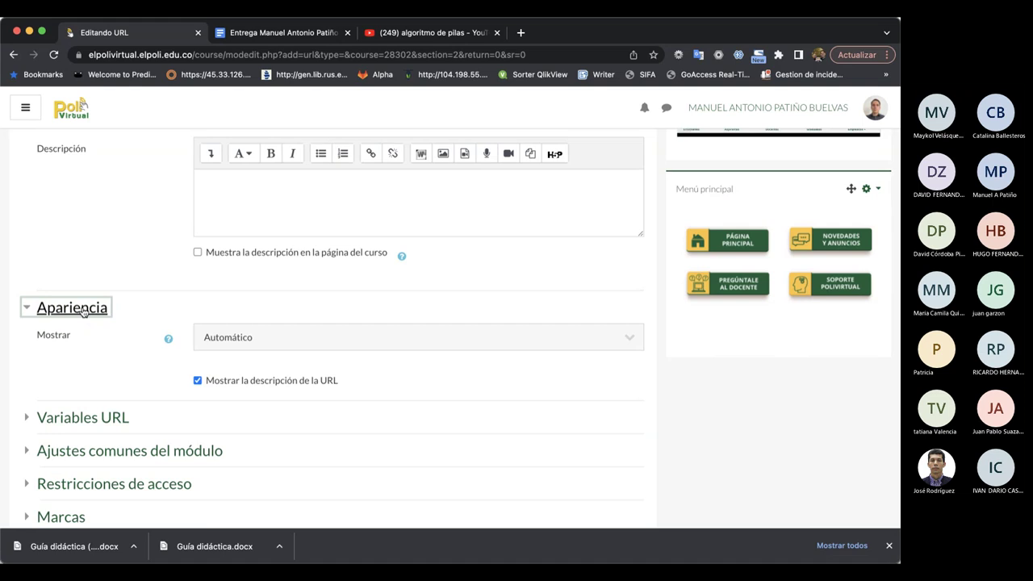
click(210, 346)
click(235, 383)
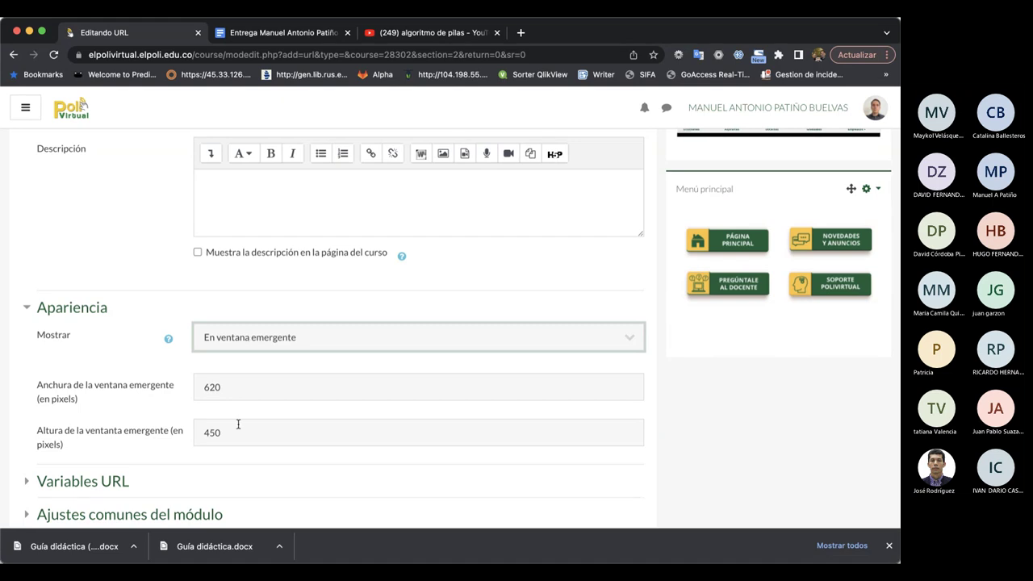
scroll(251, 456, down, 7)
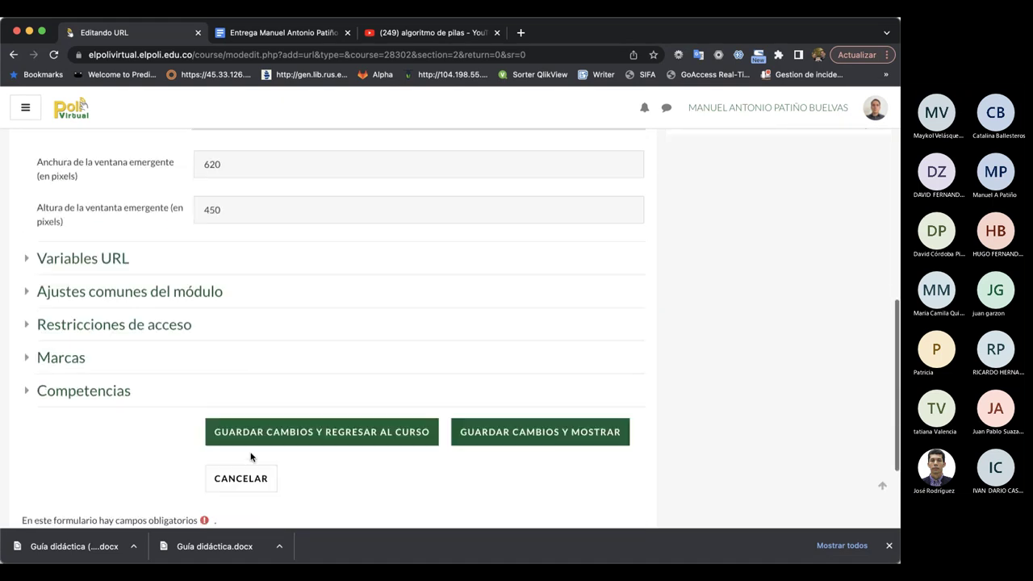
click(295, 368)
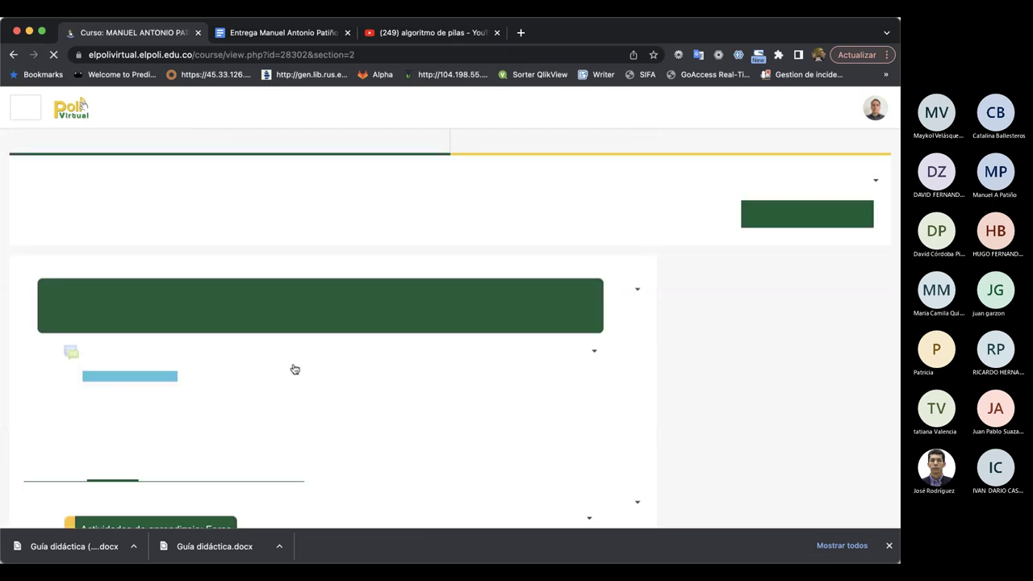
Move Algoritmos de Pilas above the YouTube video instruction under Recursos: Enlaces web and open the link to test it.
scroll(290, 367, down, 15)
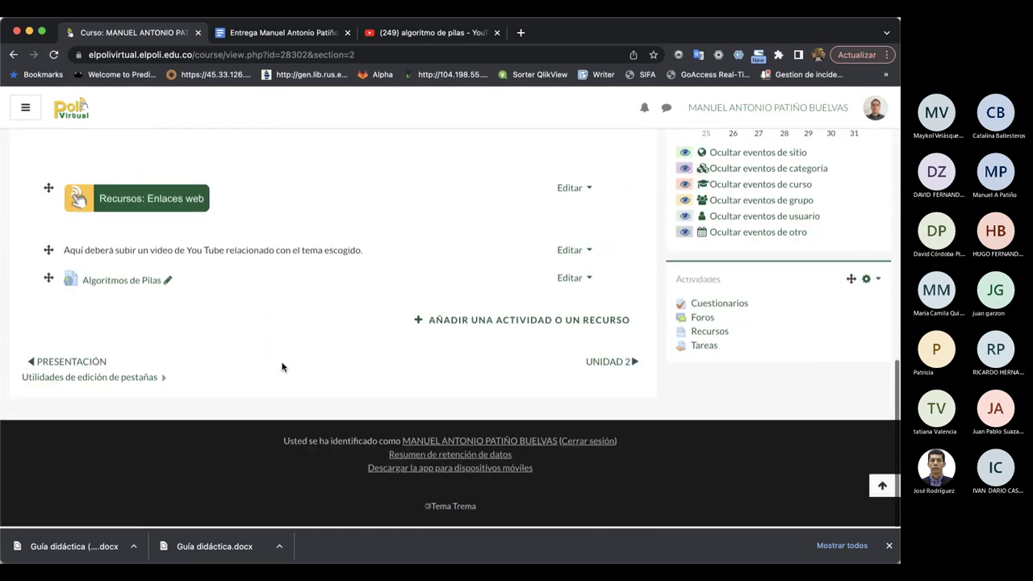
drag(48, 278, 44, 256)
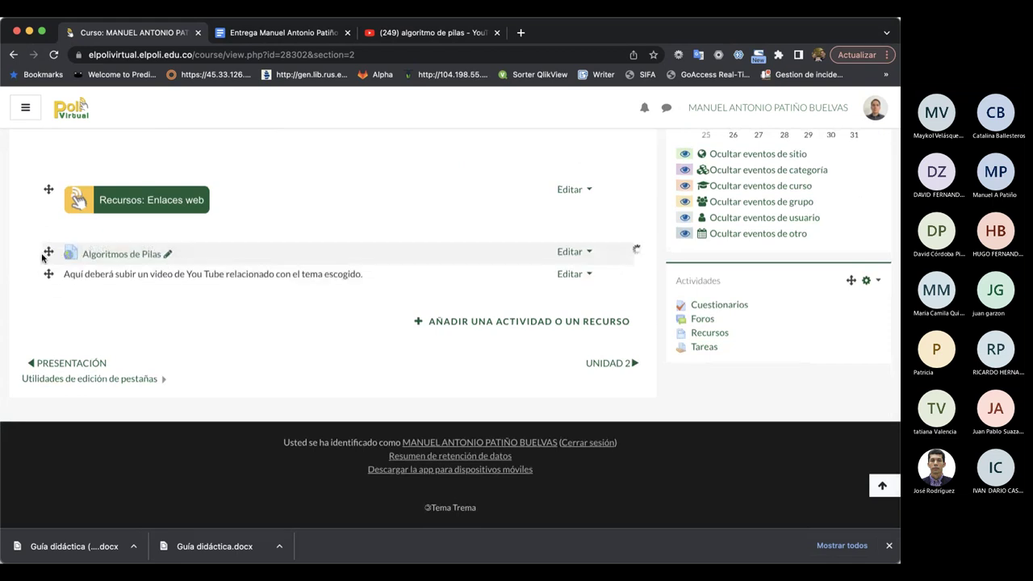
click(117, 257)
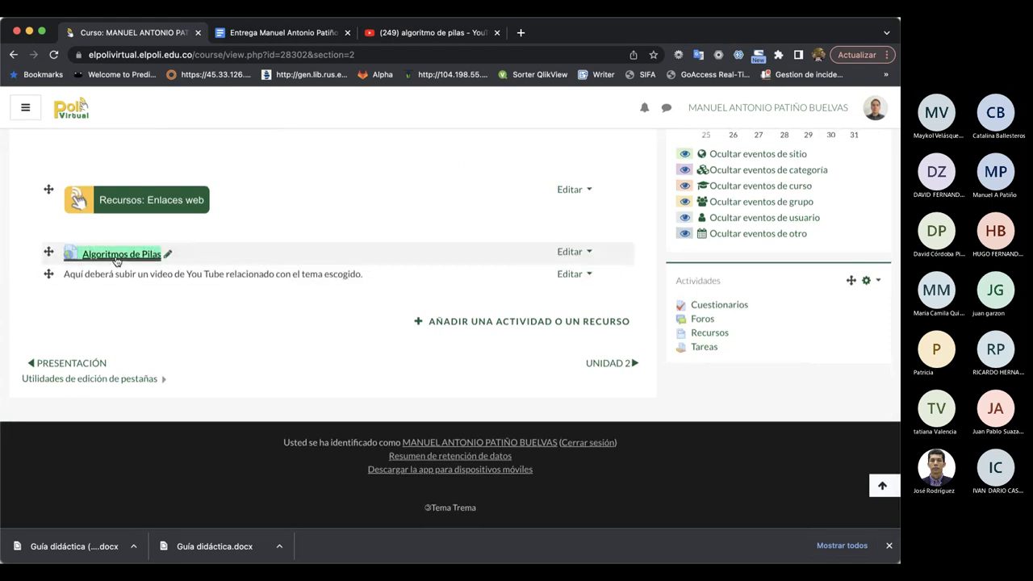